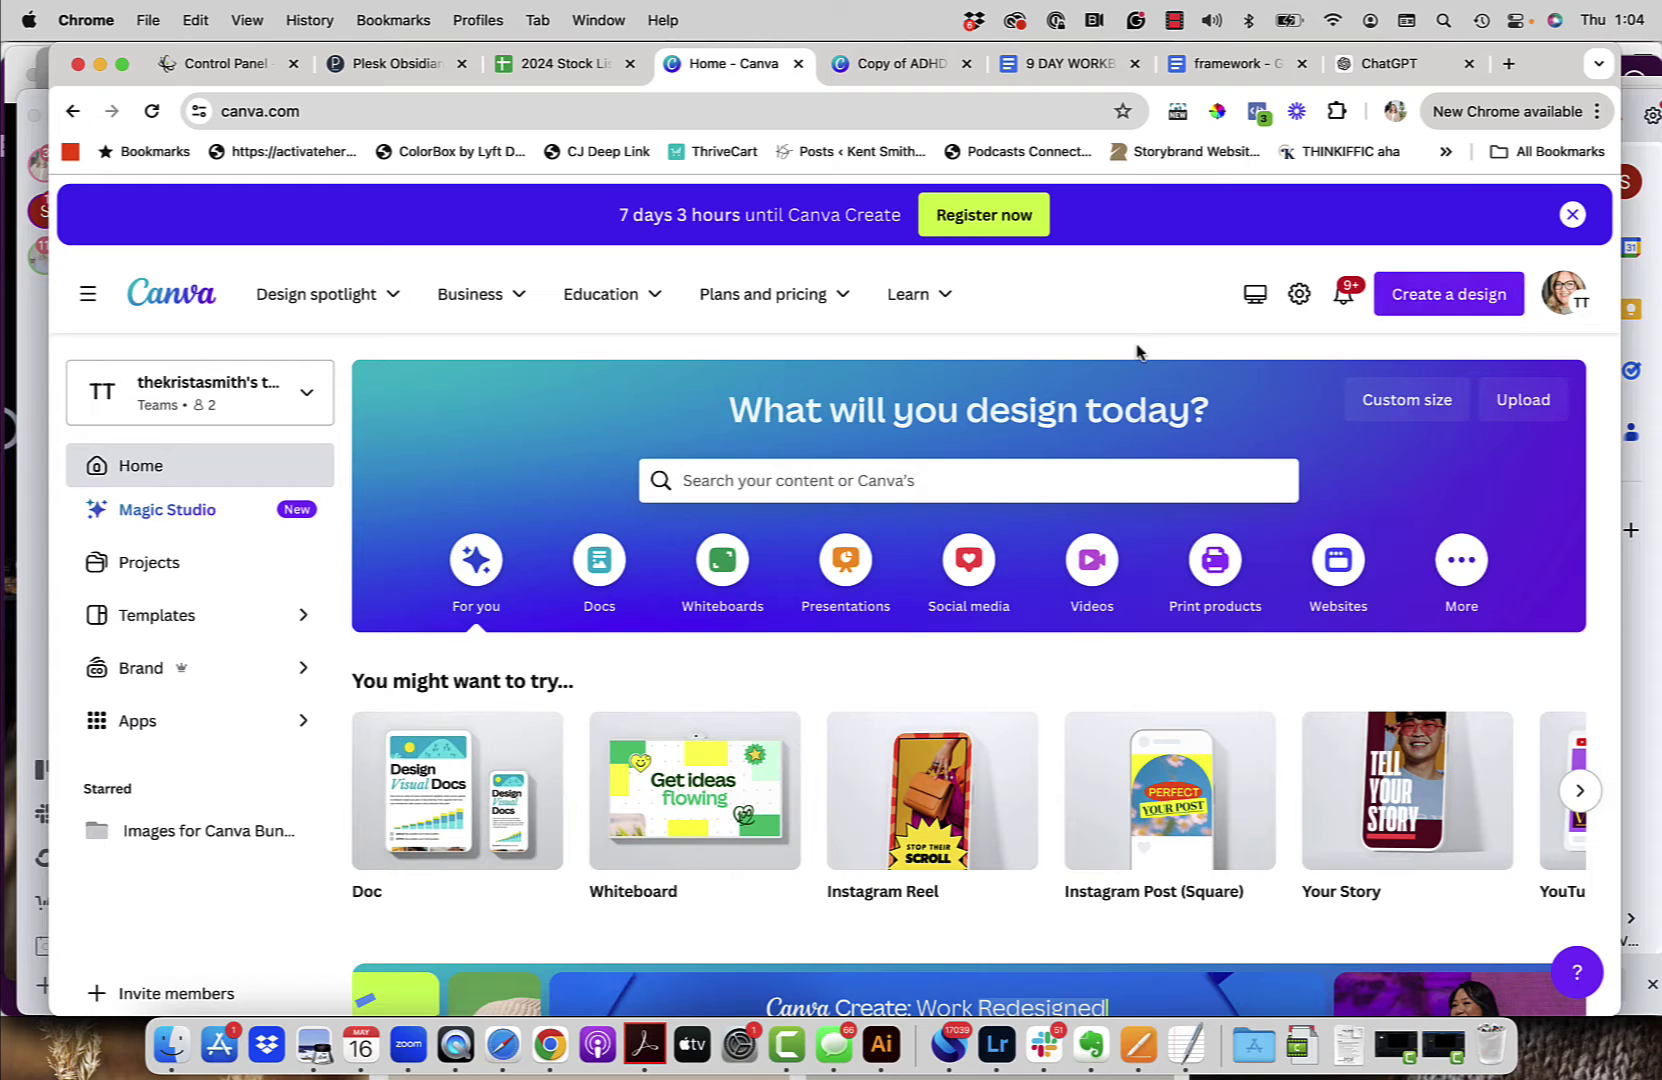
Step: Start a new vertical Instagram Reel design found by searching 'reel'
{"action": "left_click", "coordinate": [1449, 297]}
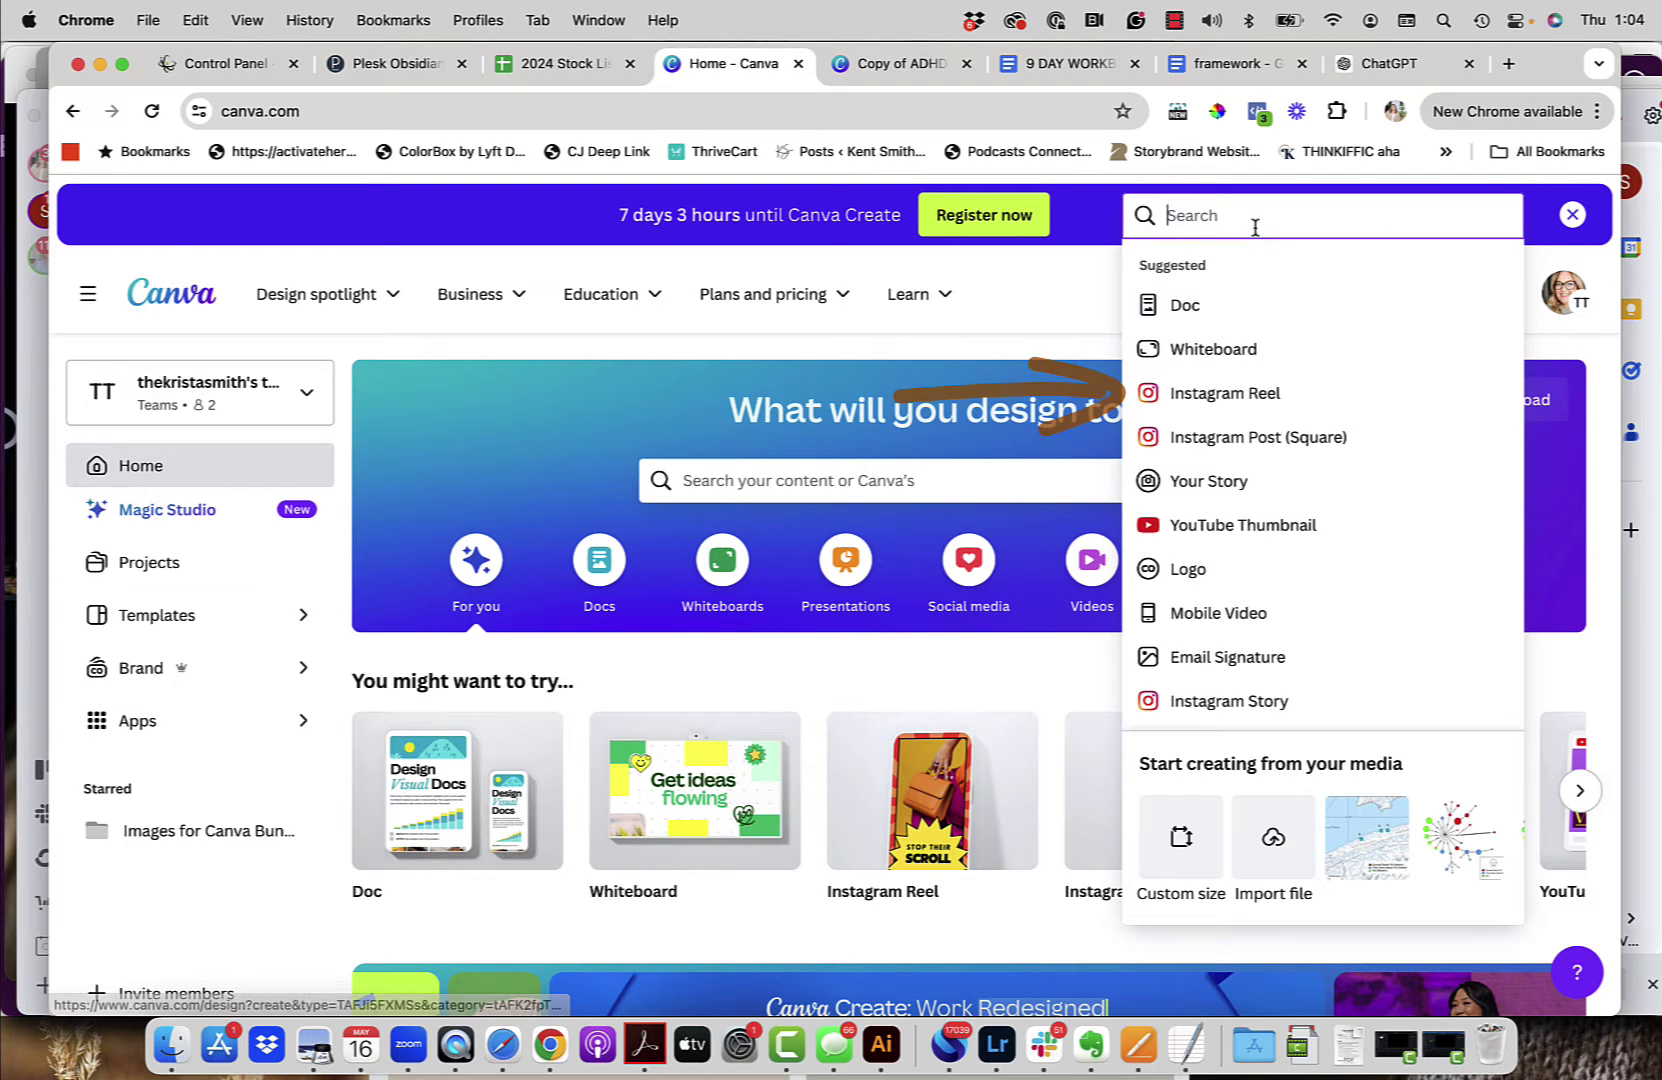
{"action": "type", "text": "reel"}
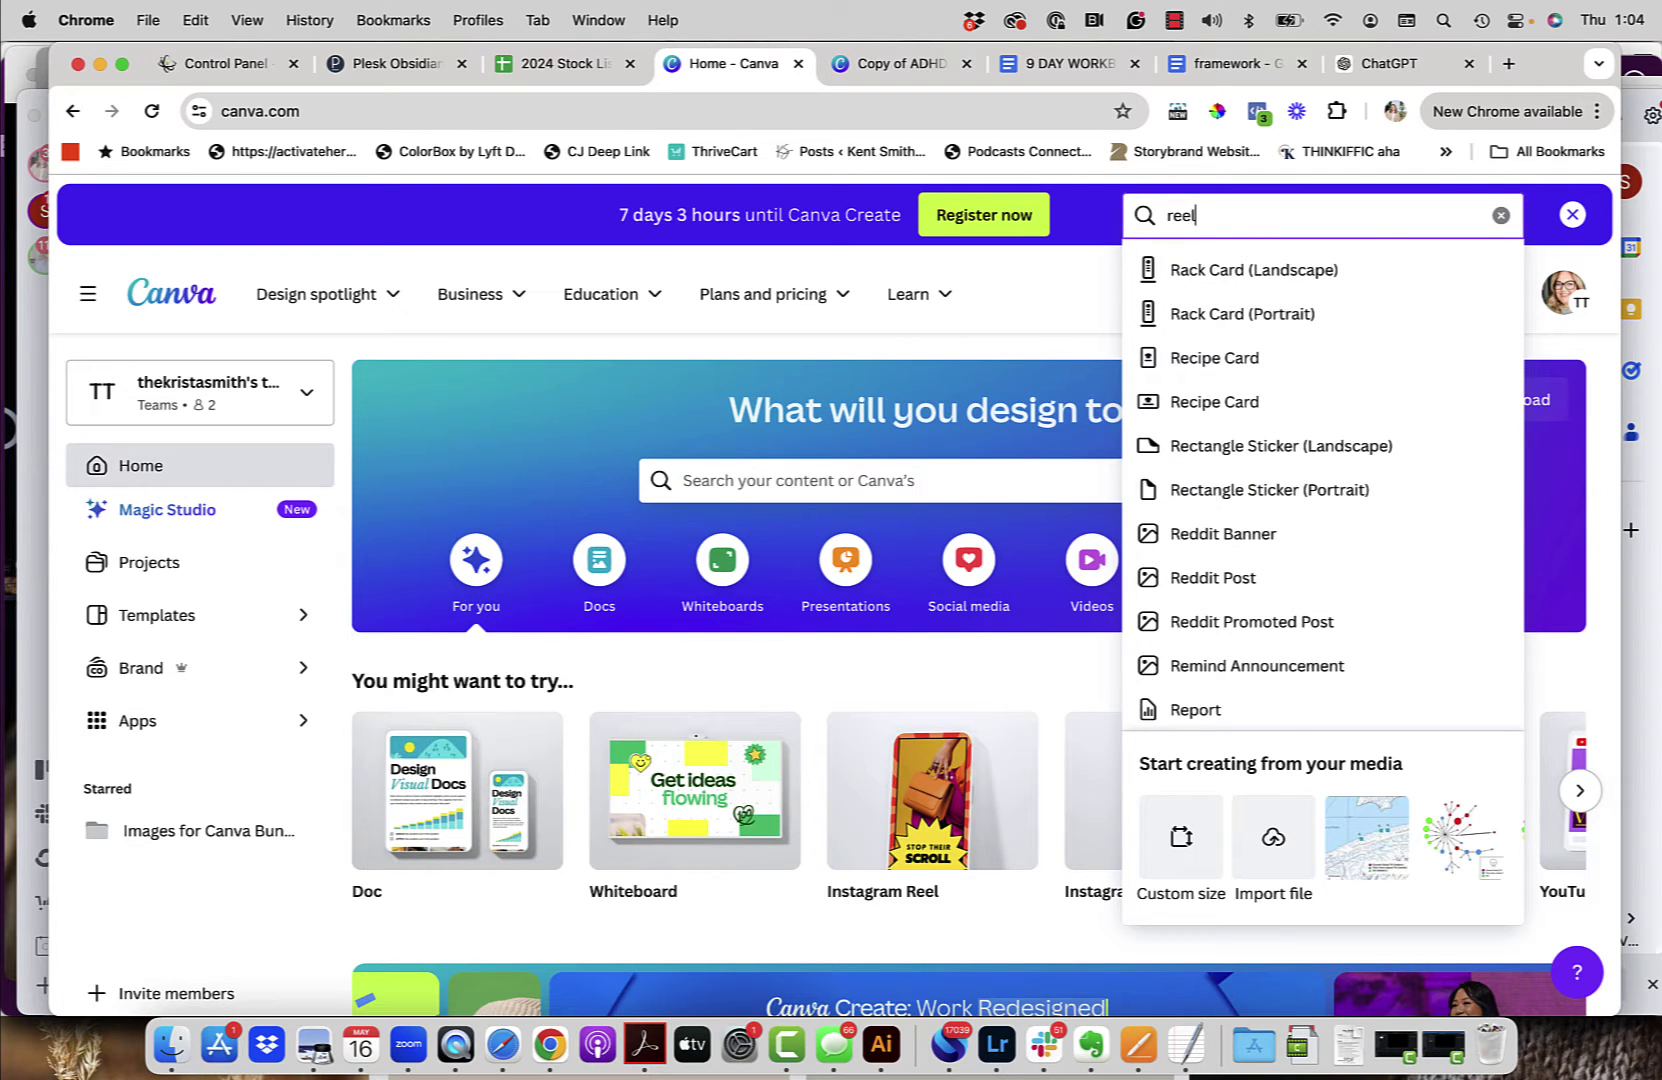
{"action": "left_click", "coordinate": [1208, 272]}
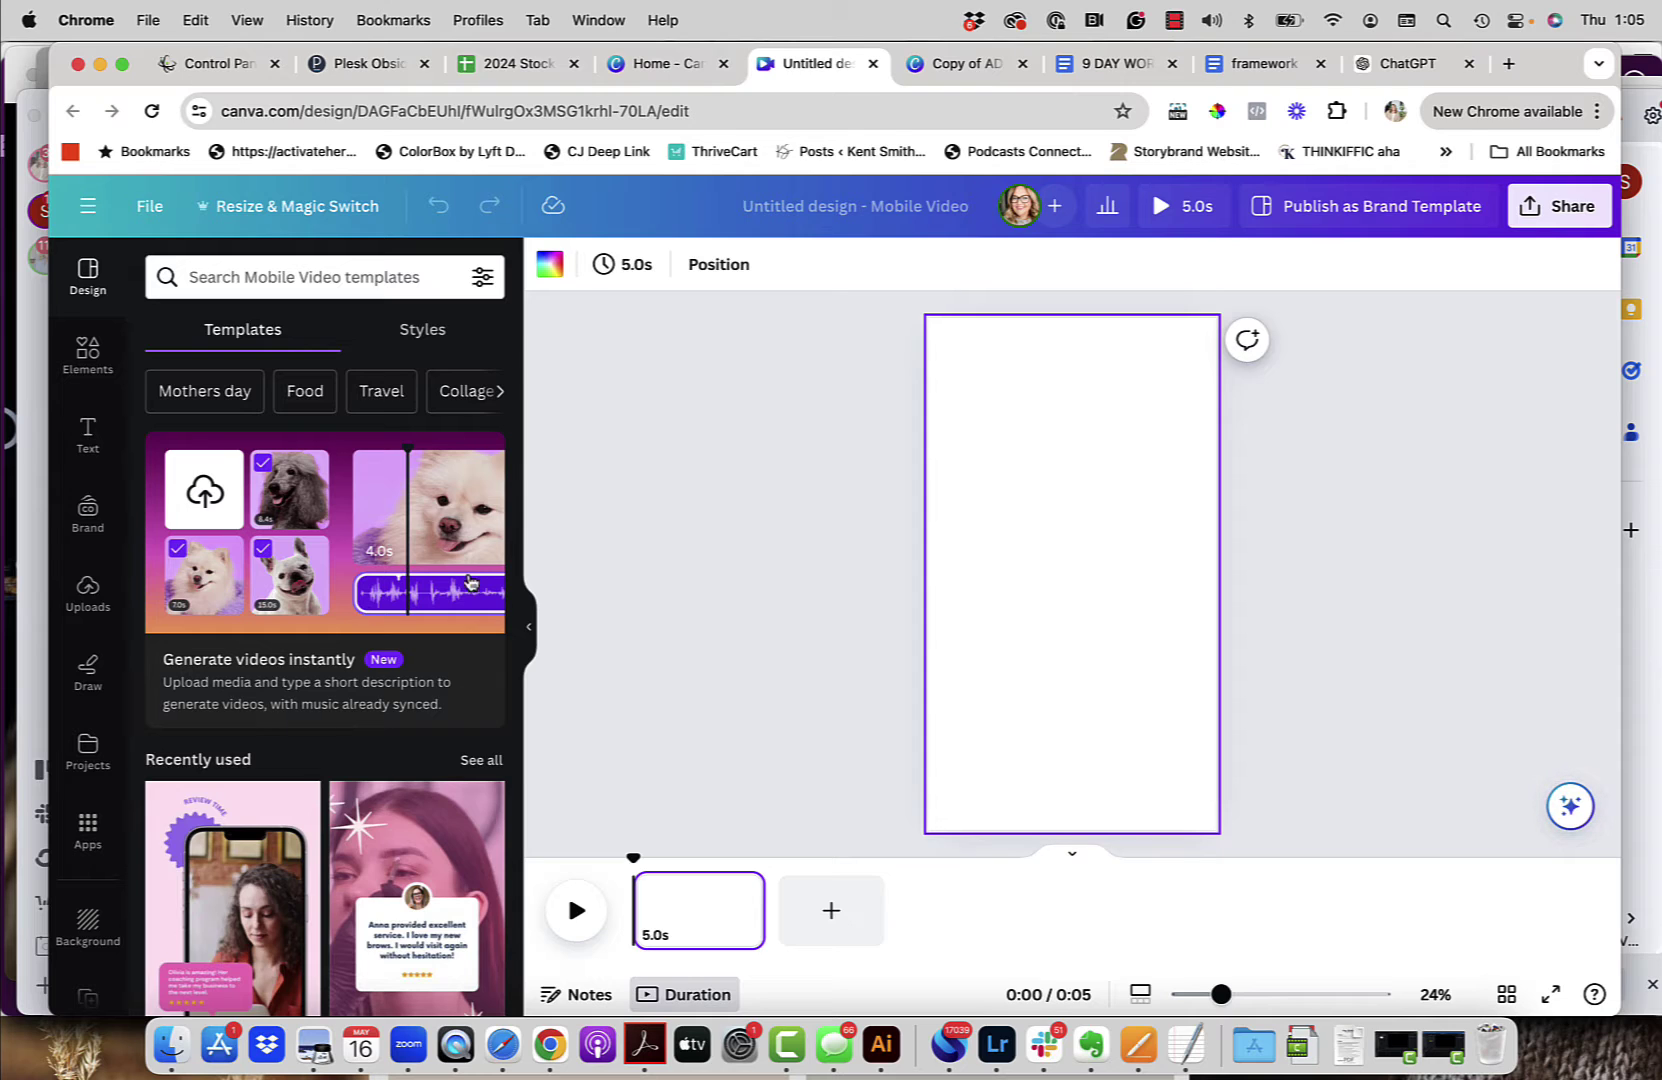
Step: Browse the uploaded Images, Videos and Audio, ending on the Videos list
{"action": "left_click", "coordinate": [88, 352]}
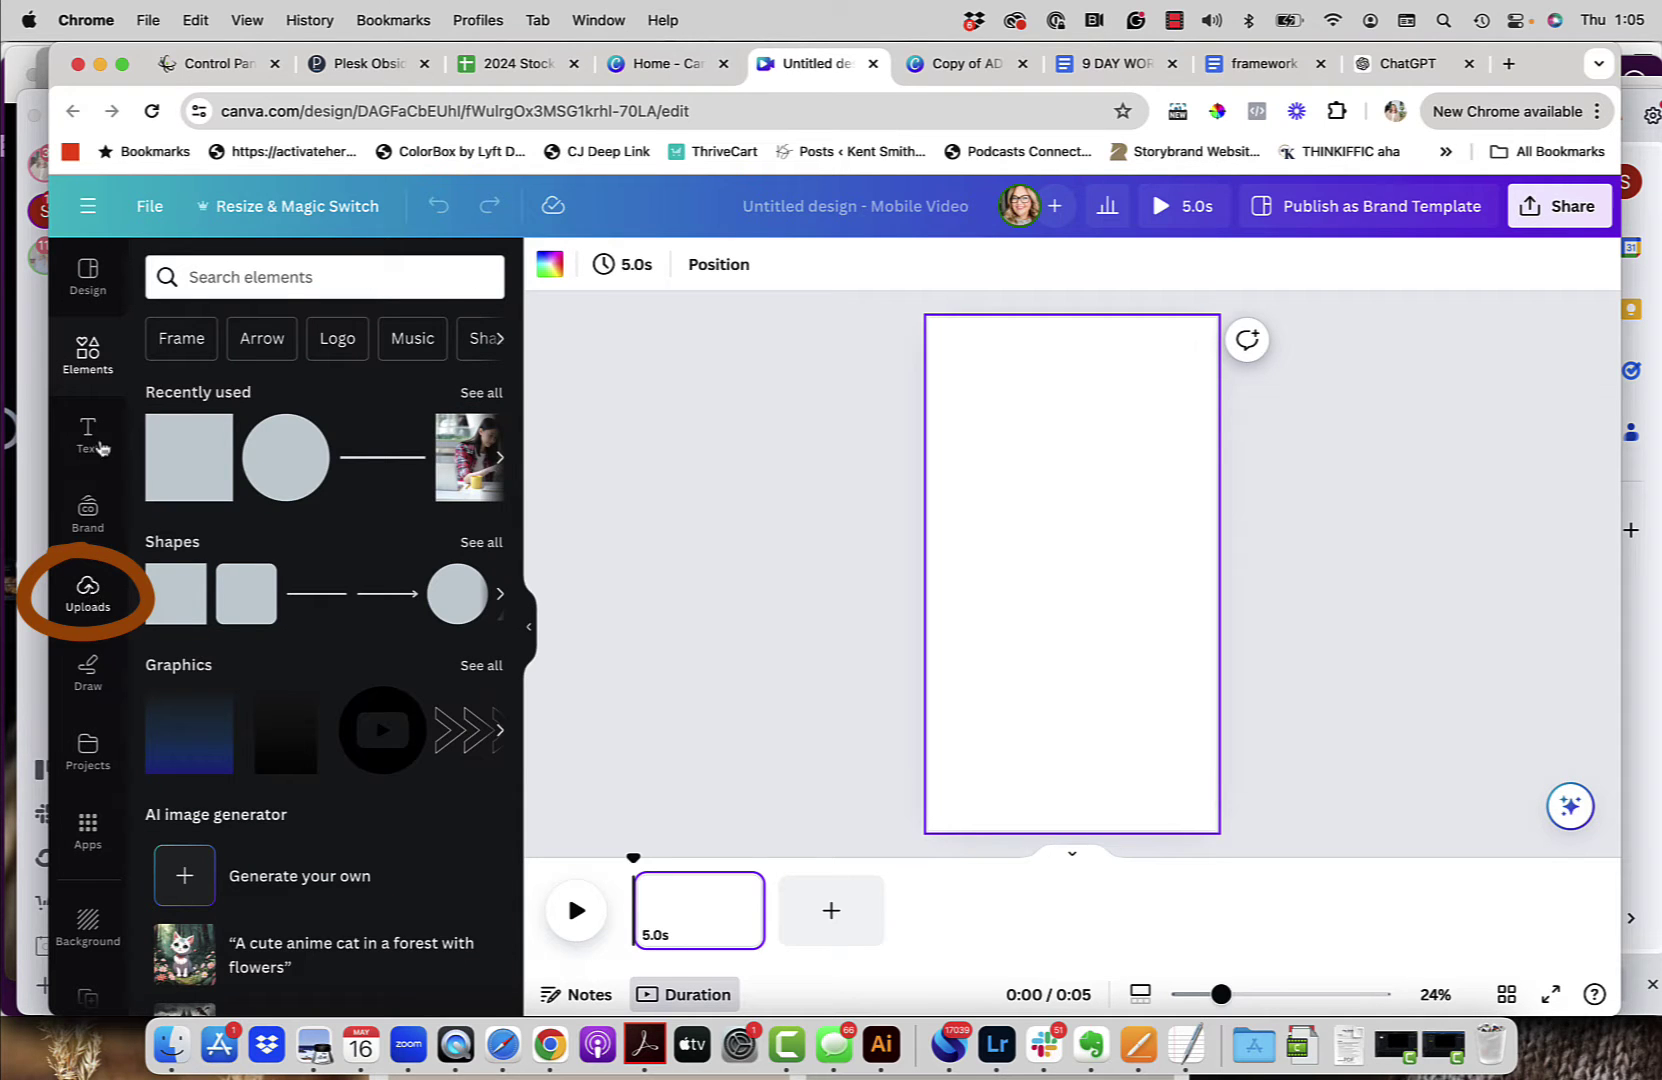
{"action": "left_click", "coordinate": [87, 589]}
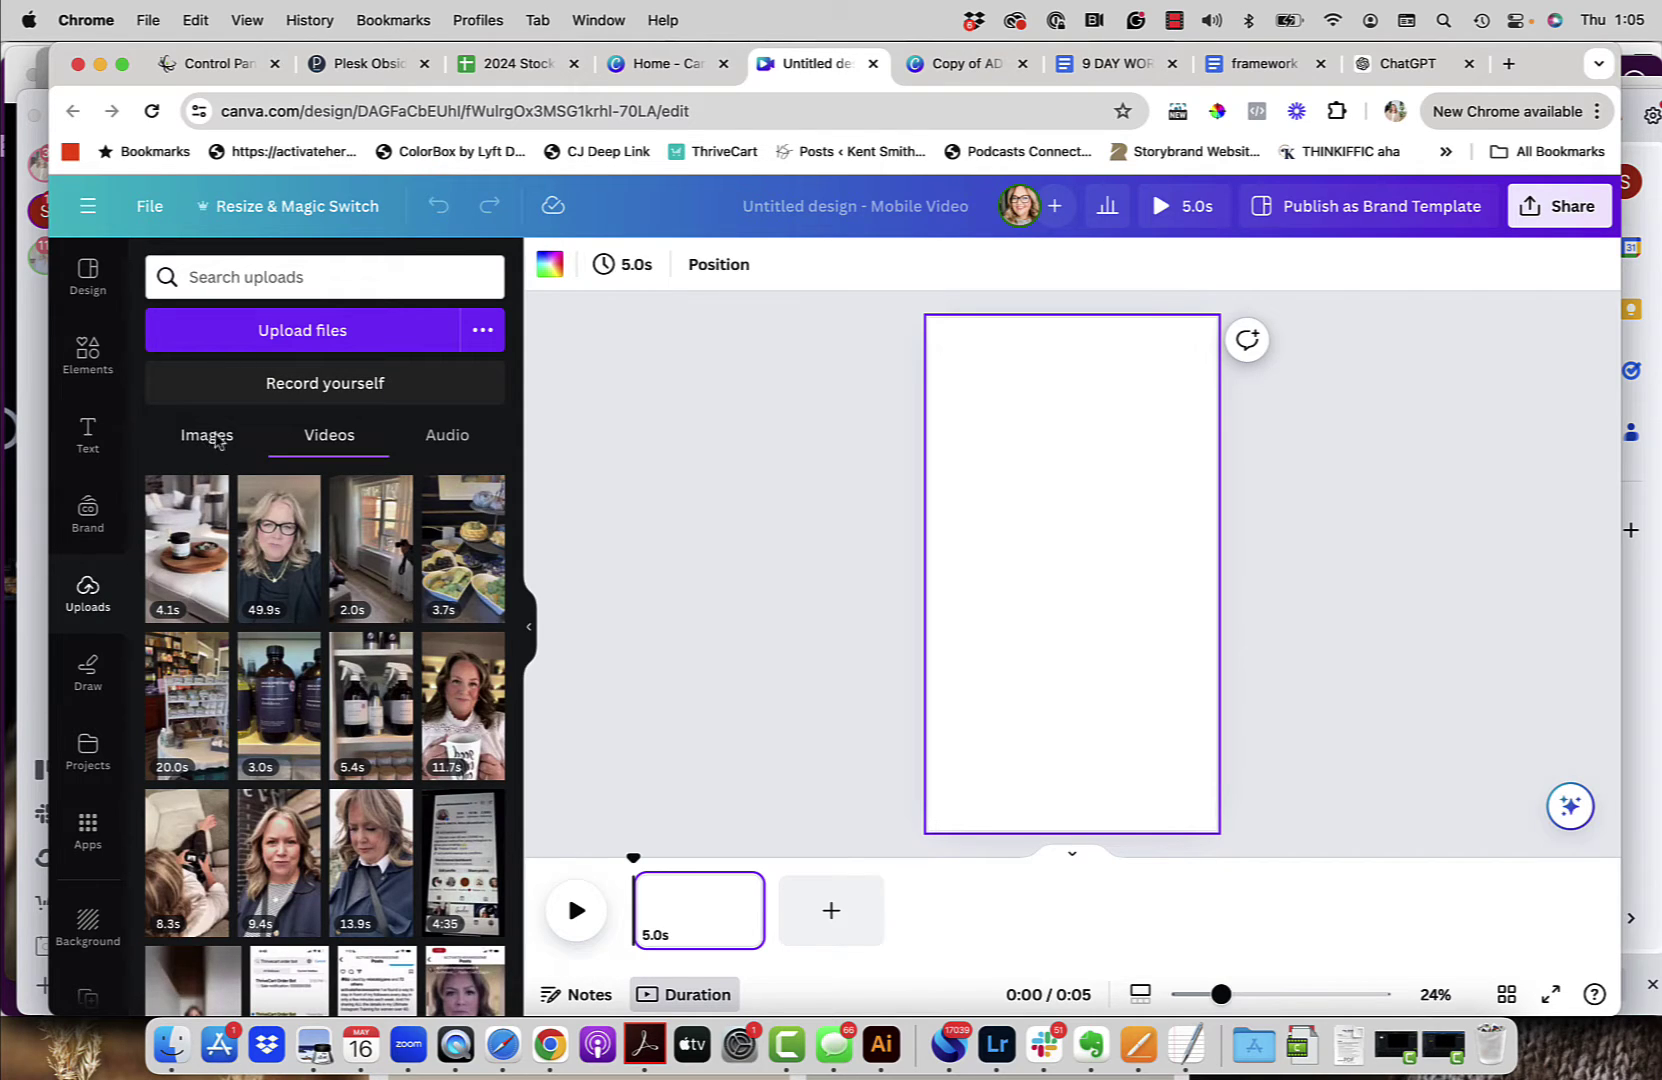
{"action": "left_click", "coordinate": [221, 437]}
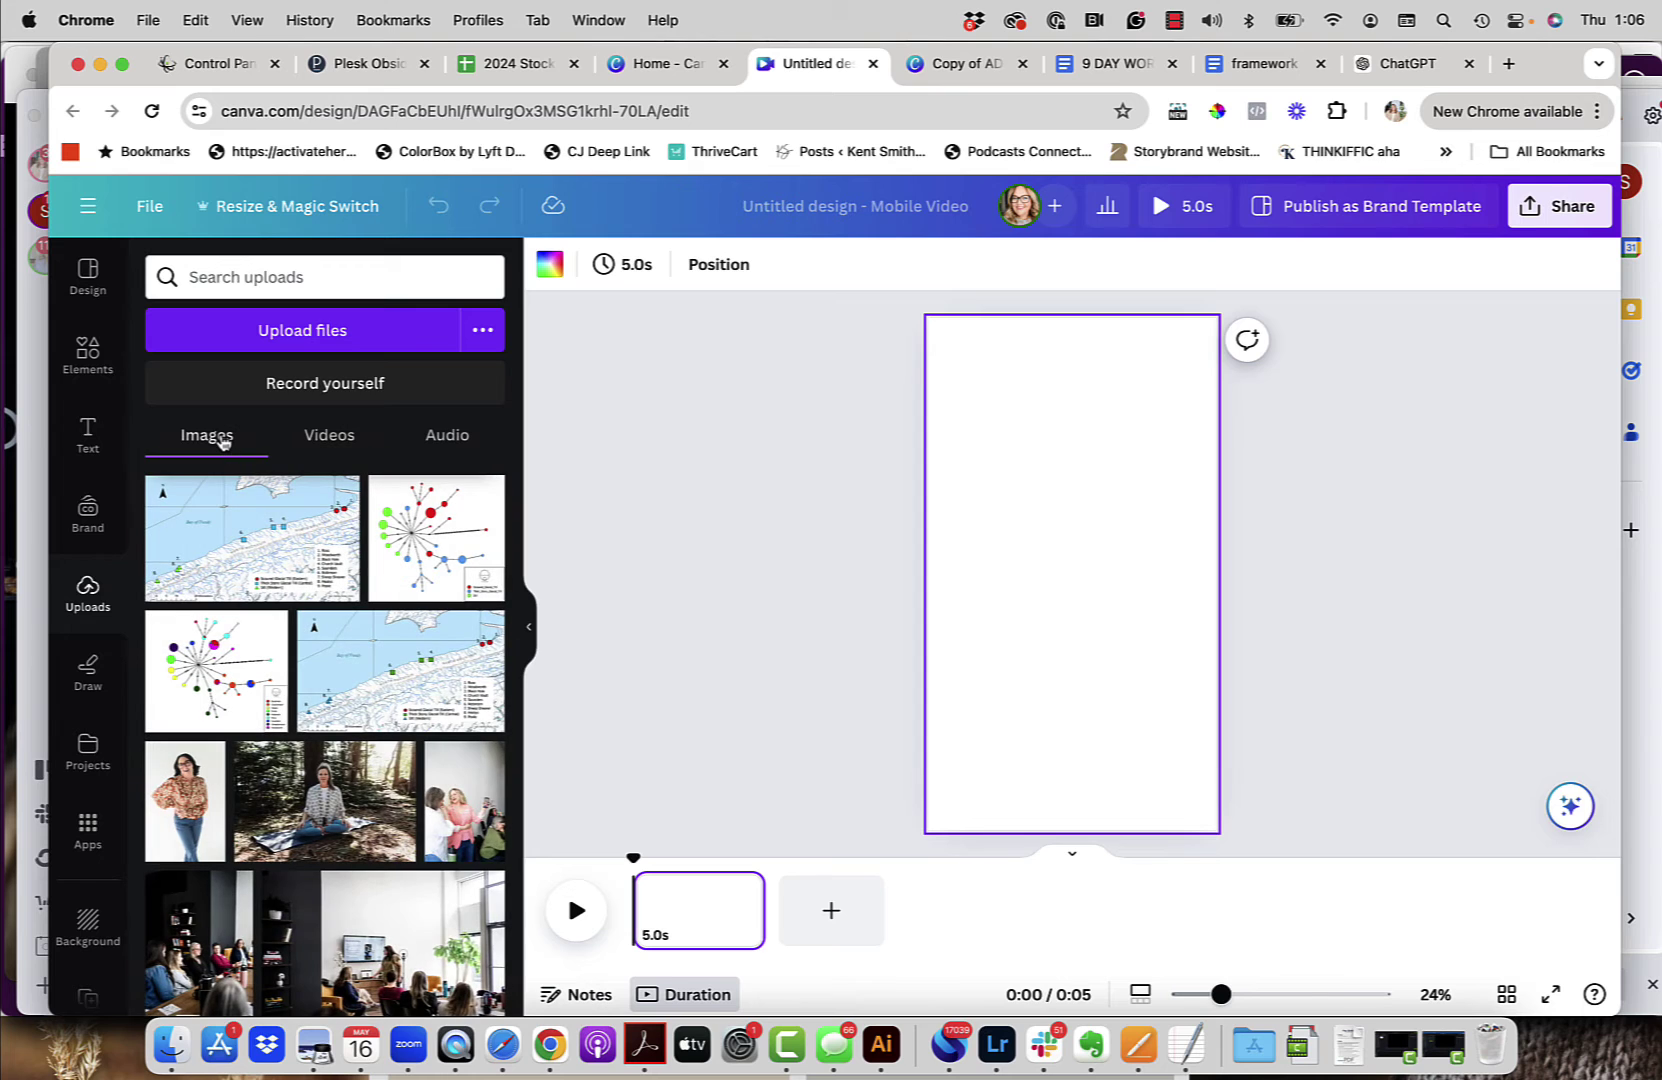
{"action": "left_click", "coordinate": [321, 440]}
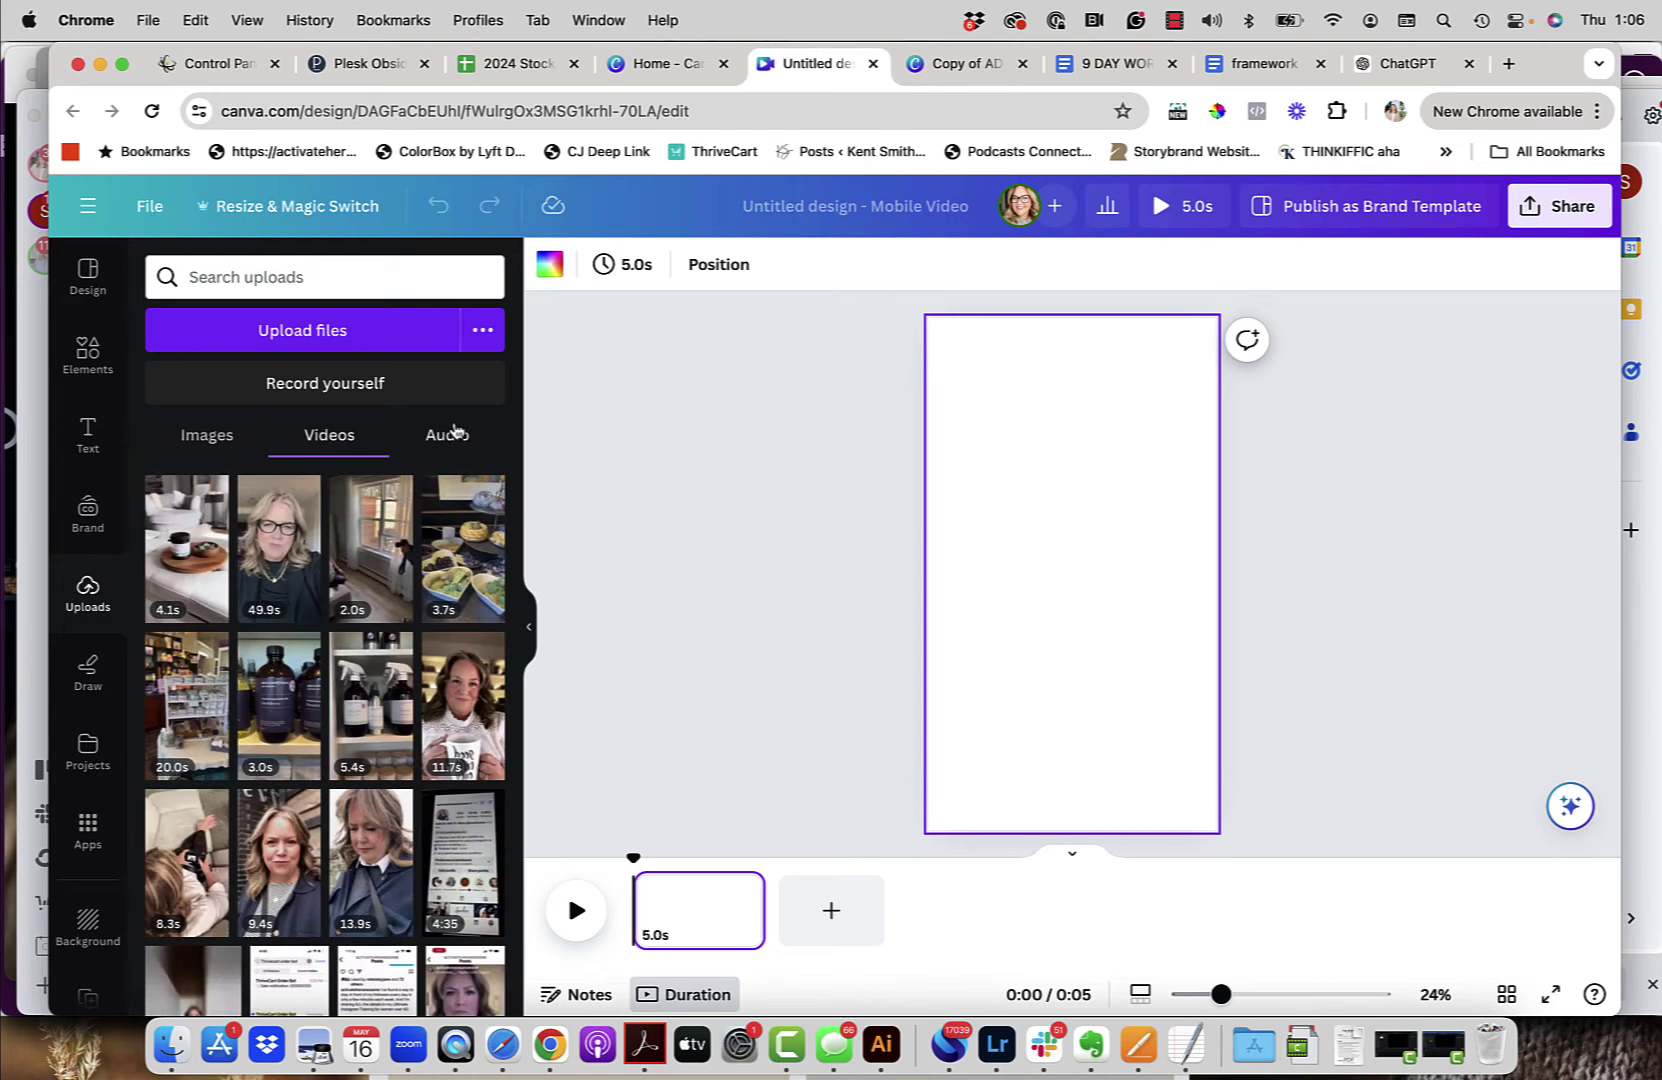
{"action": "left_click", "coordinate": [455, 432]}
{"action": "left_click", "coordinate": [216, 446]}
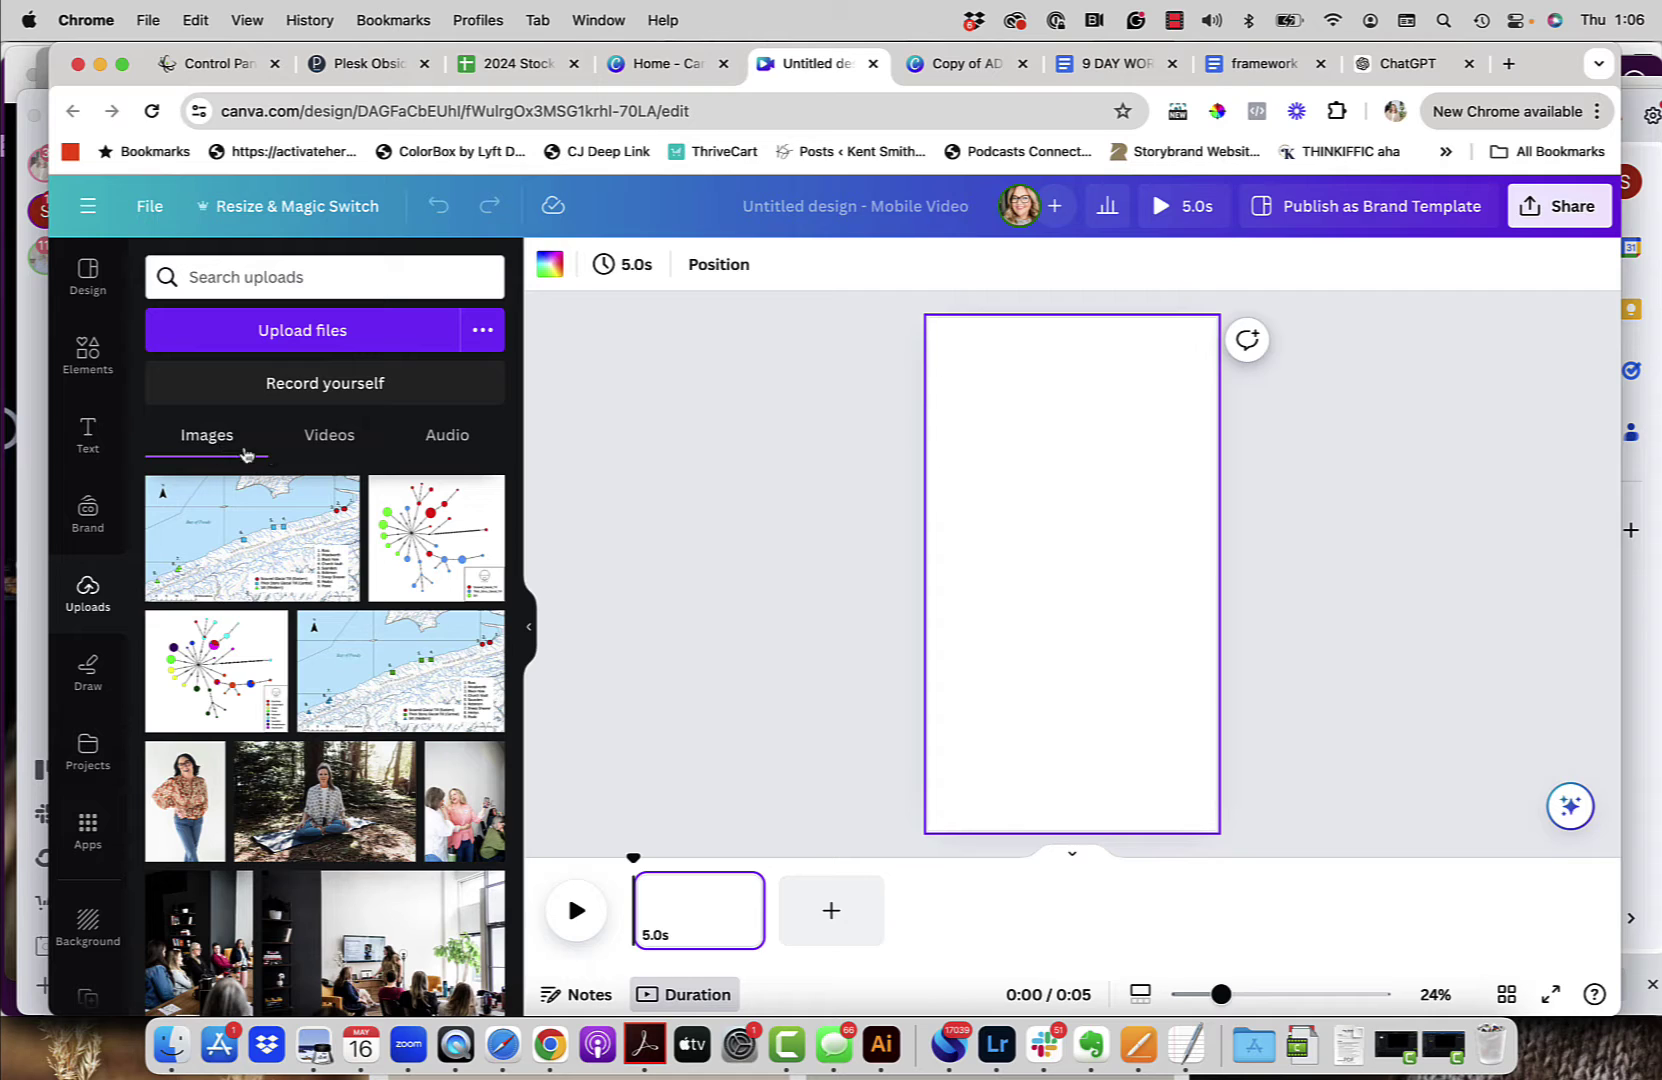
{"action": "left_click", "coordinate": [327, 436]}
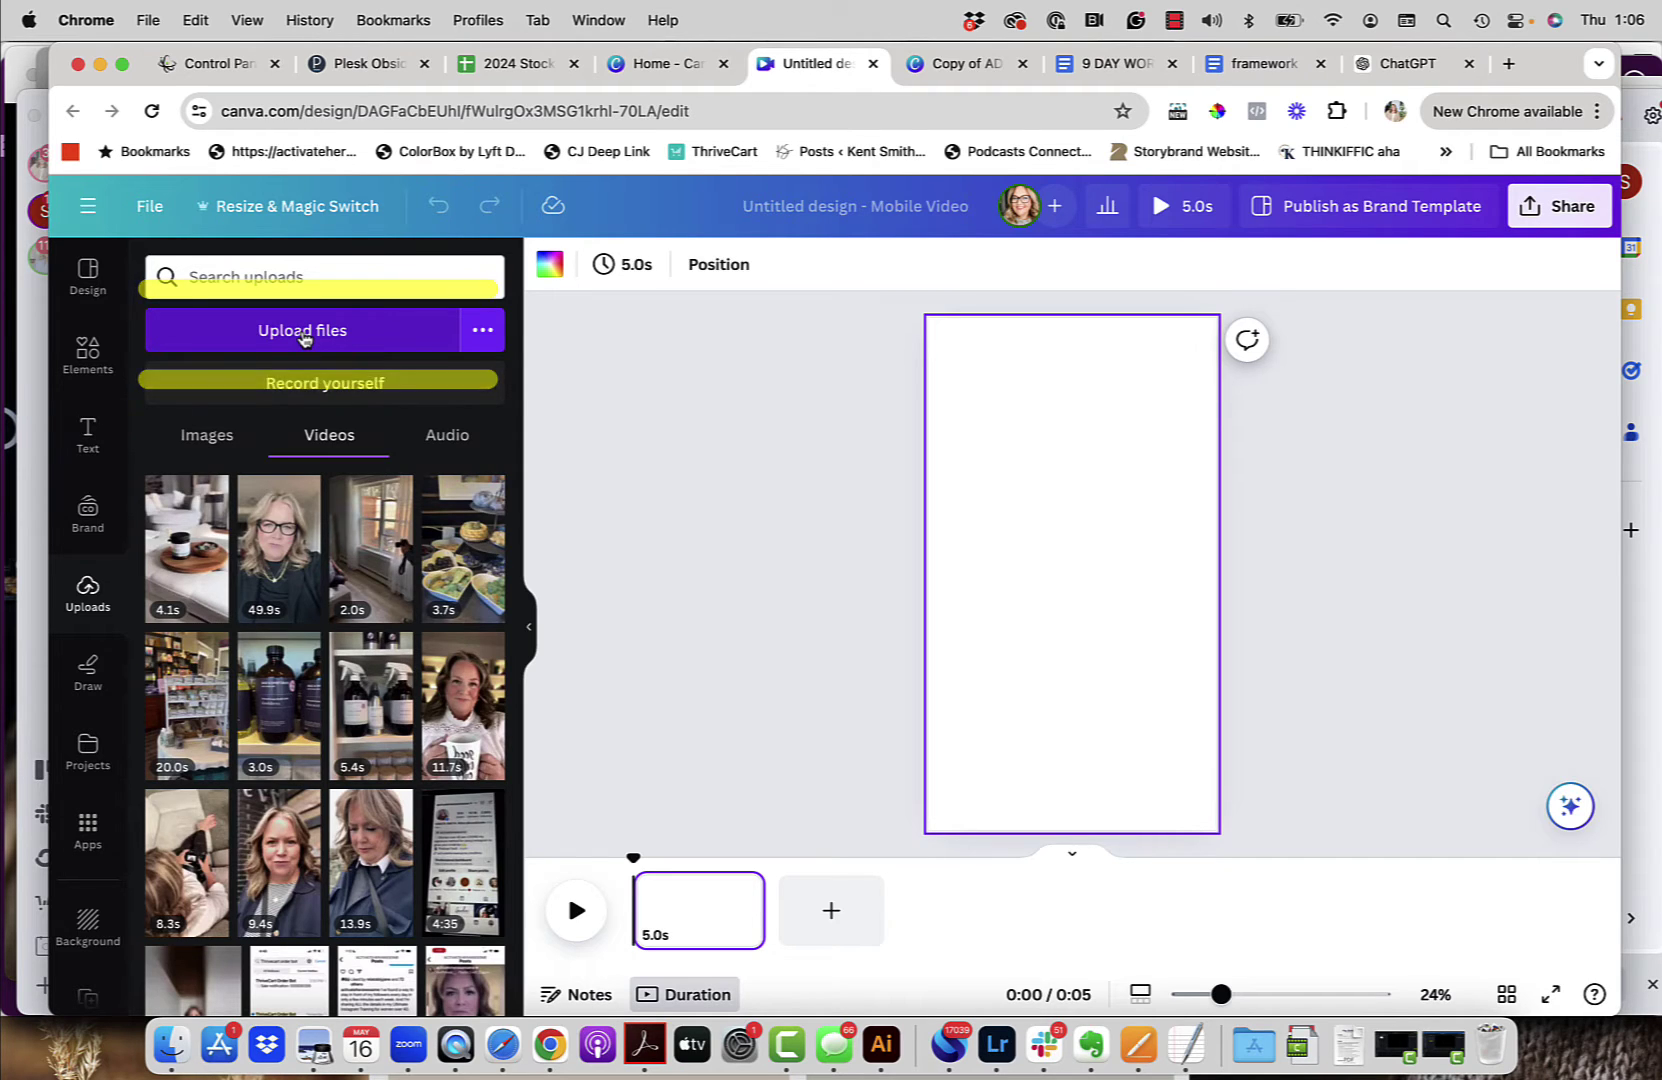
Step: Add the 13.9s selfie video to the page, then detach its audio and delete that track
{"action": "left_click", "coordinate": [352, 770]}
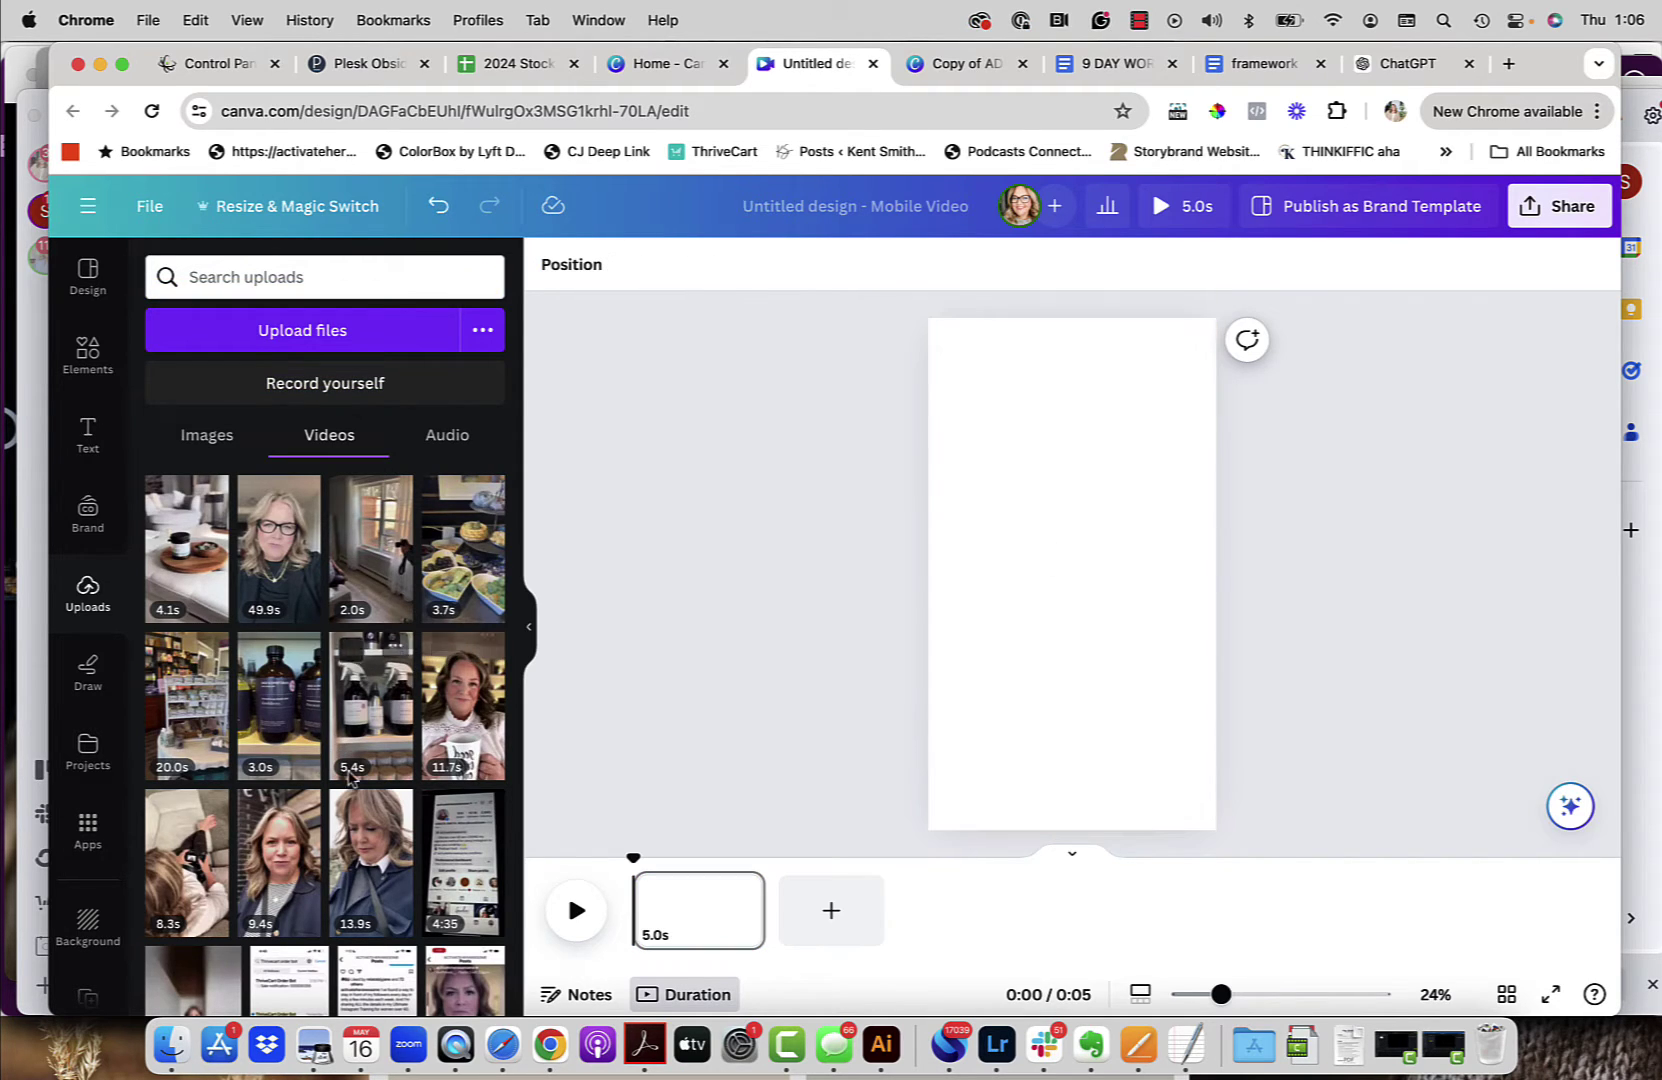
{"action": "left_click", "coordinate": [370, 862]}
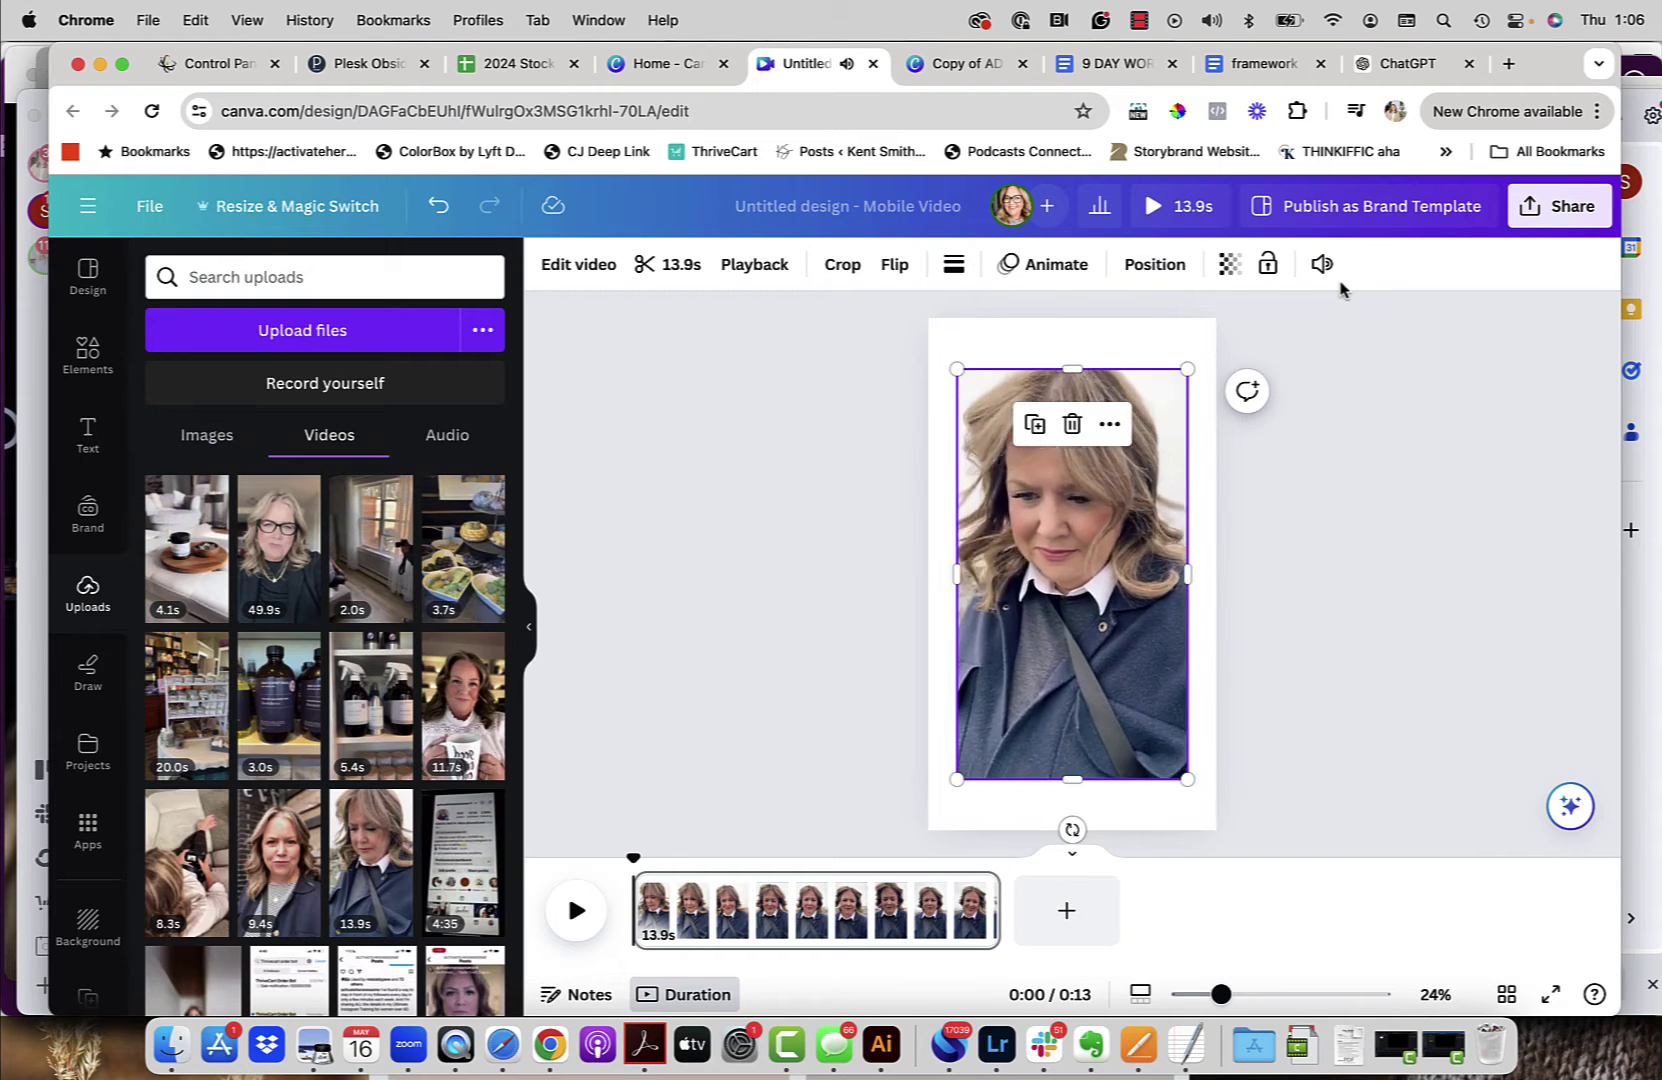
{"action": "left_click", "coordinate": [1074, 574]}
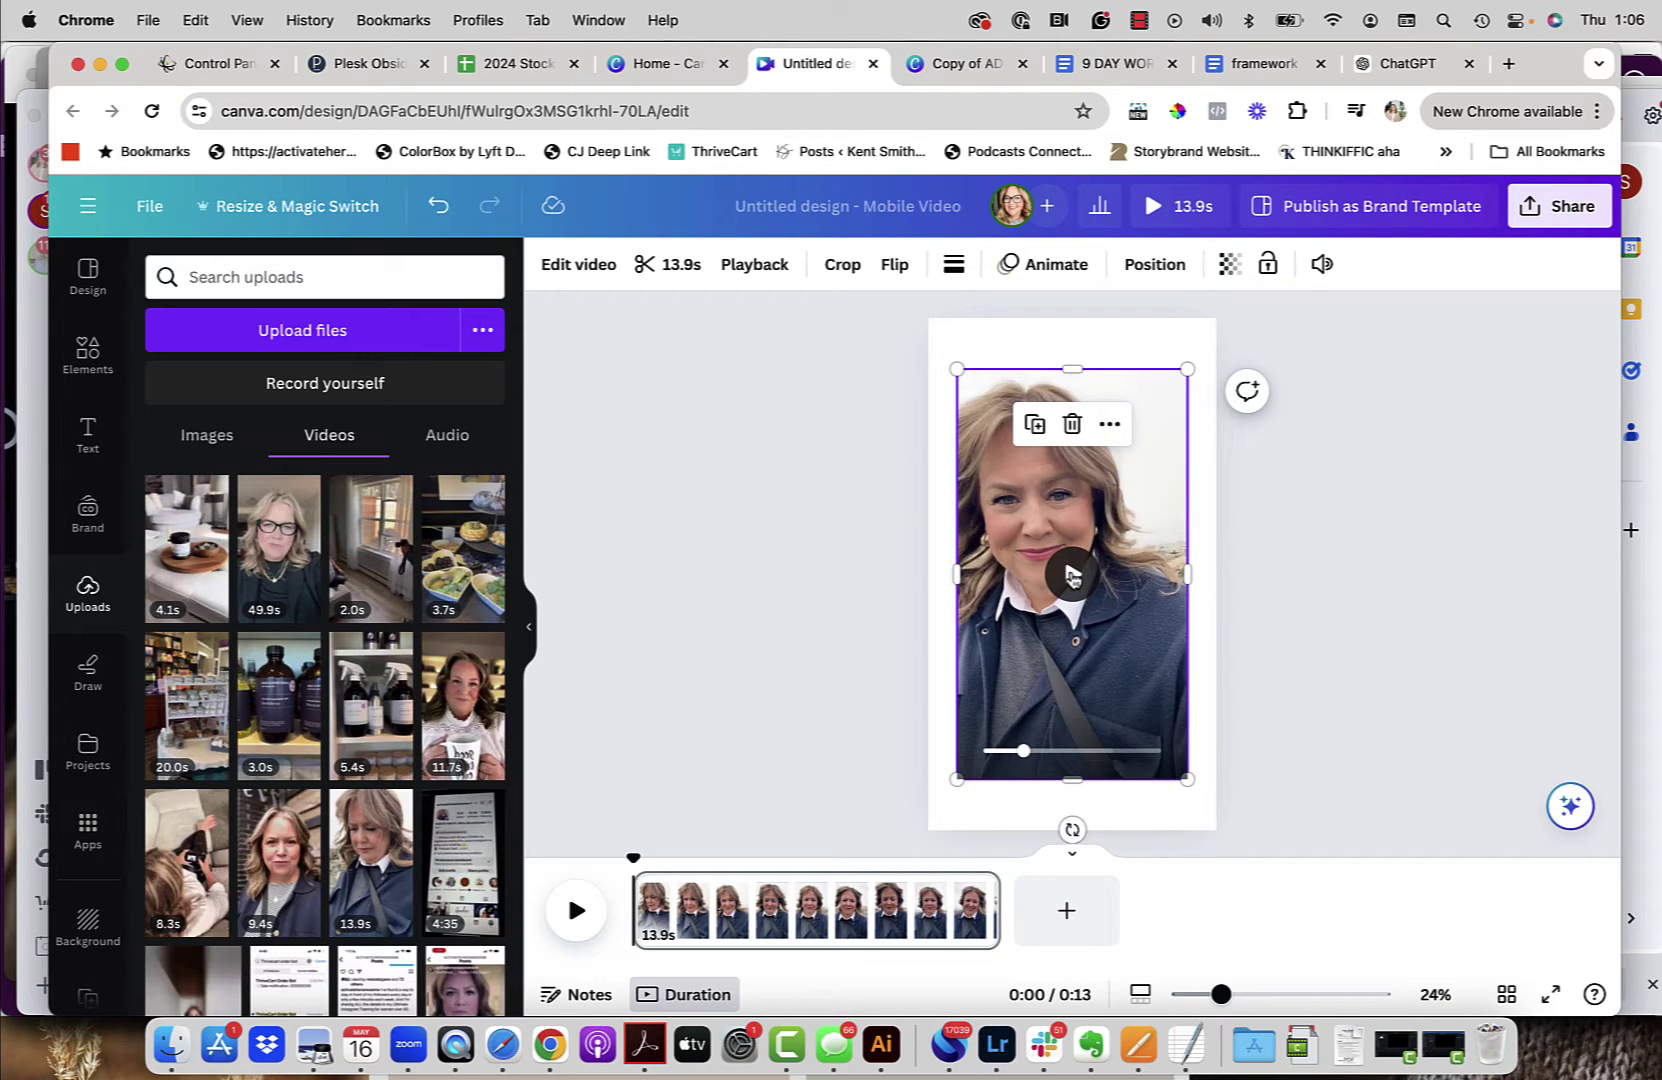
{"action": "left_click", "coordinate": [1110, 424]}
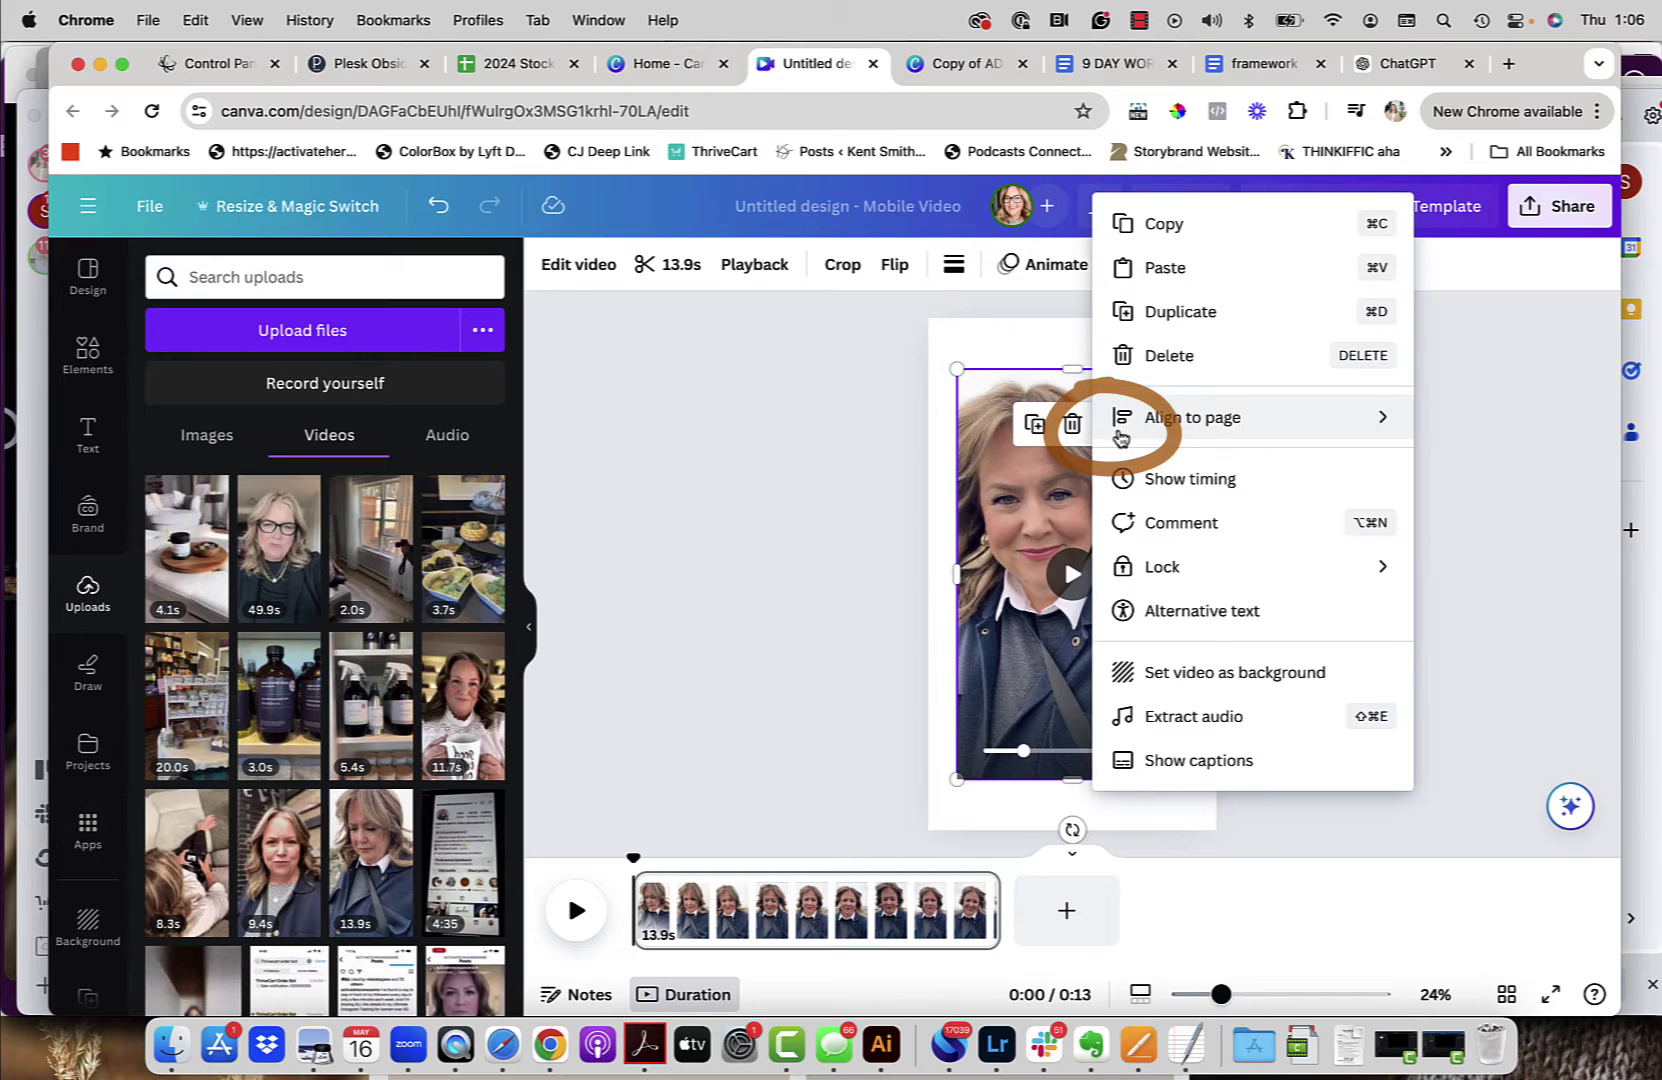
{"action": "left_click", "coordinate": [1175, 716]}
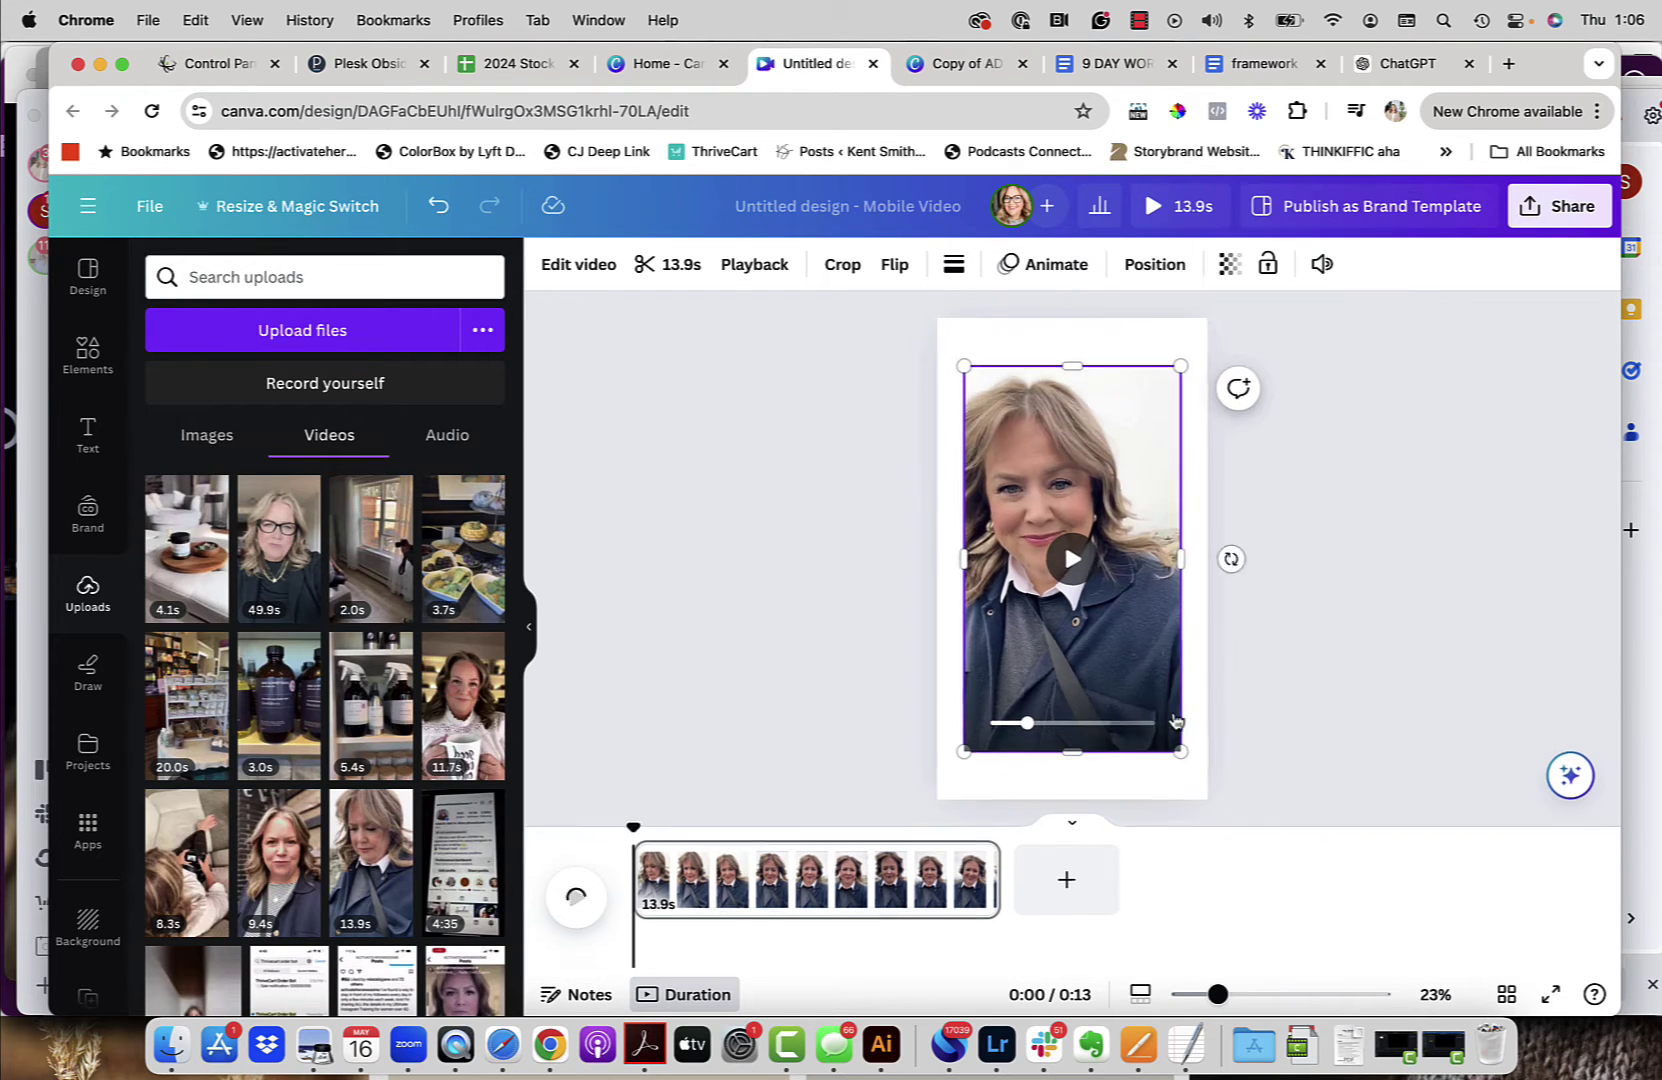
{"action": "left_click", "coordinate": [897, 930]}
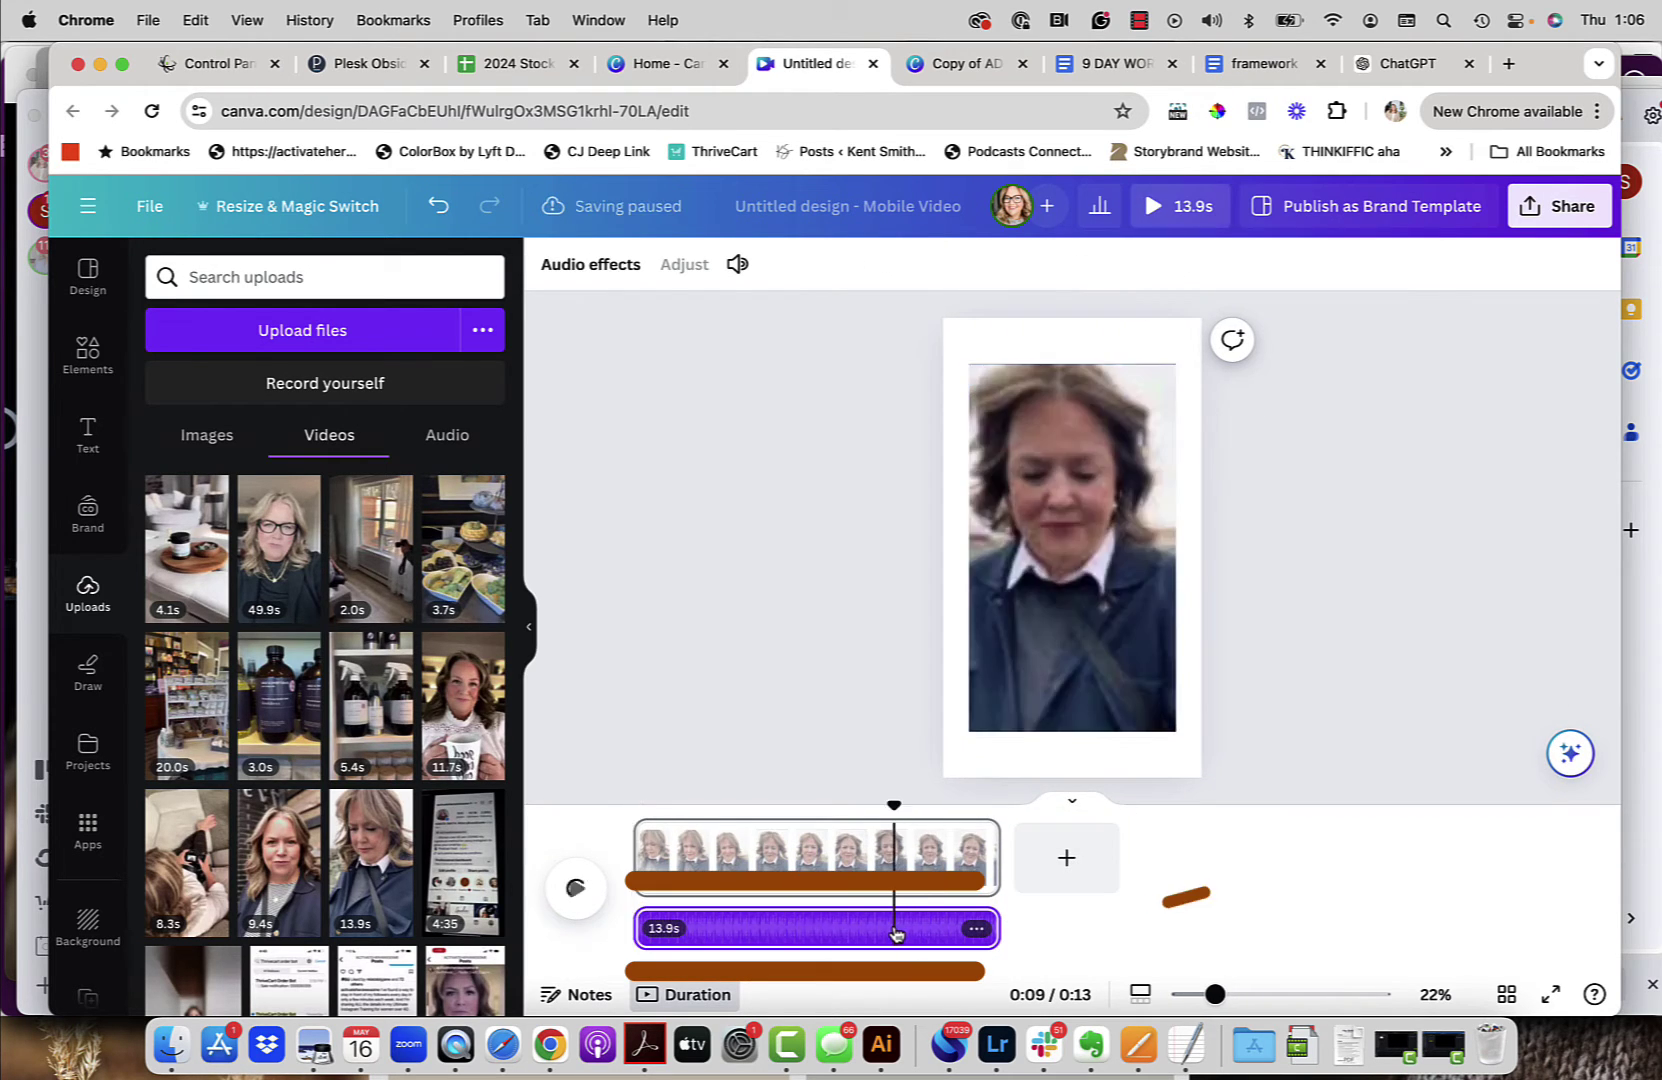
{"action": "key", "text": "BackSpace"}
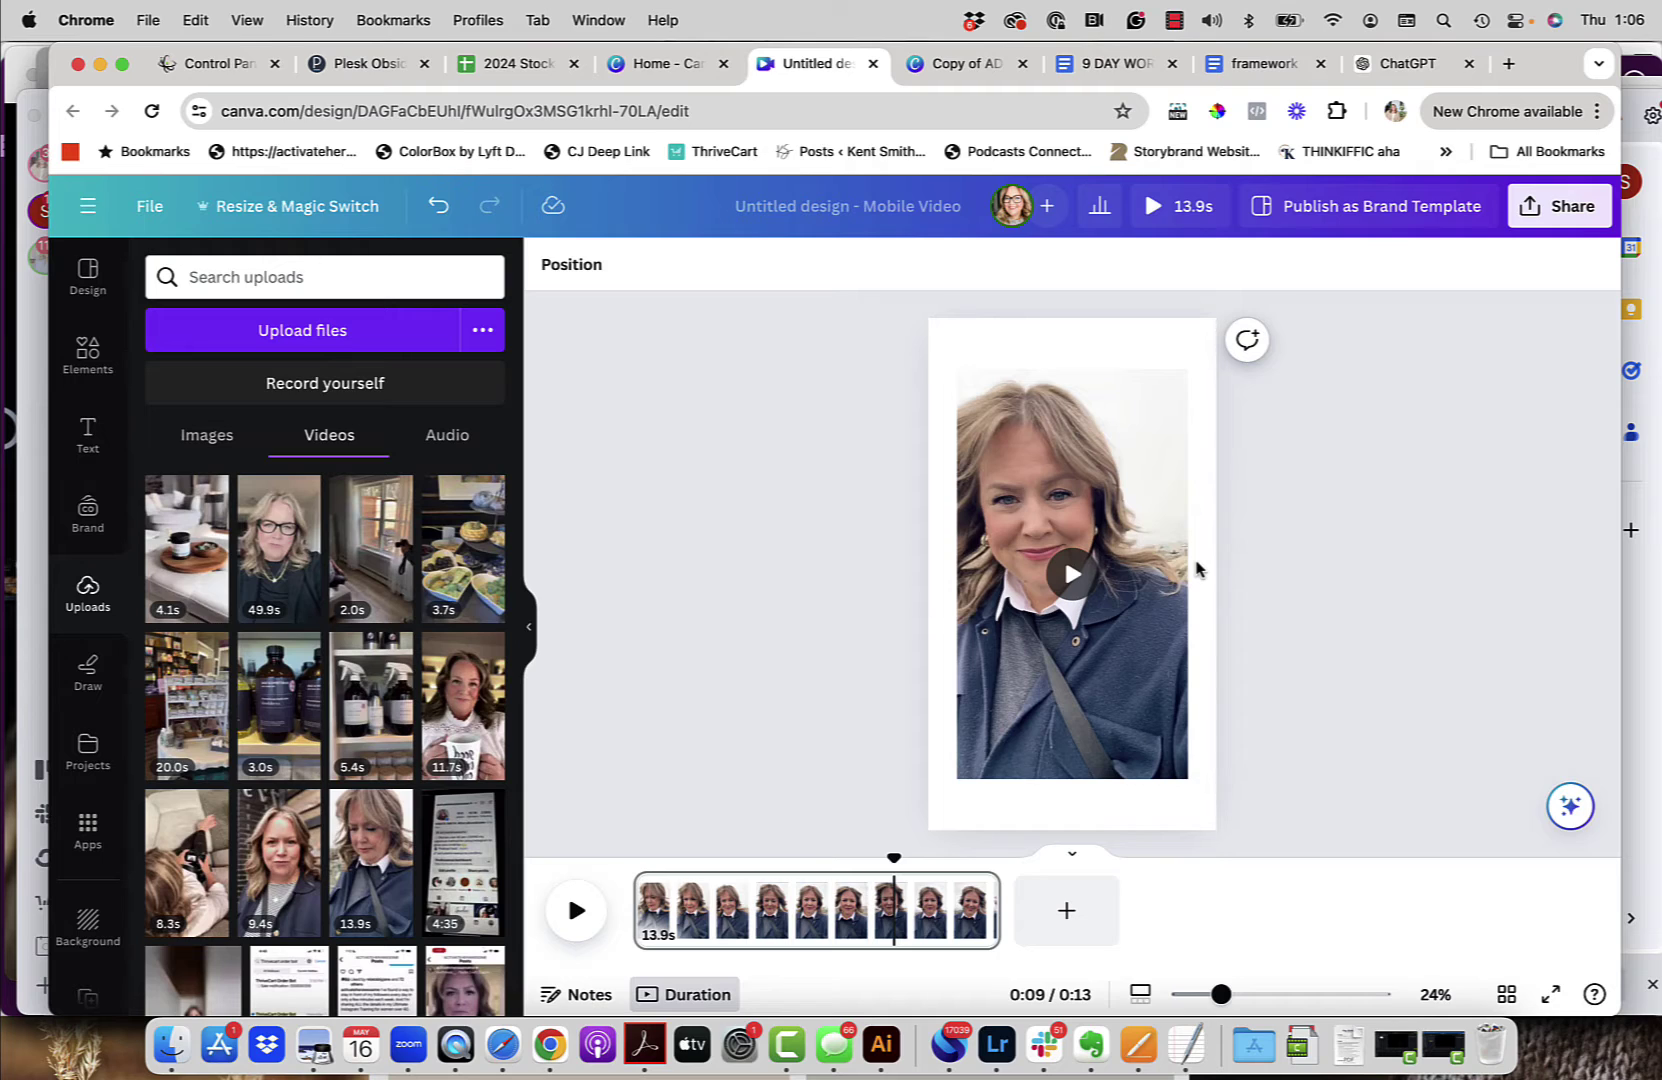
Step: Set the selfie video as the page background so it fills the page
{"action": "left_click", "coordinate": [1160, 530]}
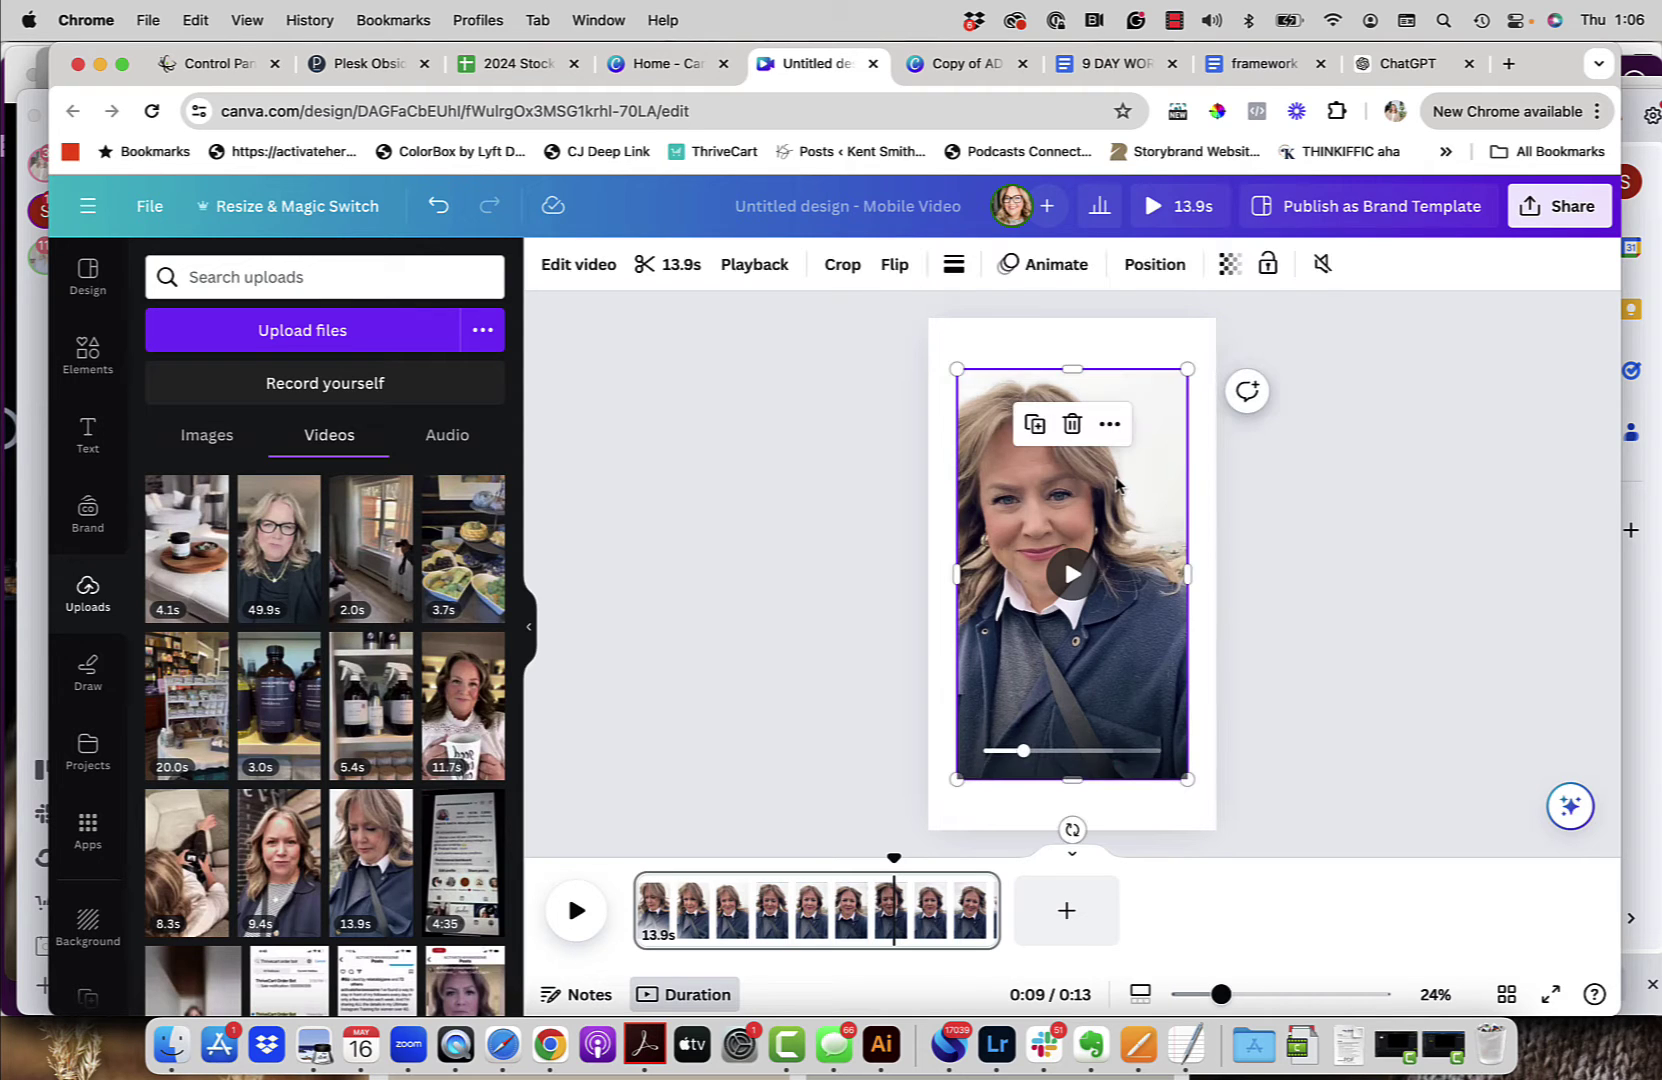
{"action": "mouse_move", "coordinate": [1020, 751]}
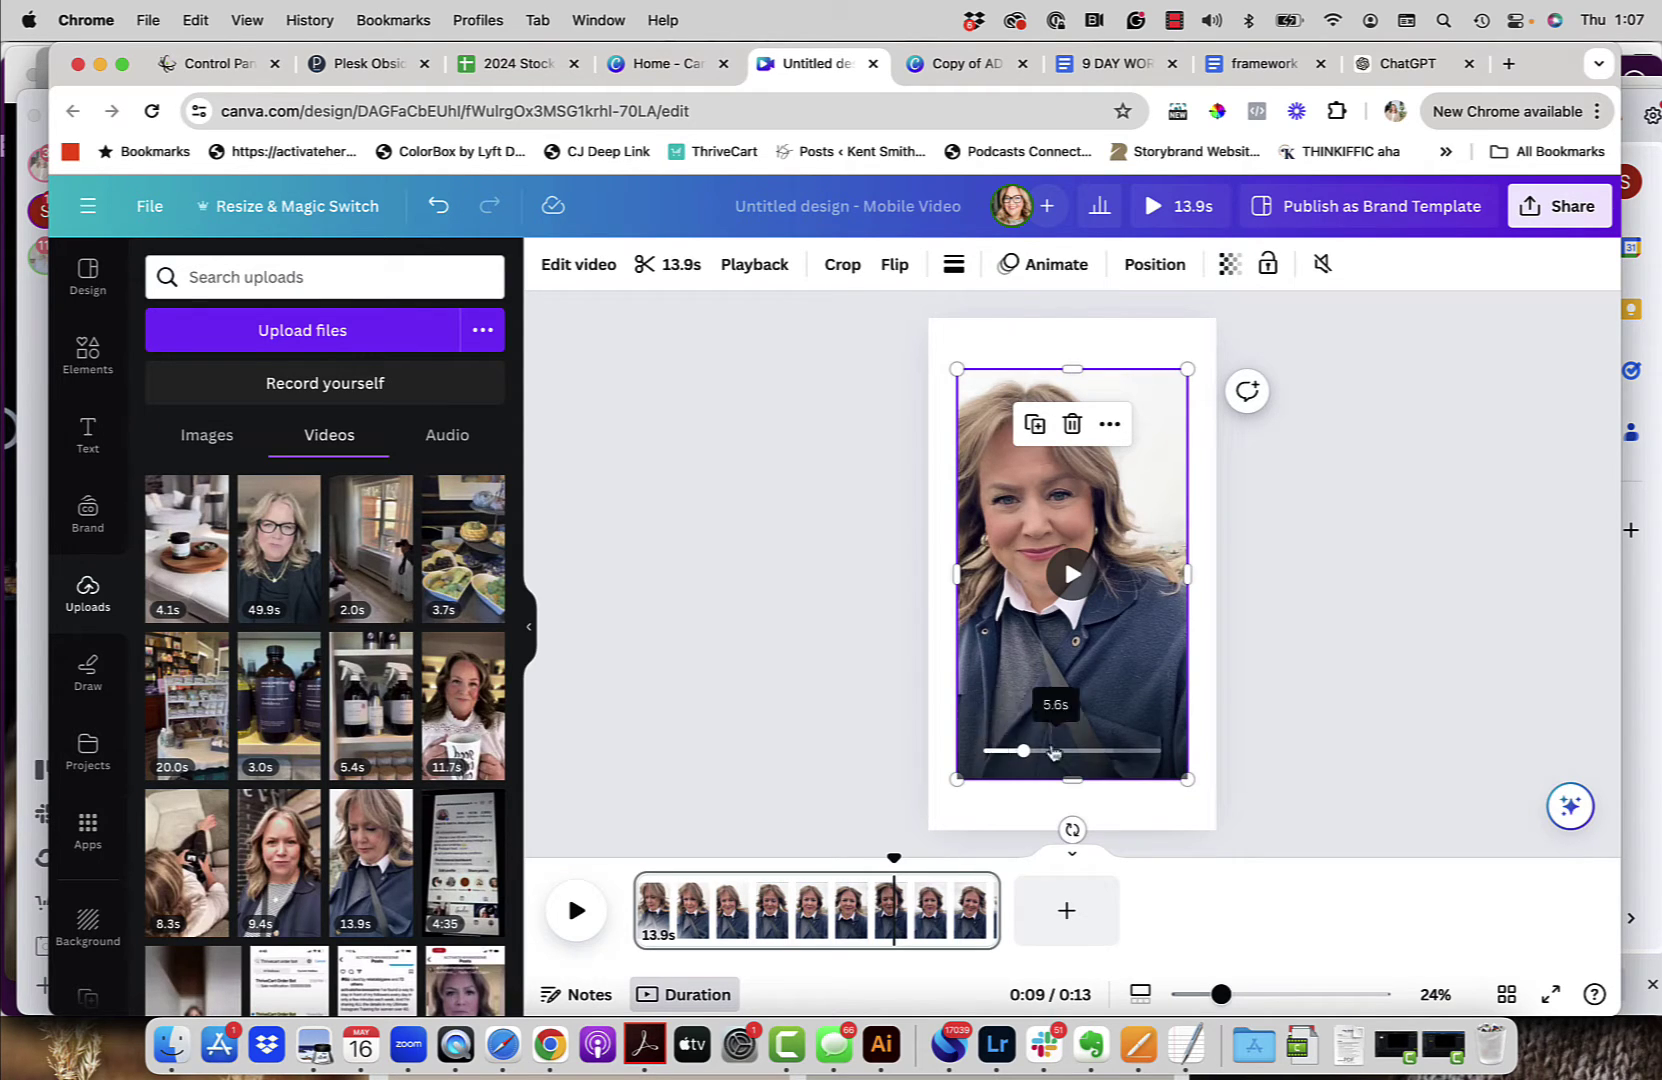
{"action": "left_click", "coordinate": [1110, 425]}
{"action": "mouse_move", "coordinate": [1114, 433]}
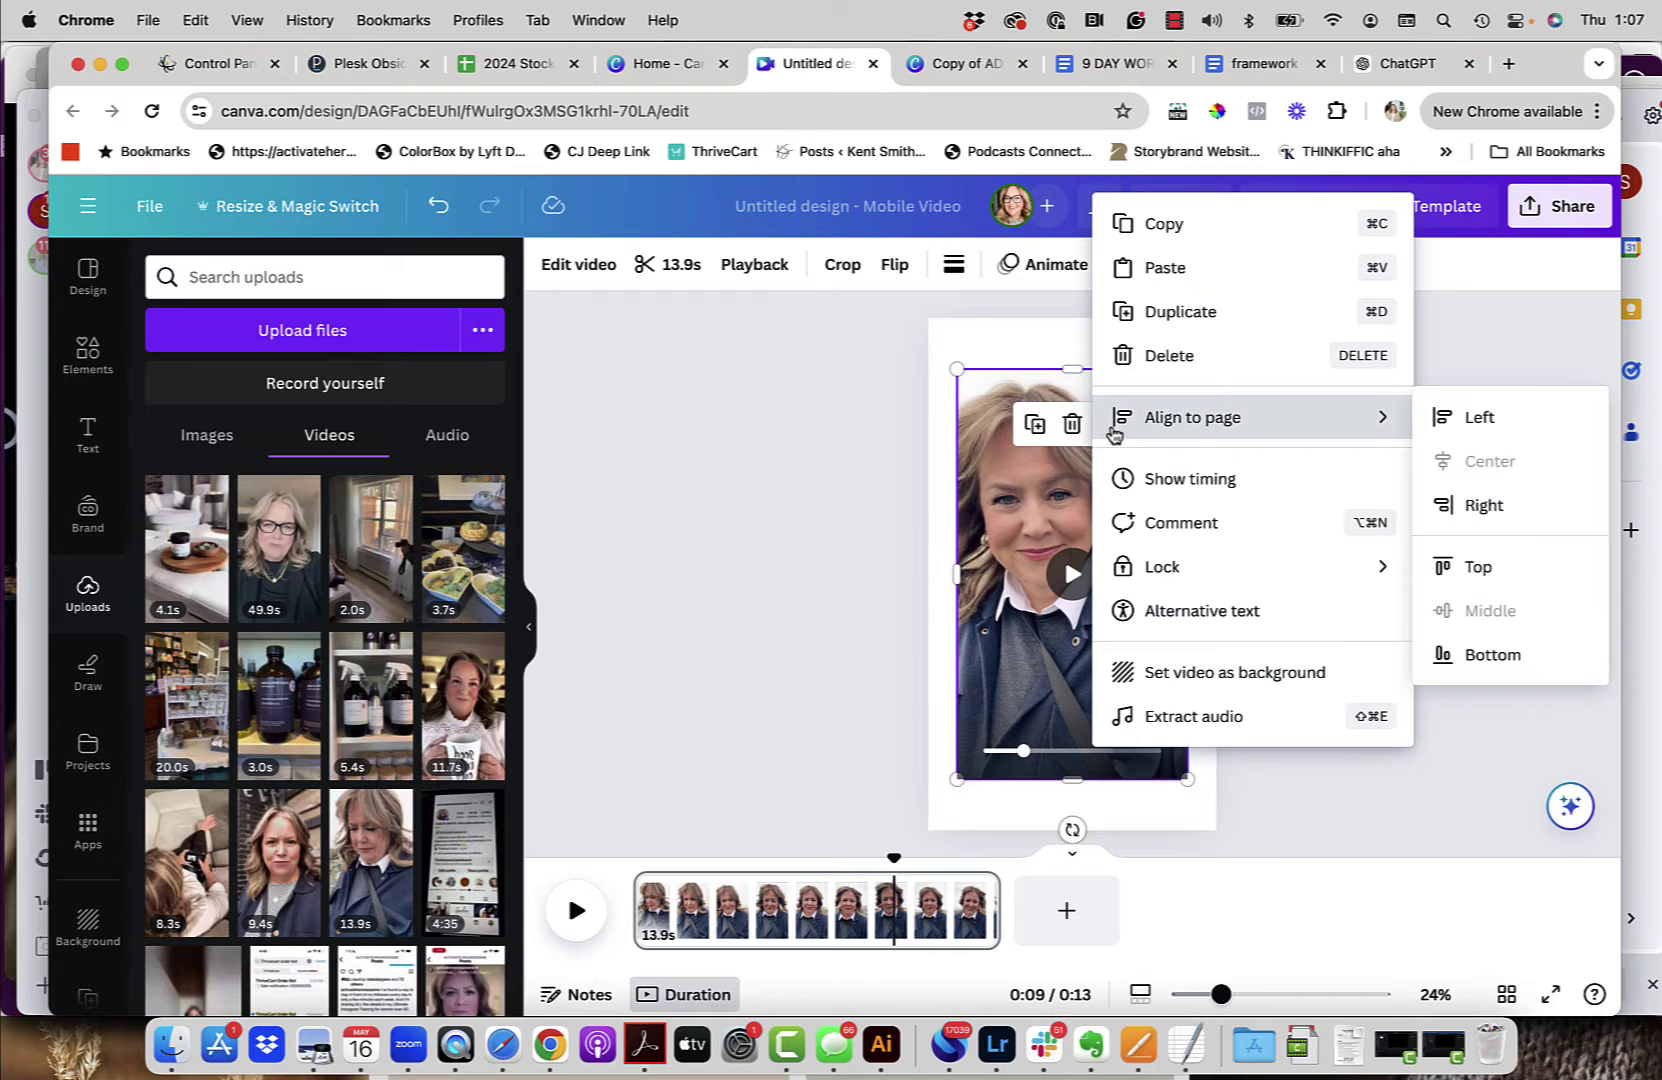
{"action": "left_click", "coordinate": [1198, 672]}
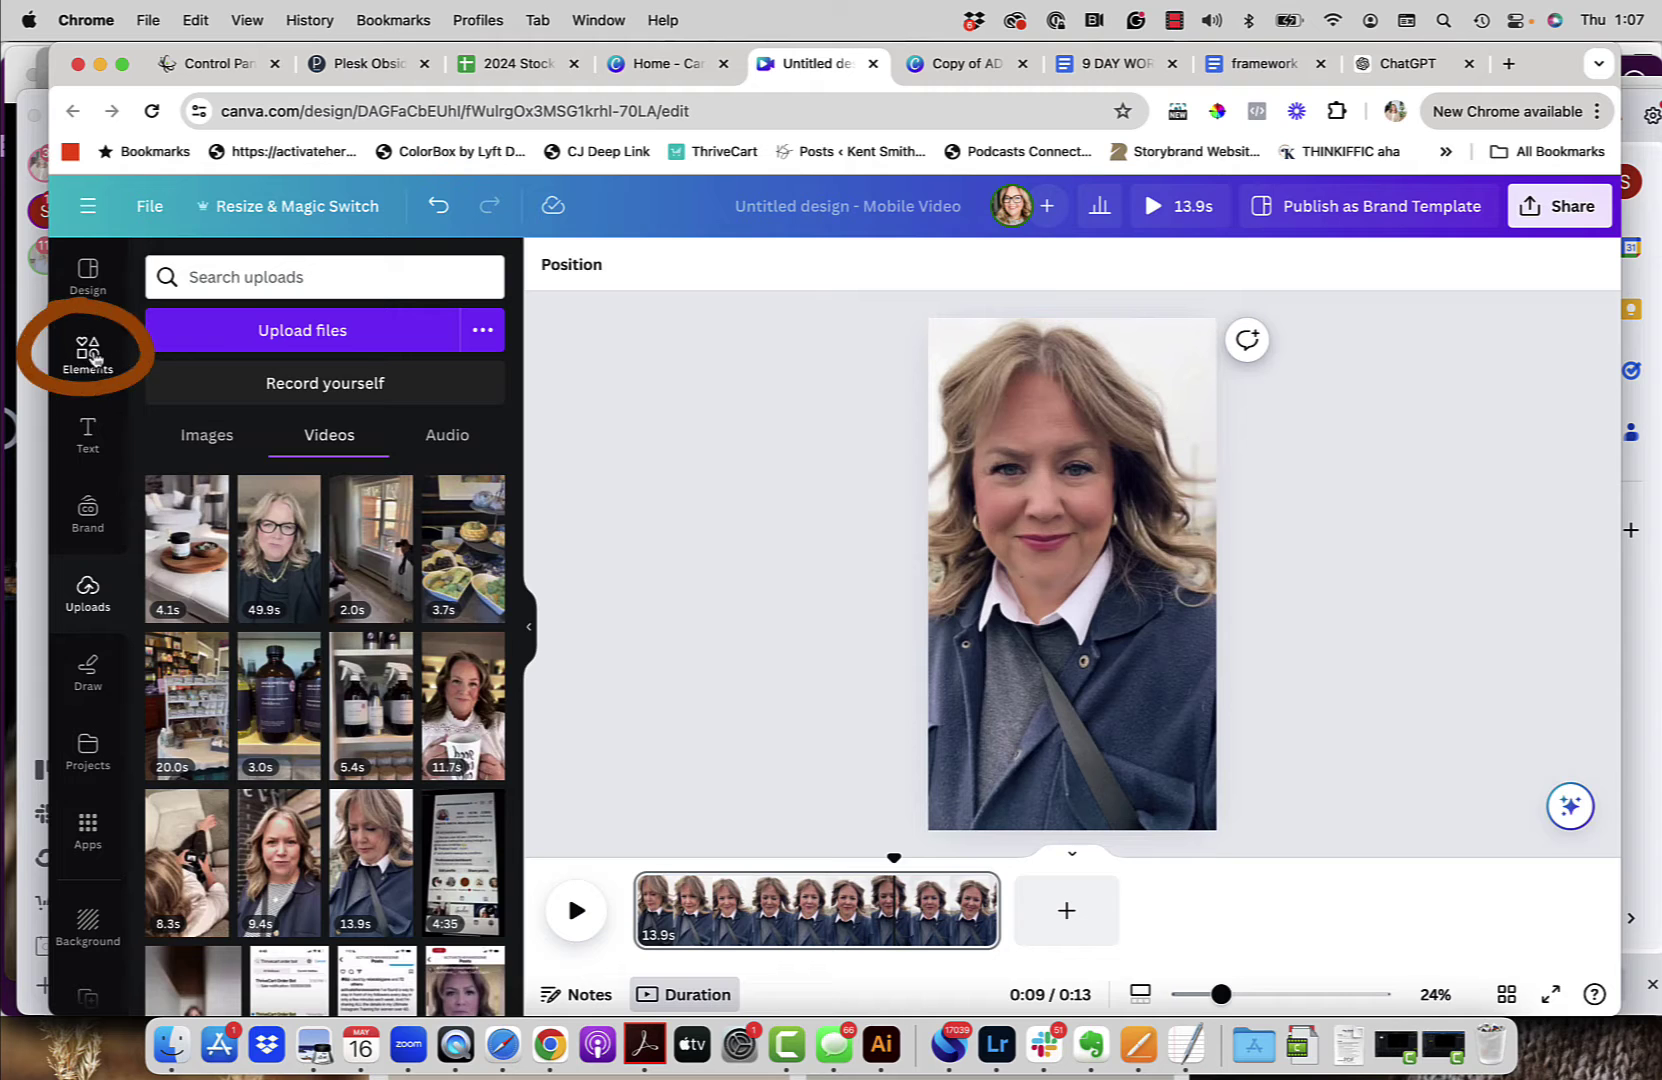
Step: Add a rounded rectangle shape found by searching Elements for 'rounded rectangle'
{"action": "left_click", "coordinate": [92, 358]}
{"action": "left_click", "coordinate": [278, 272]}
{"action": "type", "text": "r"}
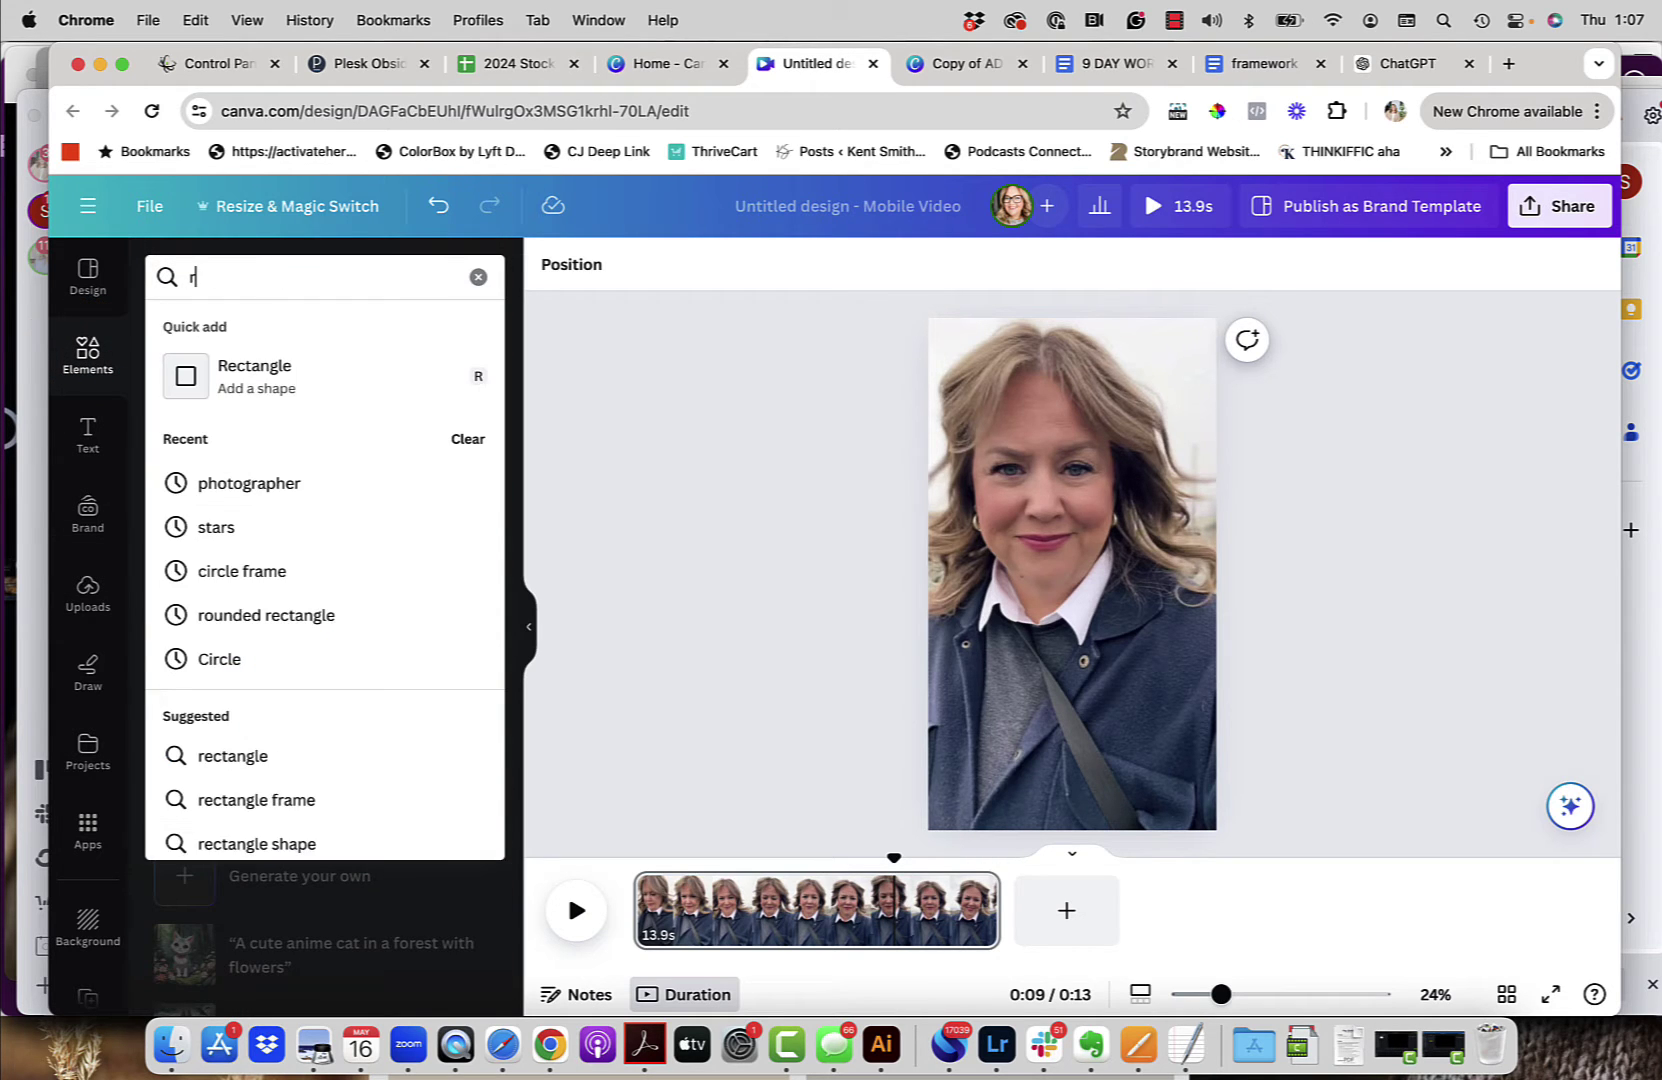
{"action": "type", "text": "ounded re"}
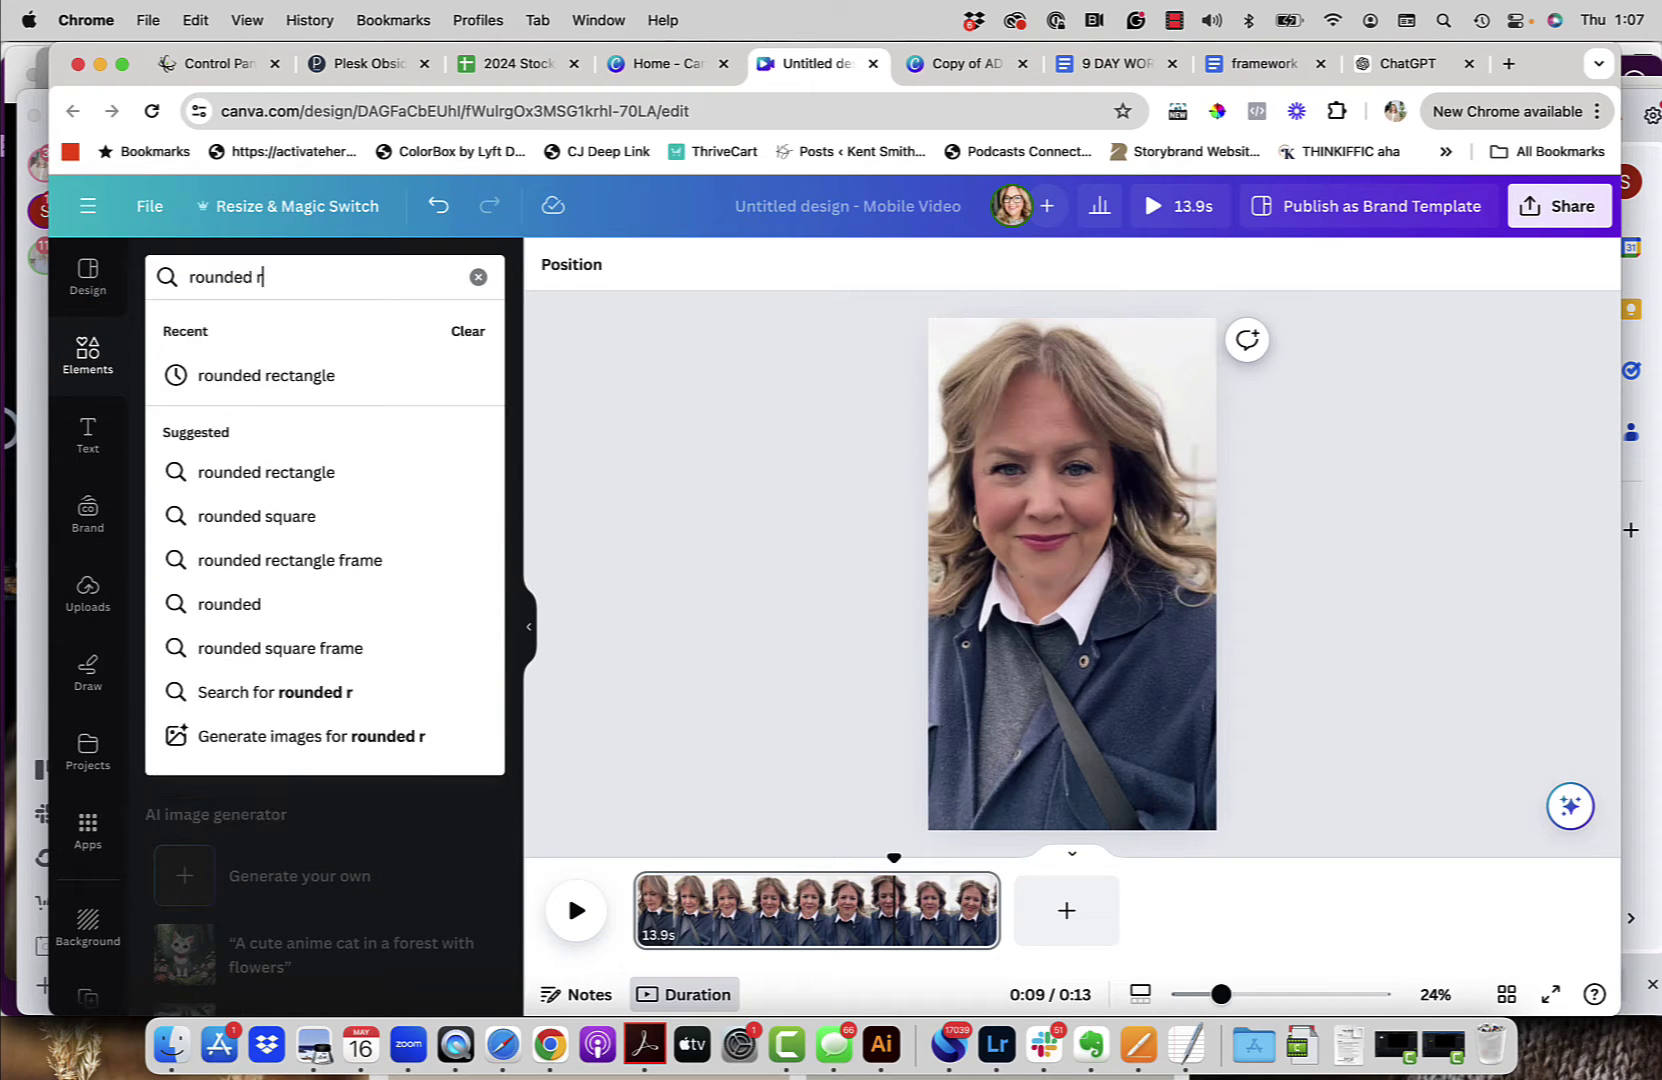
{"action": "left_click", "coordinate": [282, 380]}
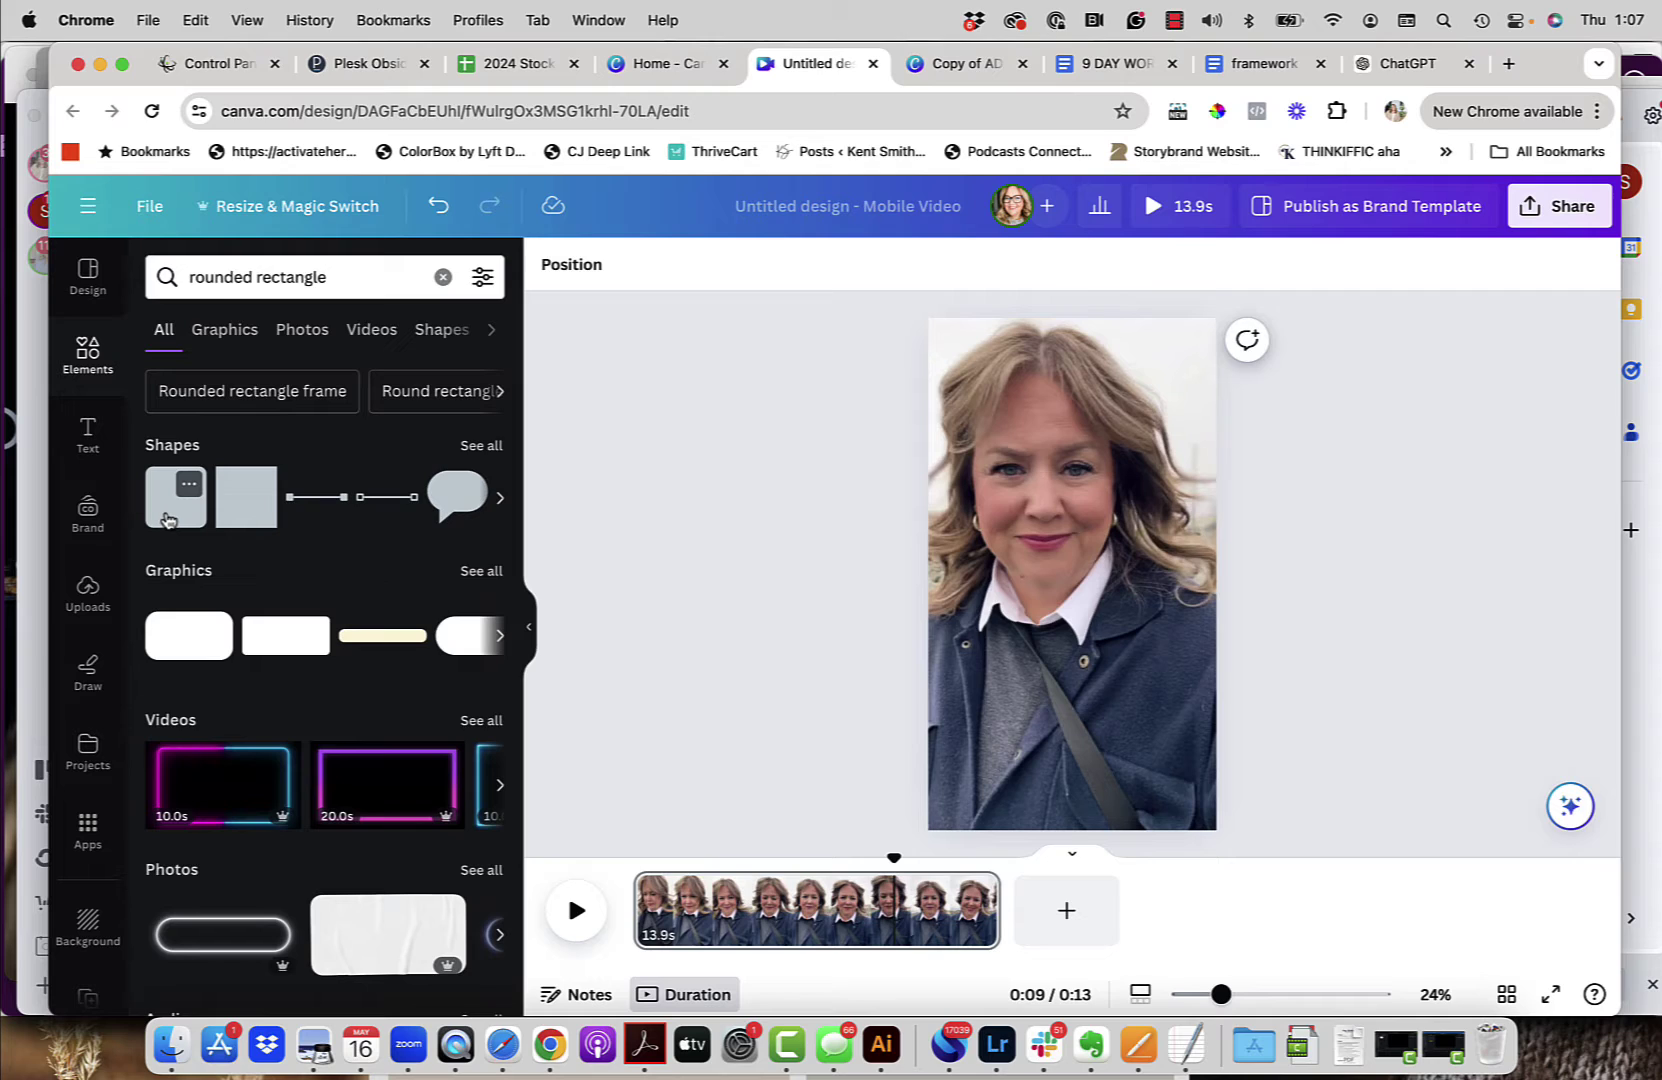
{"action": "left_click", "coordinate": [168, 519]}
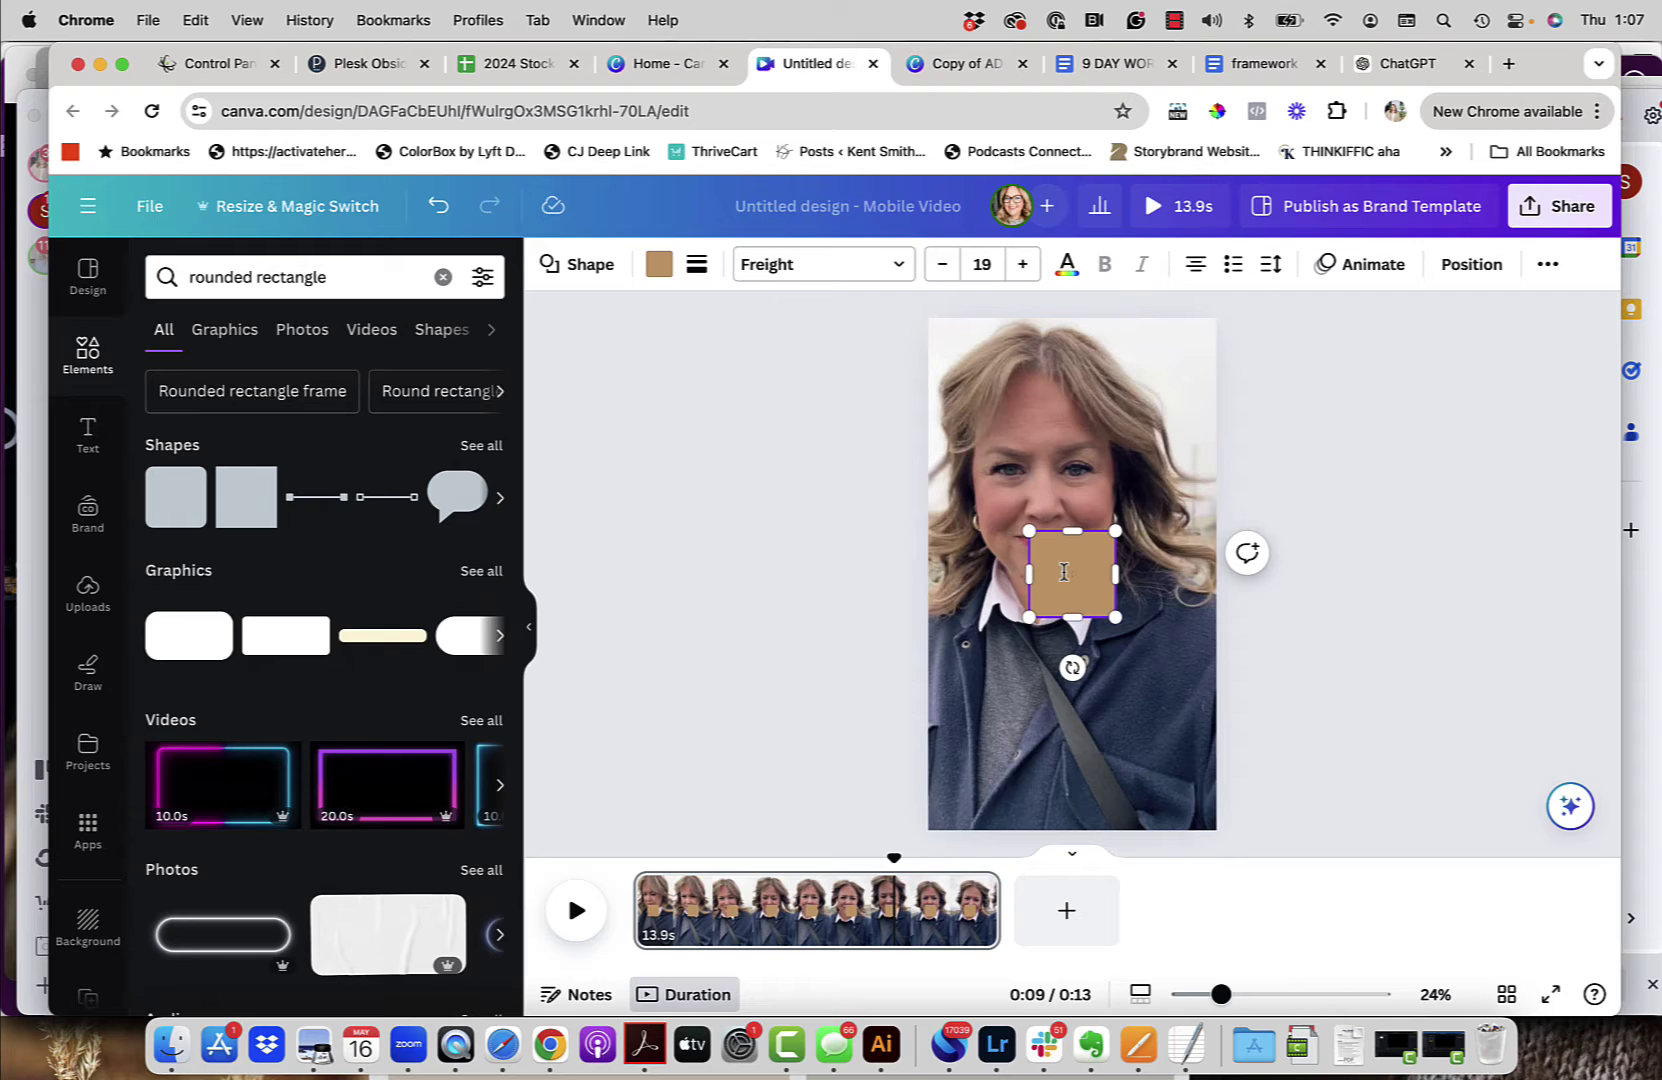
Step: Enlarge and widen the rectangle, centring it over the lower half of the page
{"action": "left_click_drag", "start_coordinate": [1029, 617], "coordinate": [953, 775]}
{"action": "left_click_drag", "start_coordinate": [1117, 655], "coordinate": [1190, 662]}
{"action": "left_click_drag", "start_coordinate": [1100, 690], "coordinate": [1094, 672]}
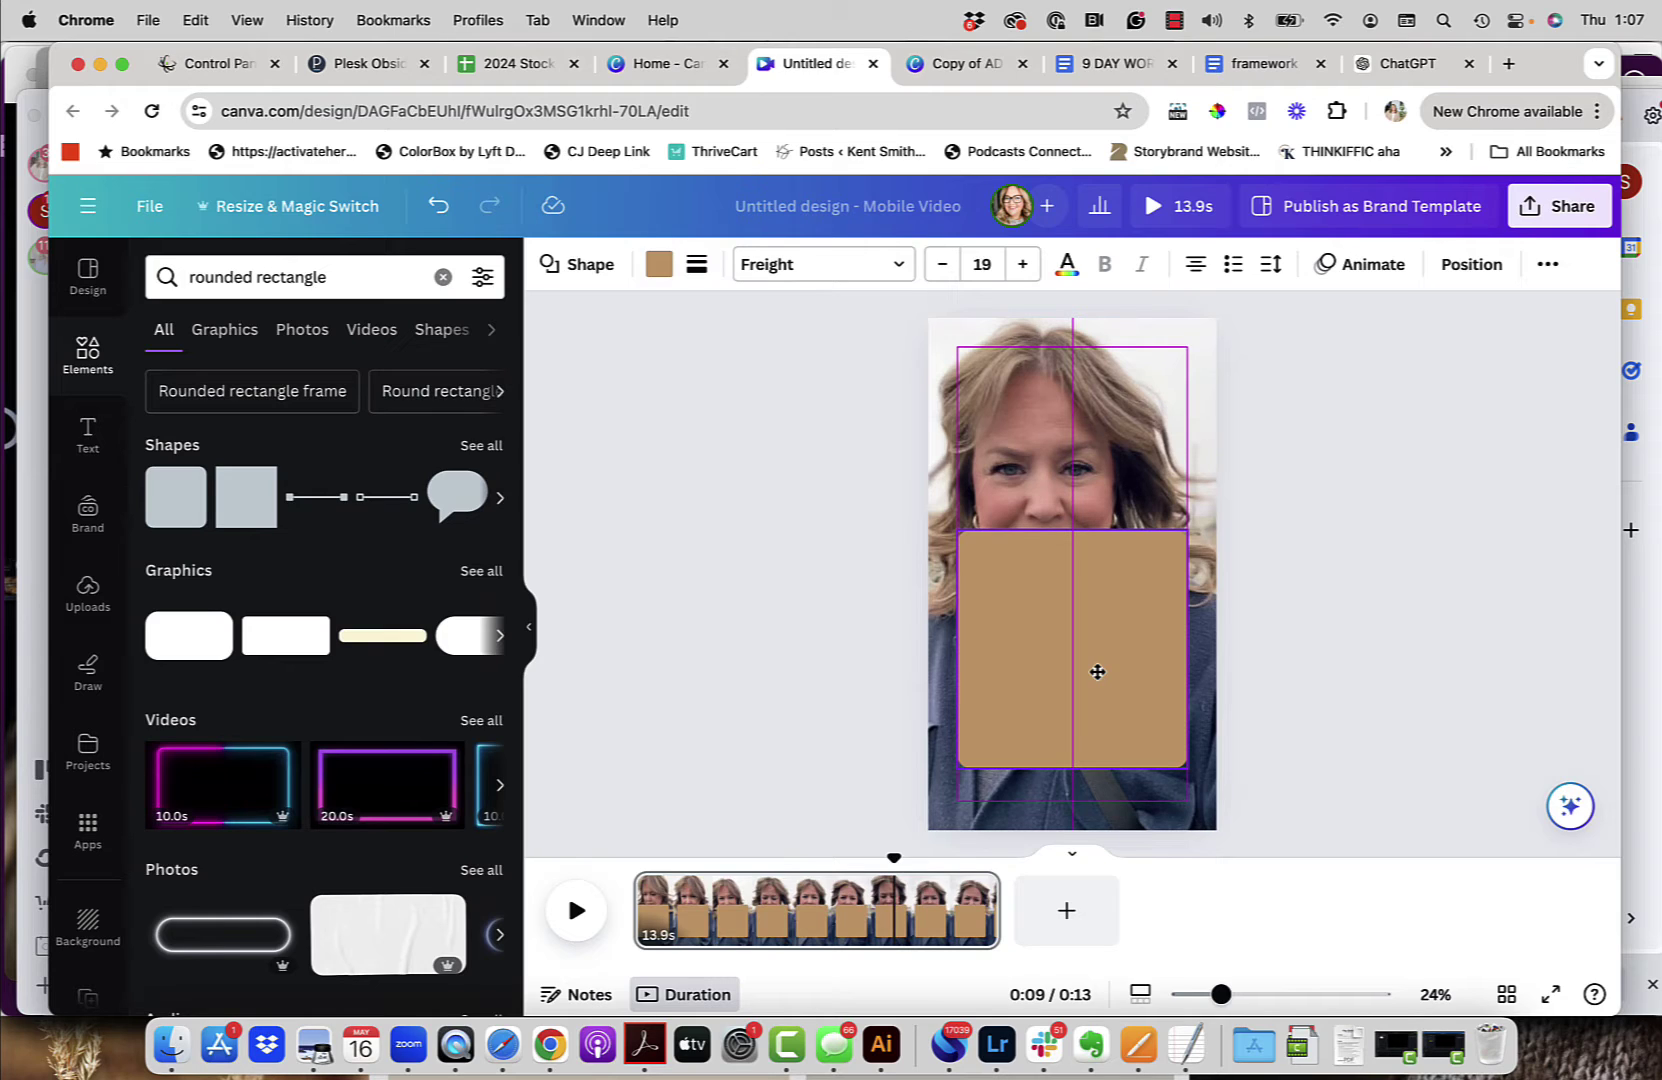
{"action": "left_click_drag", "start_coordinate": [1097, 672], "coordinate": [1096, 677]}
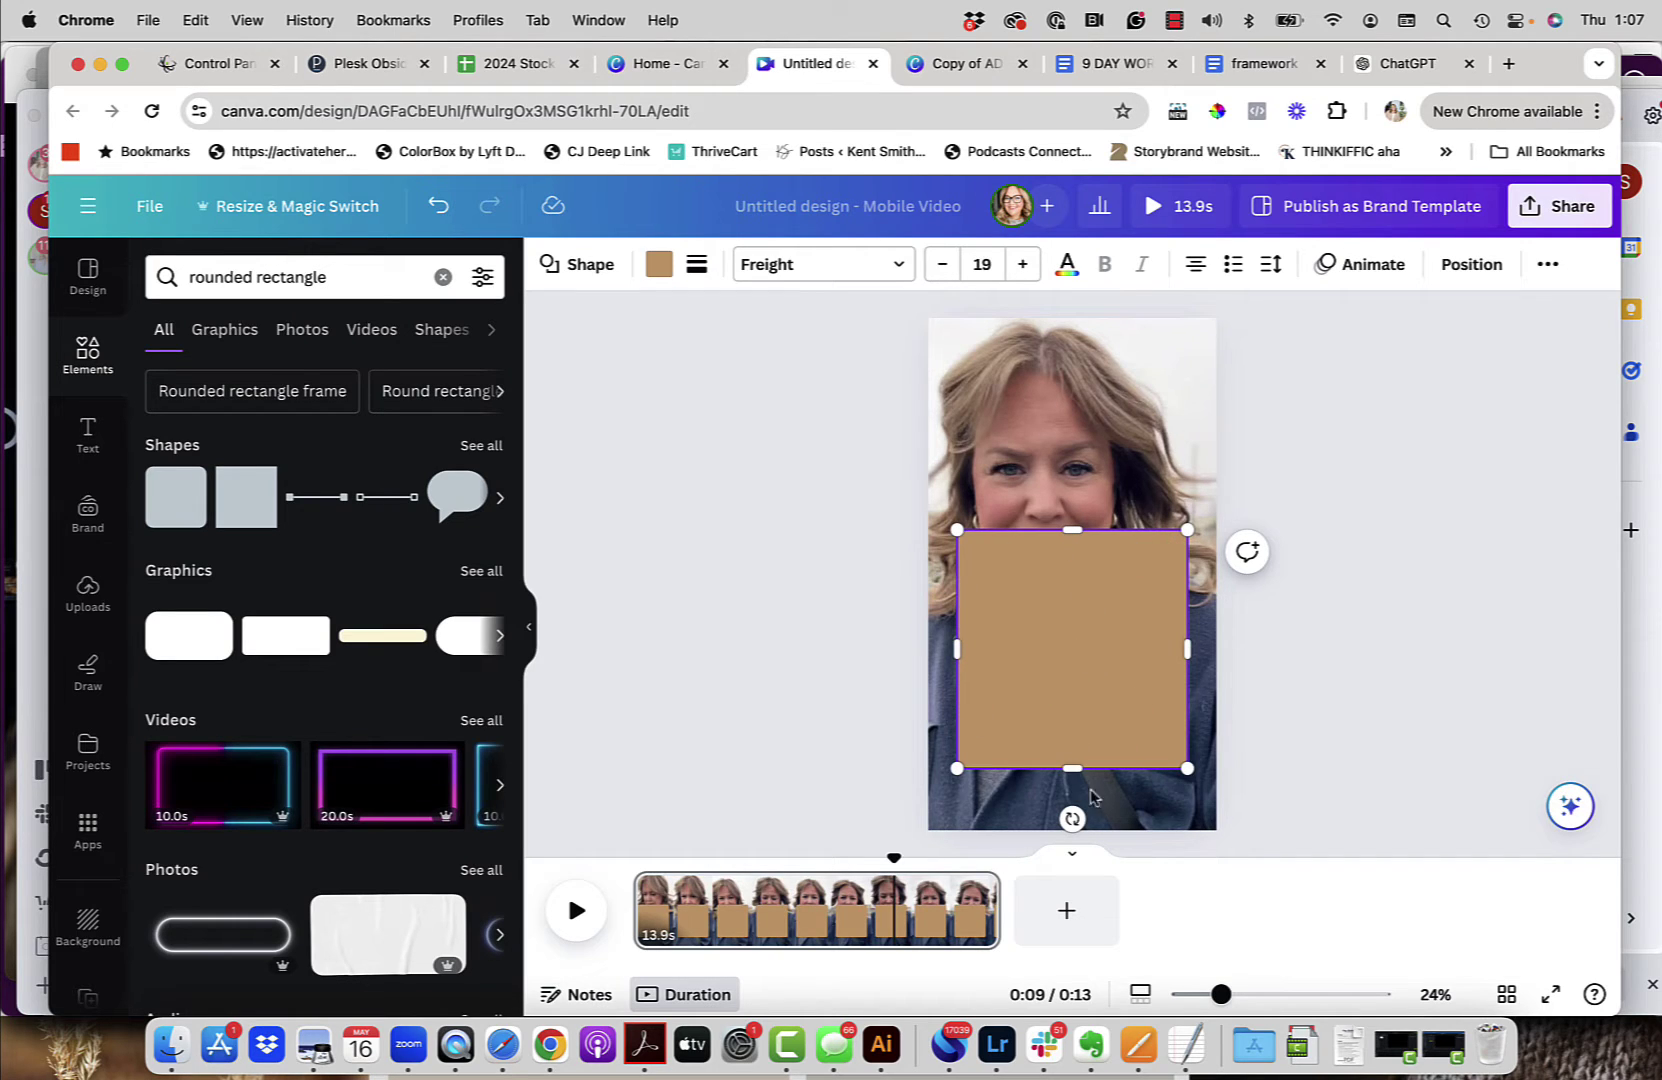
{"action": "mouse_move", "coordinate": [665, 222]}
{"action": "left_mouse_down"}
{"action": "mouse_move", "coordinate": [612, 300]}
{"action": "mouse_move", "coordinate": [722, 245]}
{"action": "mouse_move", "coordinate": [670, 222]}
{"action": "left_mouse_up"}
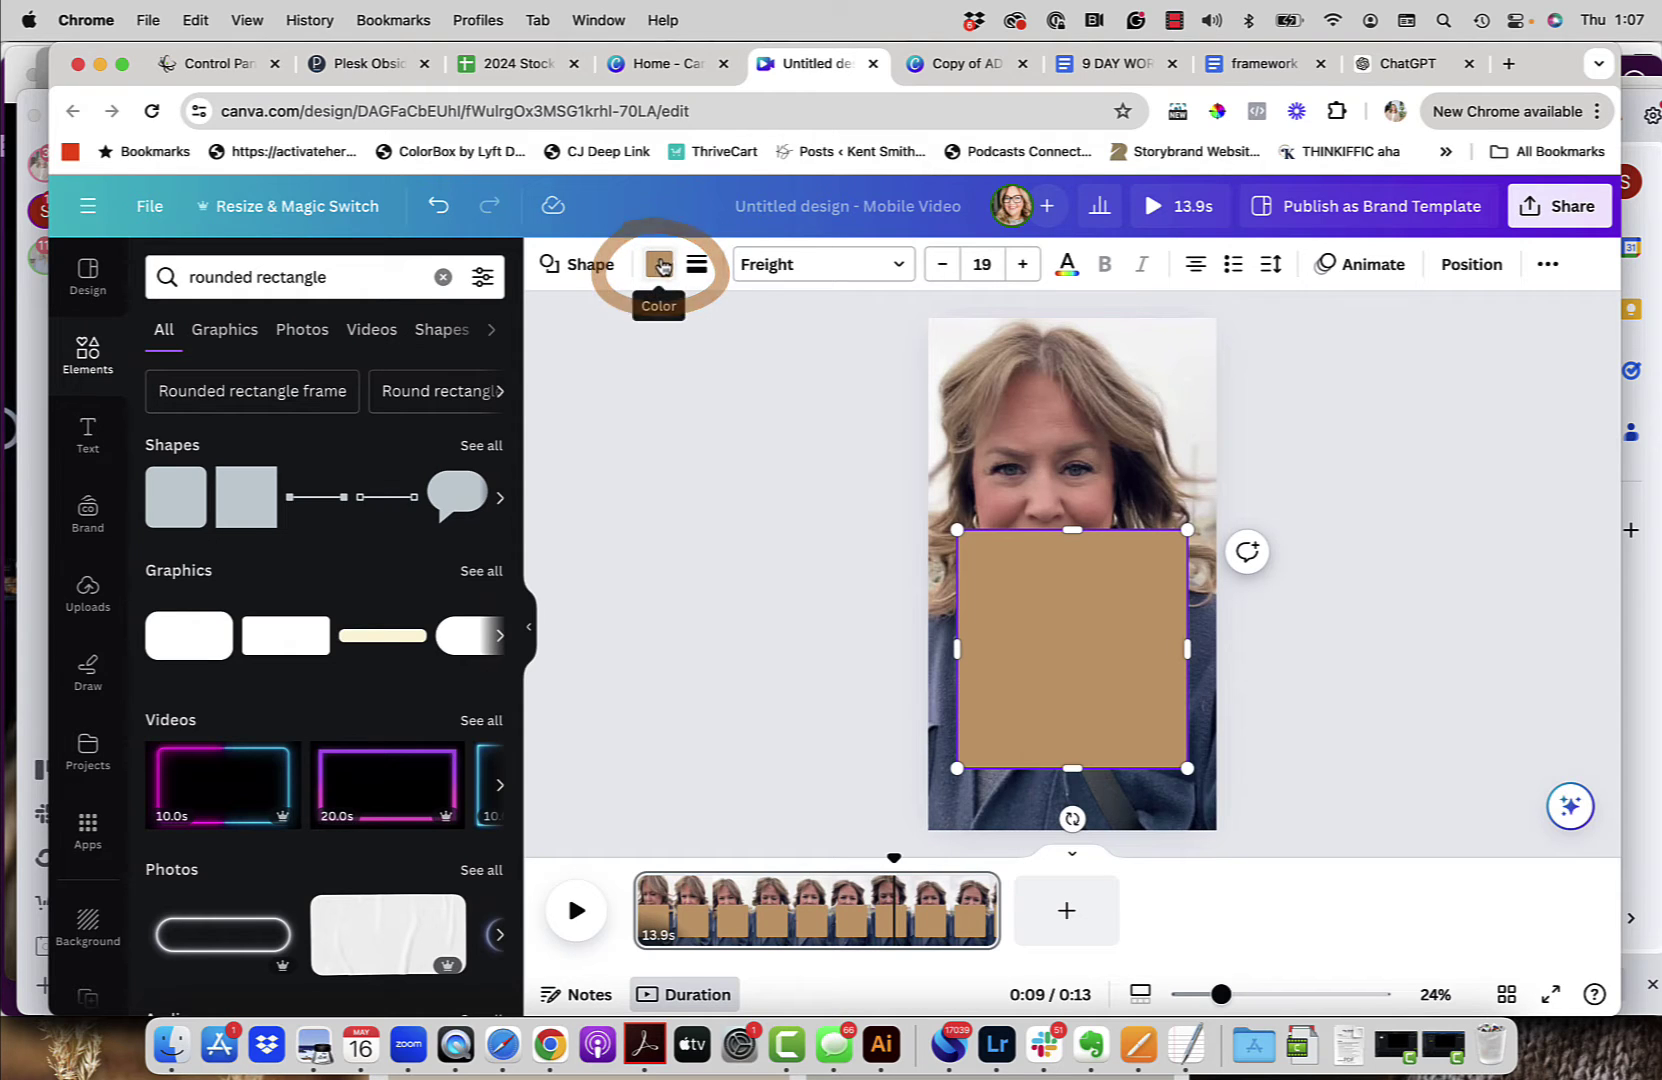
Step: Colour the rectangle white, shorten it from the top, and deselect it
{"action": "left_click", "coordinate": [657, 268]}
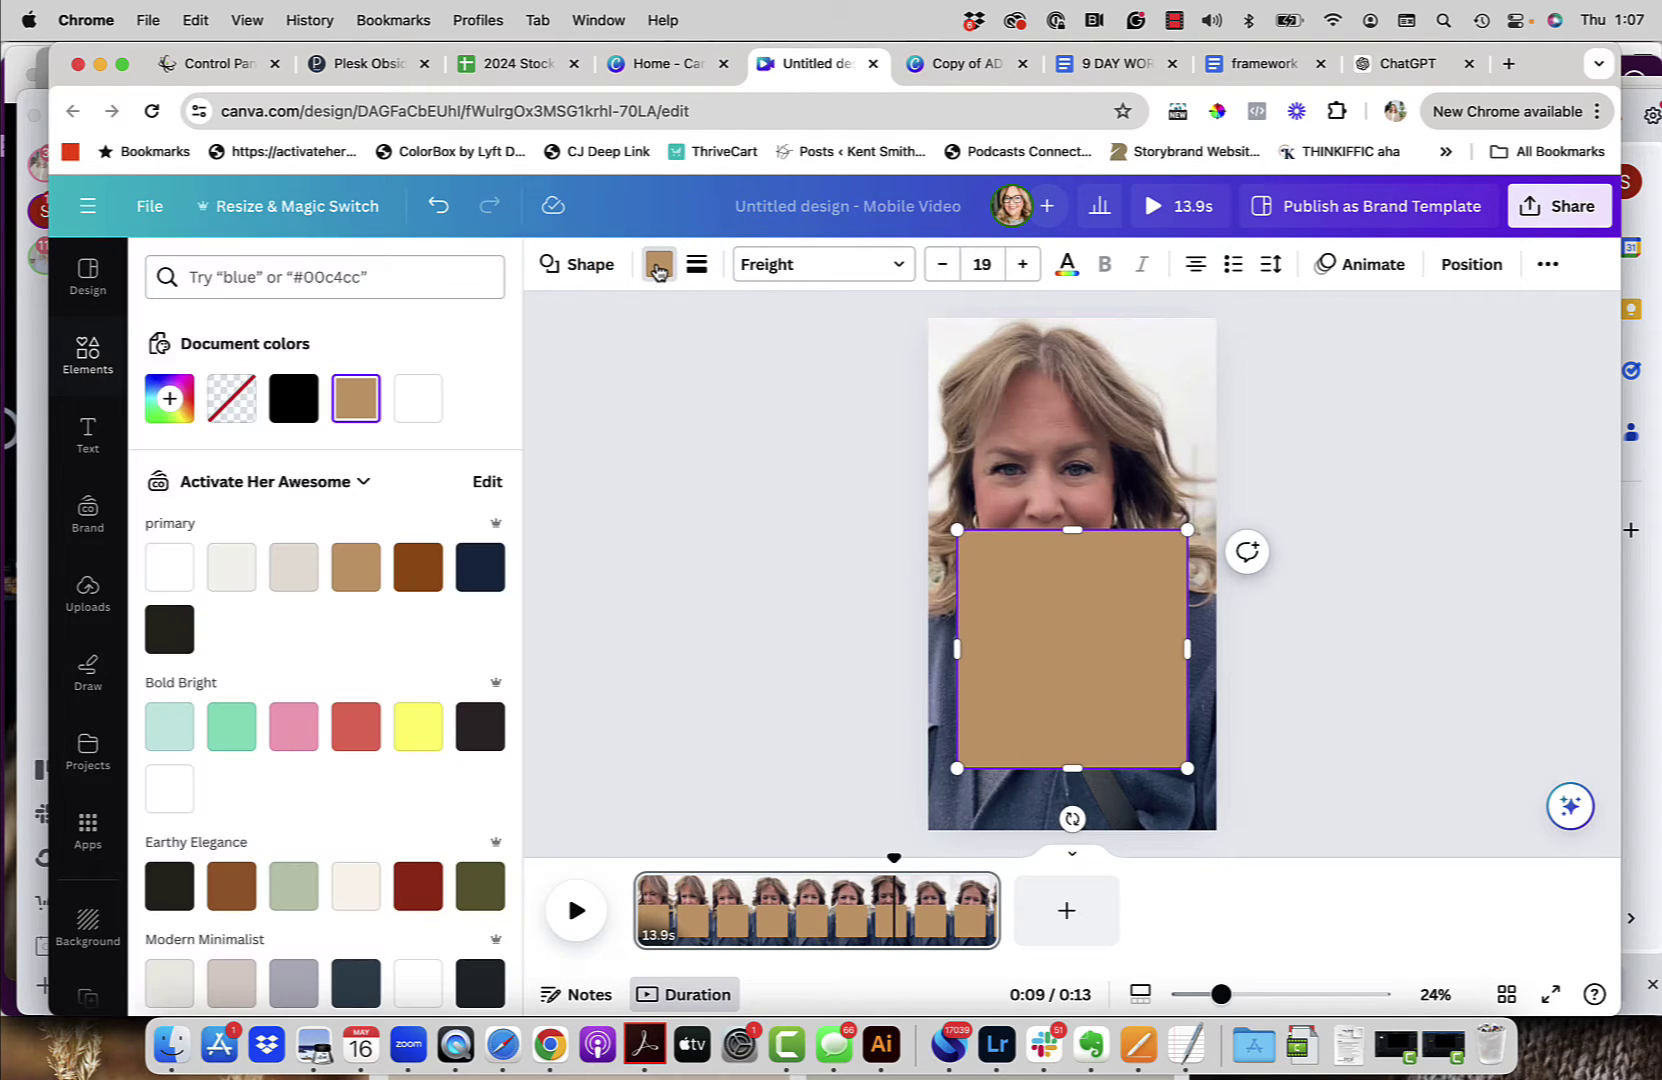
{"action": "left_click", "coordinate": [420, 398]}
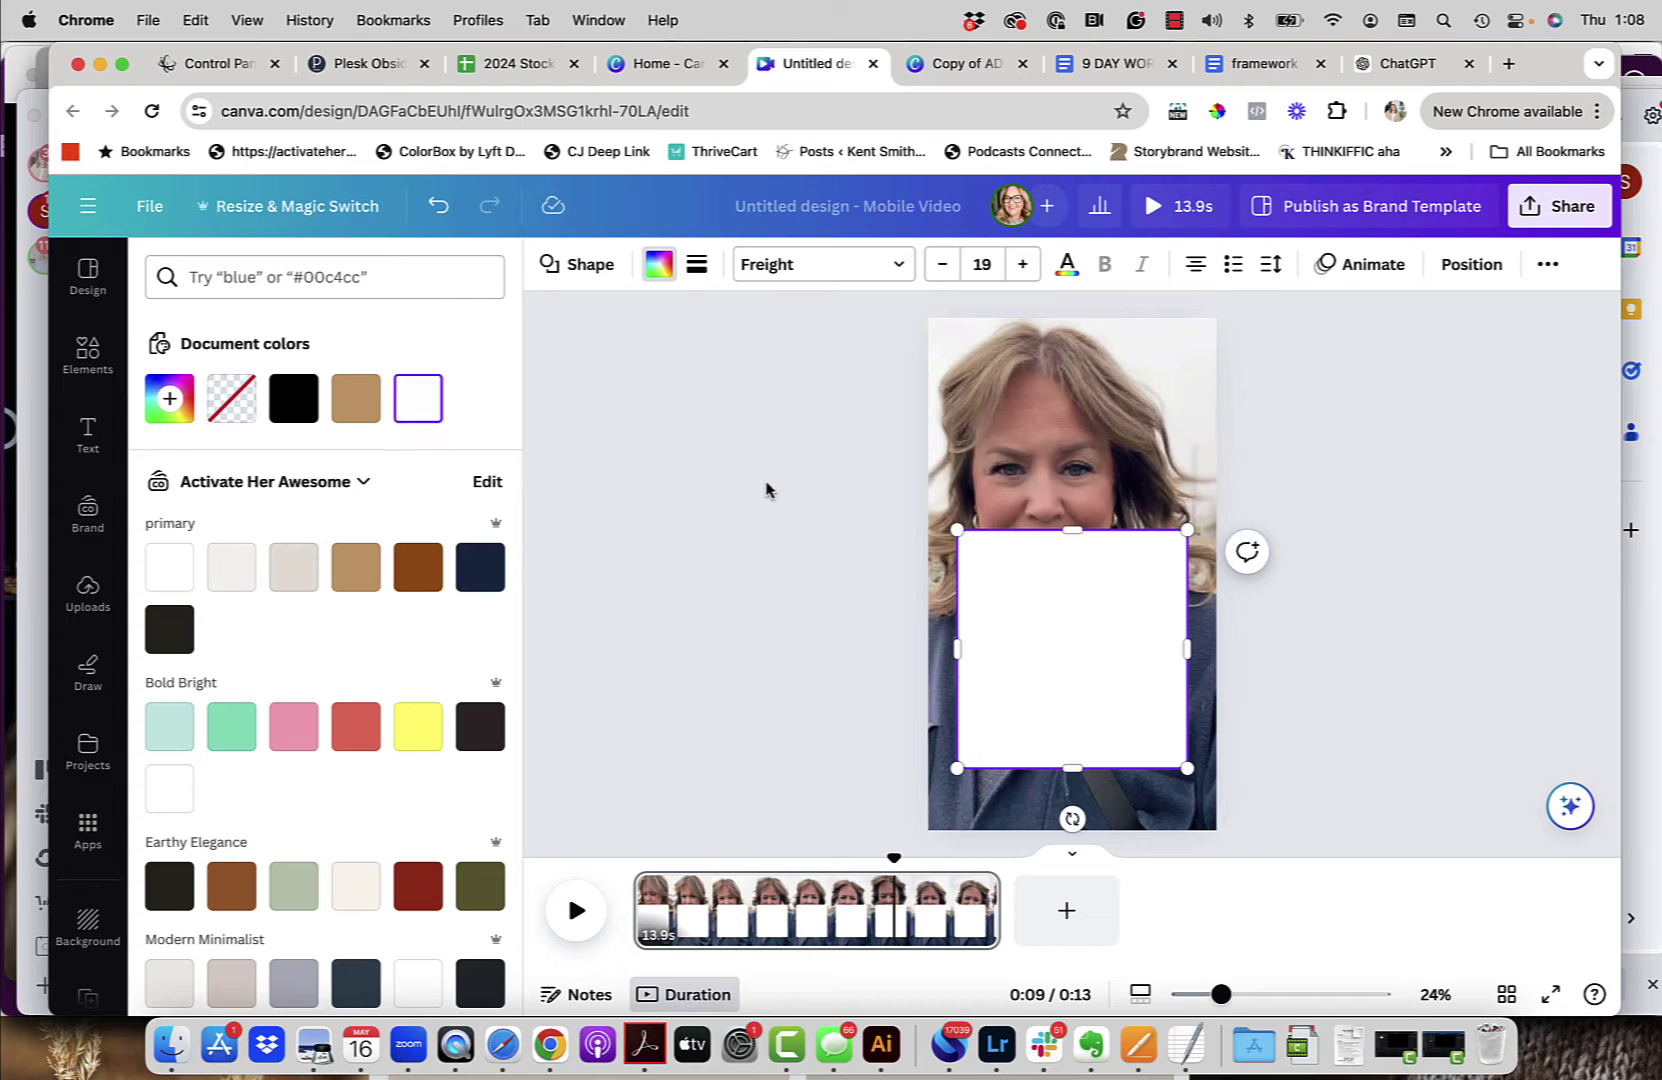
{"action": "key", "text": "Escape"}
{"action": "left_click_drag", "start_coordinate": [1076, 533], "coordinate": [1076, 565]}
{"action": "left_click", "coordinate": [781, 620]}
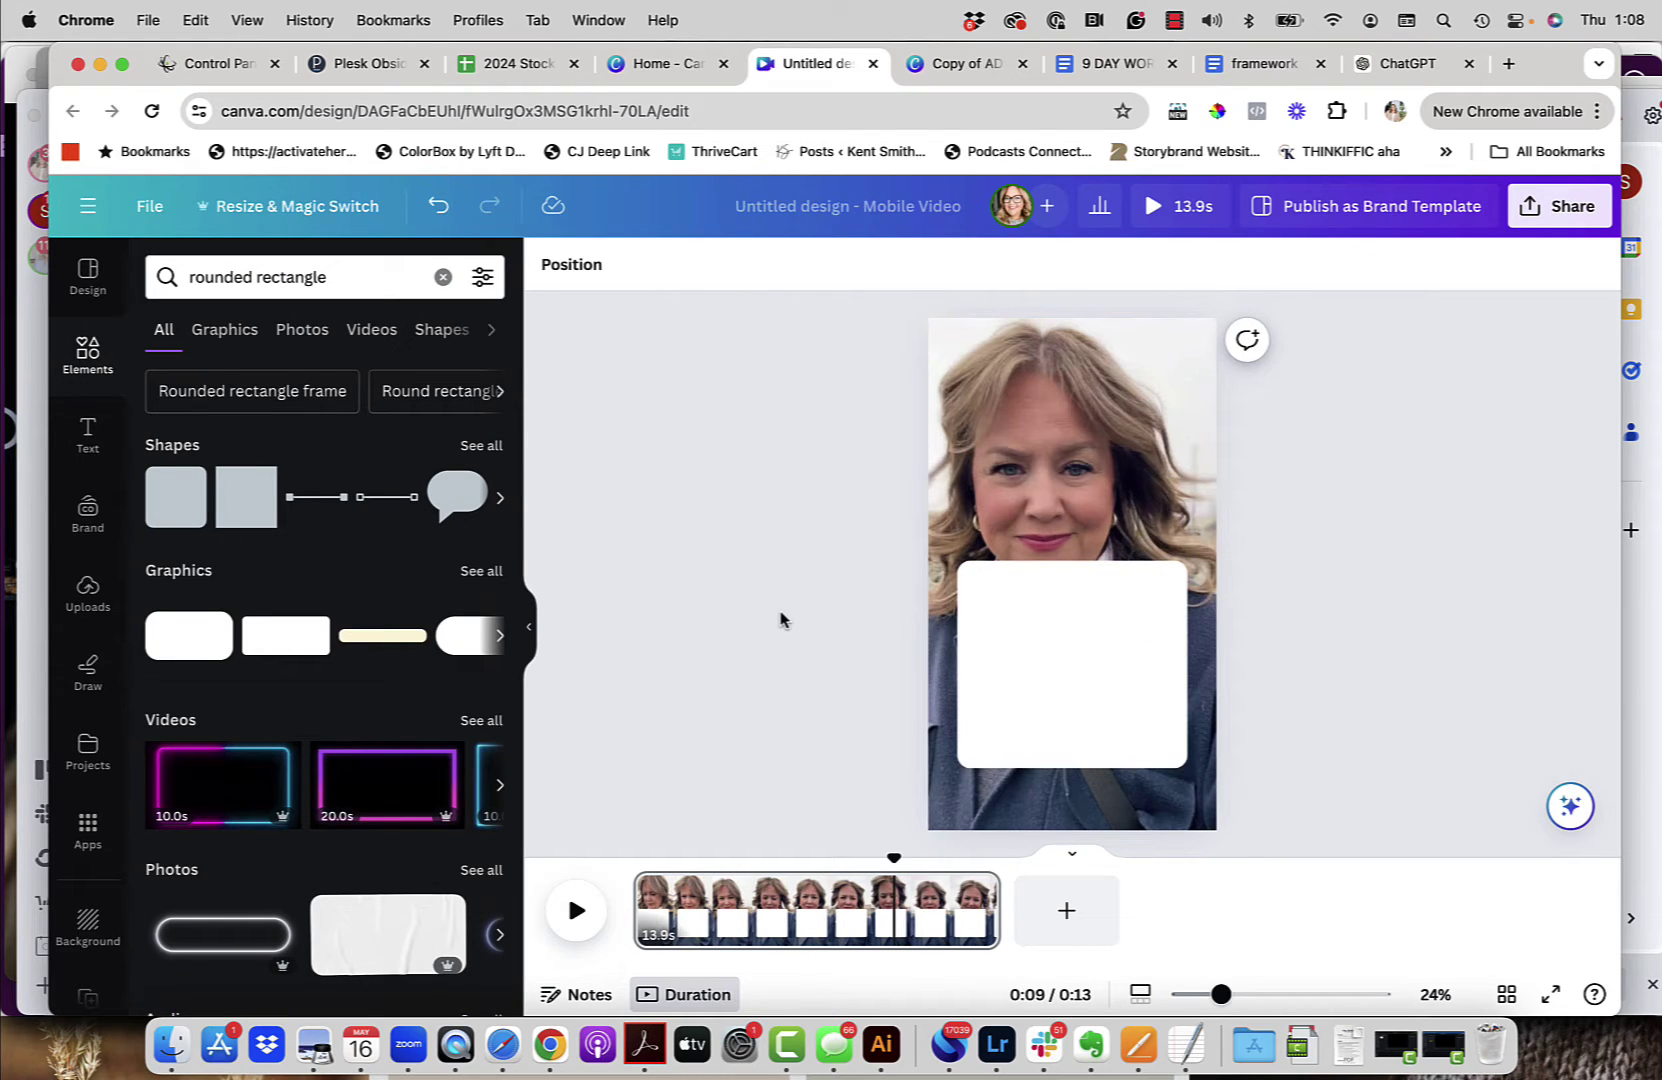
{"action": "left_click", "coordinate": [252, 390]}
Step: Add a circle frame found by searching Elements for 'circle frame'
{"action": "left_click", "coordinate": [88, 352]}
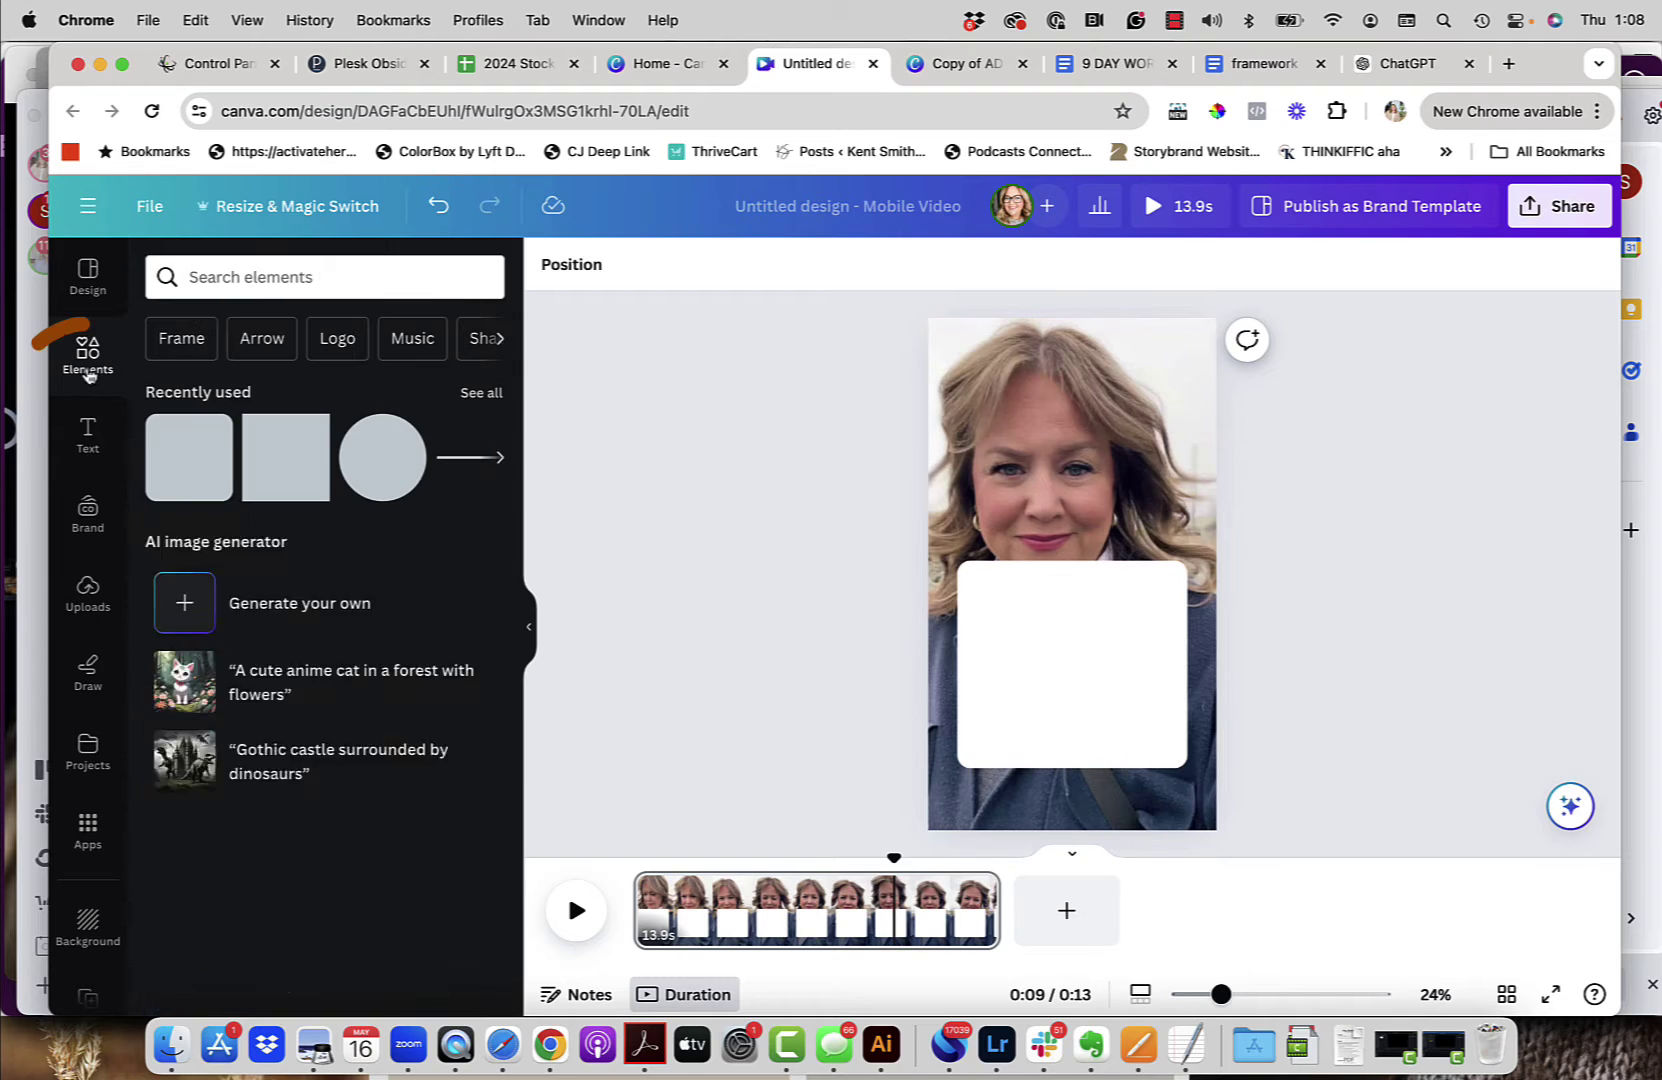
{"action": "left_click", "coordinate": [348, 279]}
{"action": "type", "text": "circle"}
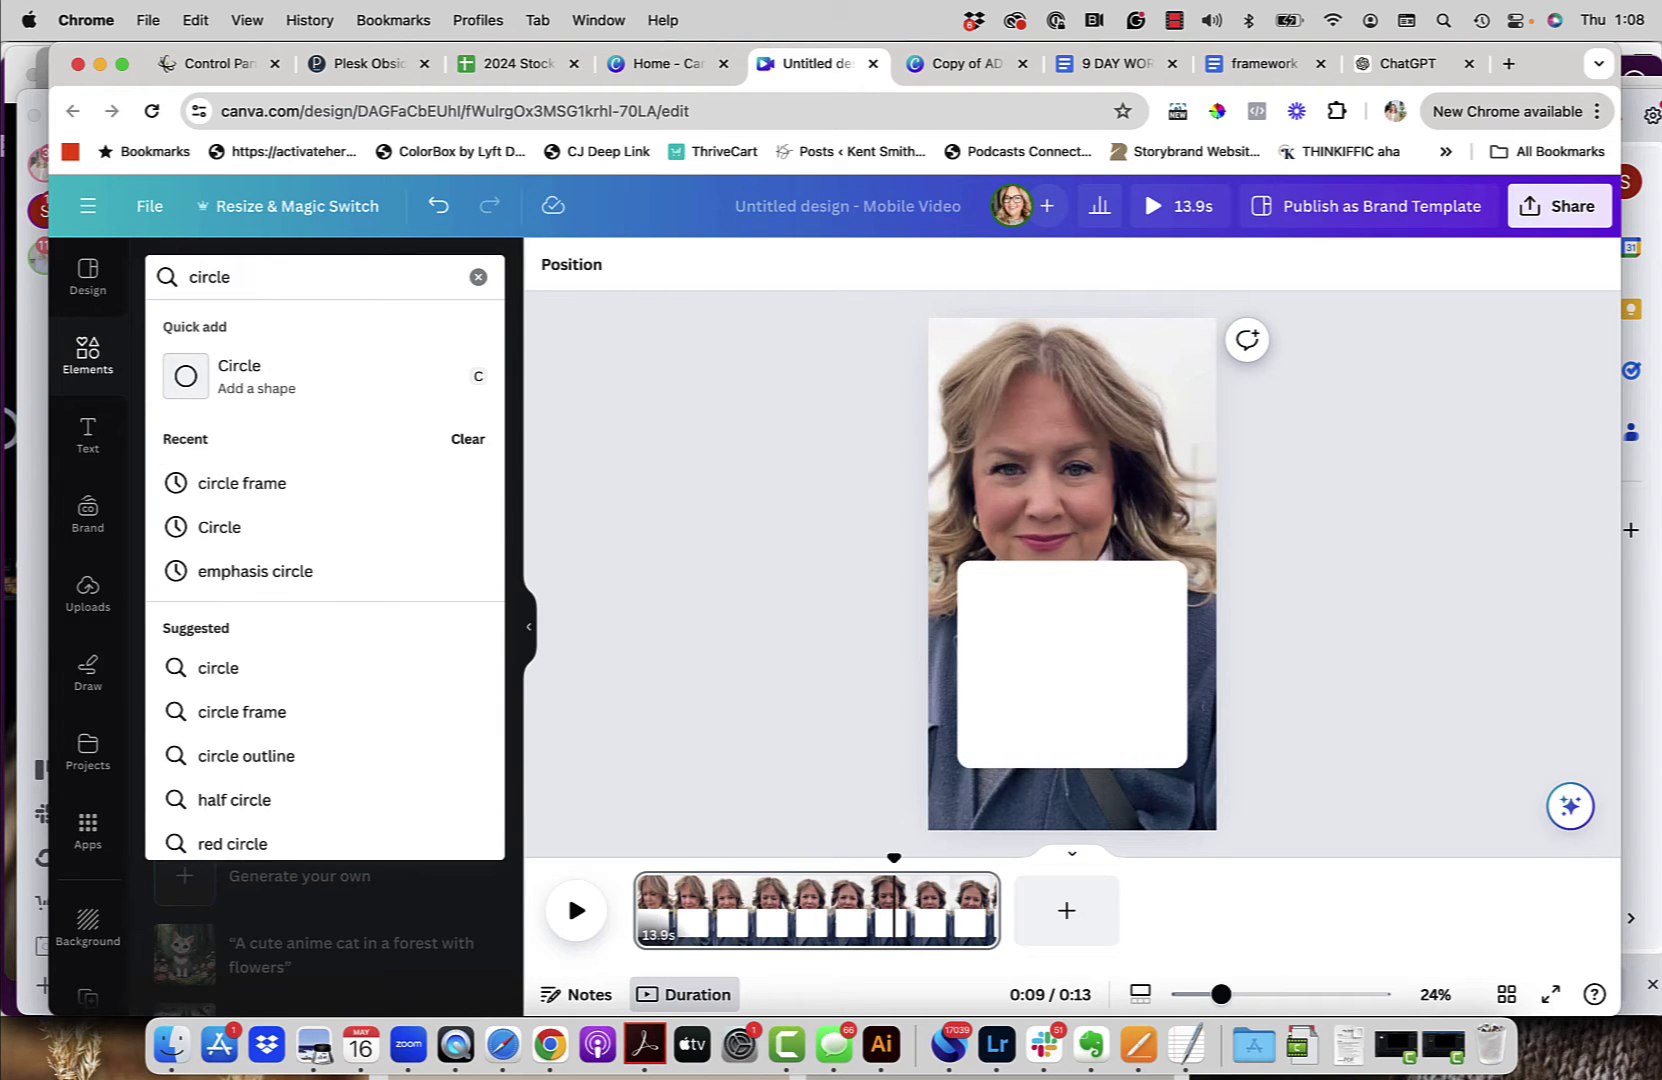
{"action": "left_click", "coordinate": [271, 483]}
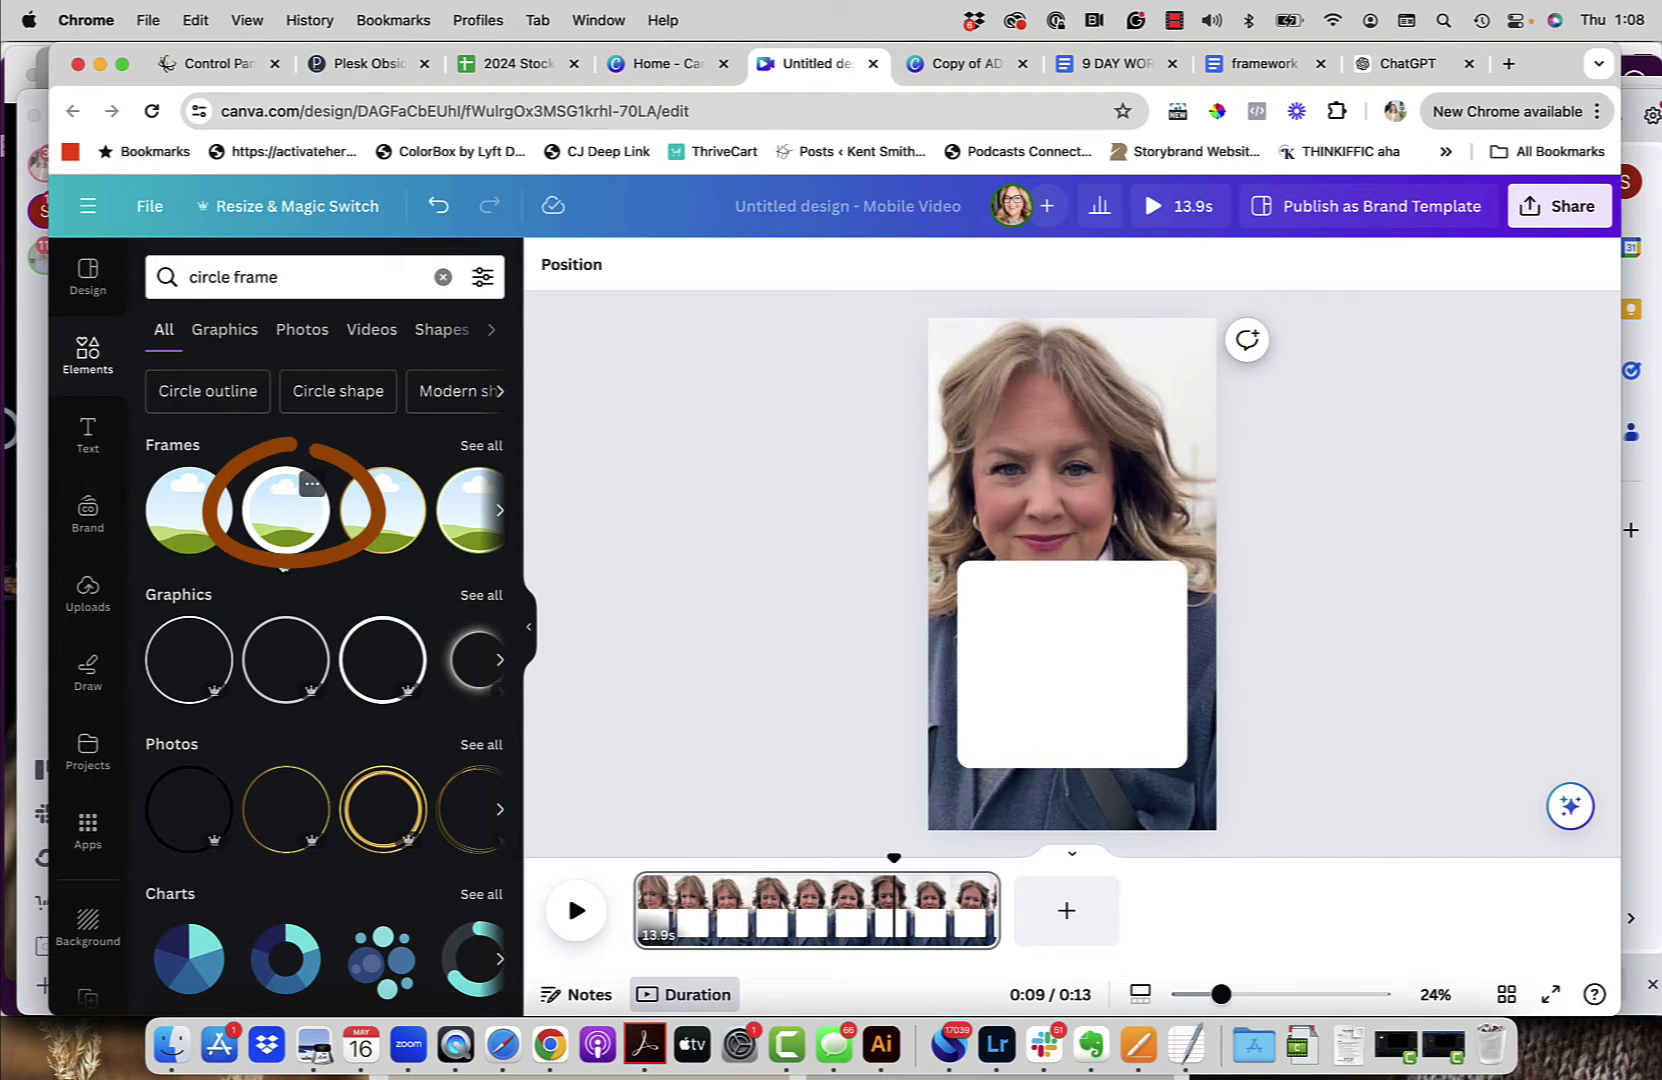
{"action": "left_click", "coordinate": [290, 516]}
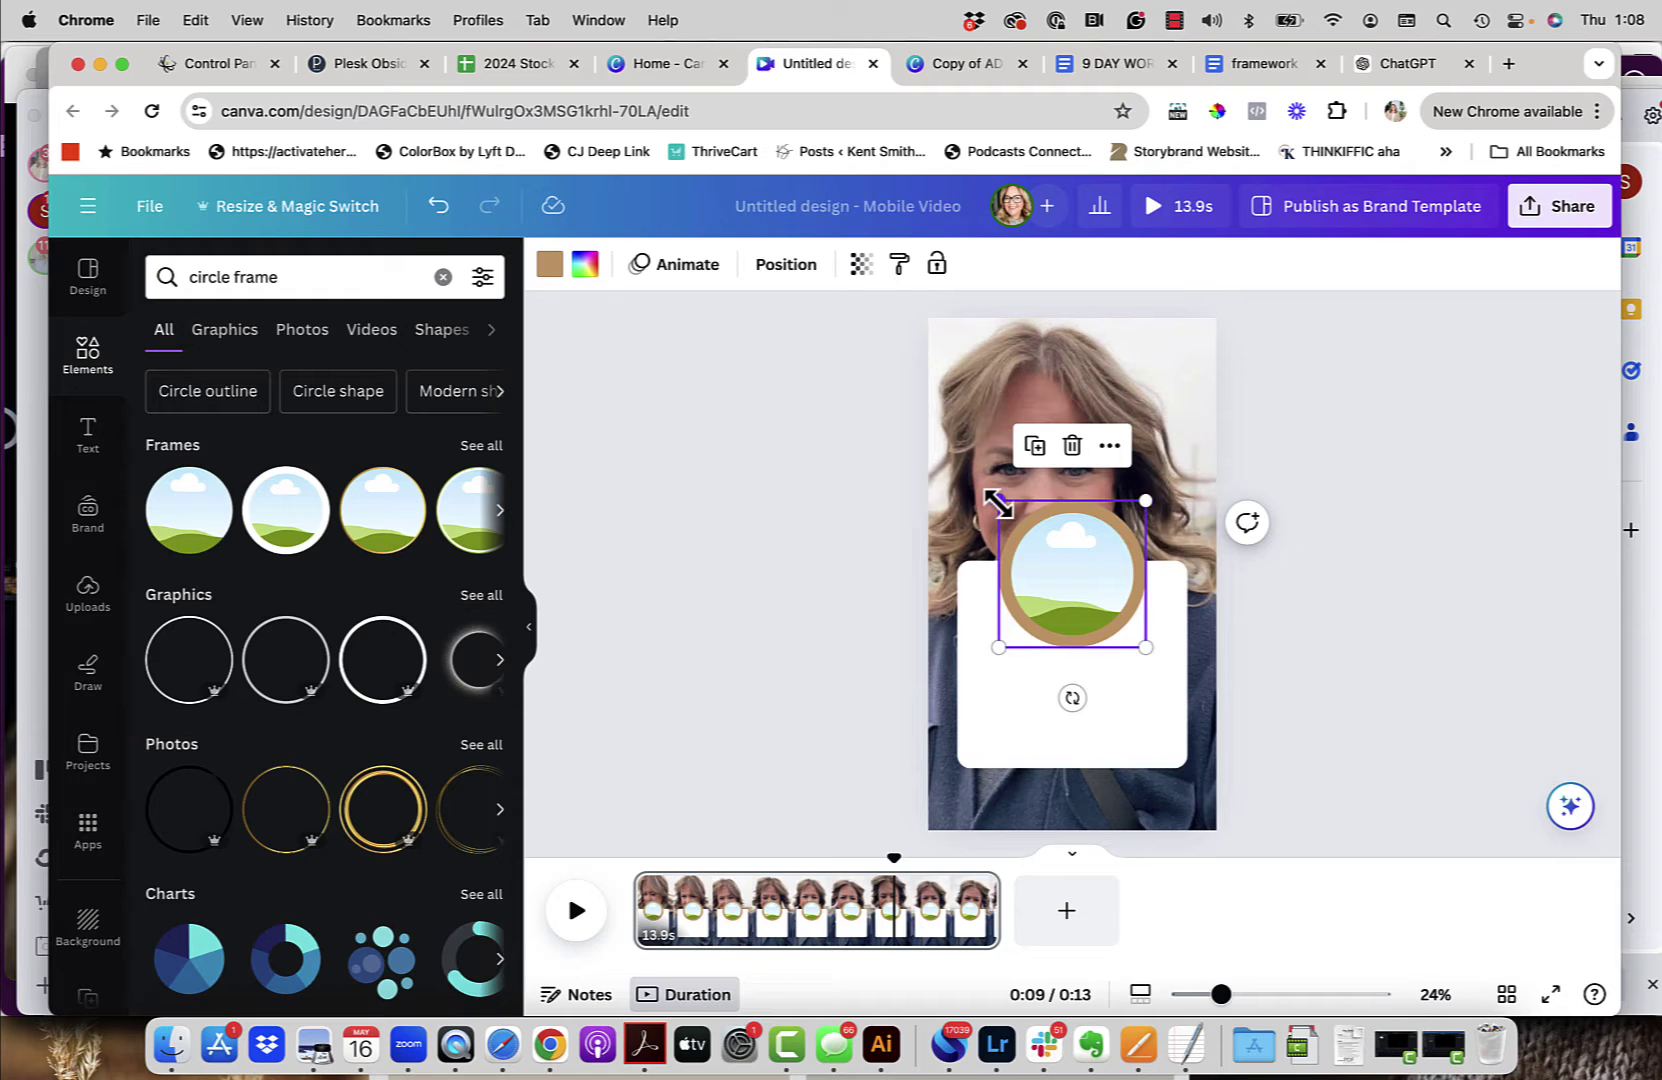
Step: Shrink the circle frame to 378 × 378 and centre it on the rectangle's top edge
{"action": "left_click_drag", "start_coordinate": [1146, 498], "coordinate": [1098, 564]}
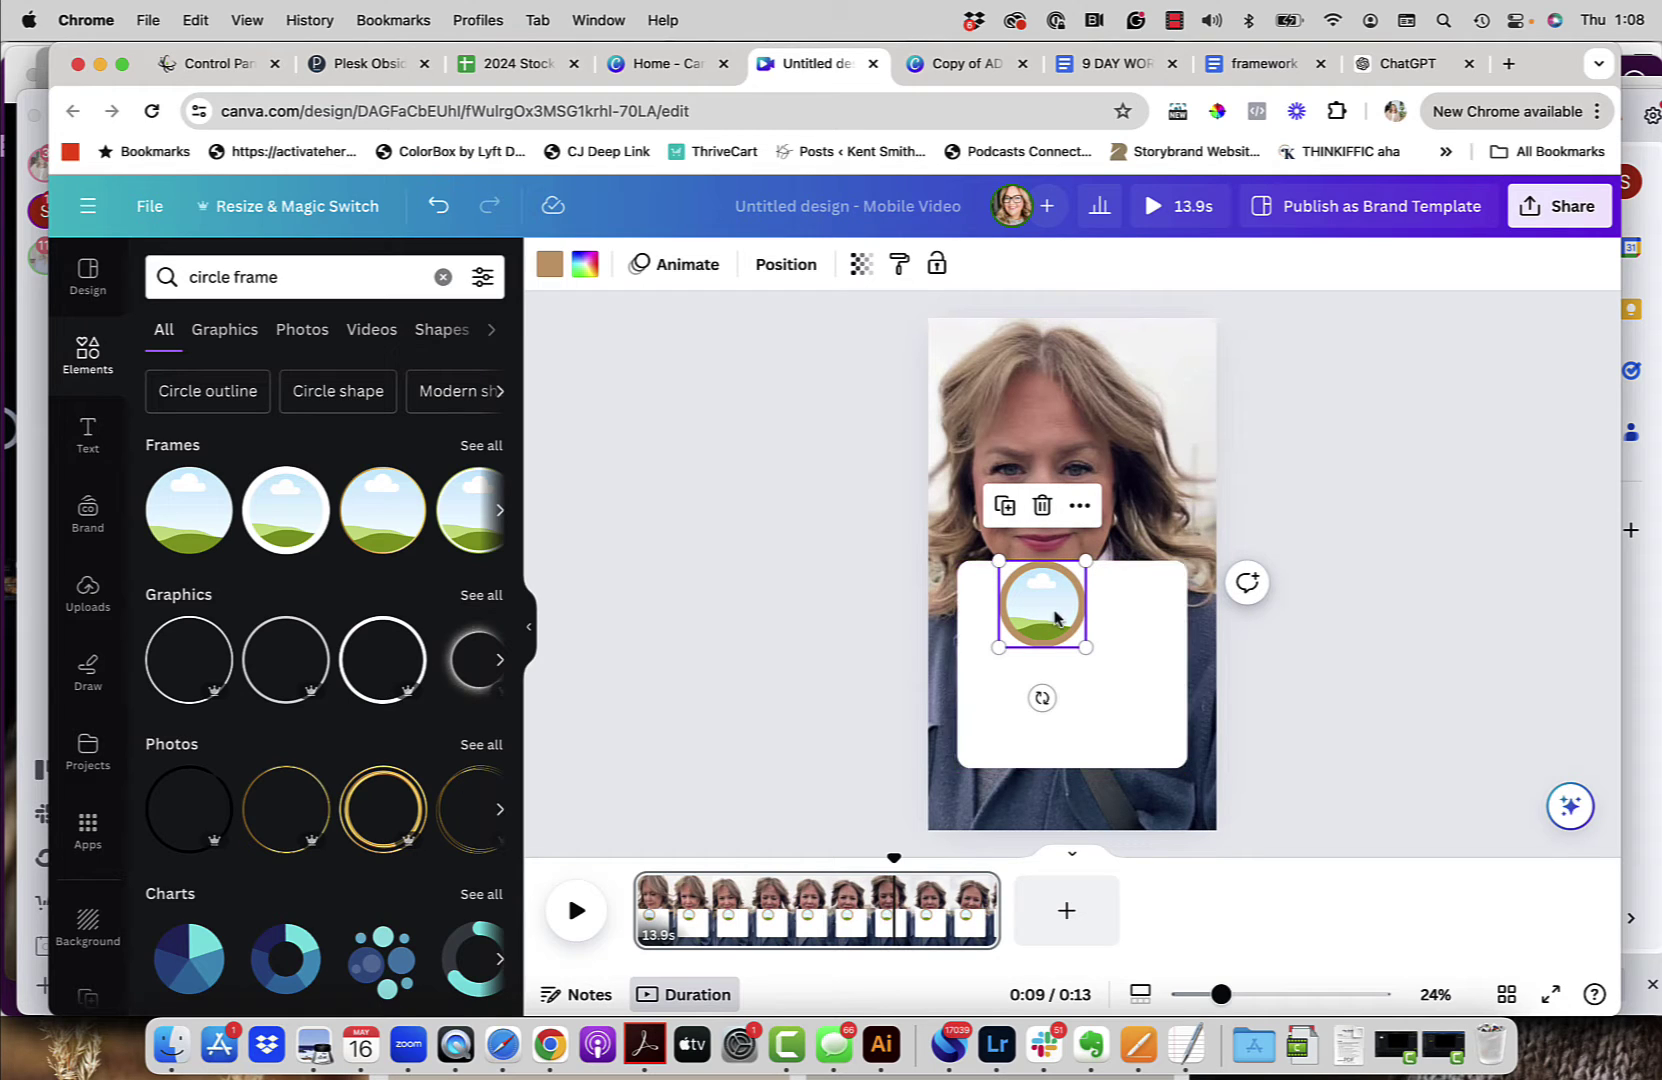
{"action": "left_click", "coordinate": [1370, 597]}
{"action": "left_click_drag", "start_coordinate": [1040, 605], "coordinate": [1065, 543]}
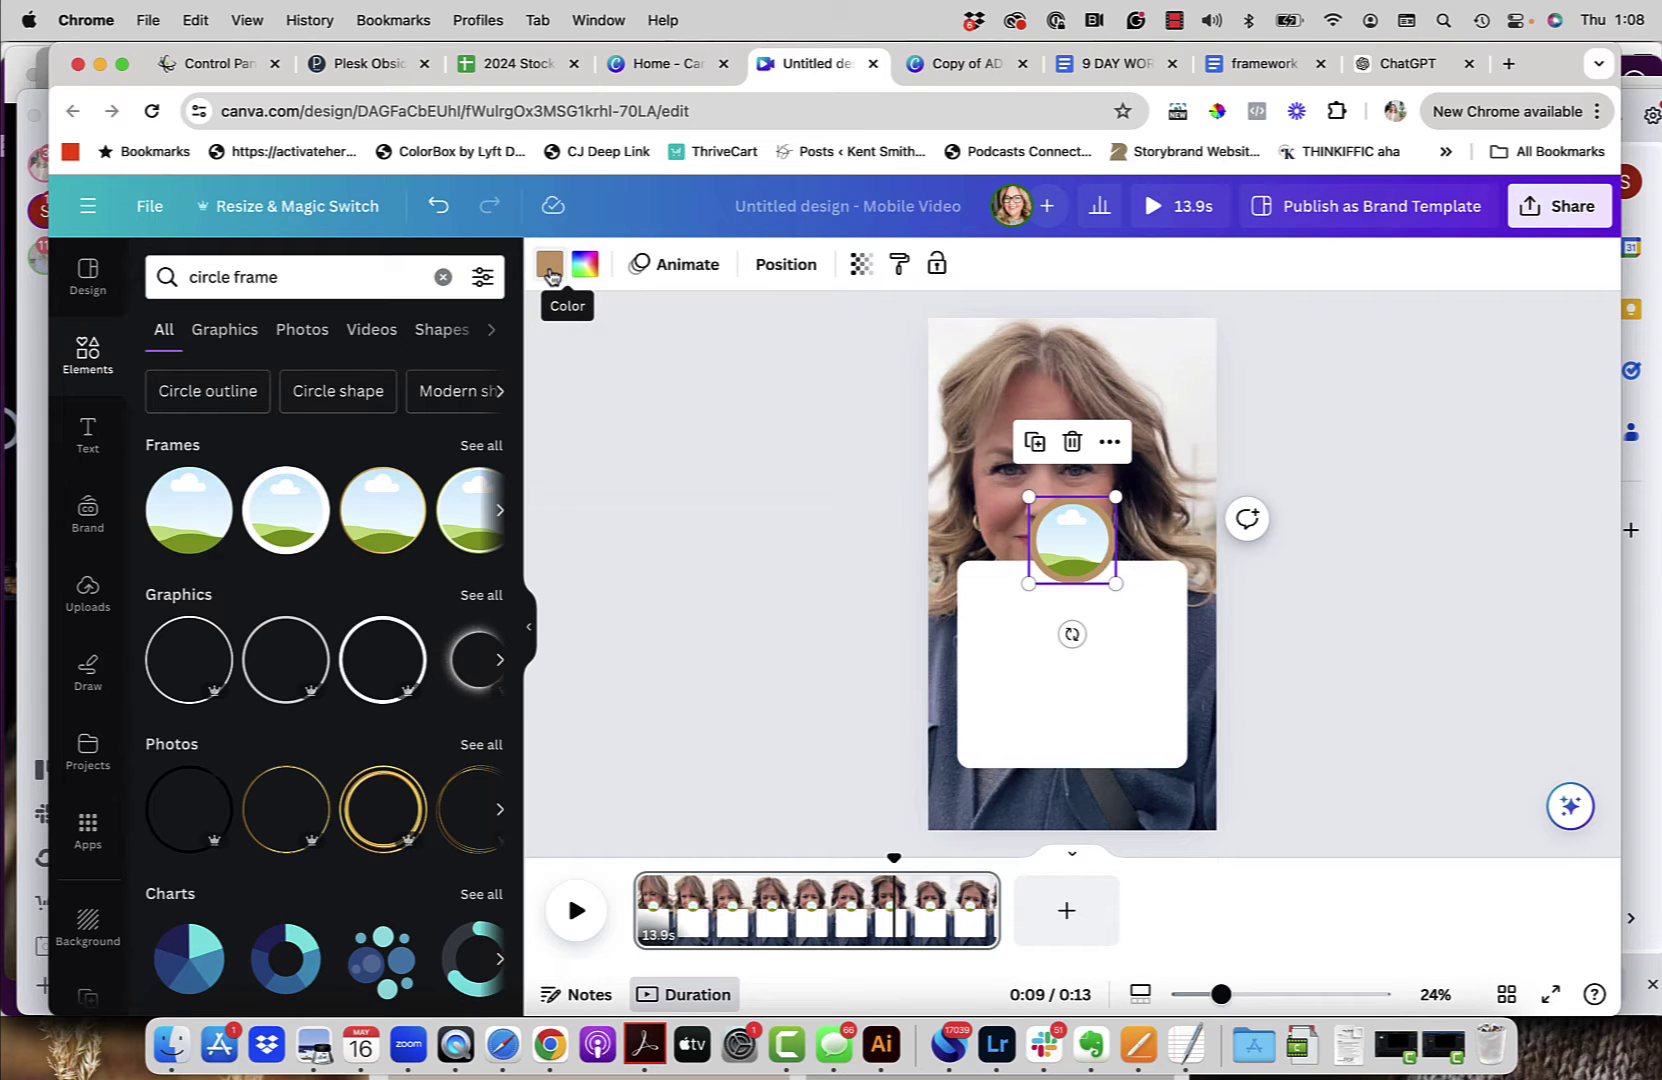
Step: Make the circle frame's border white
{"action": "left_click", "coordinate": [549, 268]}
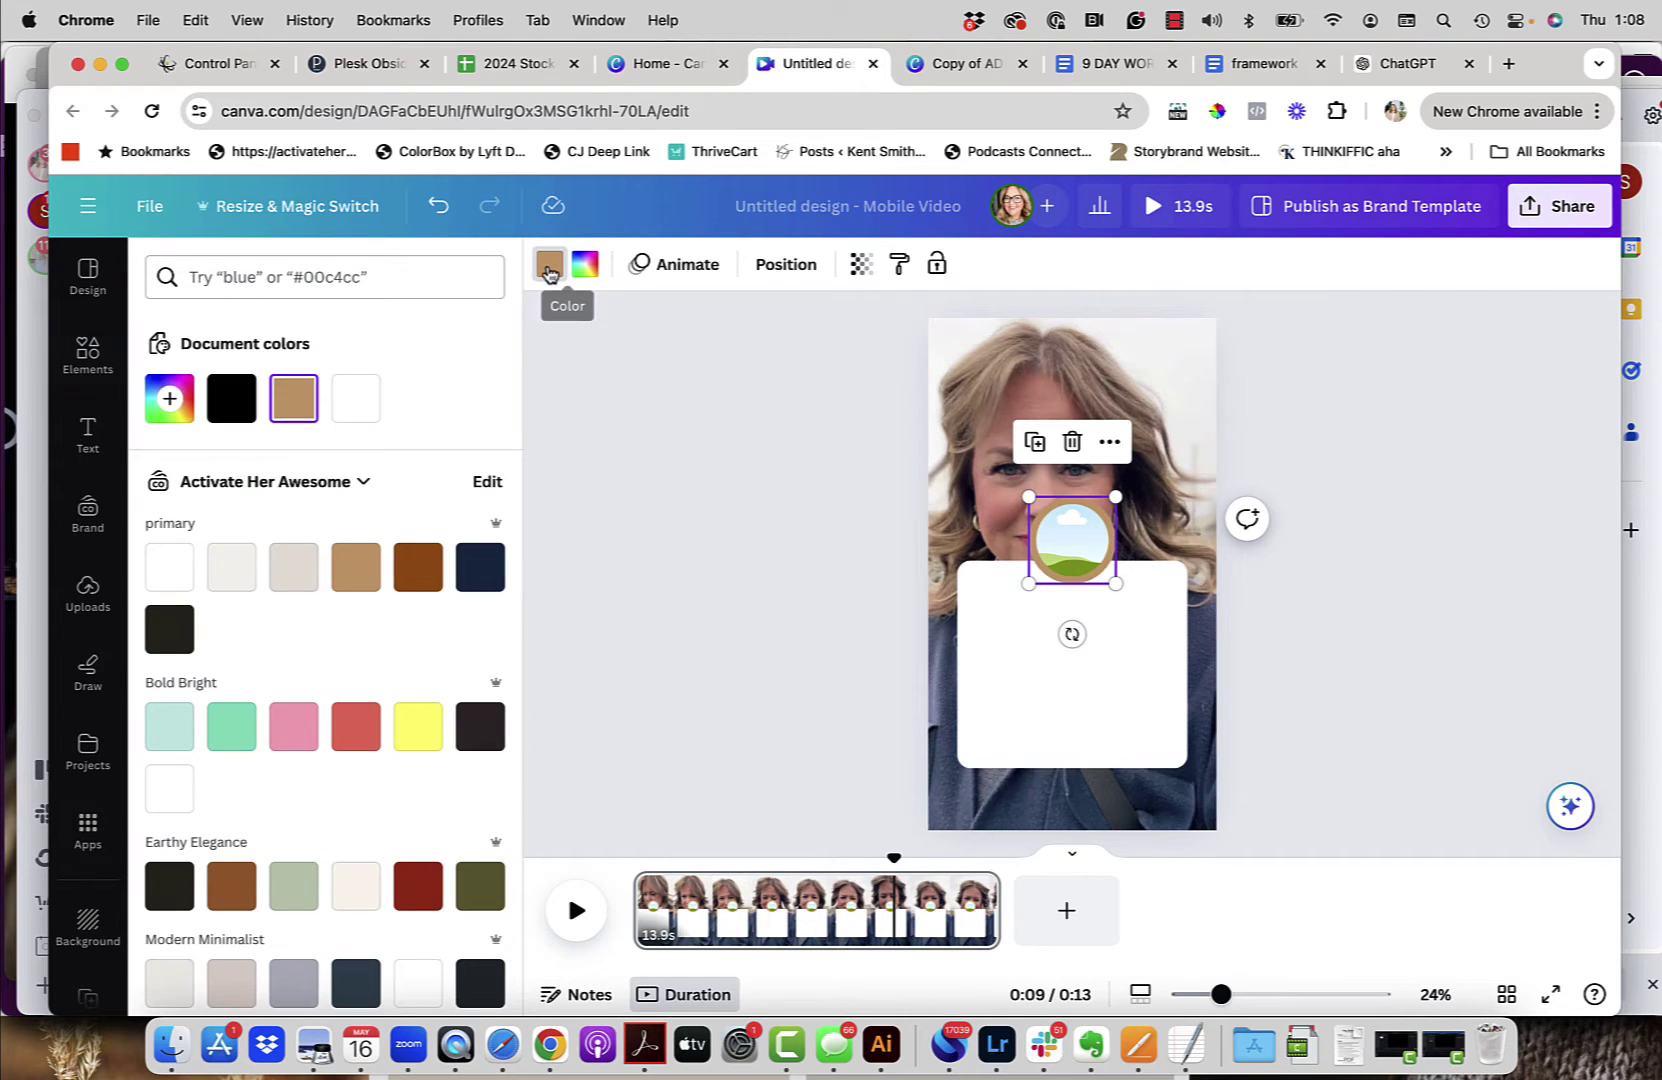
{"action": "left_click", "coordinate": [355, 399]}
{"action": "key", "text": "Escape"}
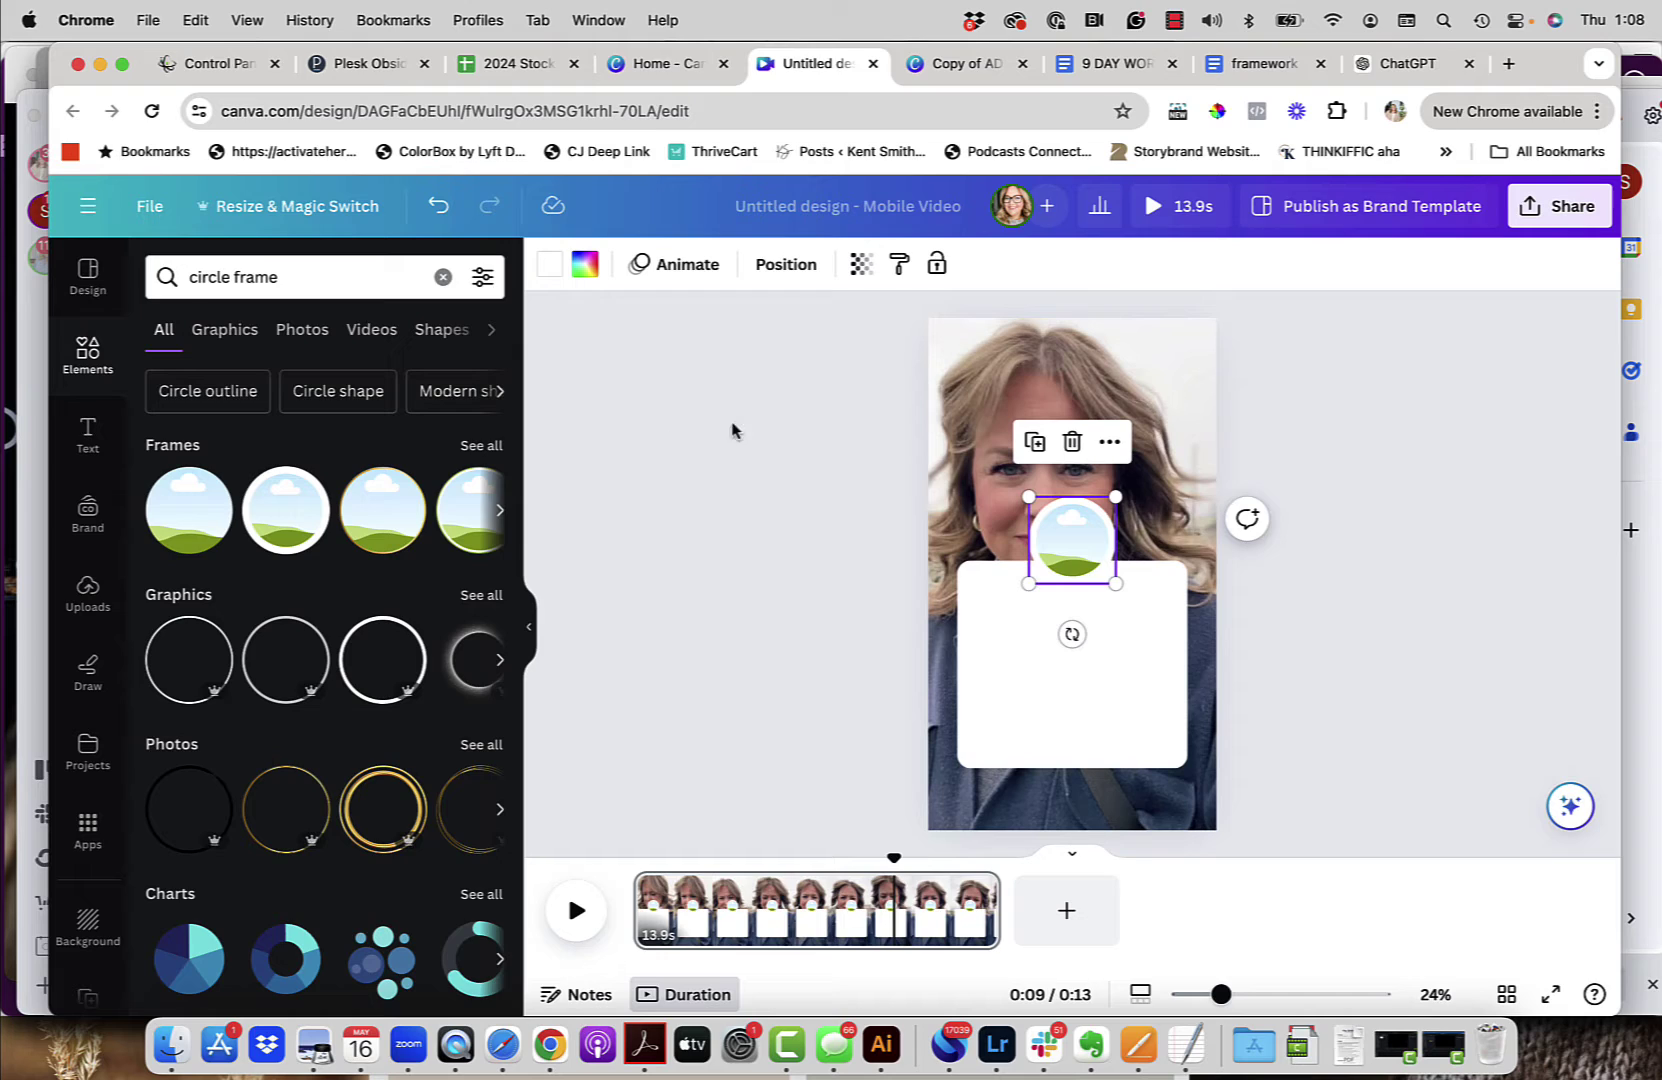
{"action": "left_click", "coordinate": [786, 480]}
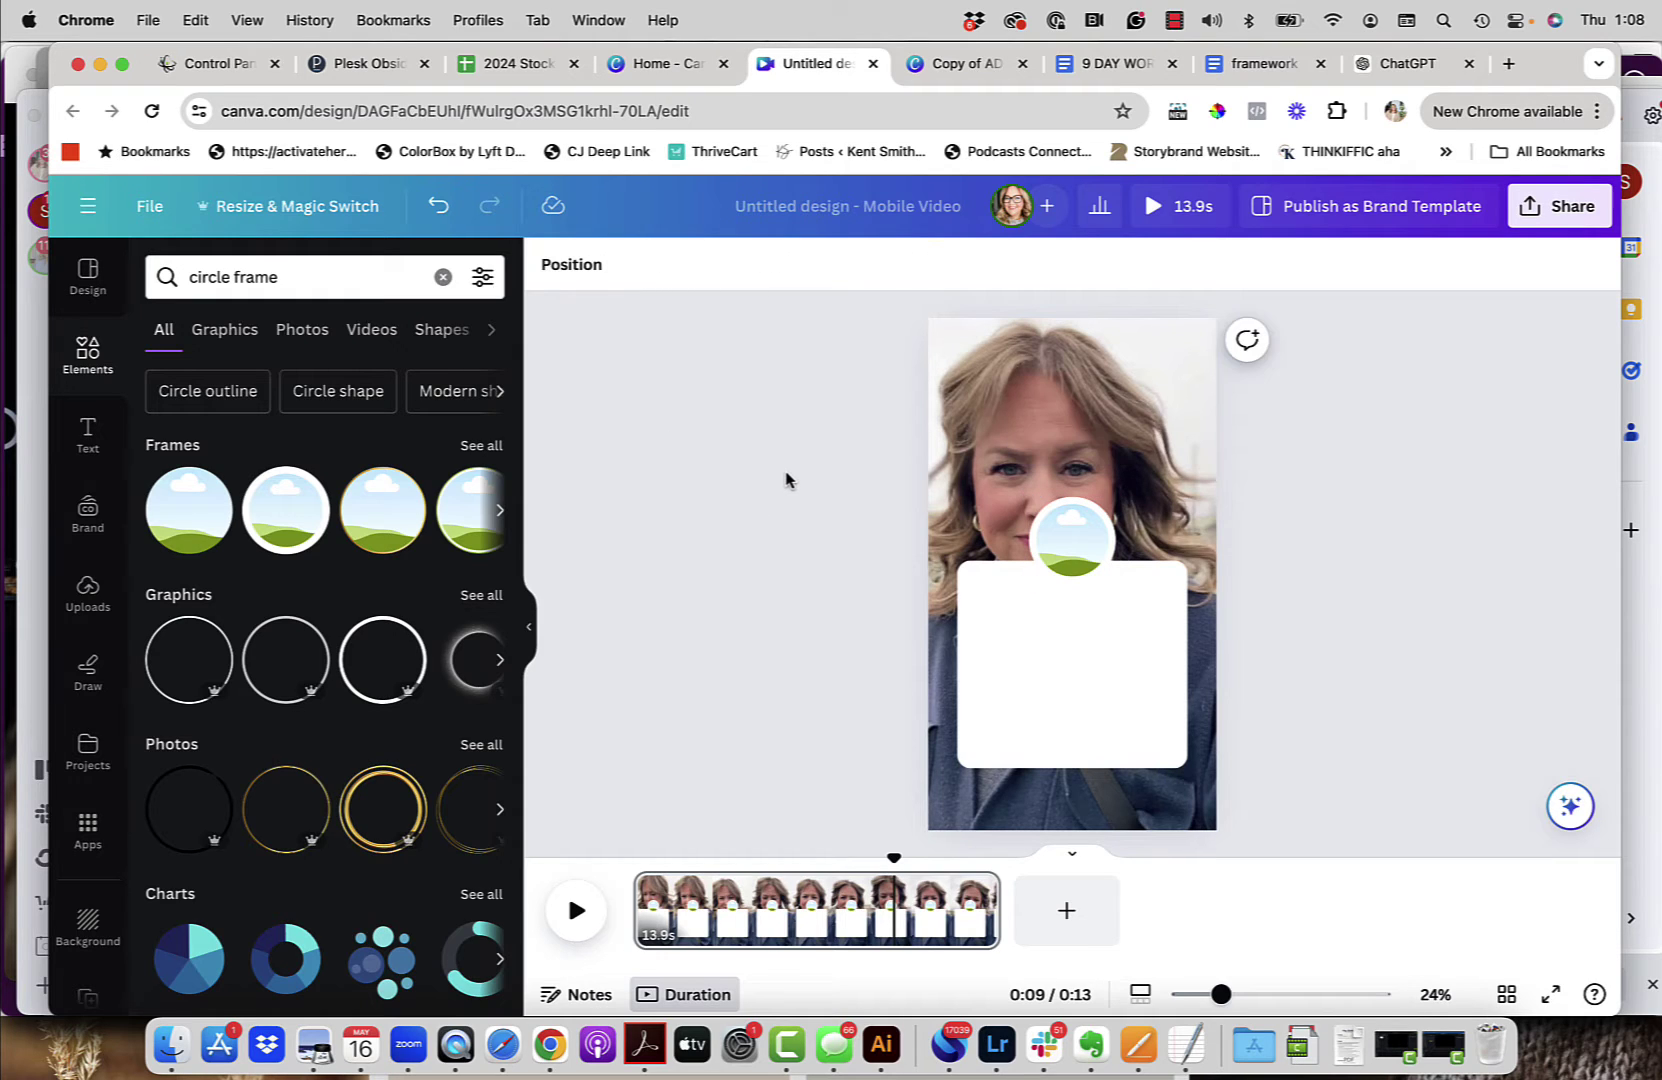
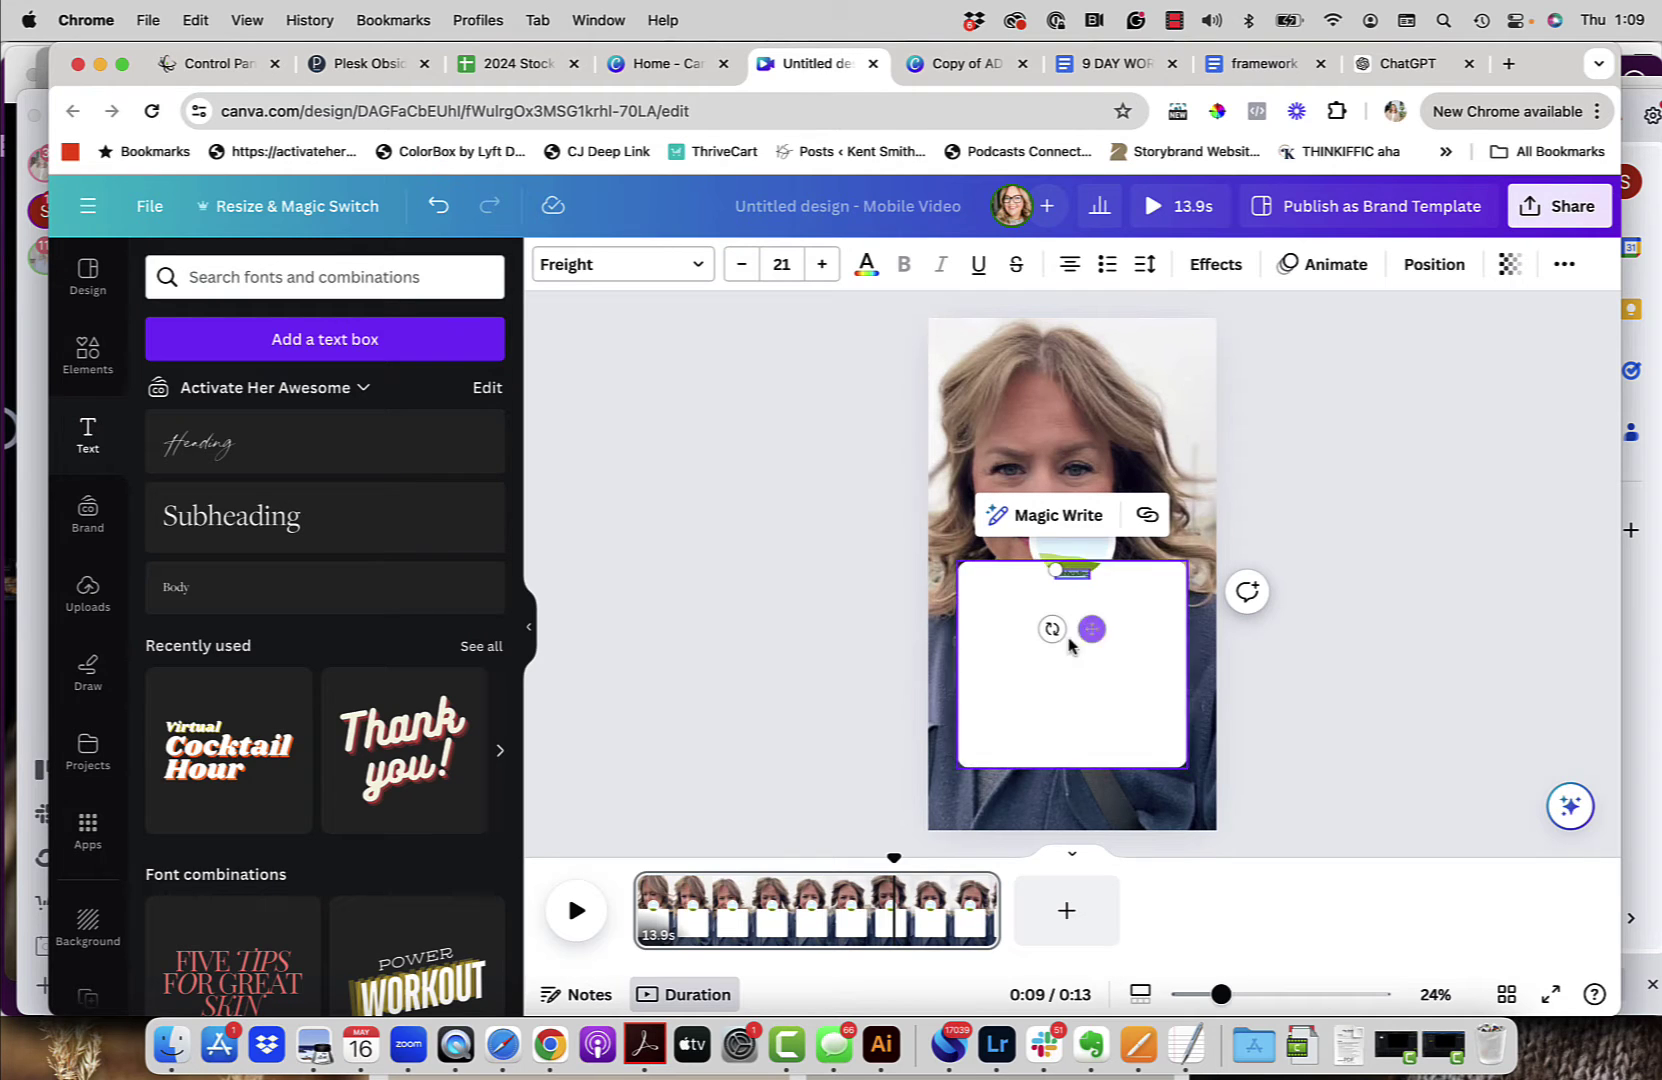
Step: Enlarge the small Subheading text to size 50.3 and move it up beneath the circular photo
{"action": "left_click_drag", "start_coordinate": [1052, 628], "coordinate": [1090, 697]}
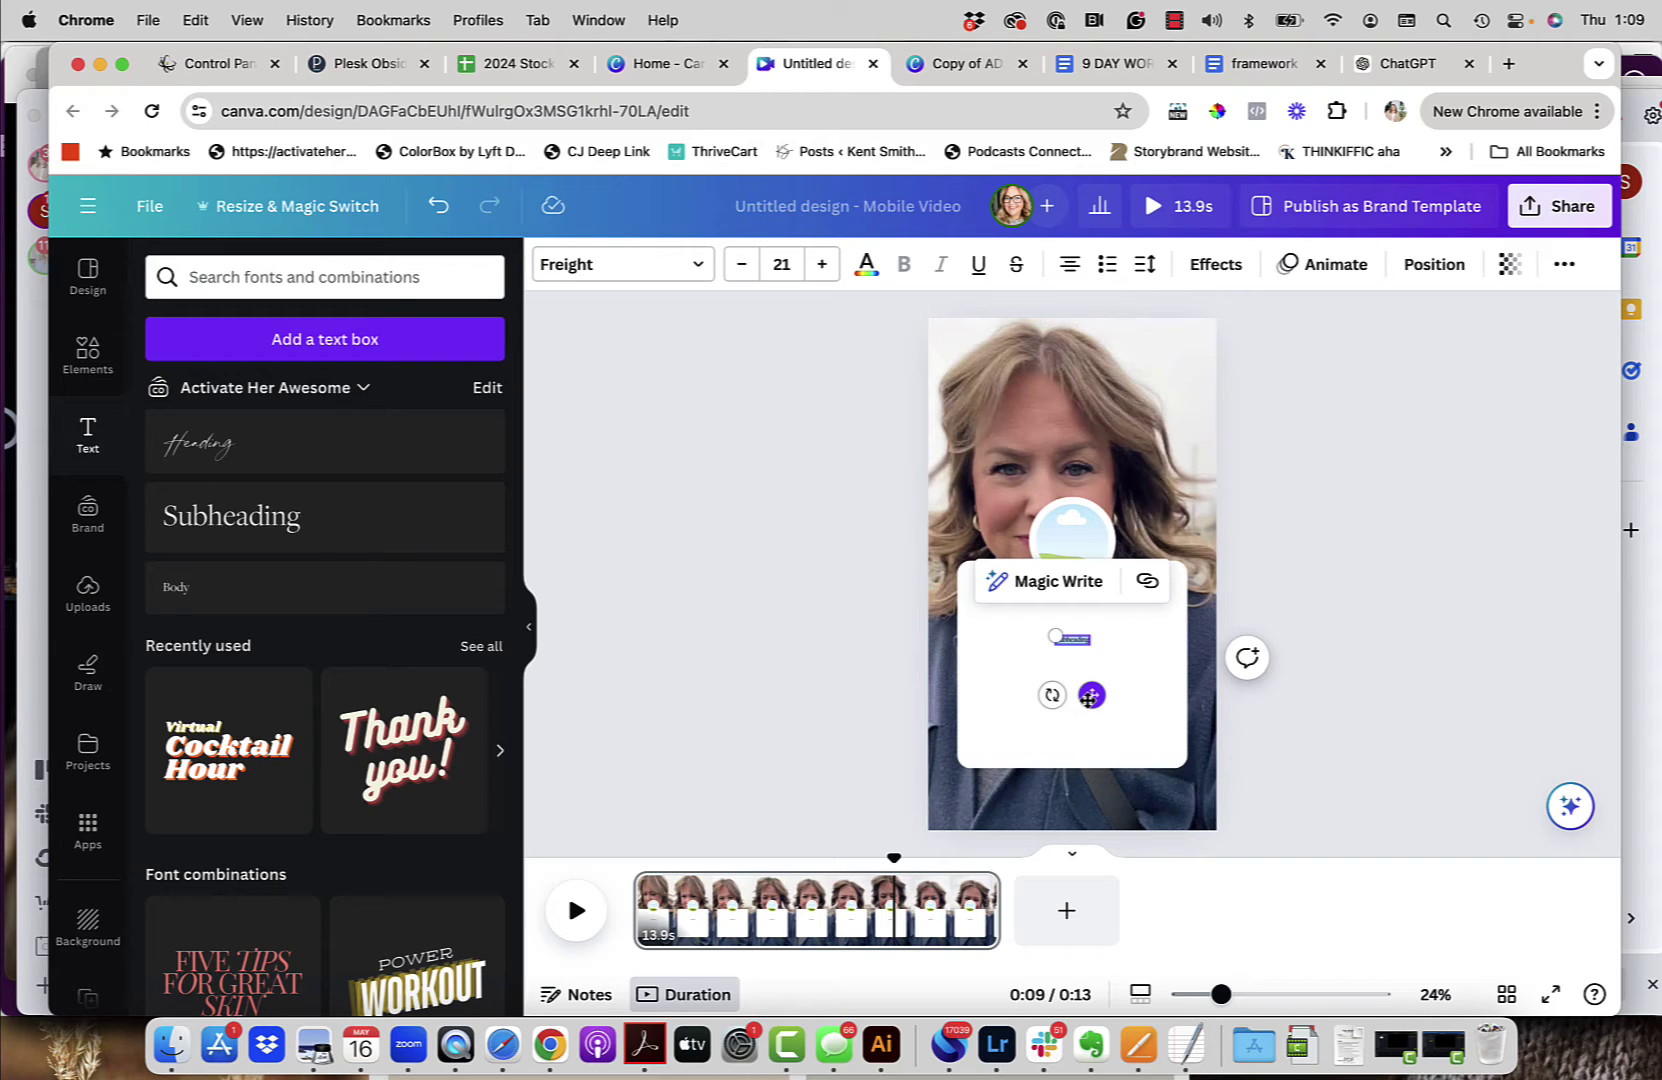
{"action": "left_click", "coordinate": [789, 266]}
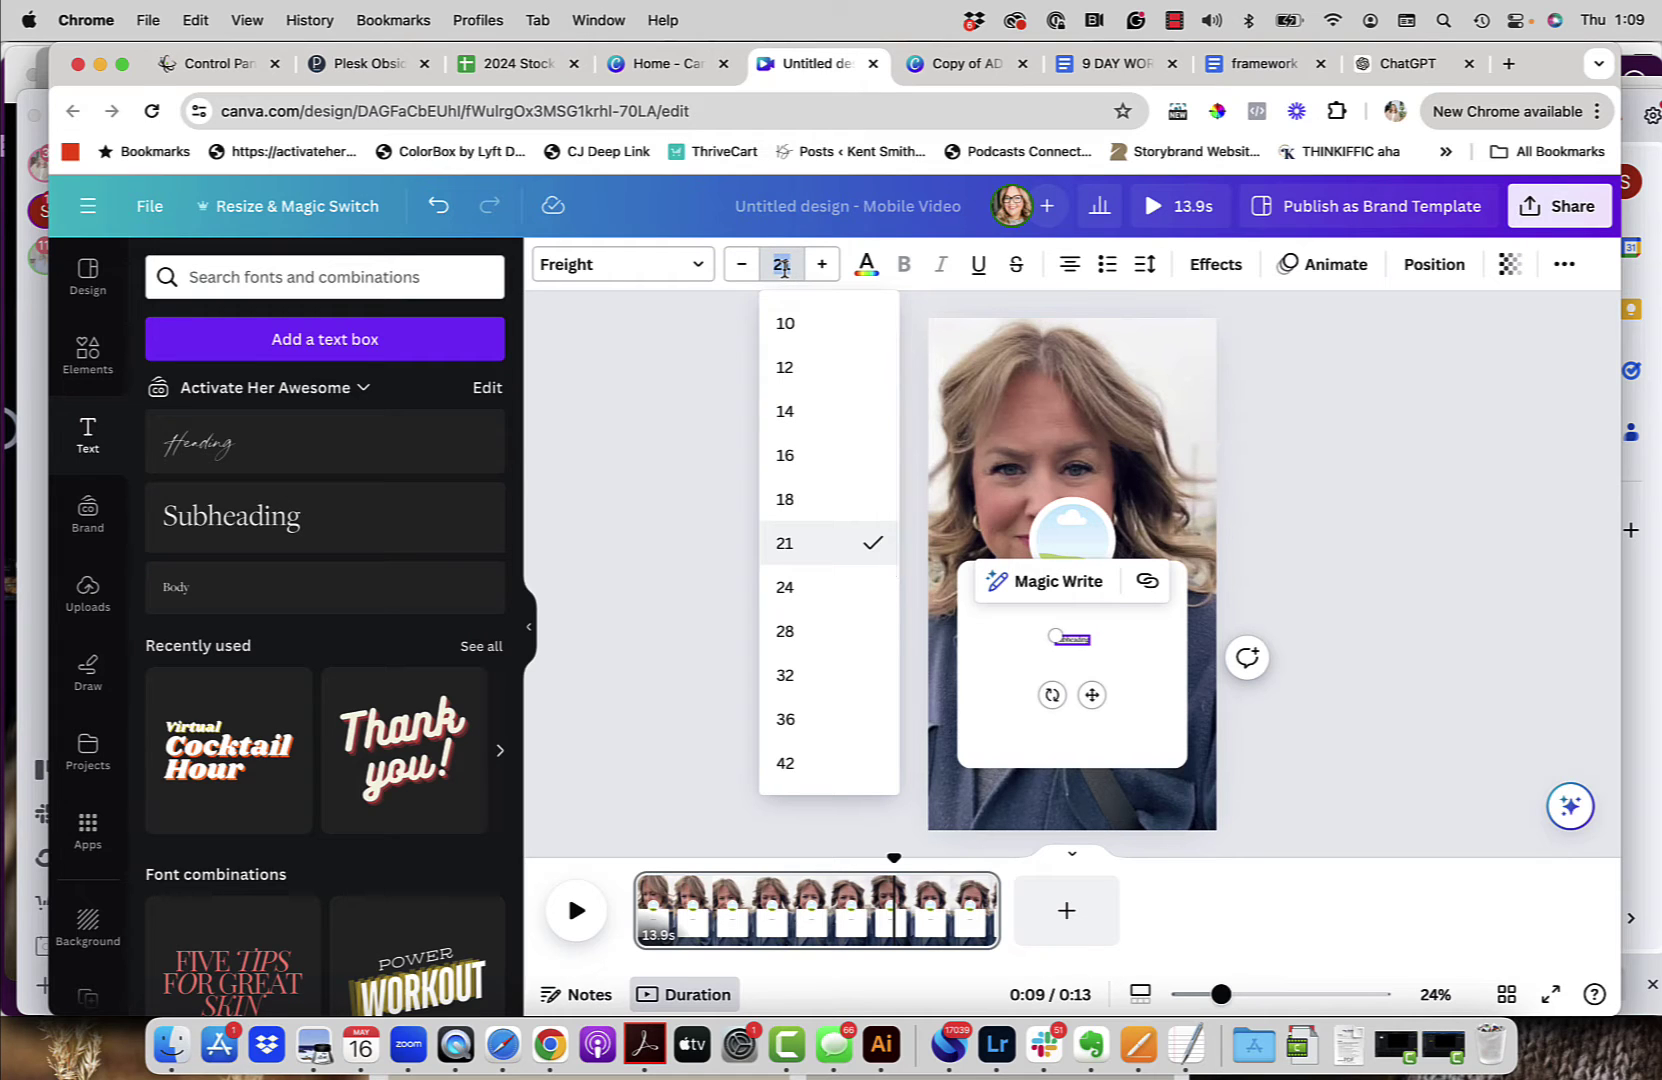
{"action": "left_click", "coordinate": [723, 352]}
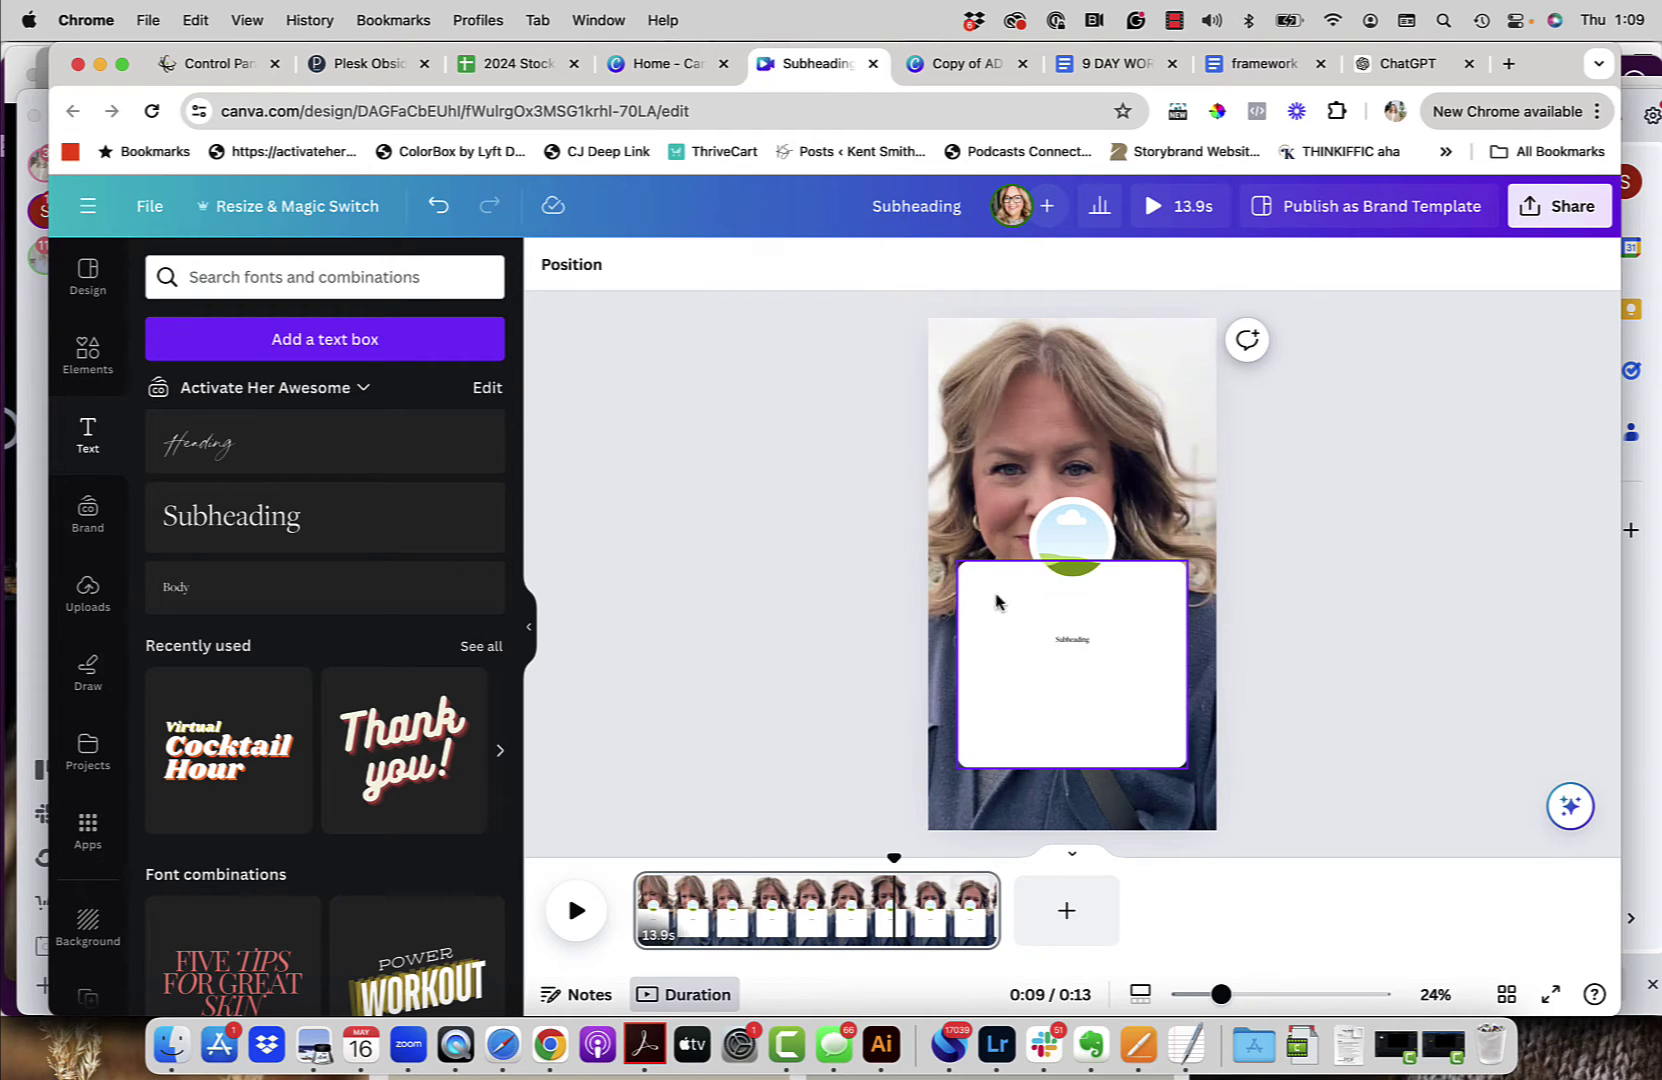
{"action": "left_click", "coordinate": [1081, 650]}
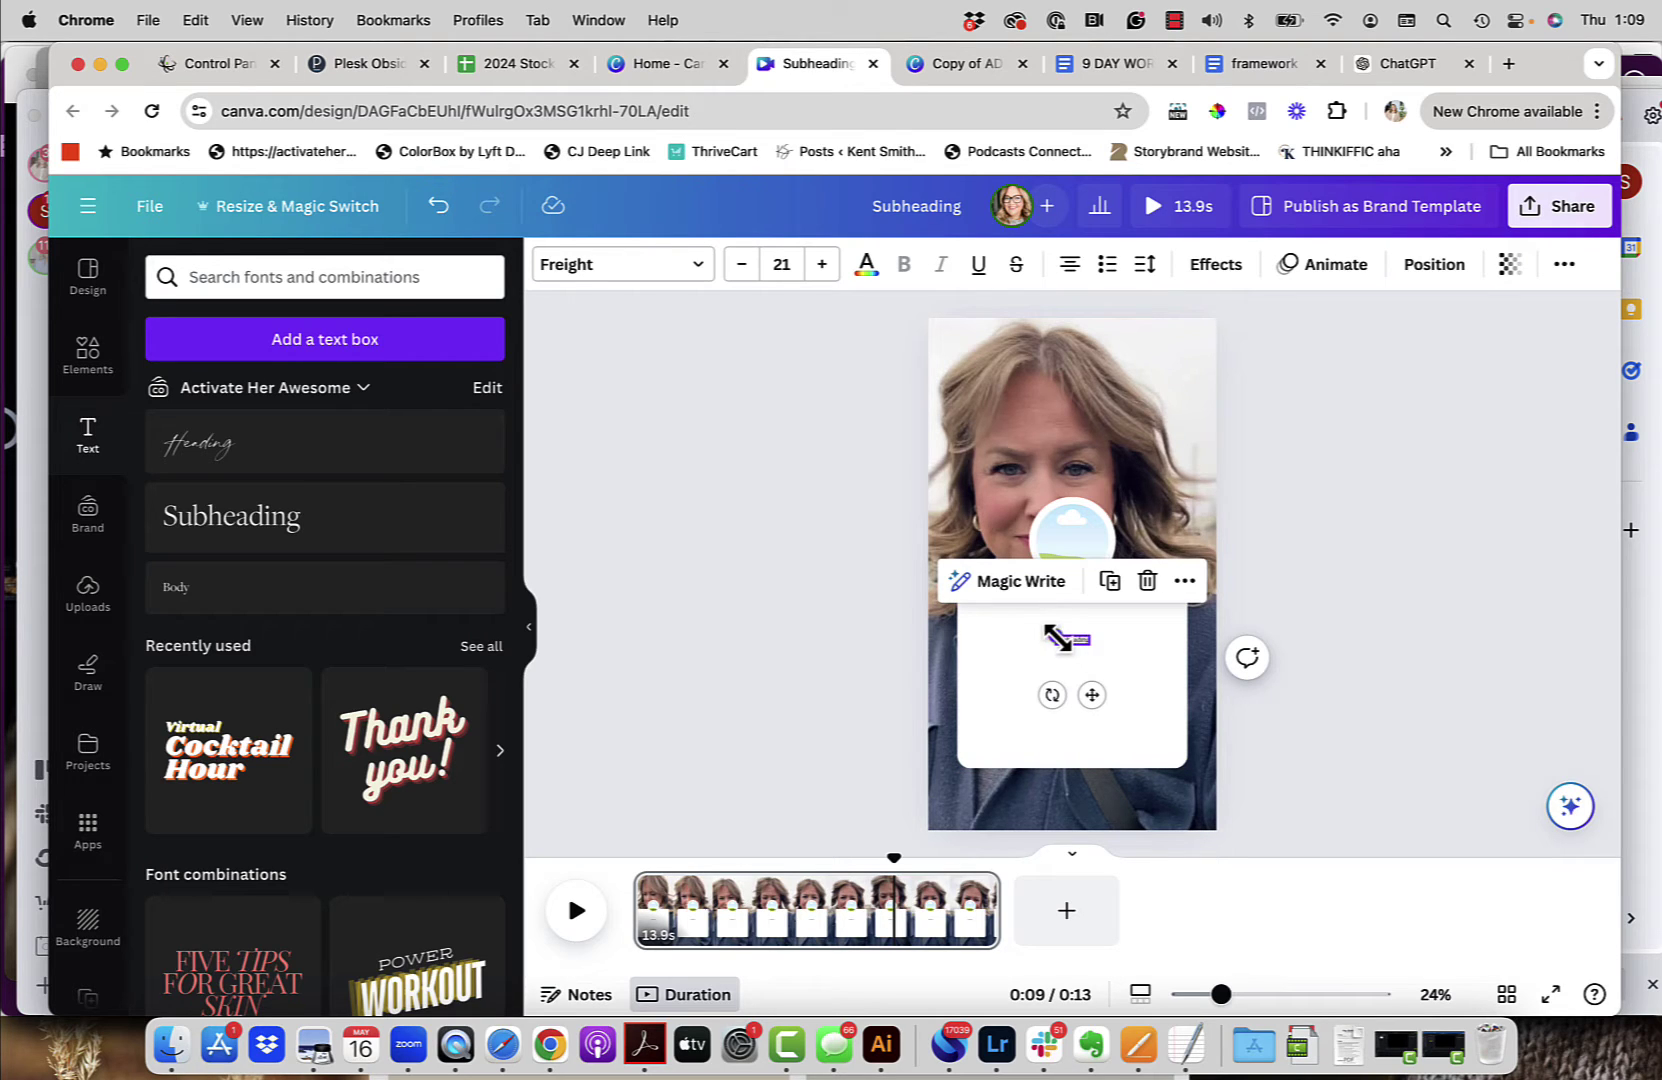
{"action": "left_click_drag", "start_coordinate": [1051, 636], "coordinate": [1006, 620]}
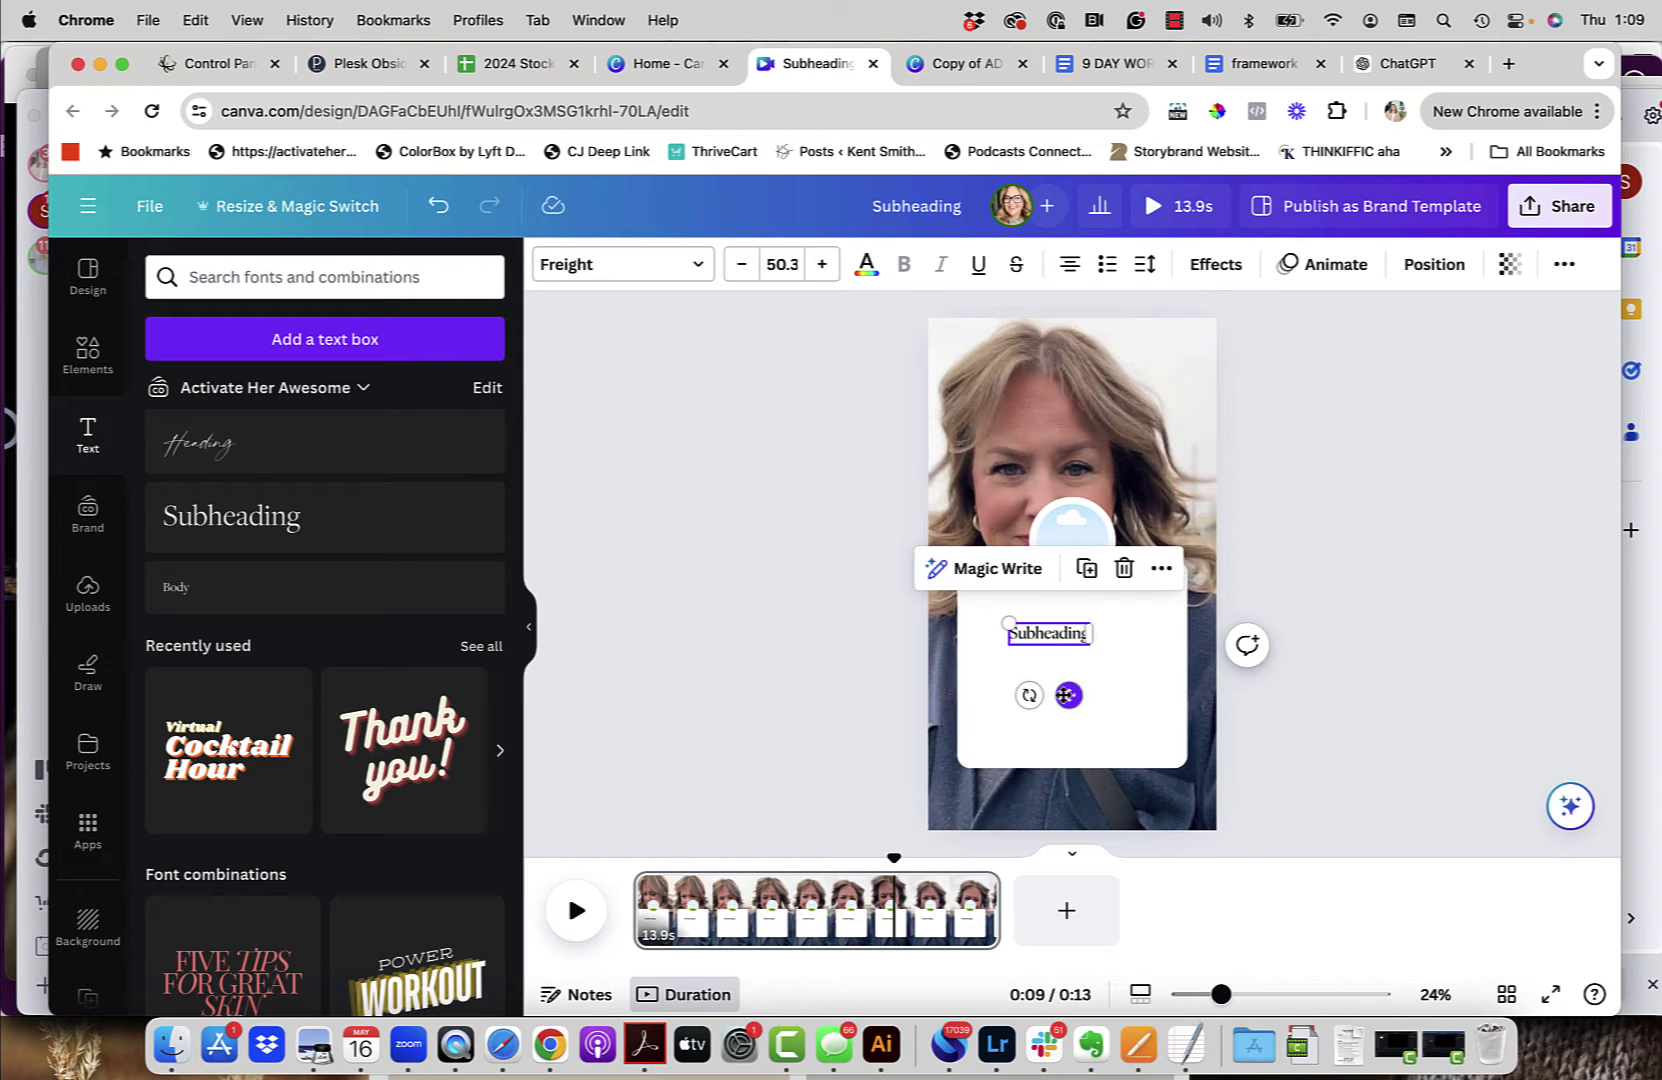
{"action": "left_click_drag", "start_coordinate": [1069, 695], "coordinate": [1087, 665]}
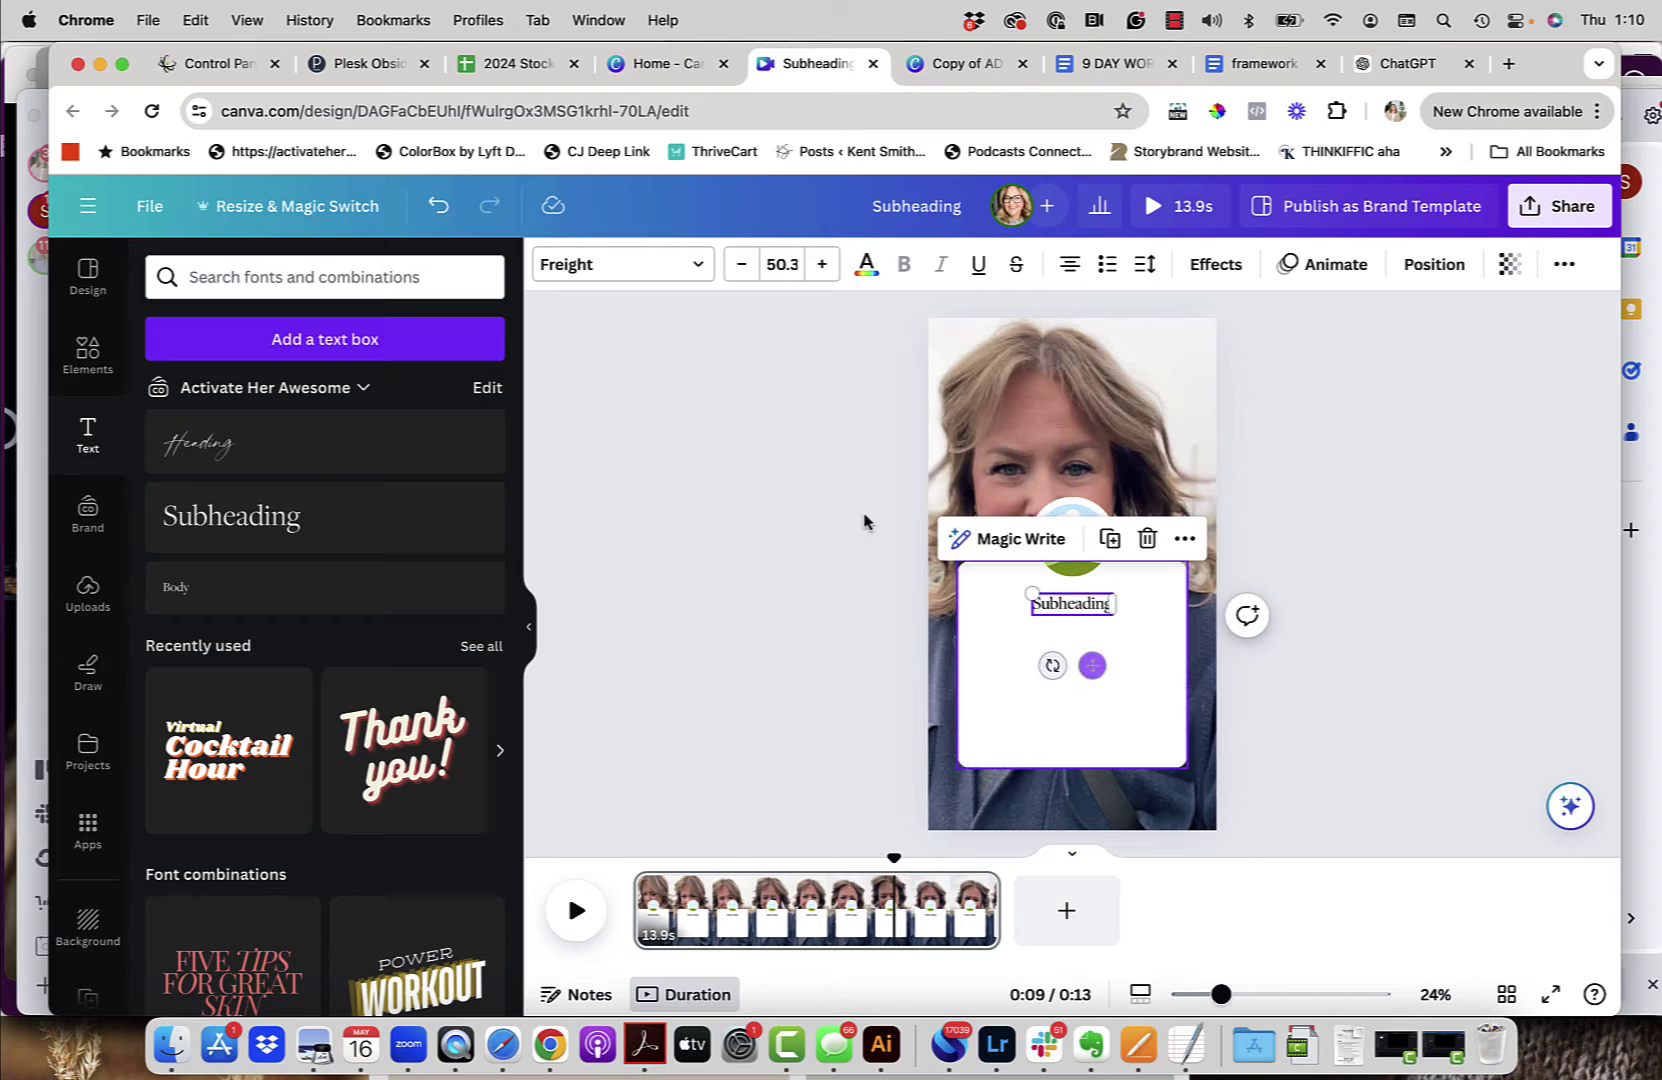
Step: Set the Subheading text to the bold Now font at size 31.5, centred on the card
{"action": "left_click", "coordinate": [679, 275]}
{"action": "left_click", "coordinate": [334, 330]}
{"action": "type", "text": "no"}
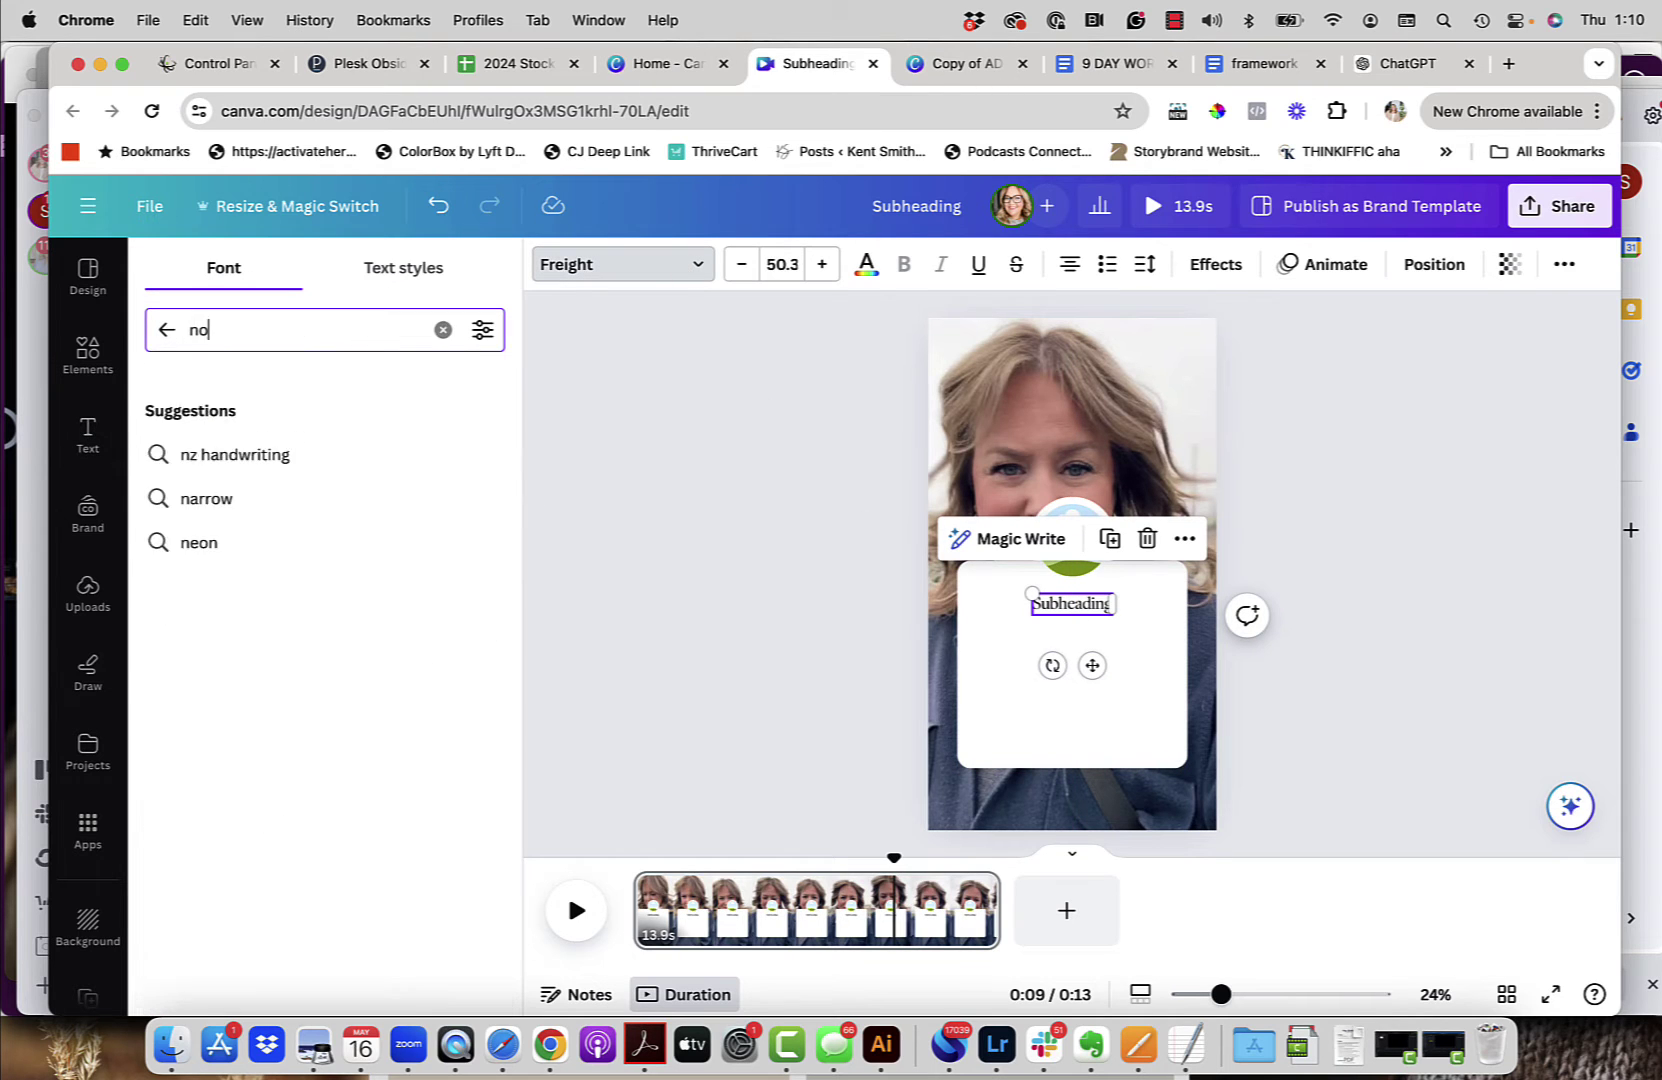
{"action": "type", "text": "w"}
{"action": "left_click", "coordinate": [318, 632]}
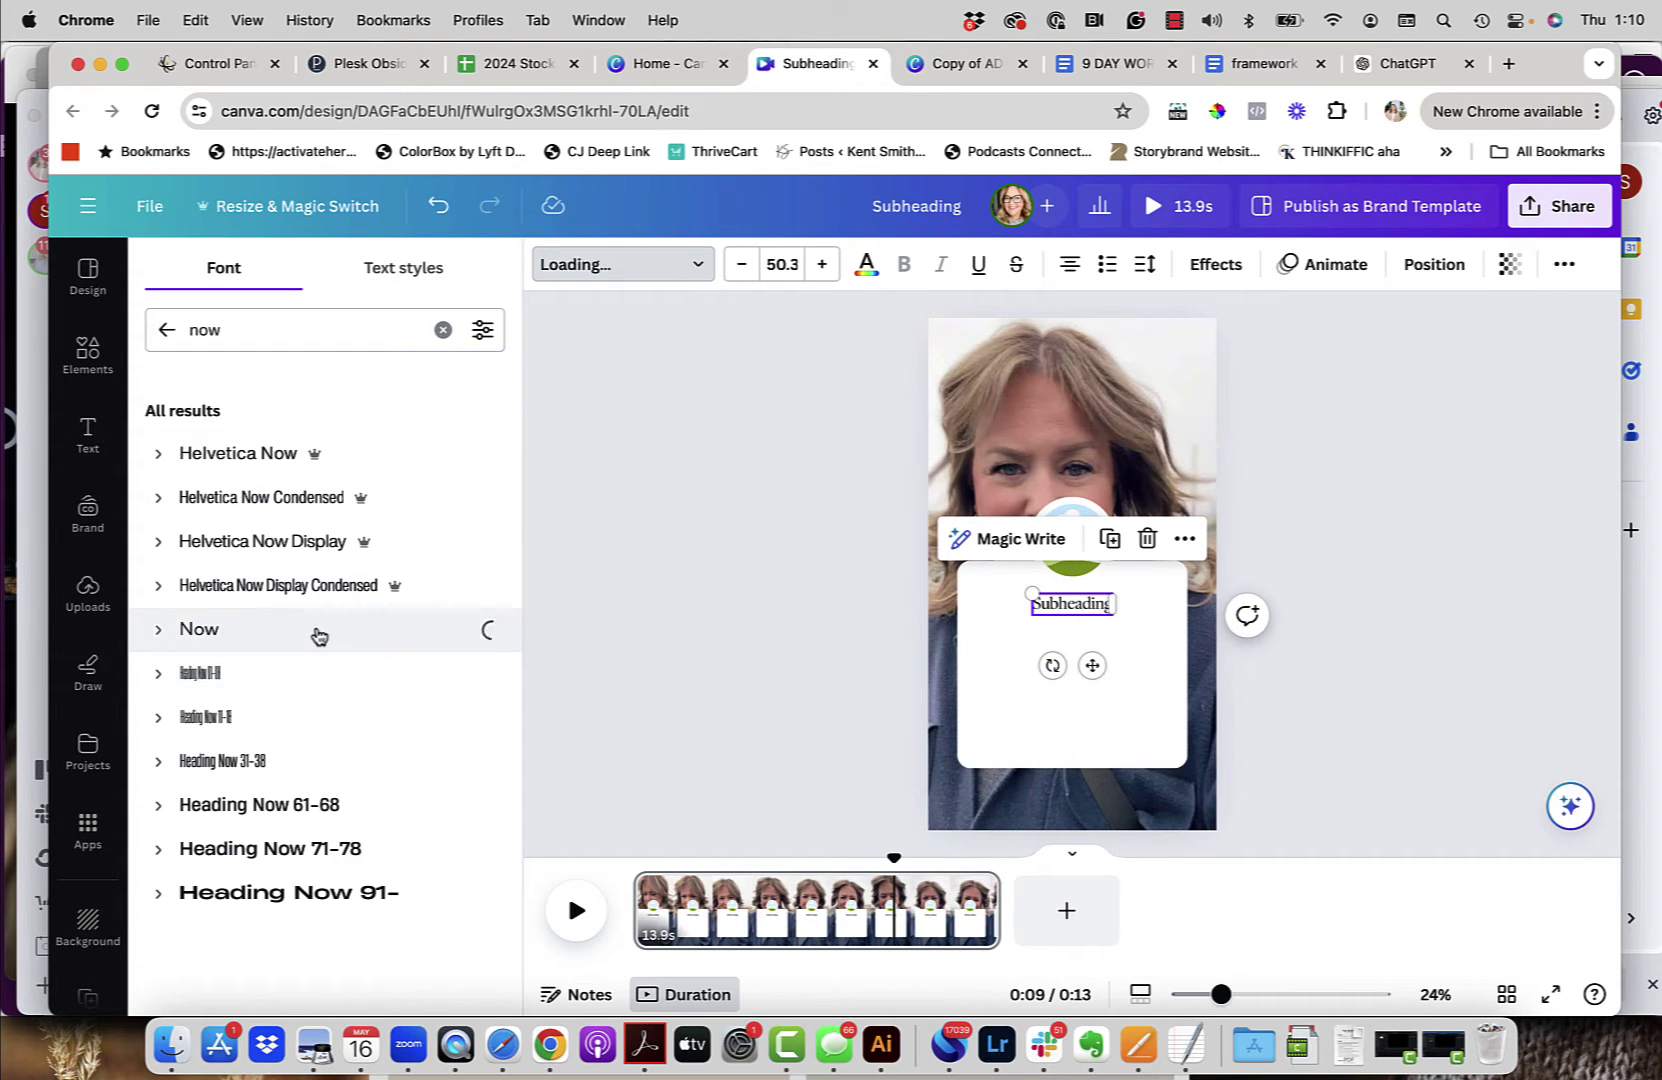
{"action": "left_click", "coordinate": [905, 265]}
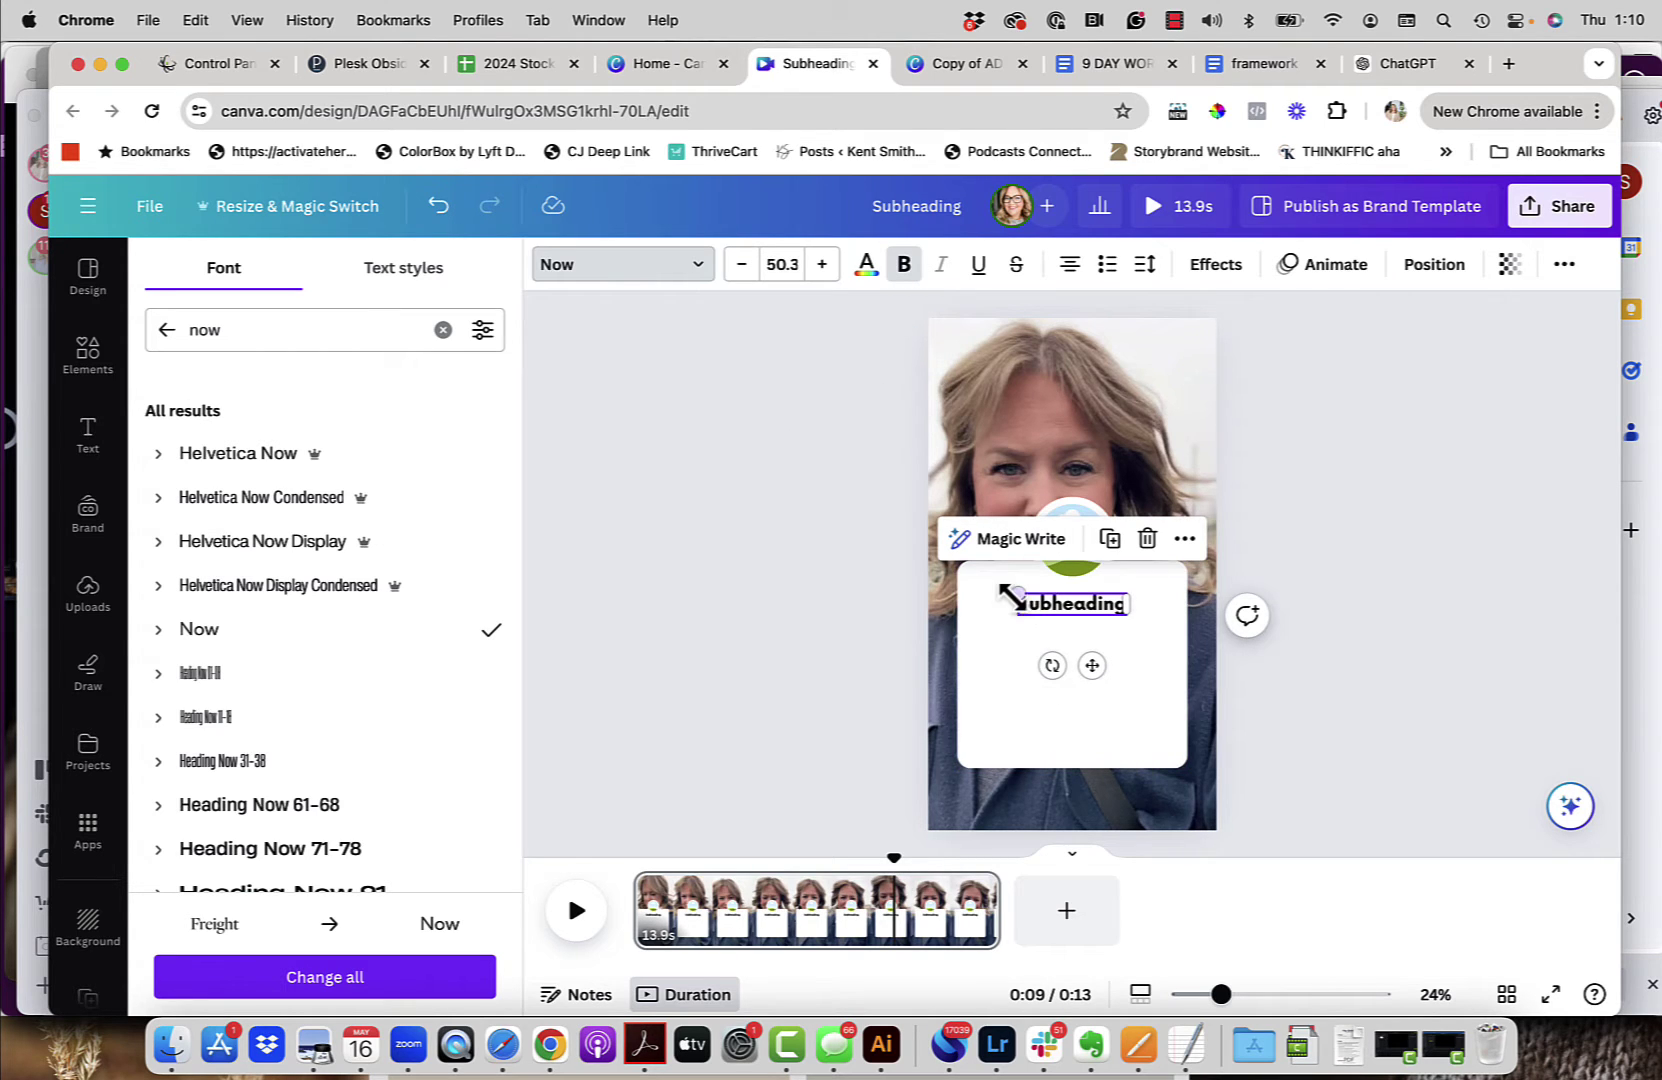
{"action": "left_click_drag", "start_coordinate": [1010, 596], "coordinate": [1048, 603]}
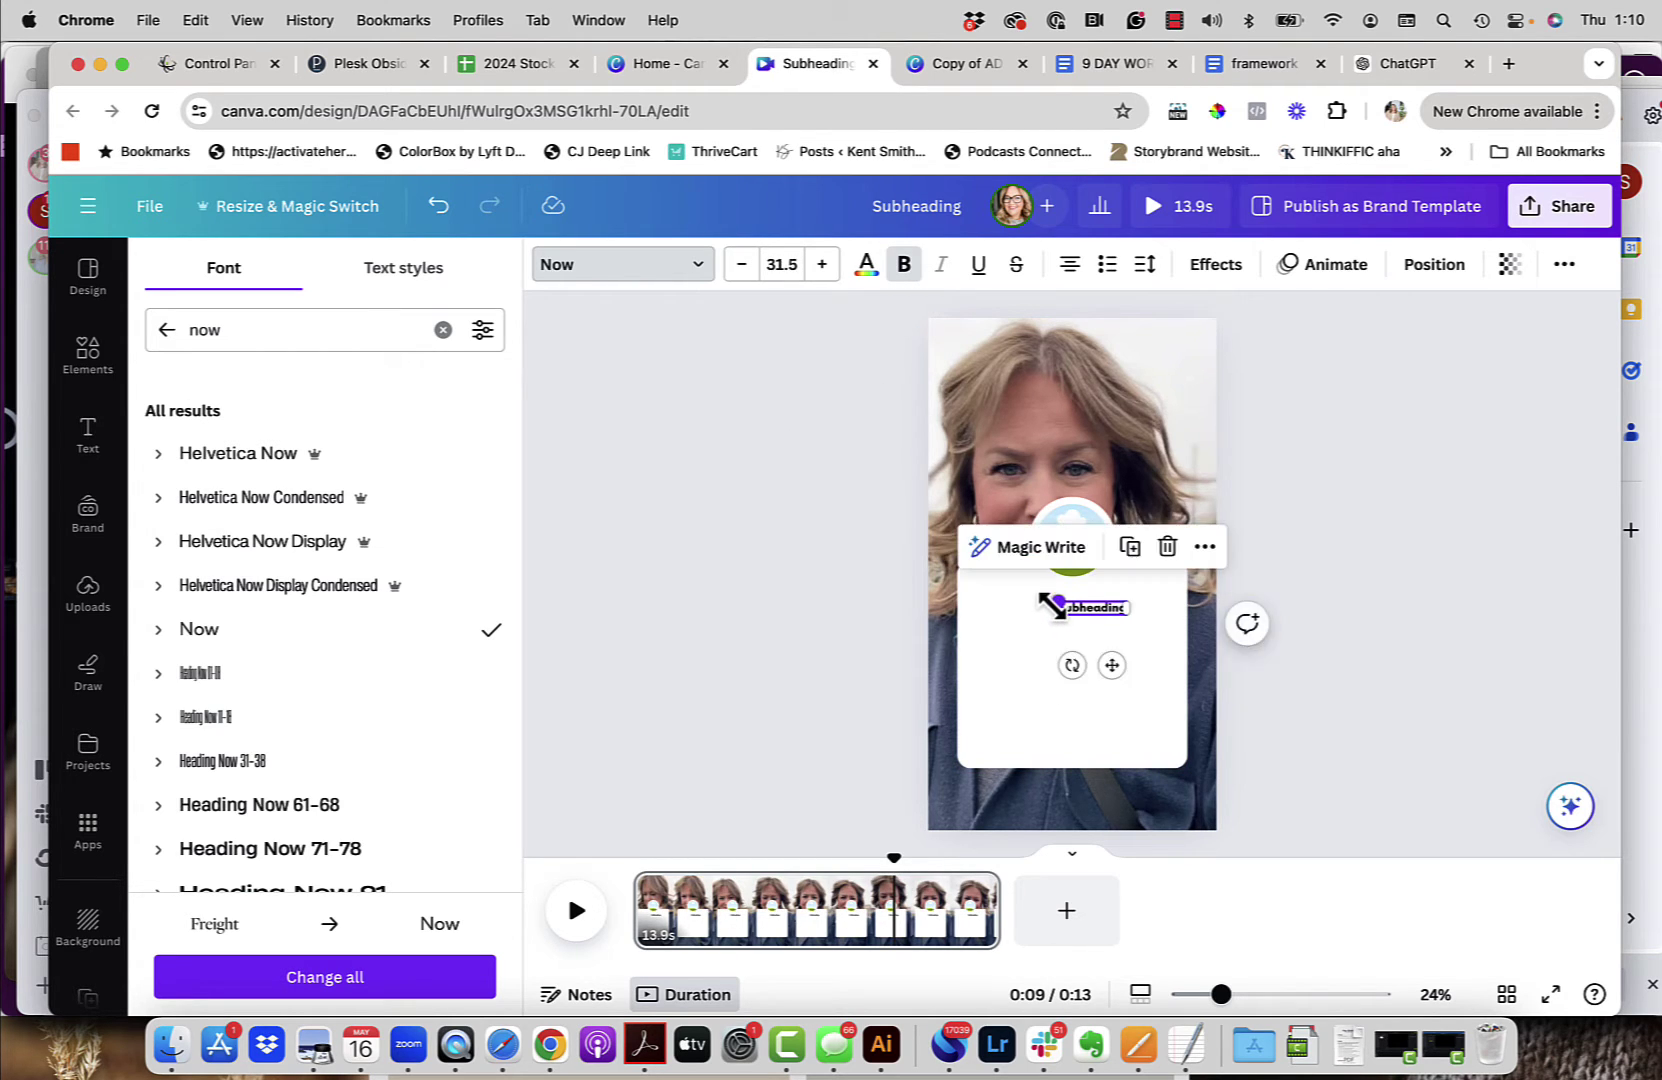
{"action": "left_click_drag", "start_coordinate": [1111, 665], "coordinate": [1099, 653]}
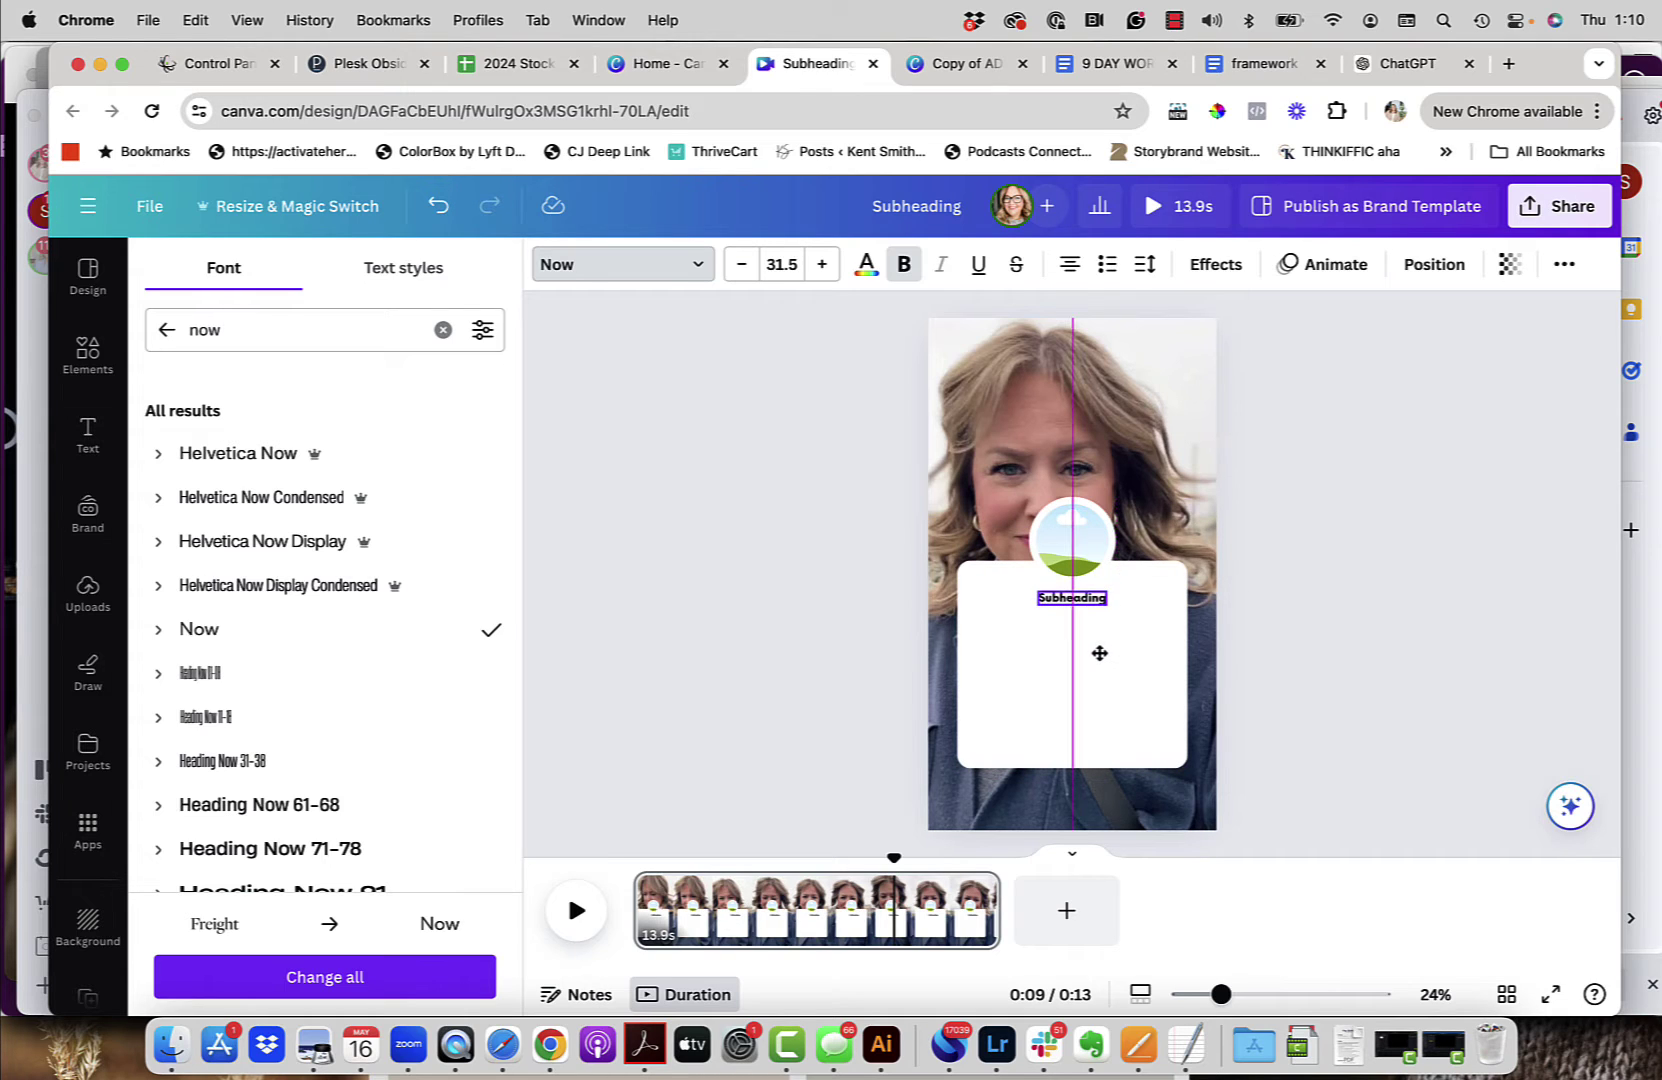
Step: Replace the Subheading wording with the photographer's social-media handle and nudge it up, centred
{"action": "left_click", "coordinate": [1076, 623]}
{"action": "double_click", "coordinate": [1083, 606]}
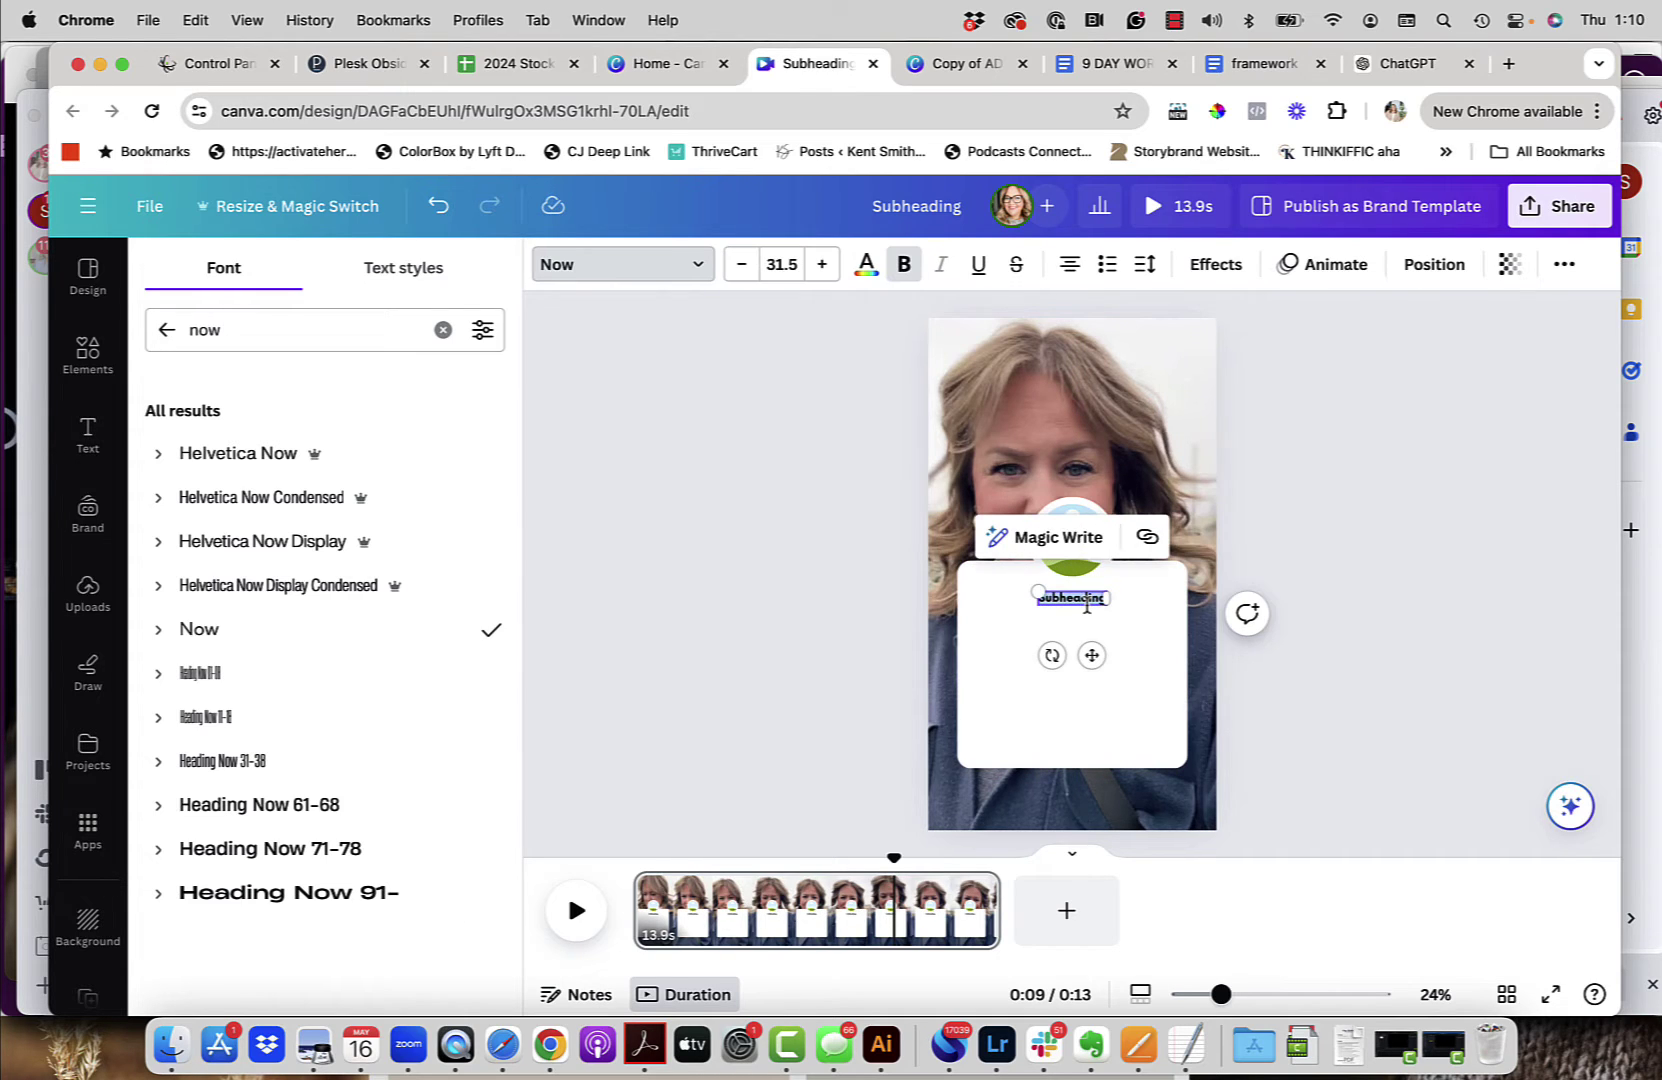
{"action": "key", "text": "BackSpace"}
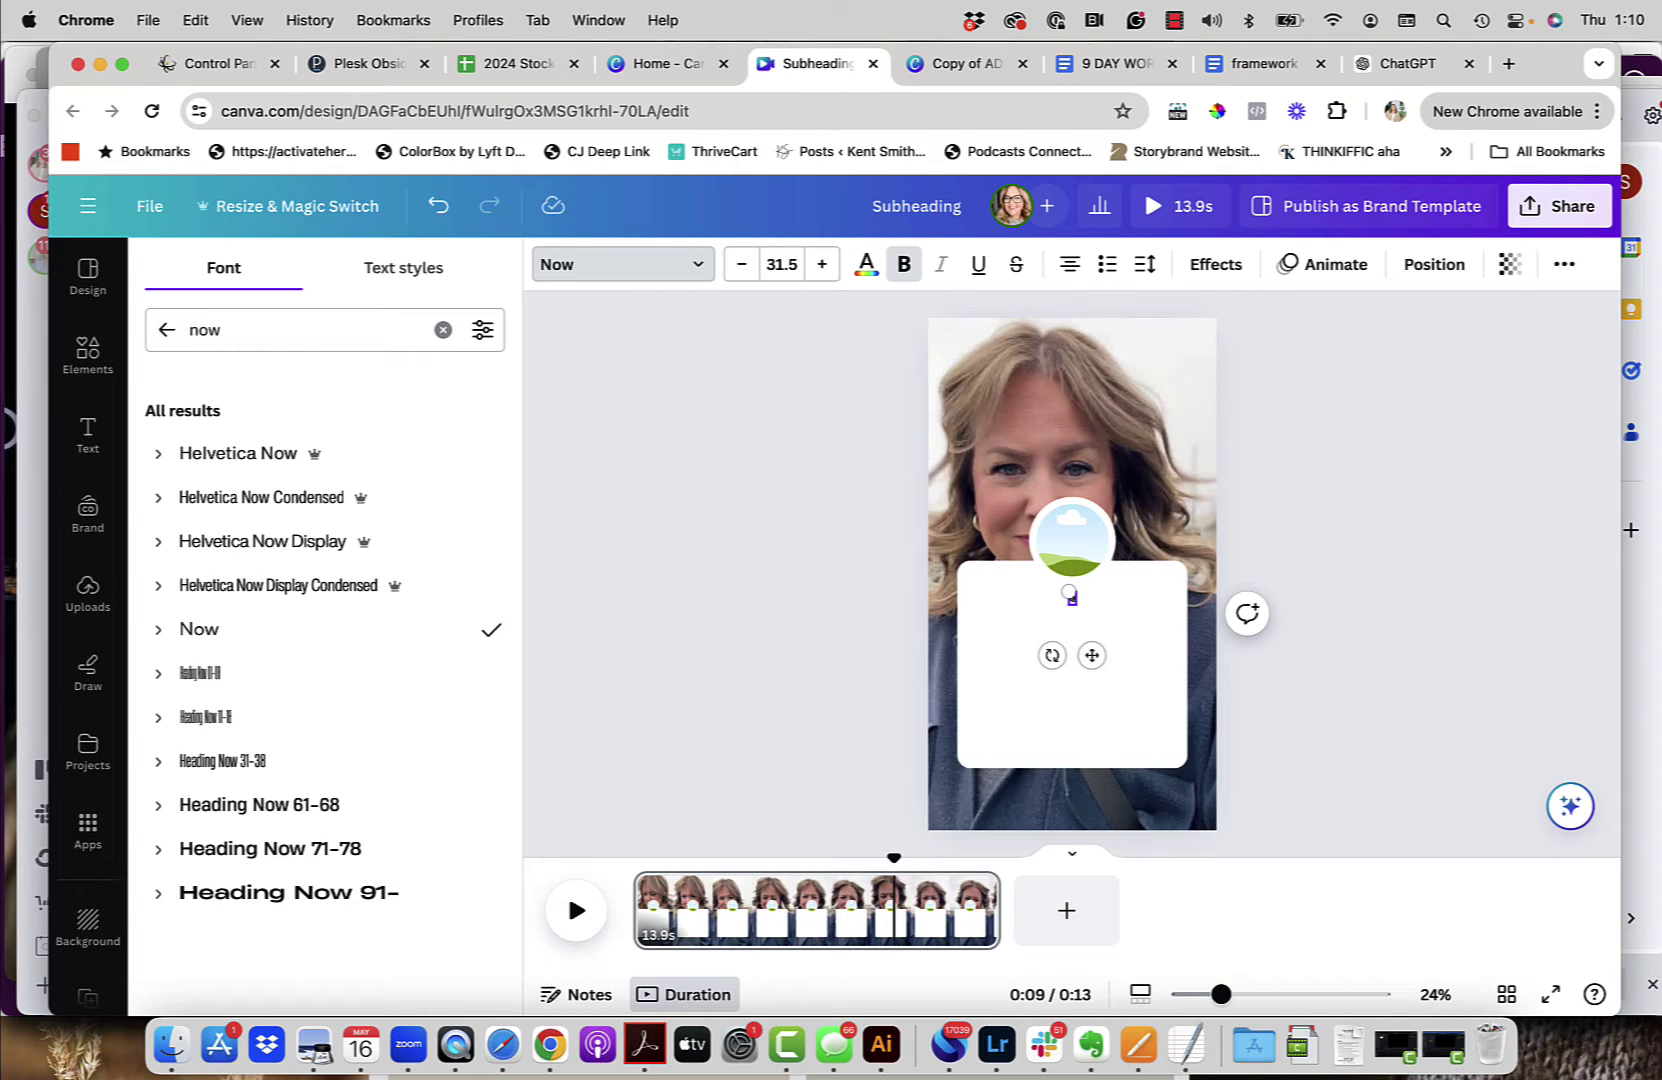
{"action": "left_click", "coordinate": [1066, 710]}
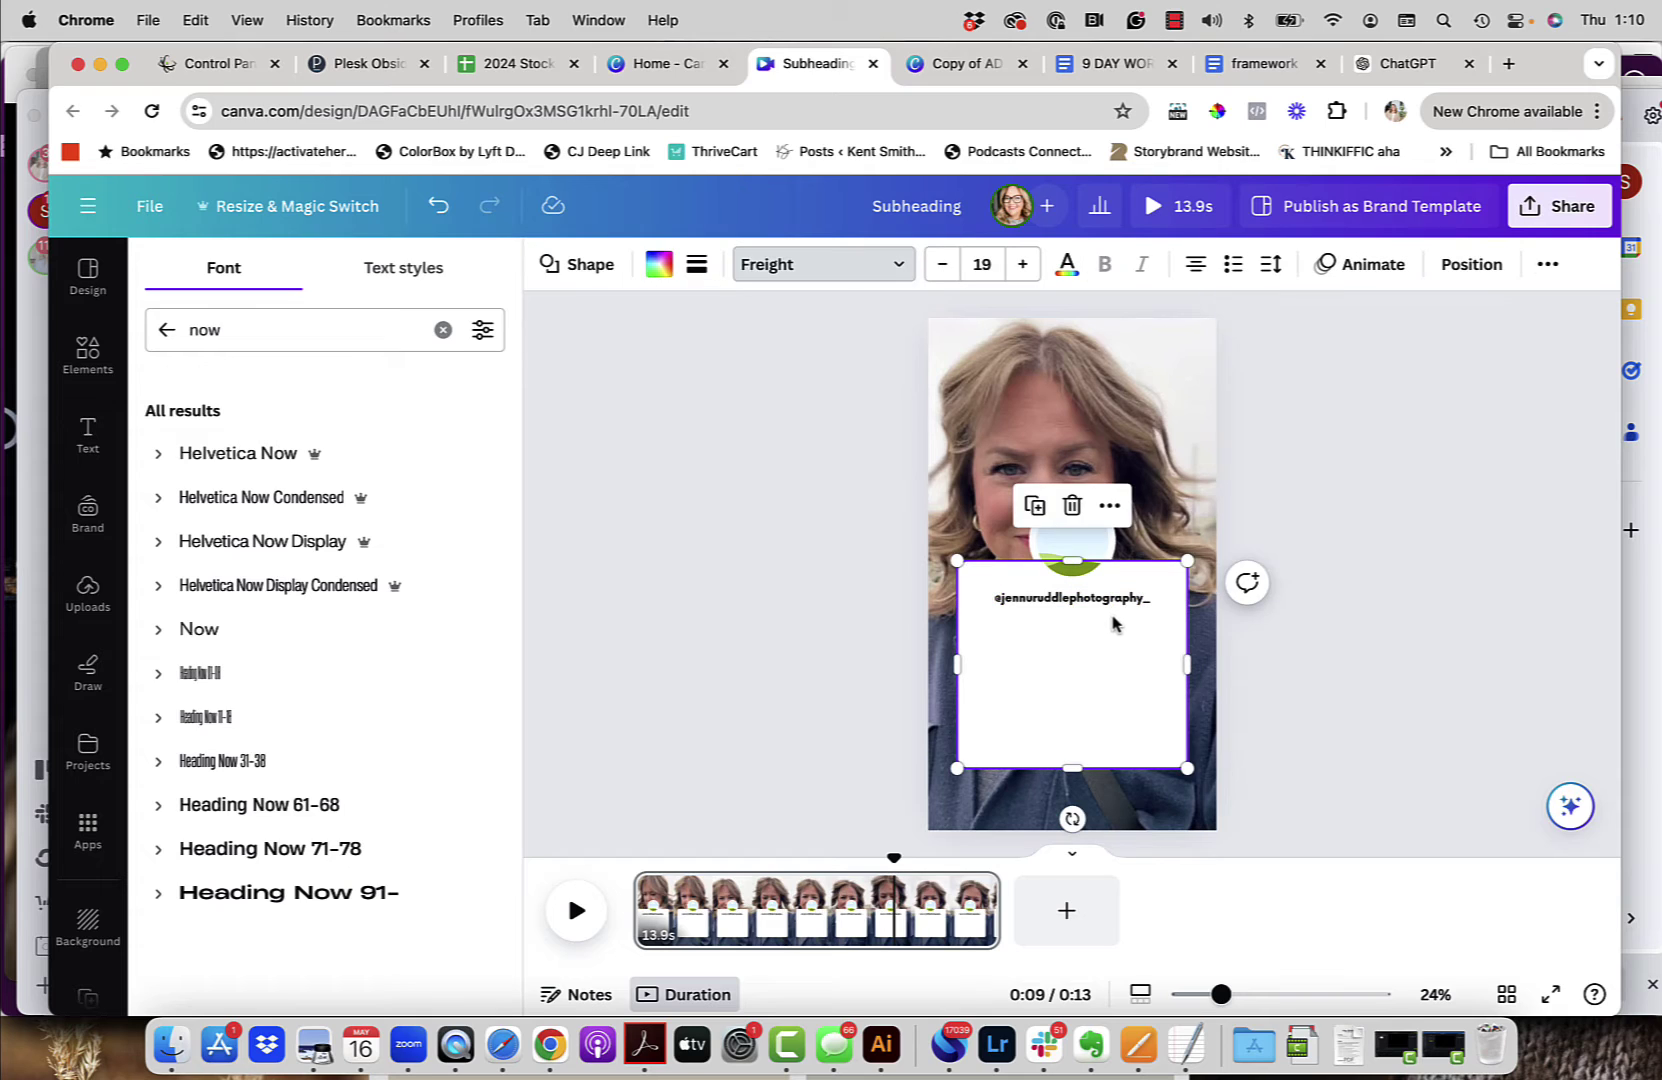
{"action": "left_click_drag", "start_coordinate": [1118, 608], "coordinate": [1118, 601]}
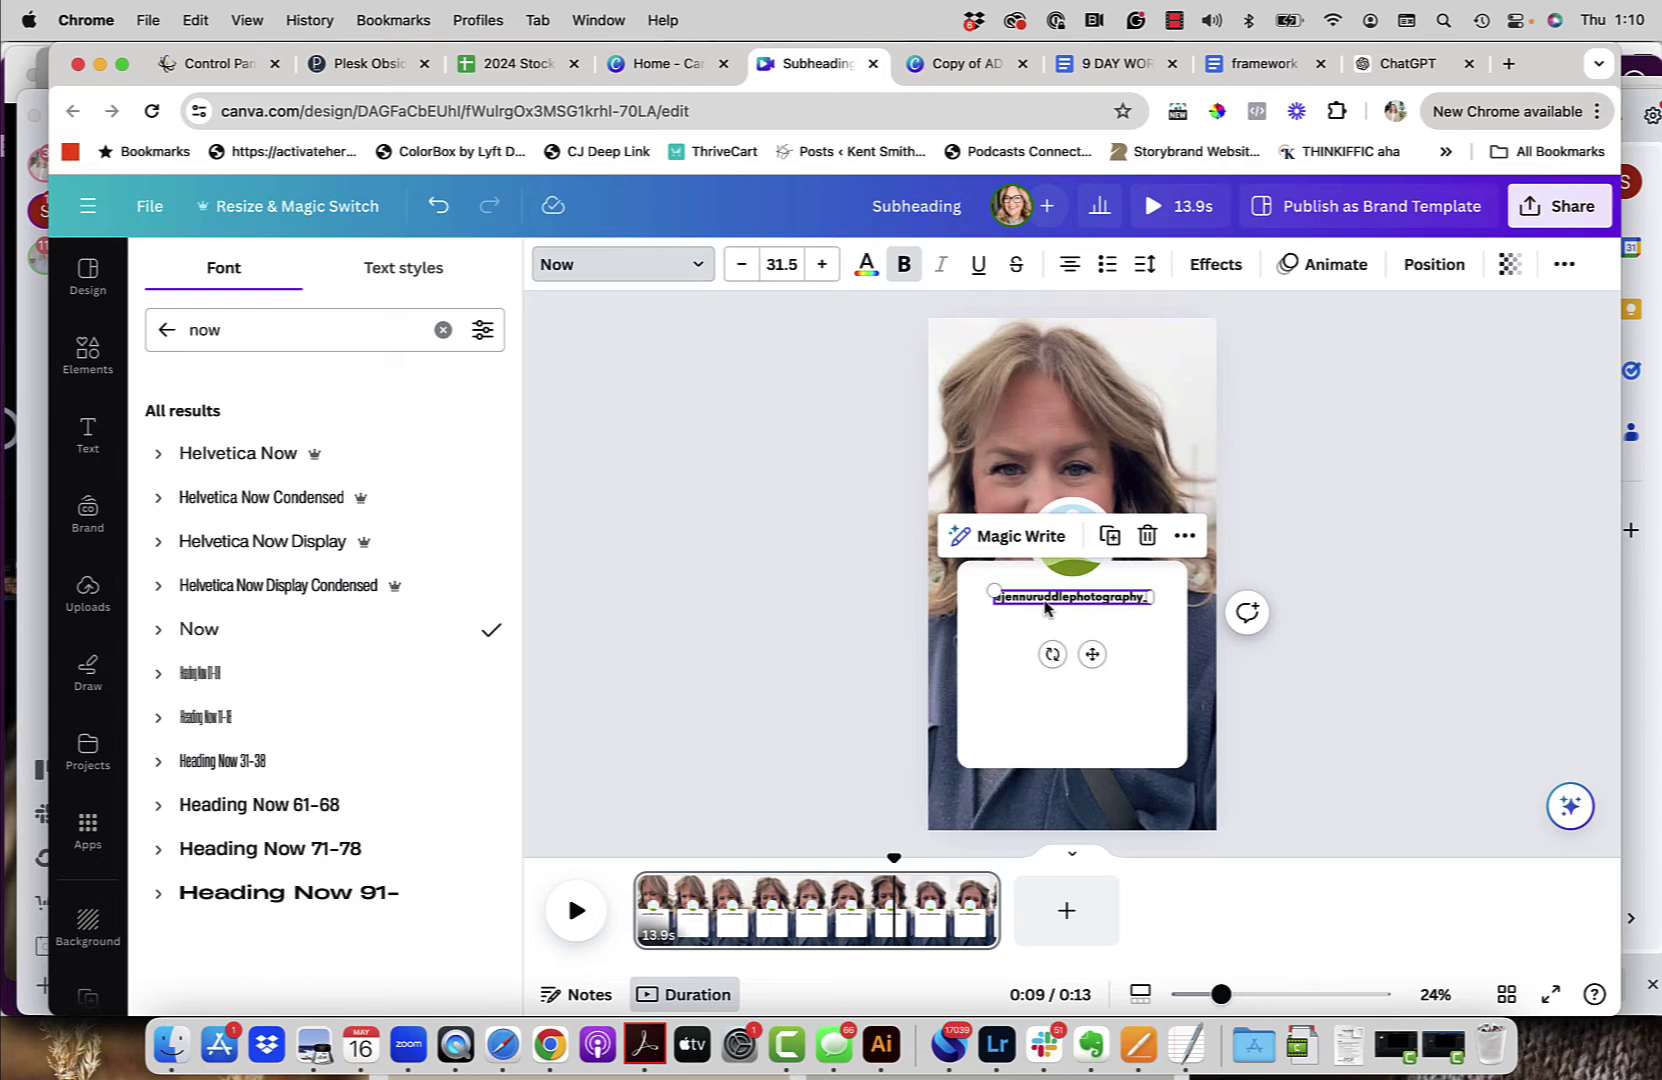
Step: Apply the Rise enter animation to the handle text
{"action": "left_click", "coordinate": [1333, 268]}
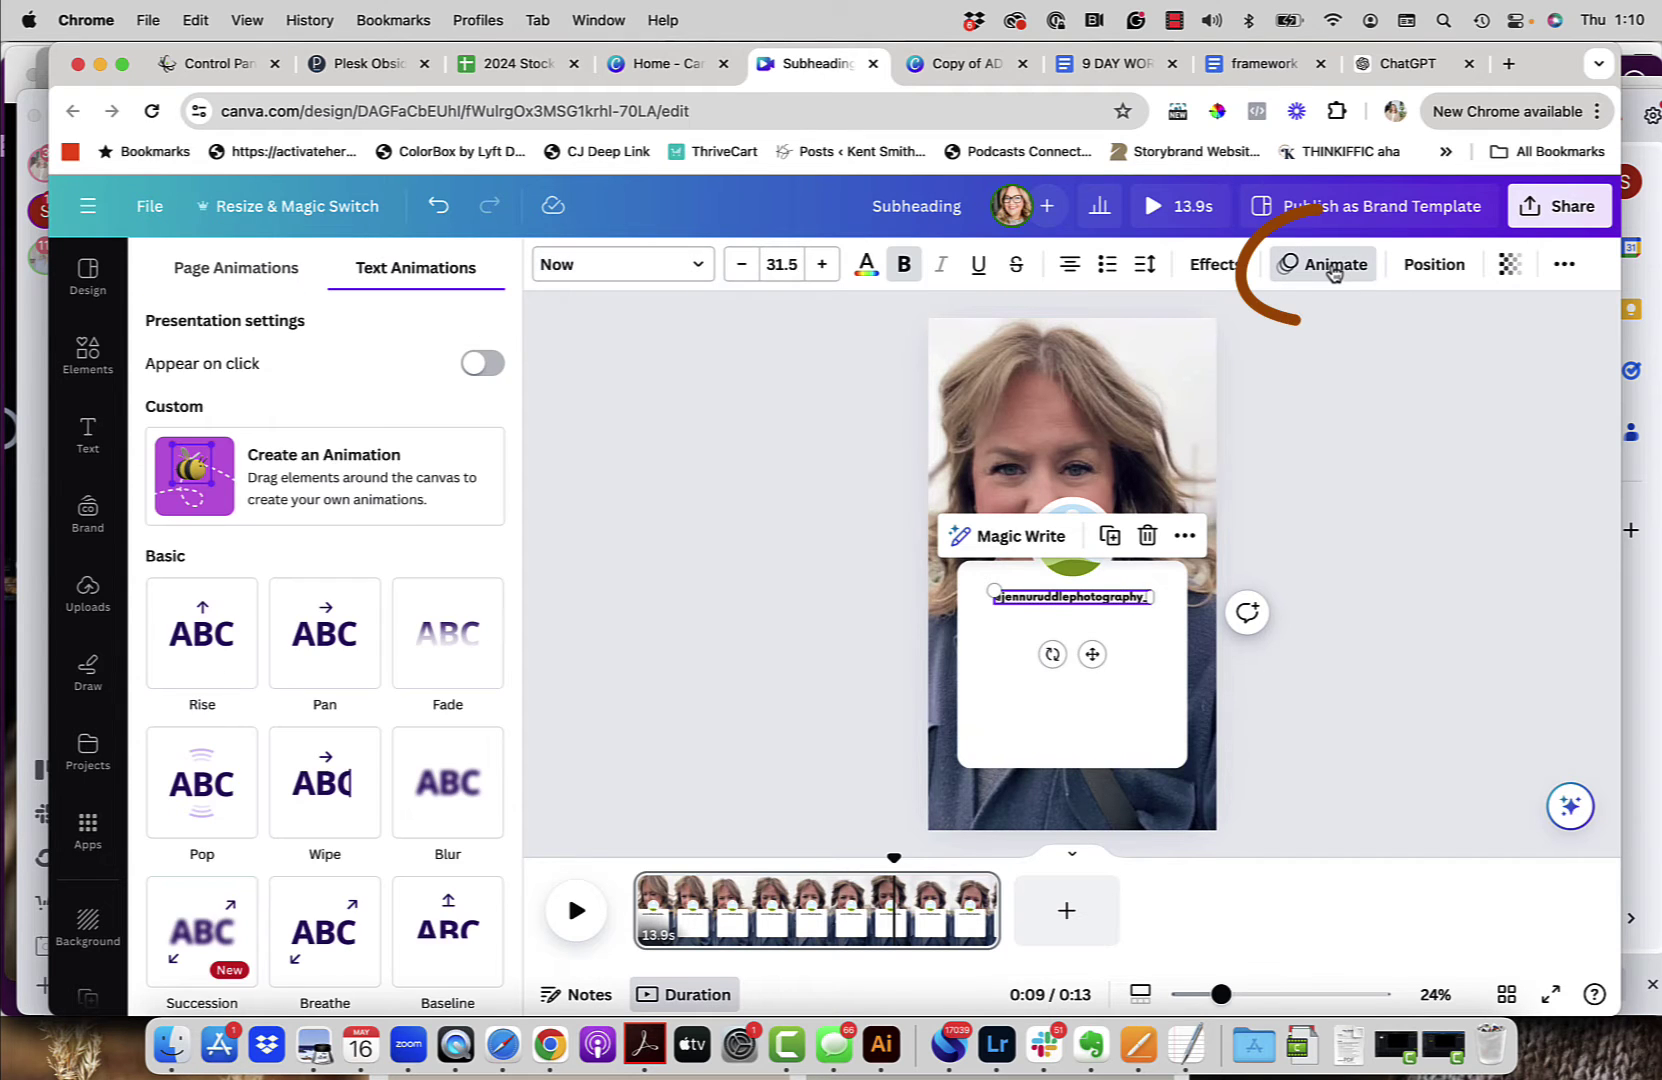
{"action": "scroll", "coordinate": [323, 866], "scroll_direction": "down", "scroll_amount": 1}
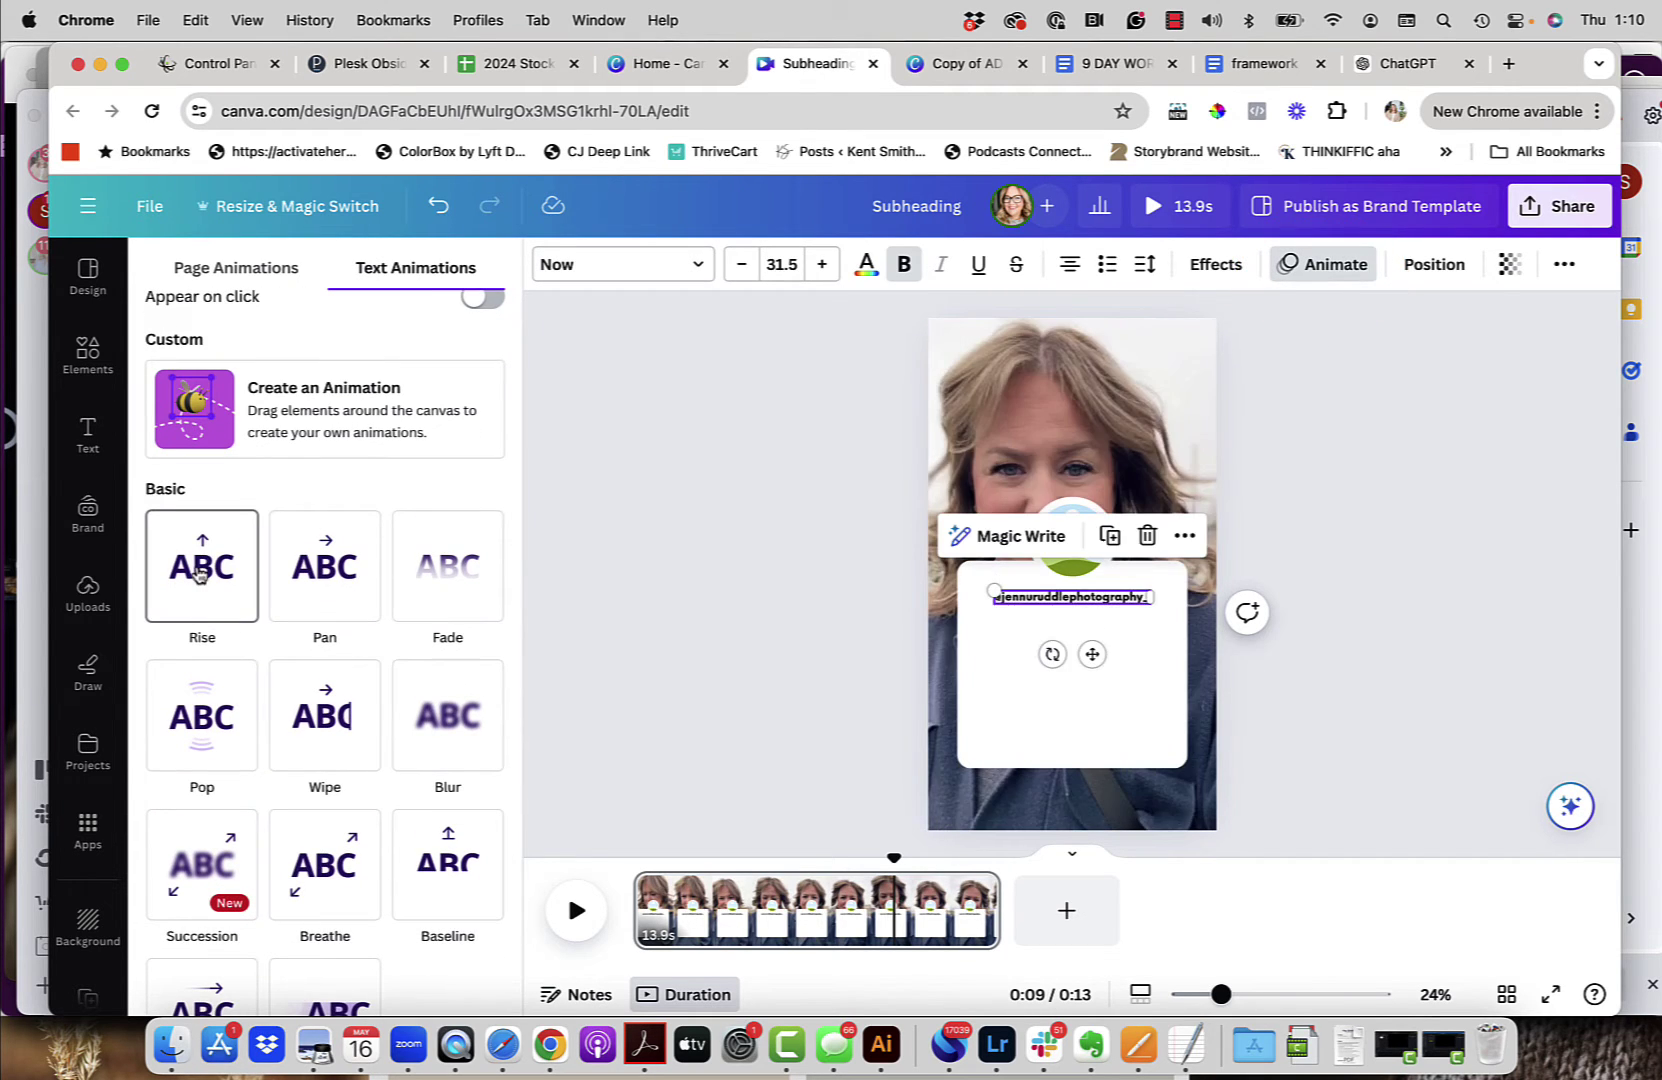
{"action": "scroll", "coordinate": [211, 675], "scroll_direction": "down", "scroll_amount": 4}
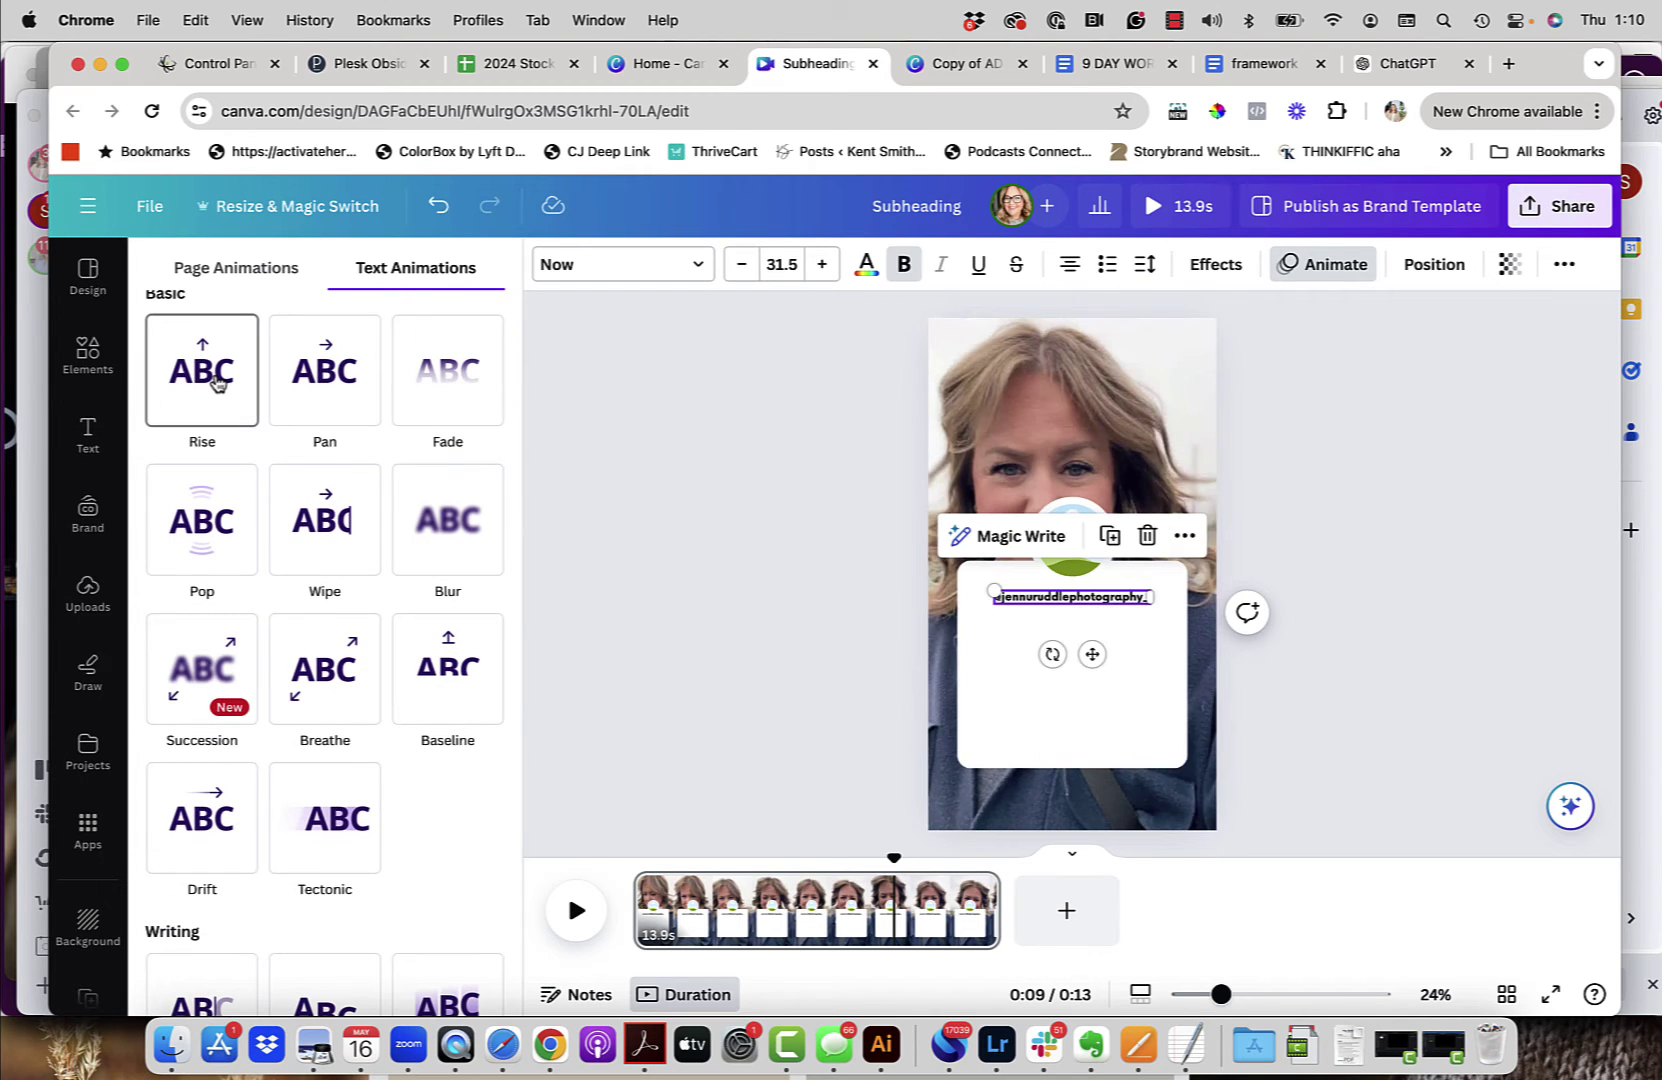
{"action": "left_click", "coordinate": [217, 383]}
{"action": "scroll", "coordinate": [230, 520], "scroll_direction": "down", "scroll_amount": 2}
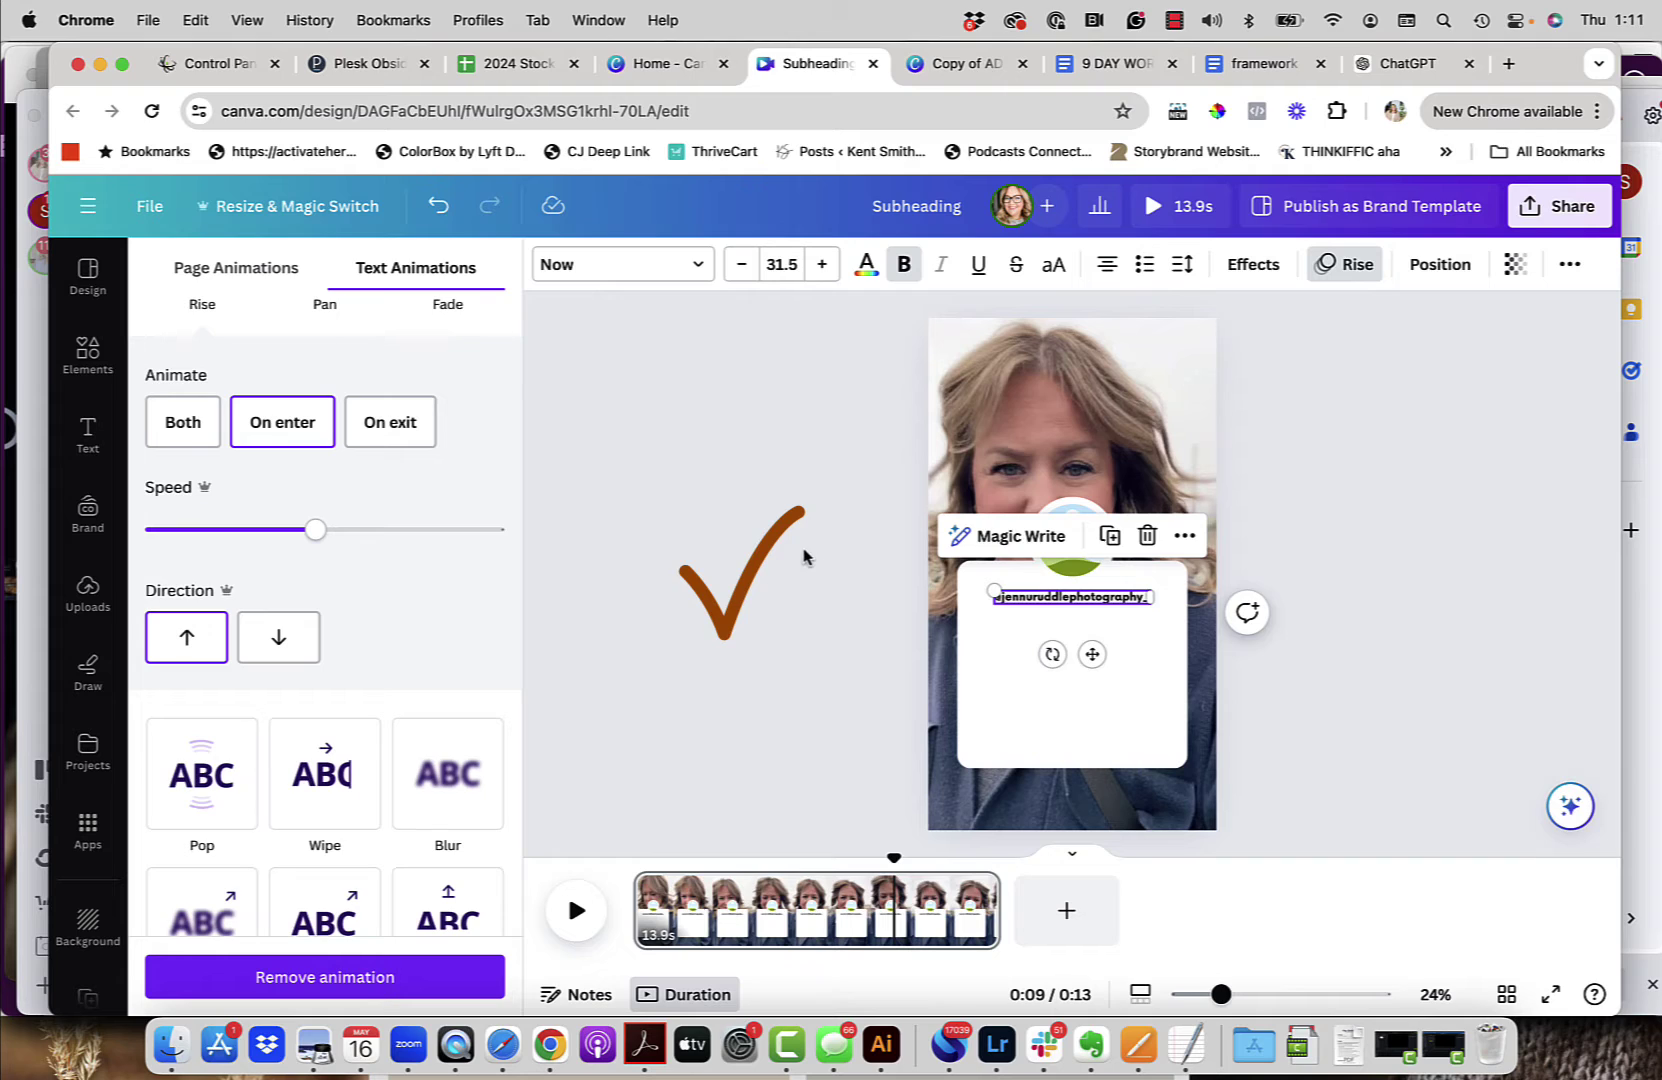
{"action": "key", "text": "Escape"}
{"action": "key", "text": "Escape"}
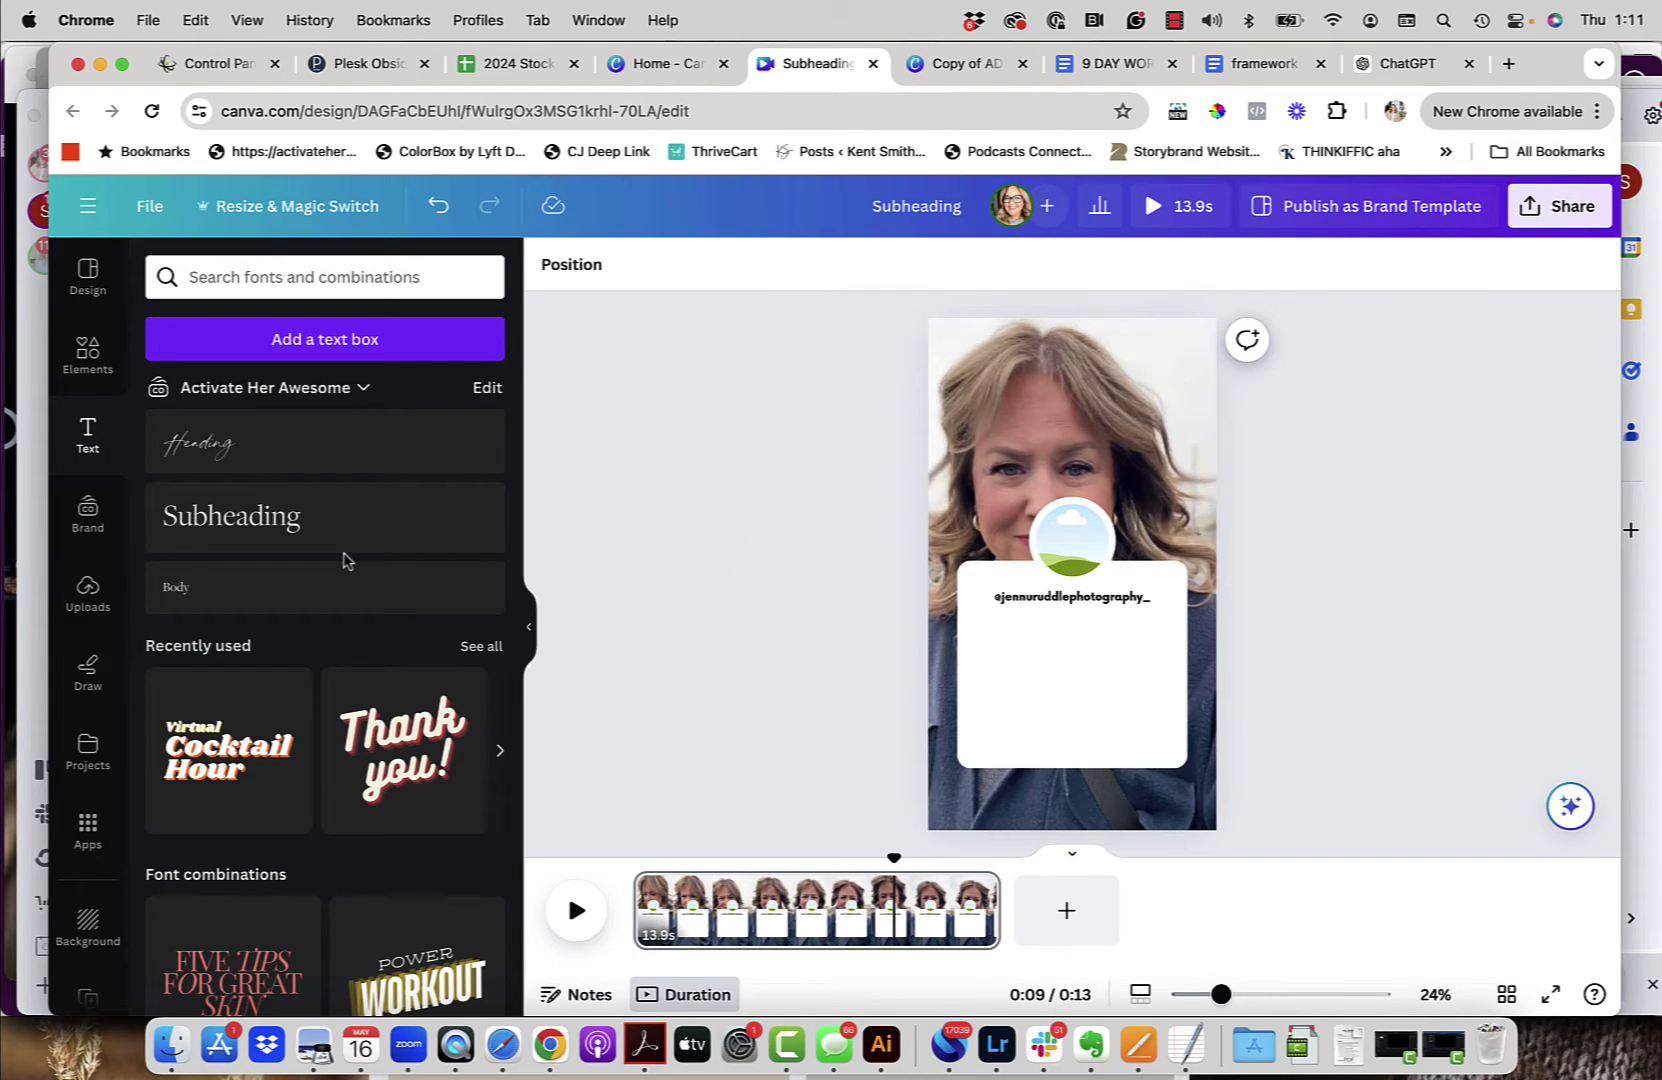
Step: Add a new Subheading text box inside the card and paste the testimonial quote into it
{"action": "left_click", "coordinate": [222, 517]}
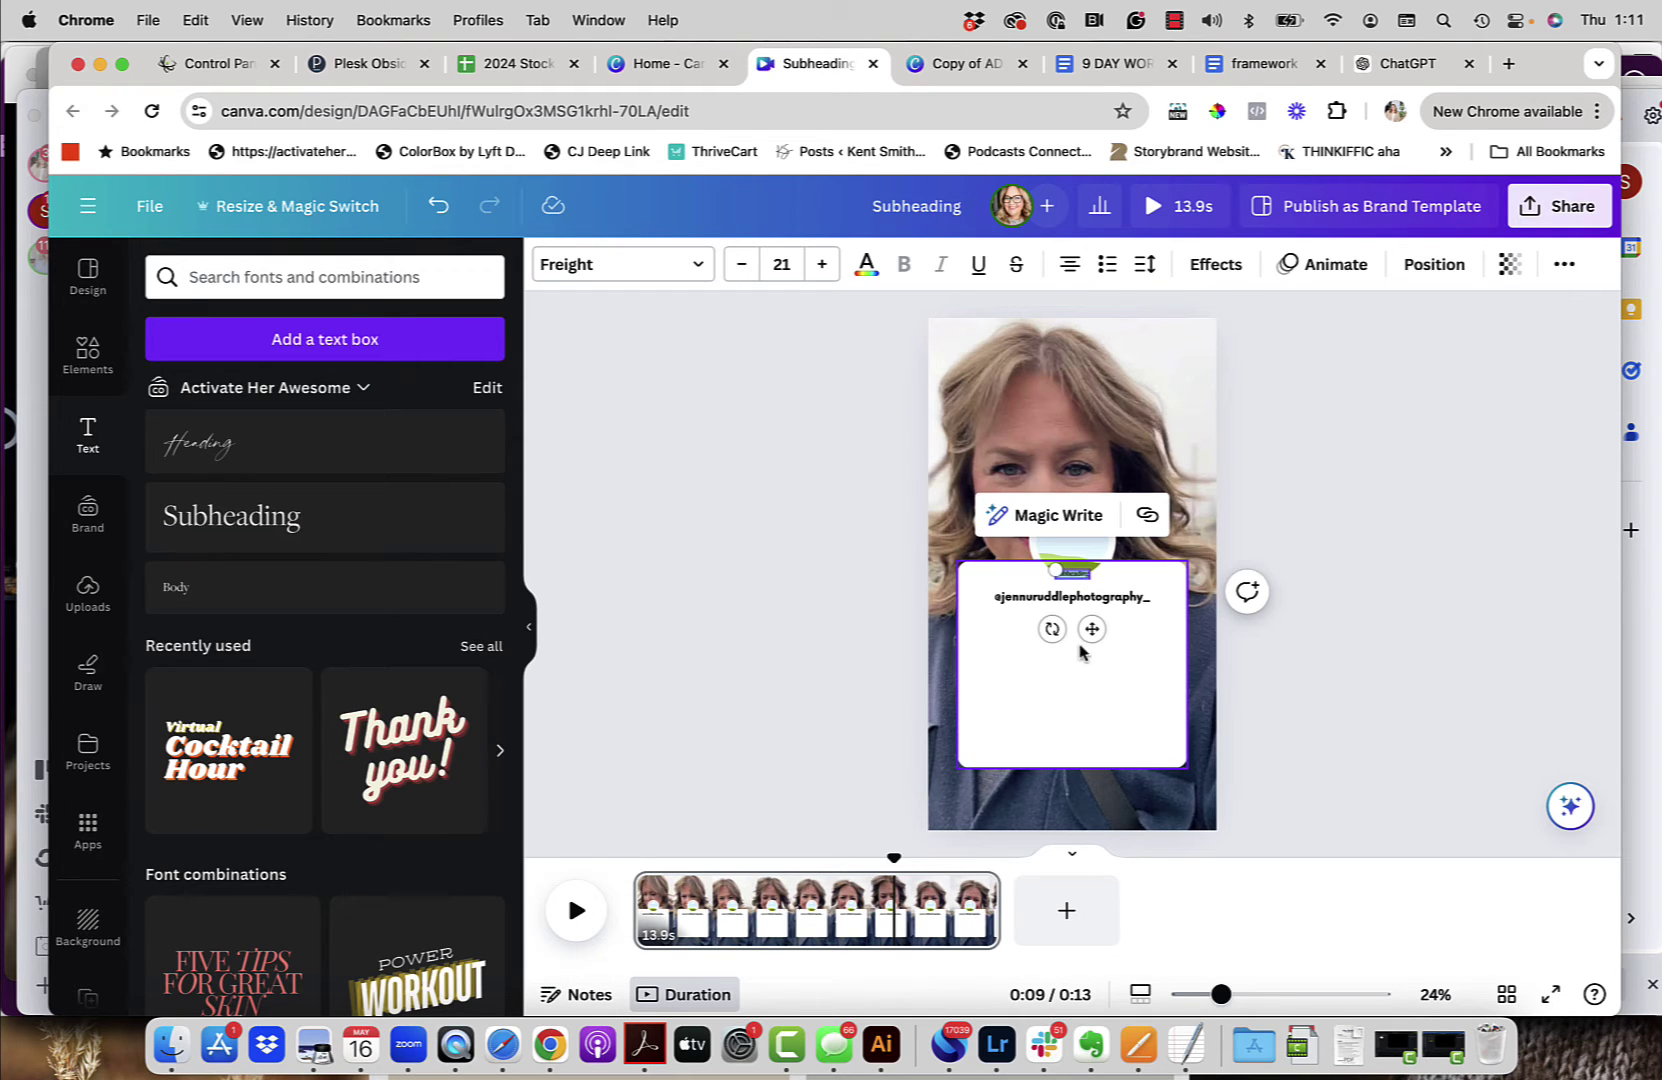
{"action": "left_click_drag", "start_coordinate": [1092, 628], "coordinate": [1091, 706]}
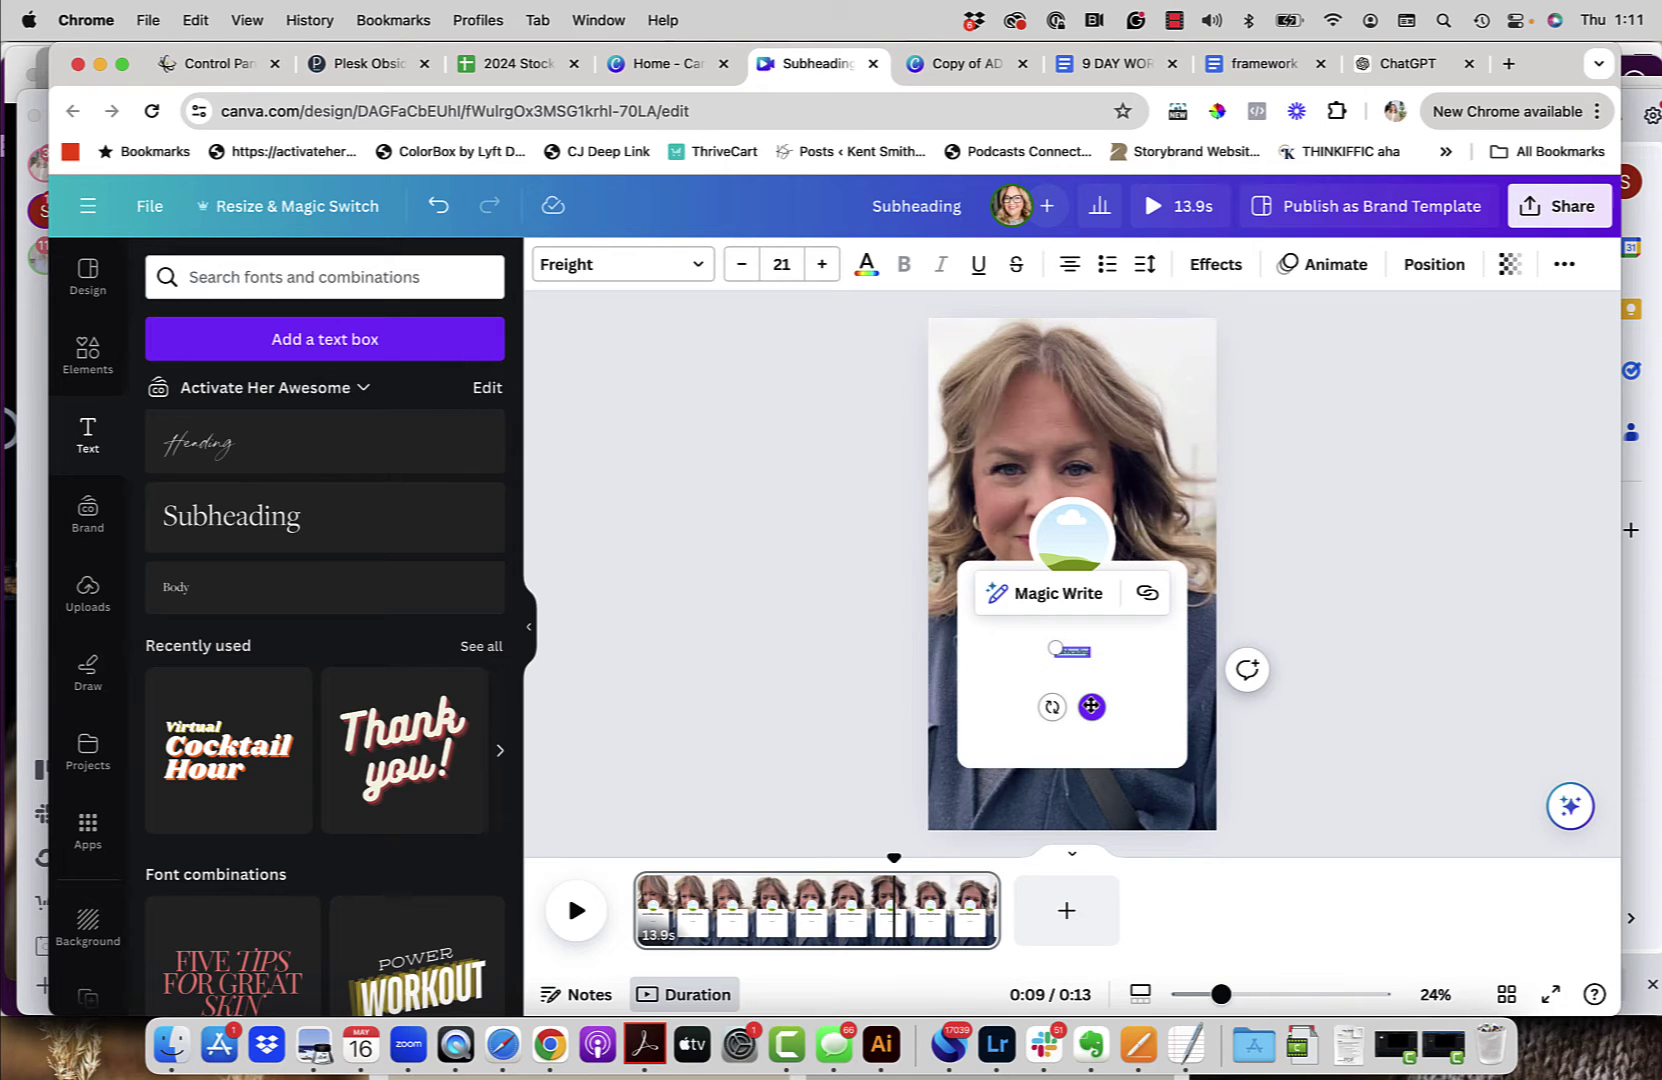
{"action": "double_click", "coordinate": [1077, 651]}
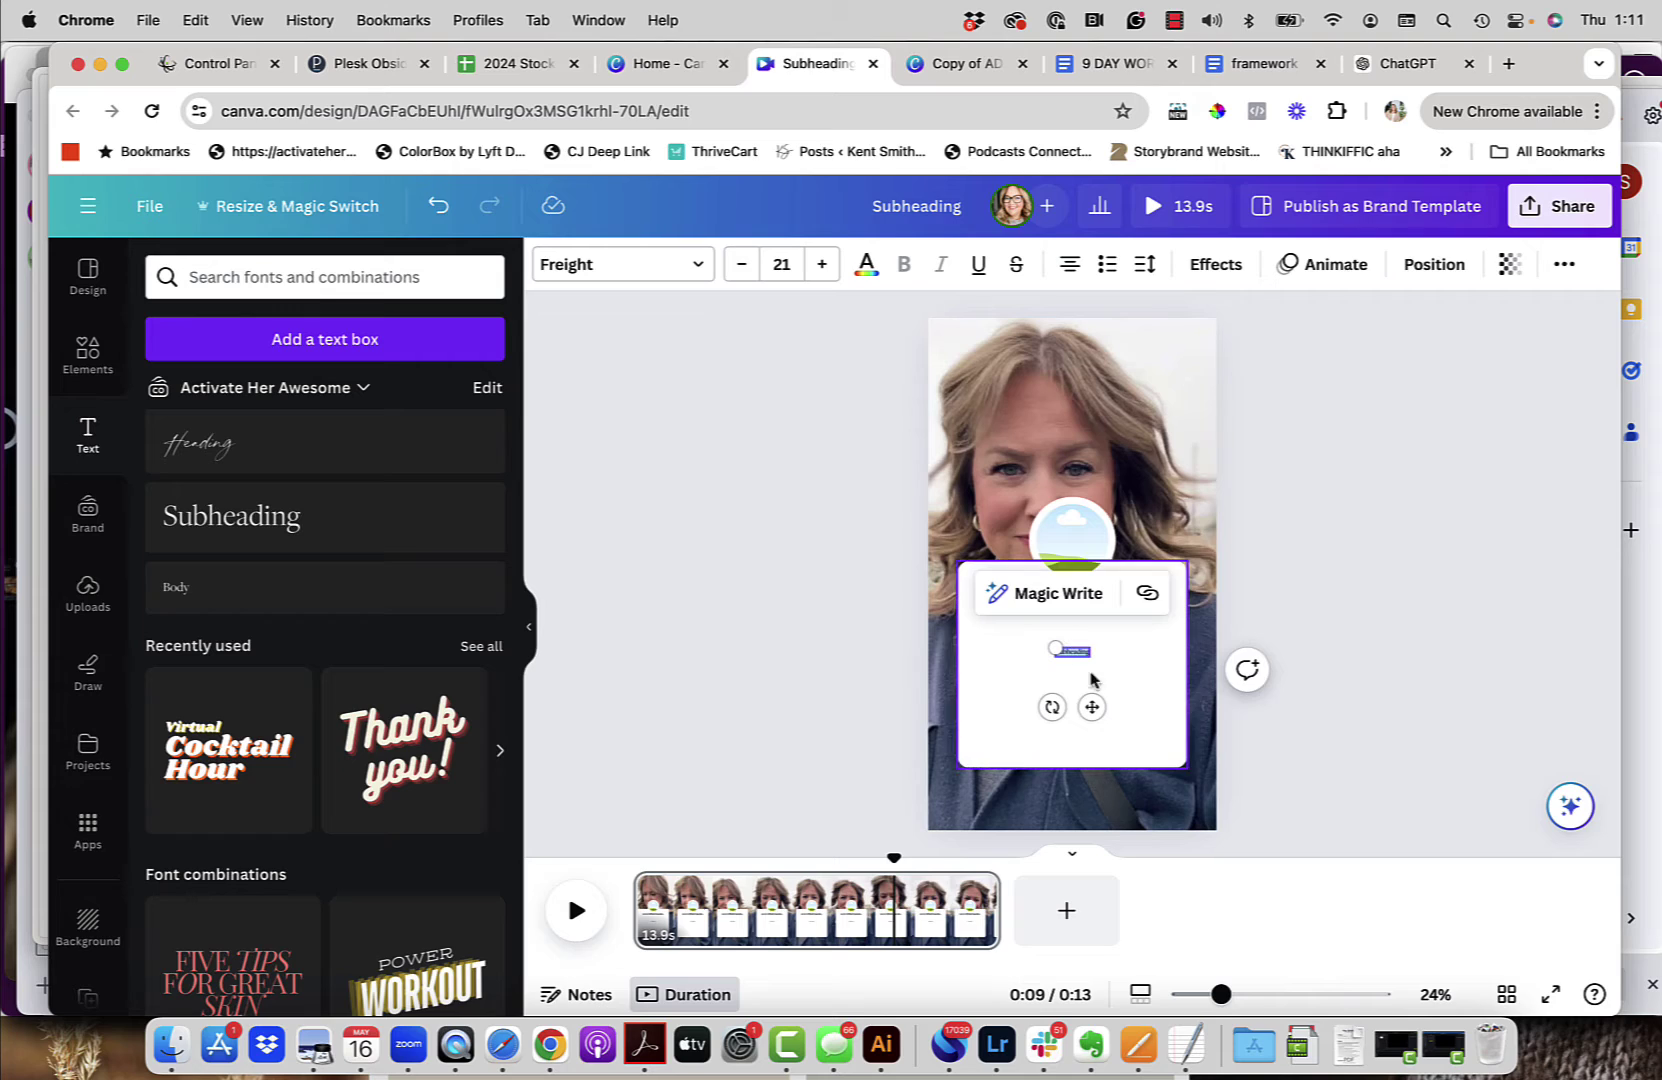
{"action": "type", "text": "I loved your Insta Glam course. It's SO easy to understand and simplified a lot of things for me. Highly recommend!"}
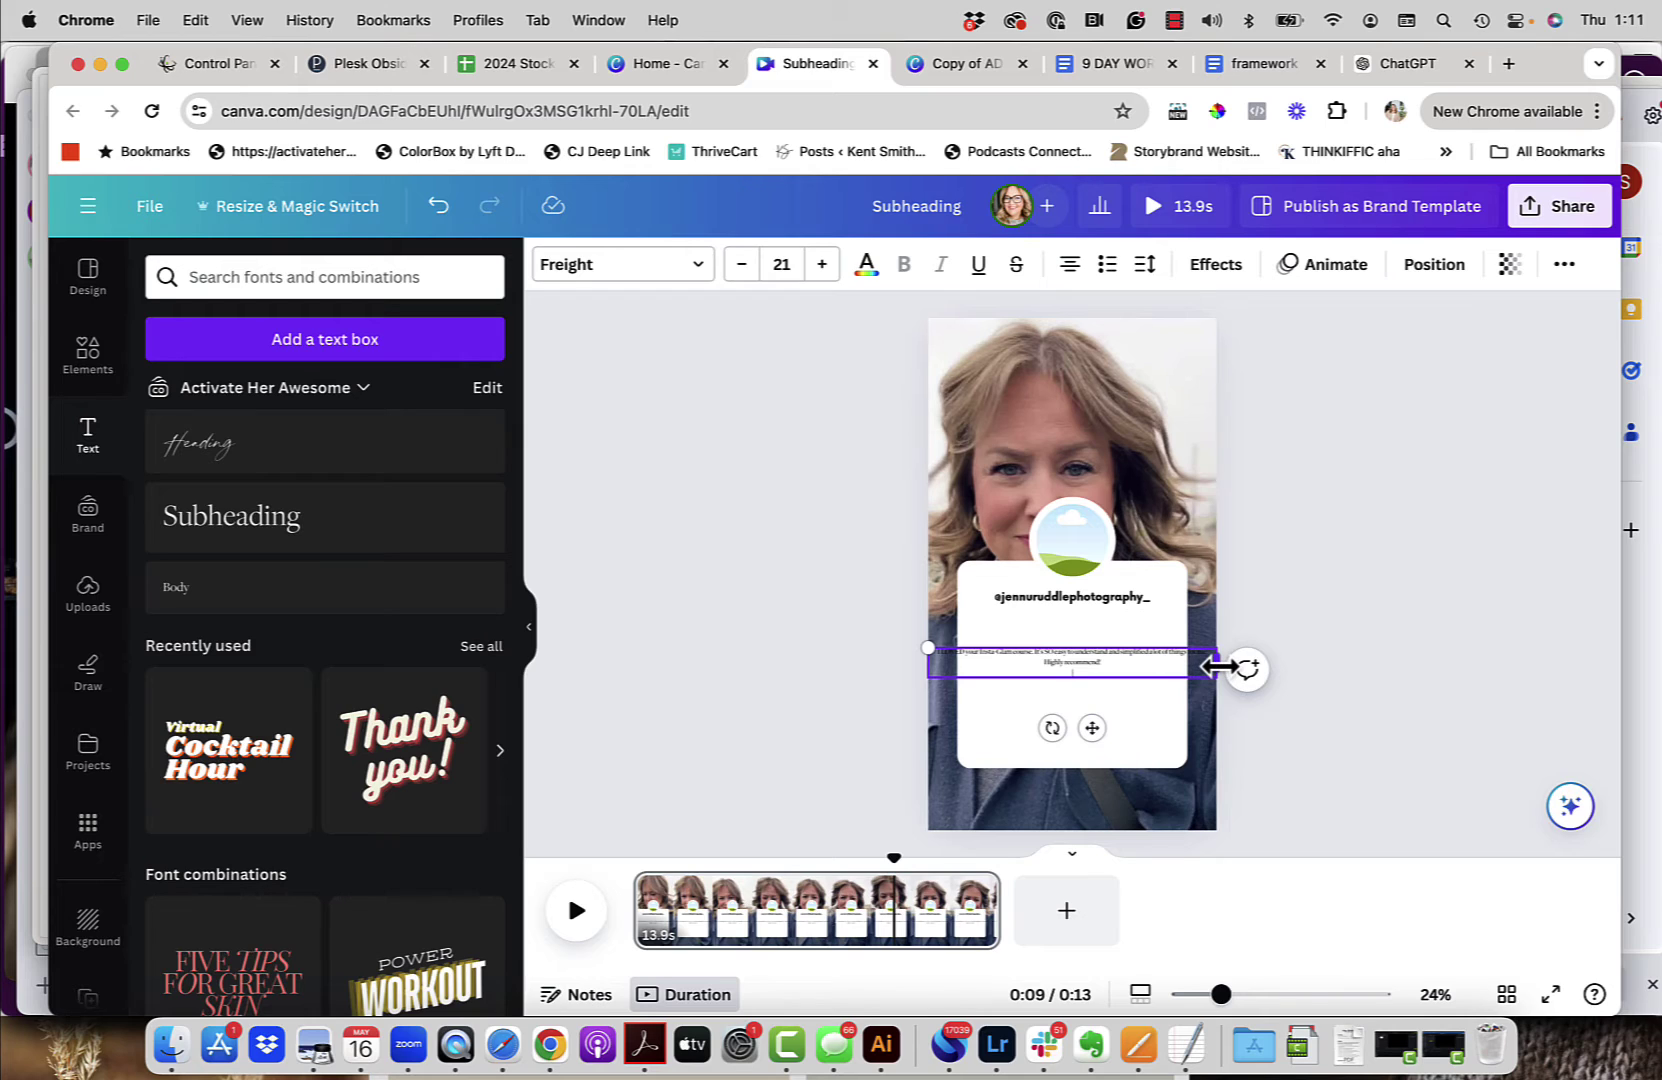
Step: Narrow the quote box so the text wraps to three lines, centred below the handle
{"action": "left_click_drag", "start_coordinate": [1218, 666], "coordinate": [1158, 674]}
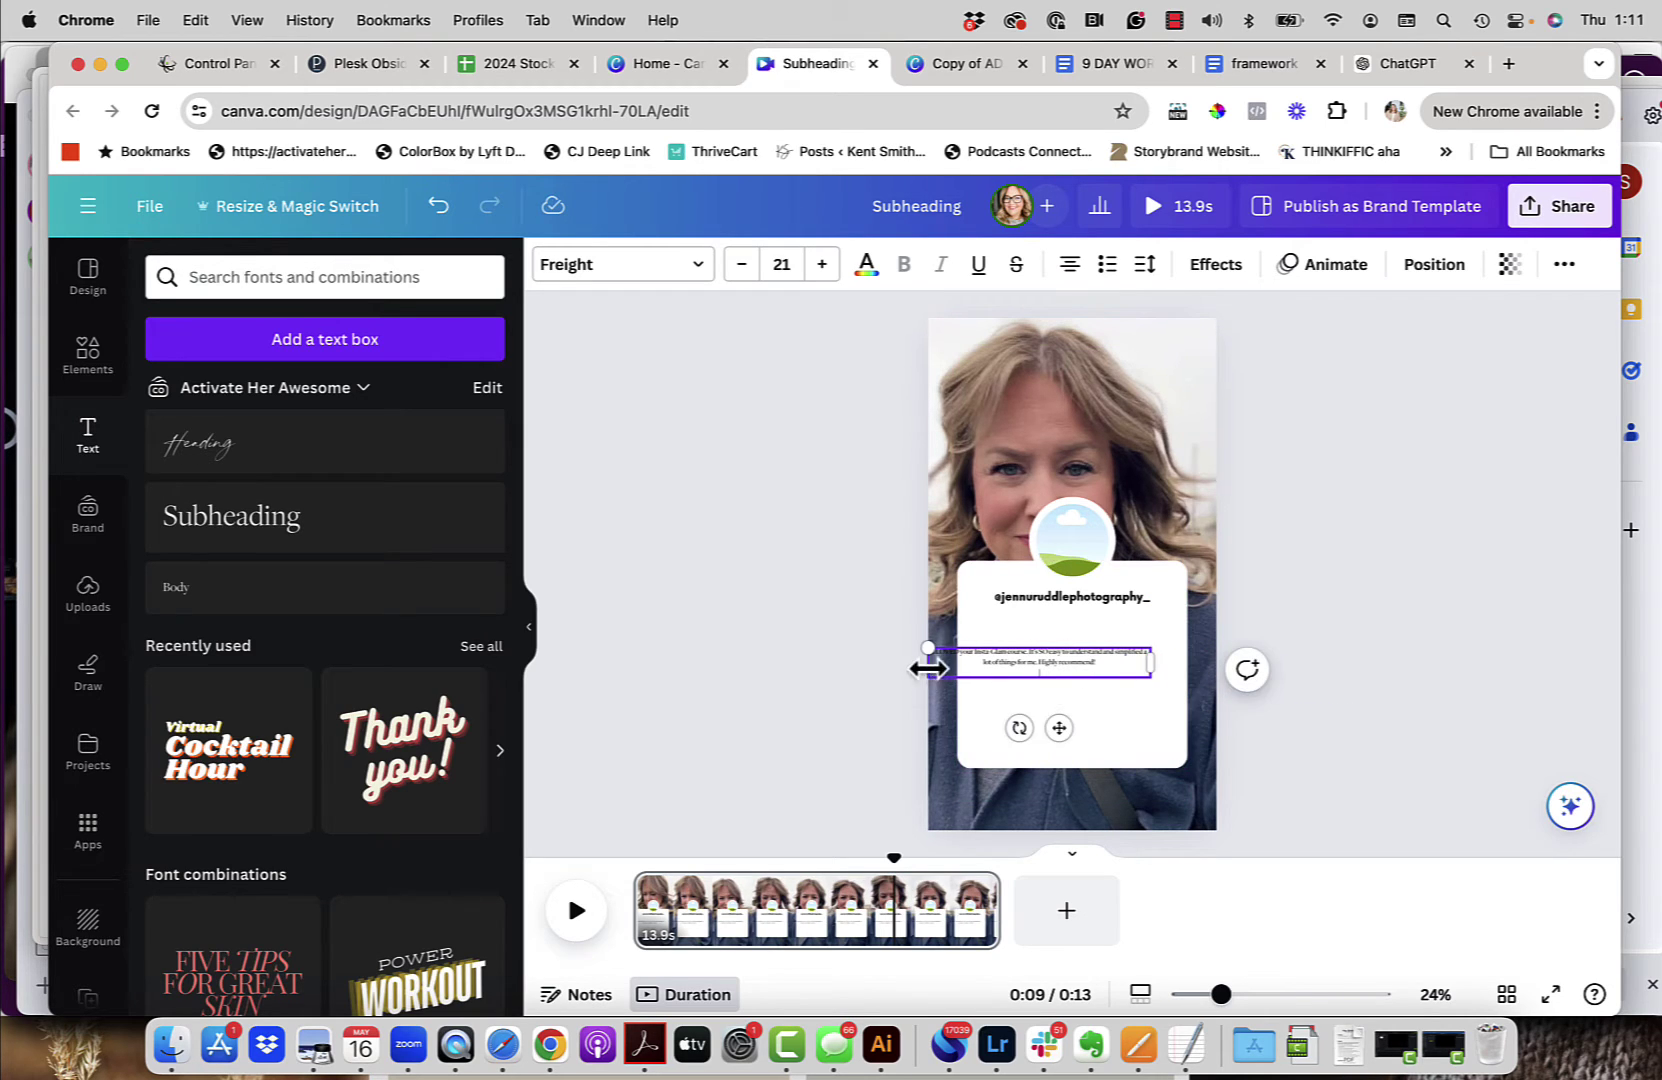
{"action": "left_click_drag", "start_coordinate": [924, 664], "coordinate": [980, 668]}
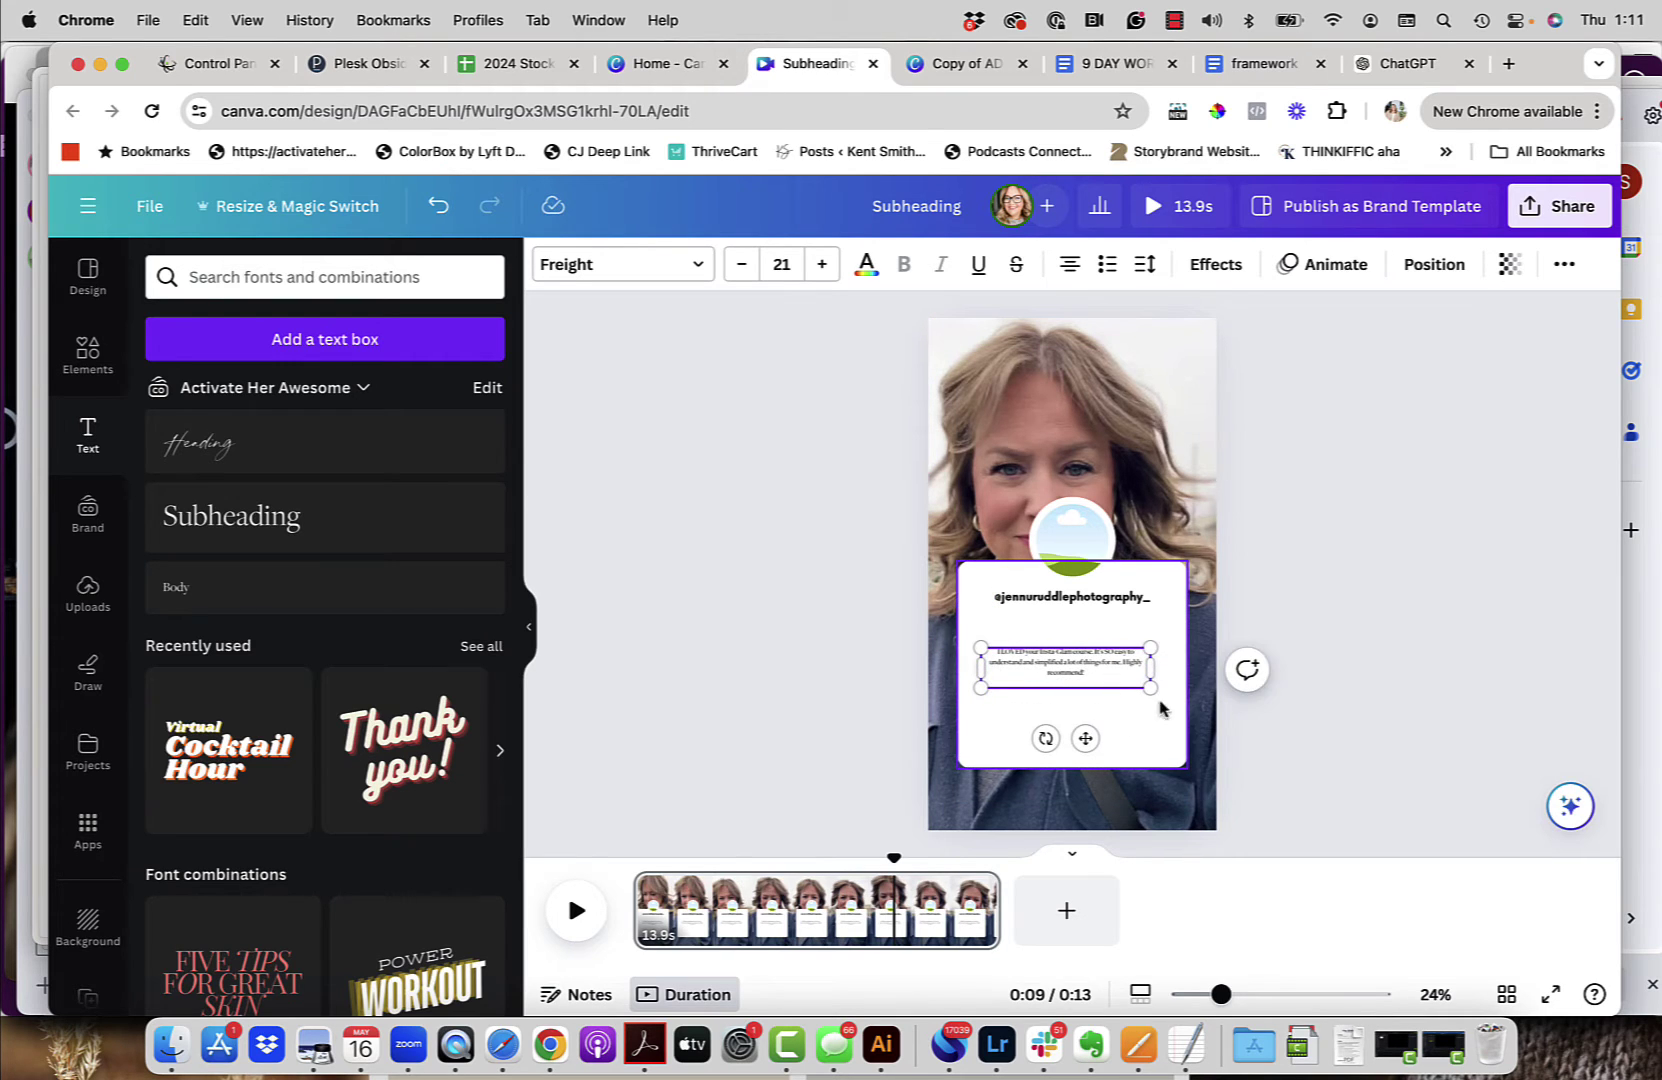
{"action": "left_click_drag", "start_coordinate": [1085, 738], "coordinate": [1092, 715]}
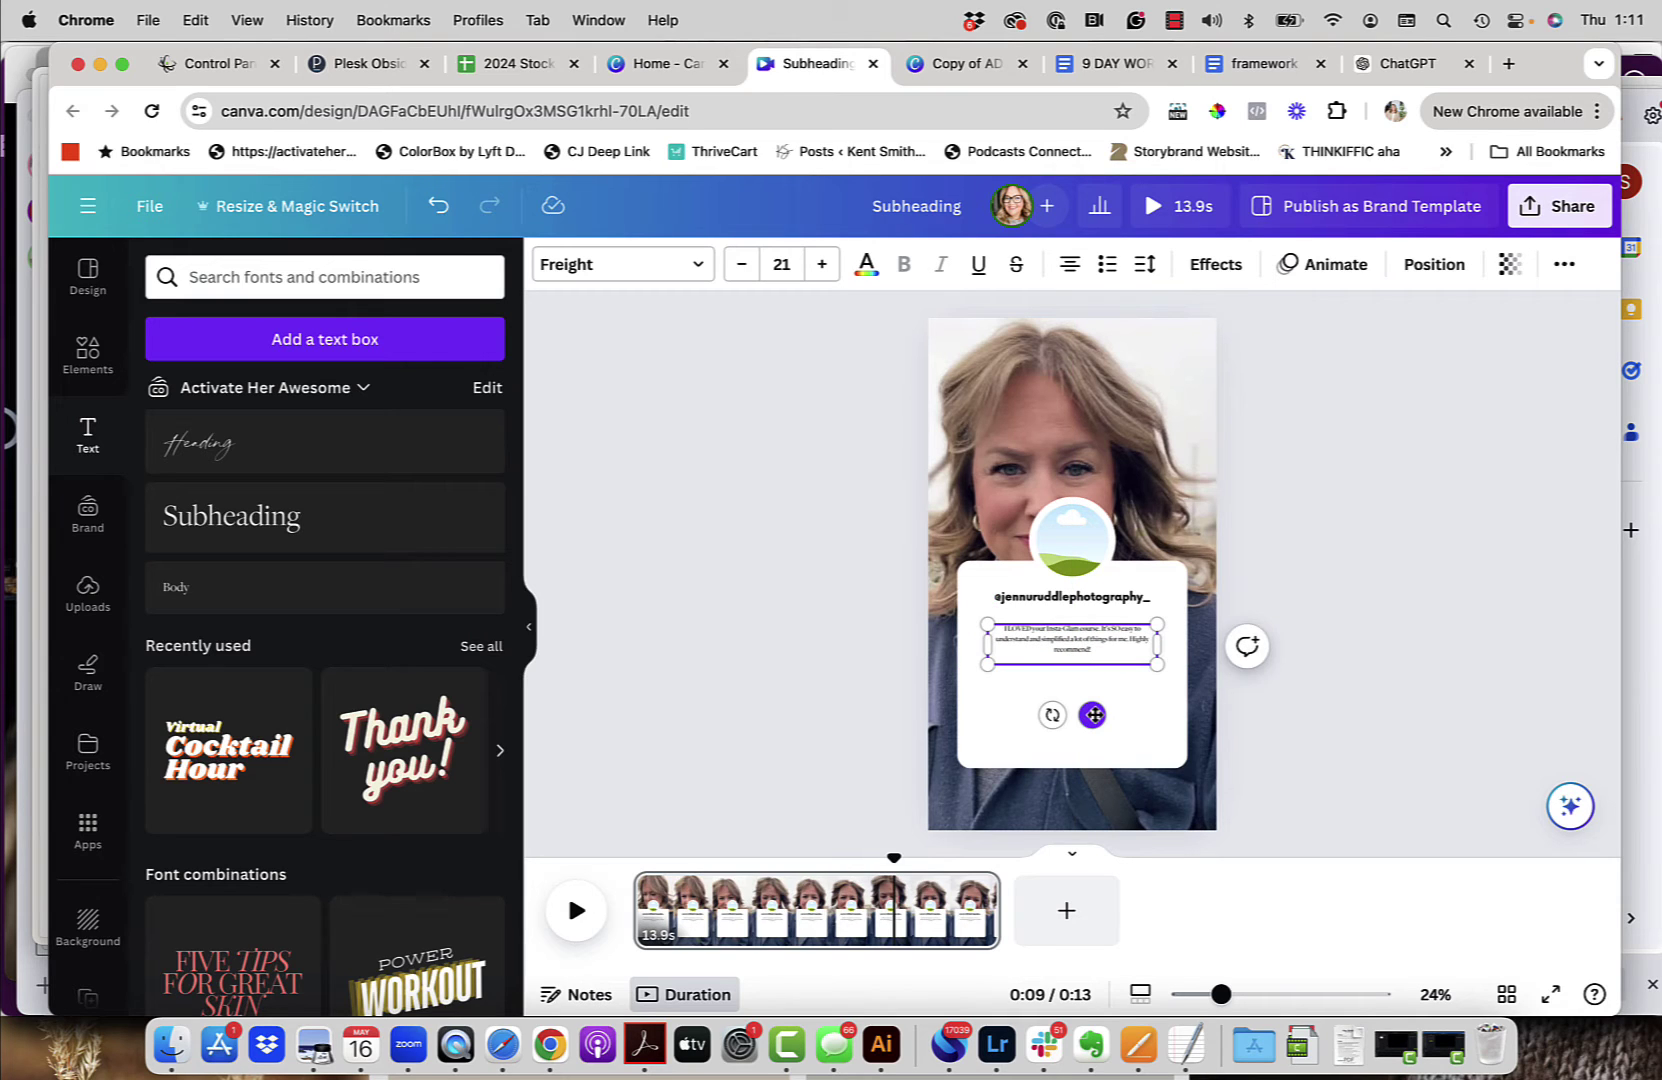
{"action": "key", "text": "super+z"}
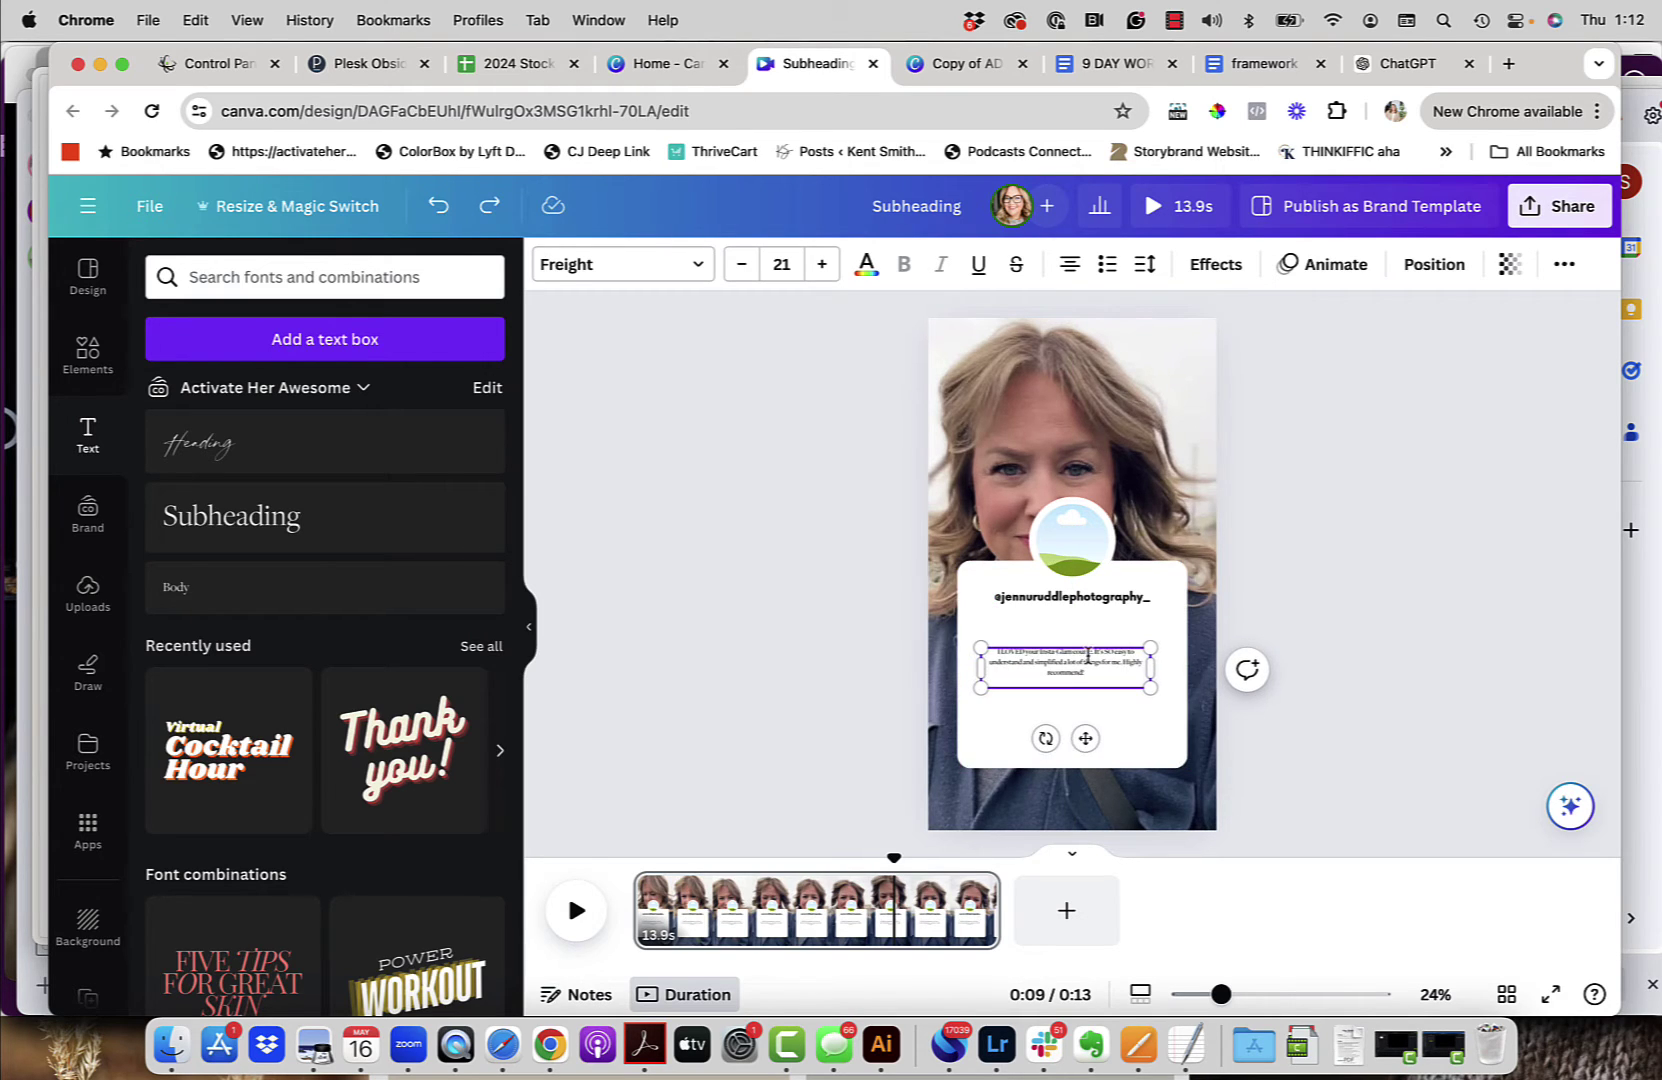
{"action": "left_click_drag", "start_coordinate": [1090, 674], "coordinate": [1031, 655]}
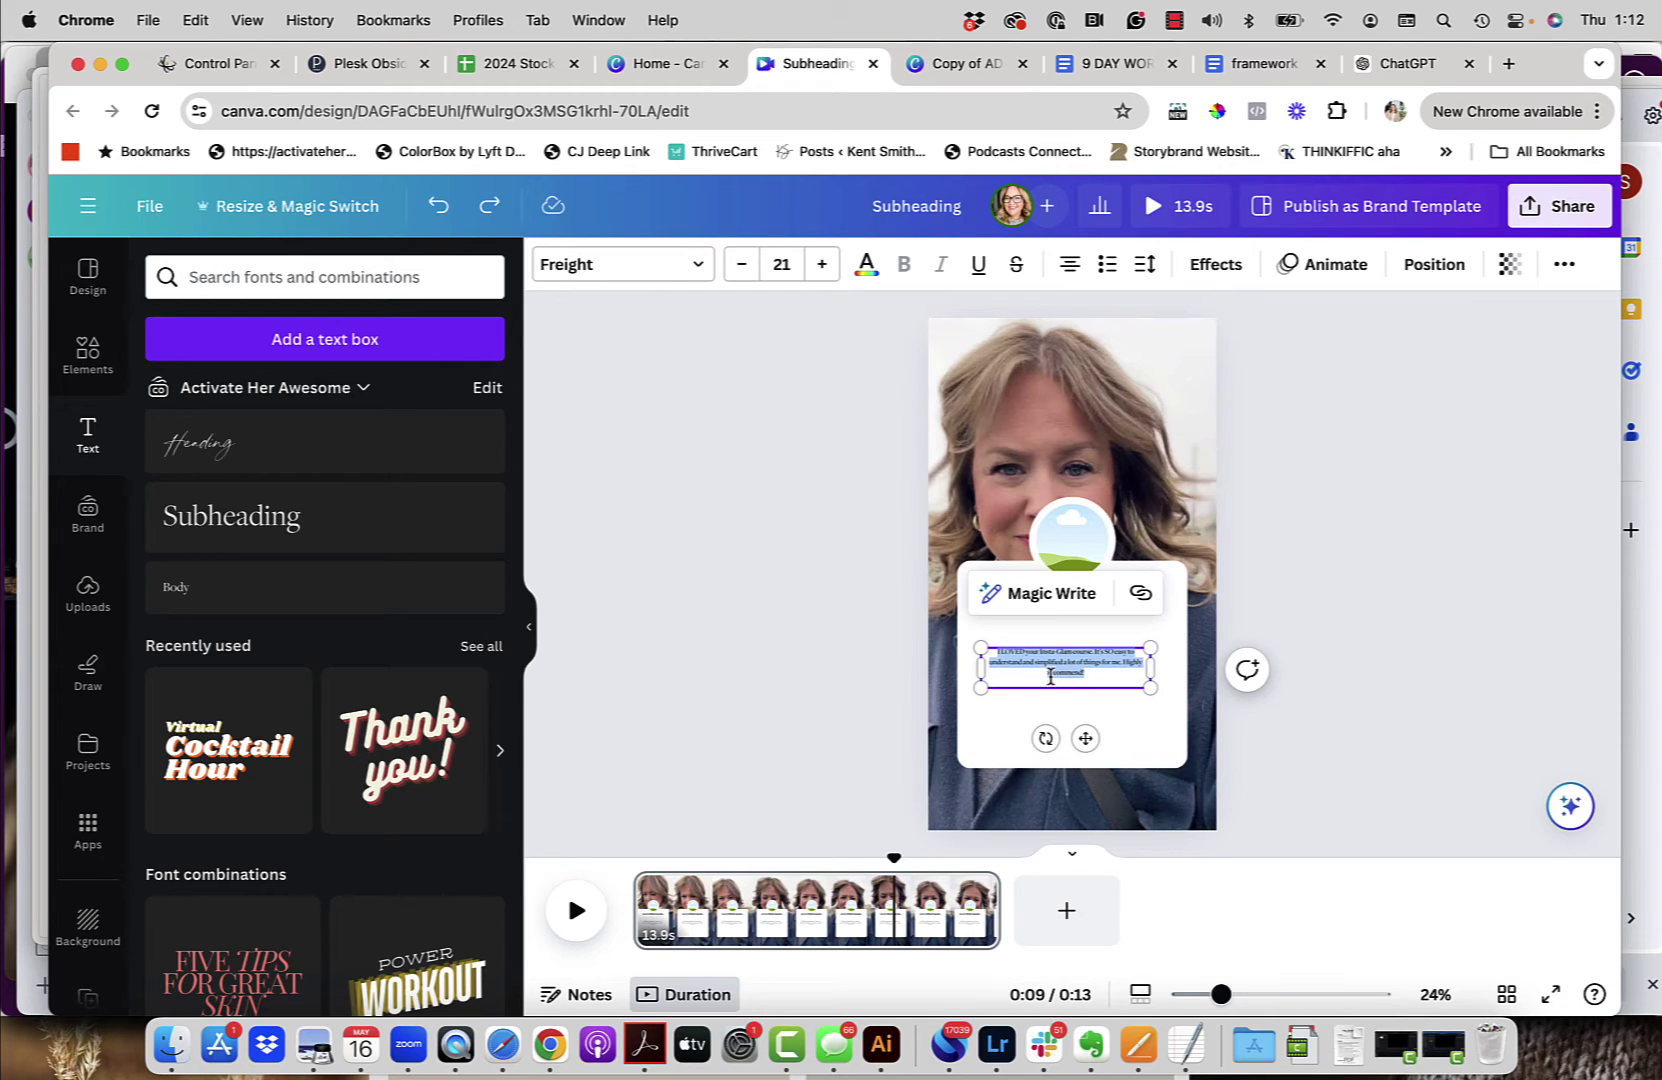
Step: Change the testimonial quote's font size from 31 to 42
{"action": "left_click", "coordinate": [788, 262]}
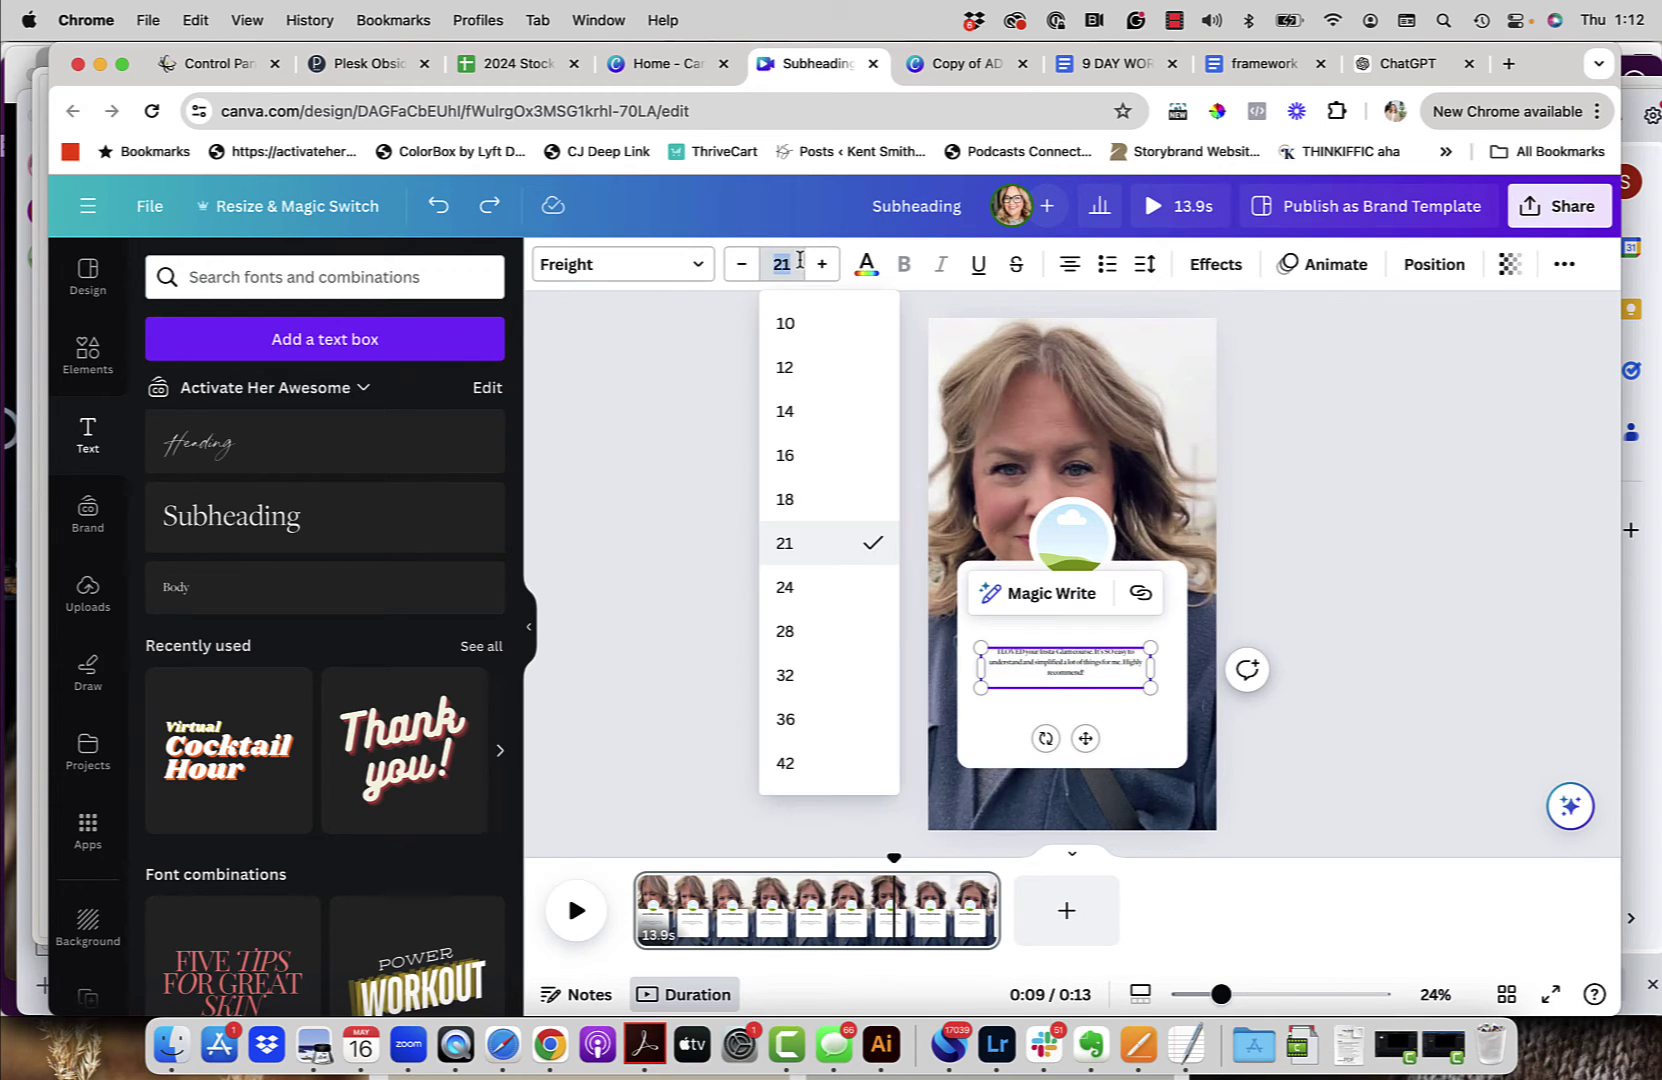
{"action": "type", "text": "31"}
{"action": "key", "text": "Return"}
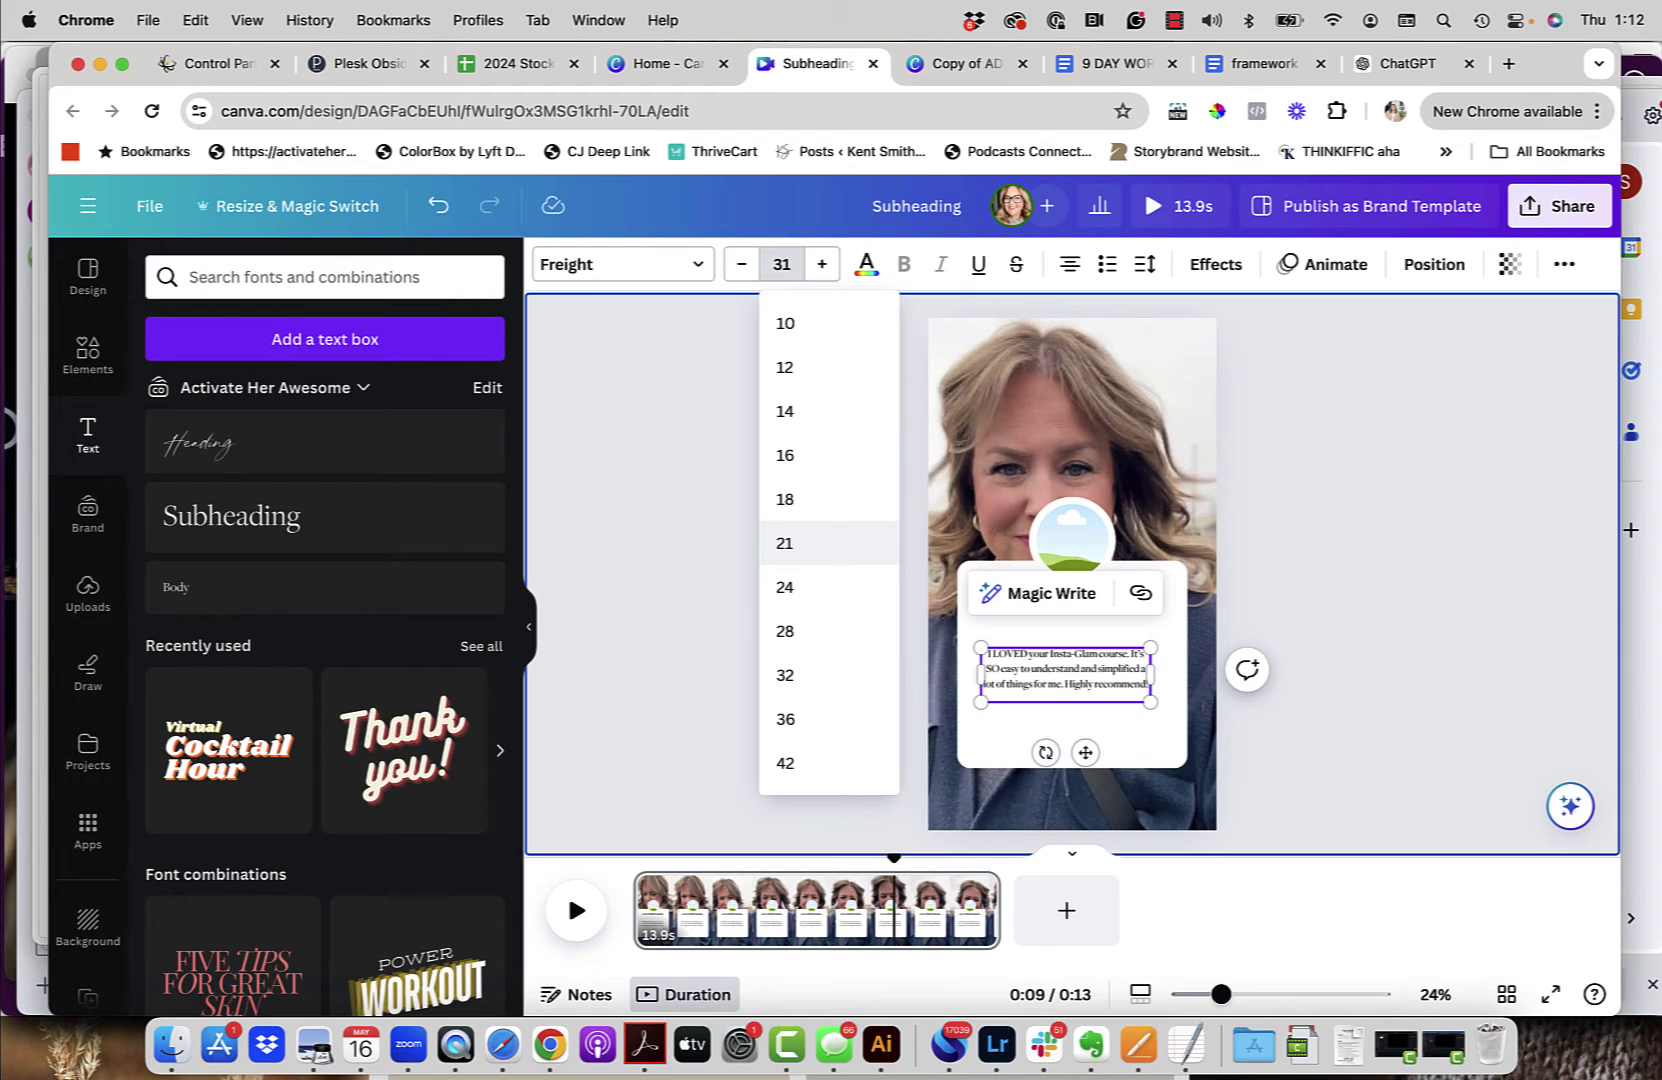
{"action": "left_click", "coordinate": [1080, 685]}
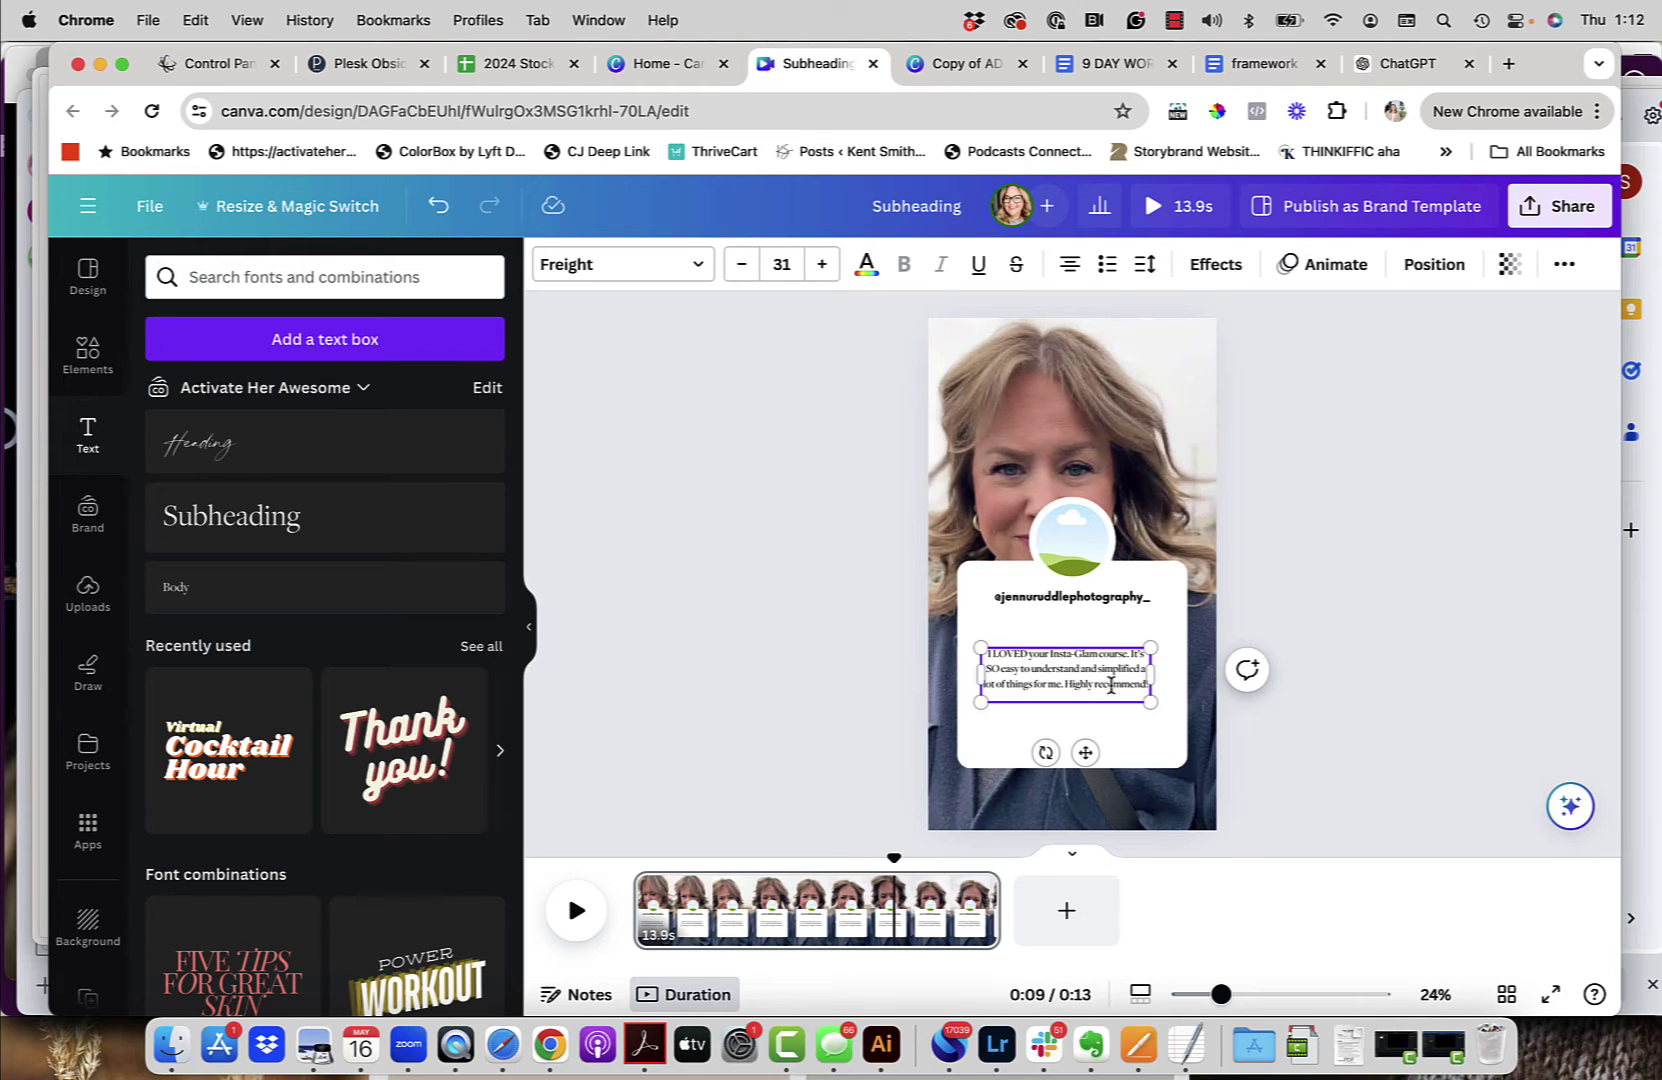
{"action": "double_click", "coordinate": [1110, 685]}
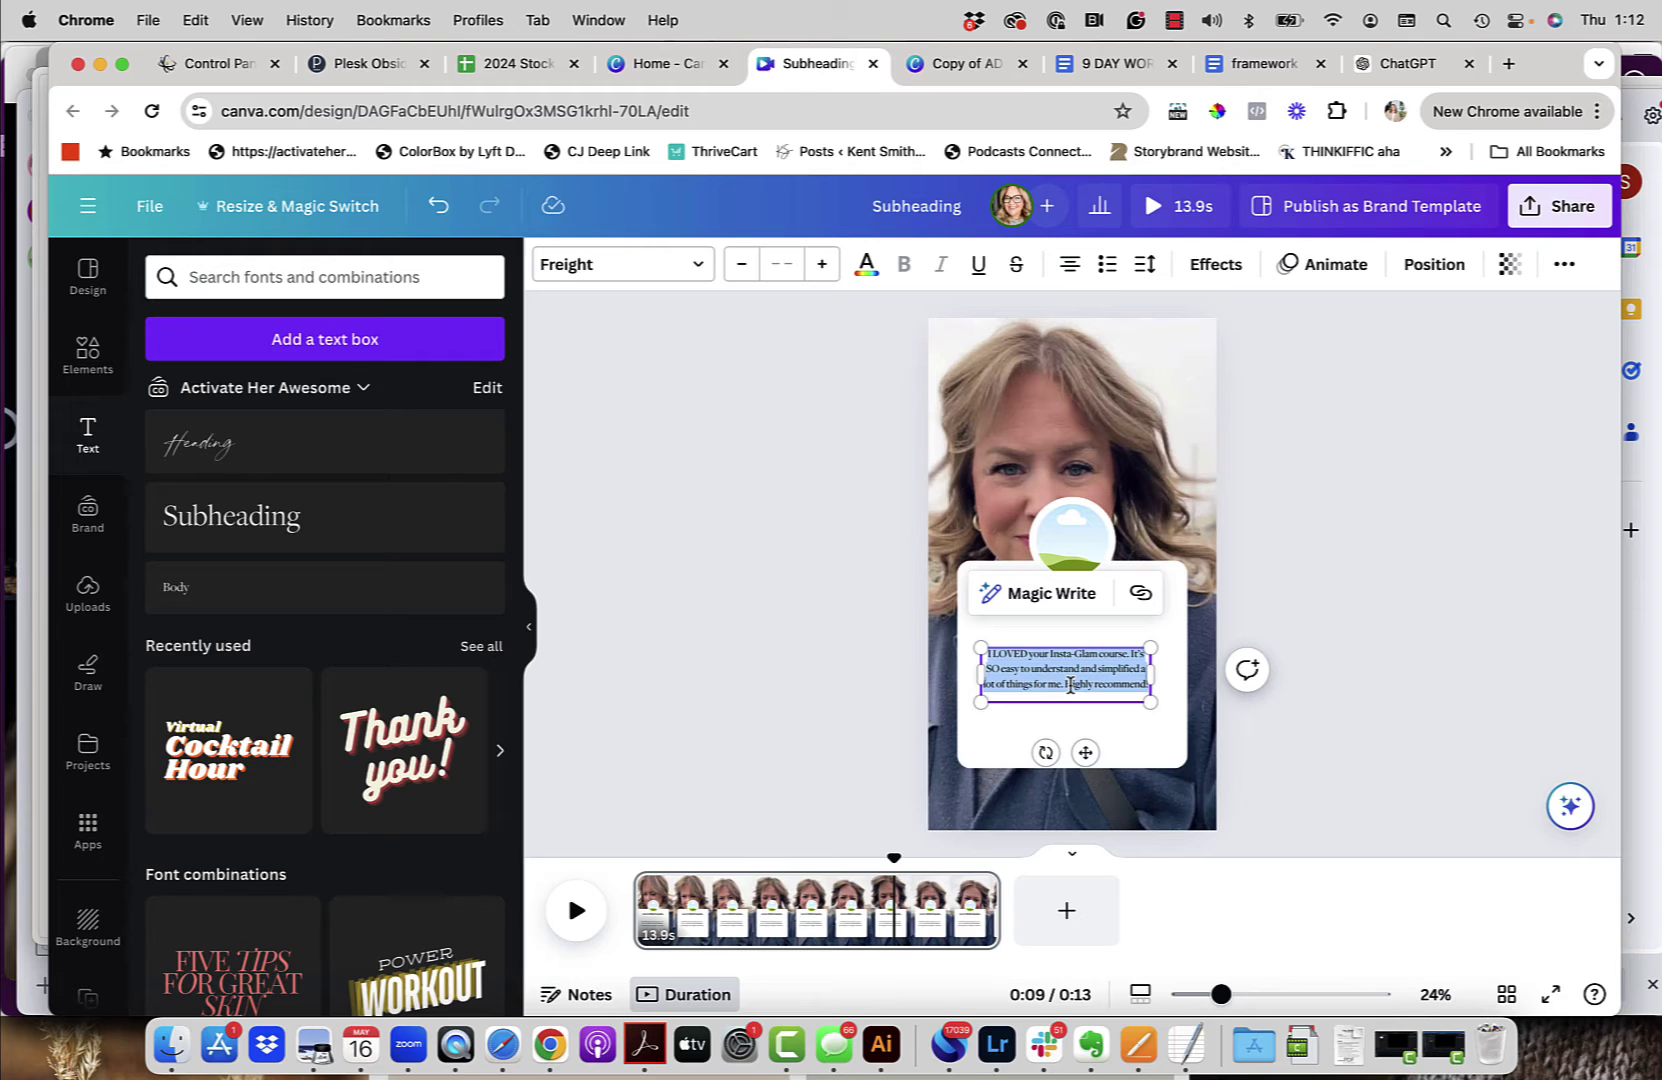
{"action": "left_click", "coordinate": [787, 264]}
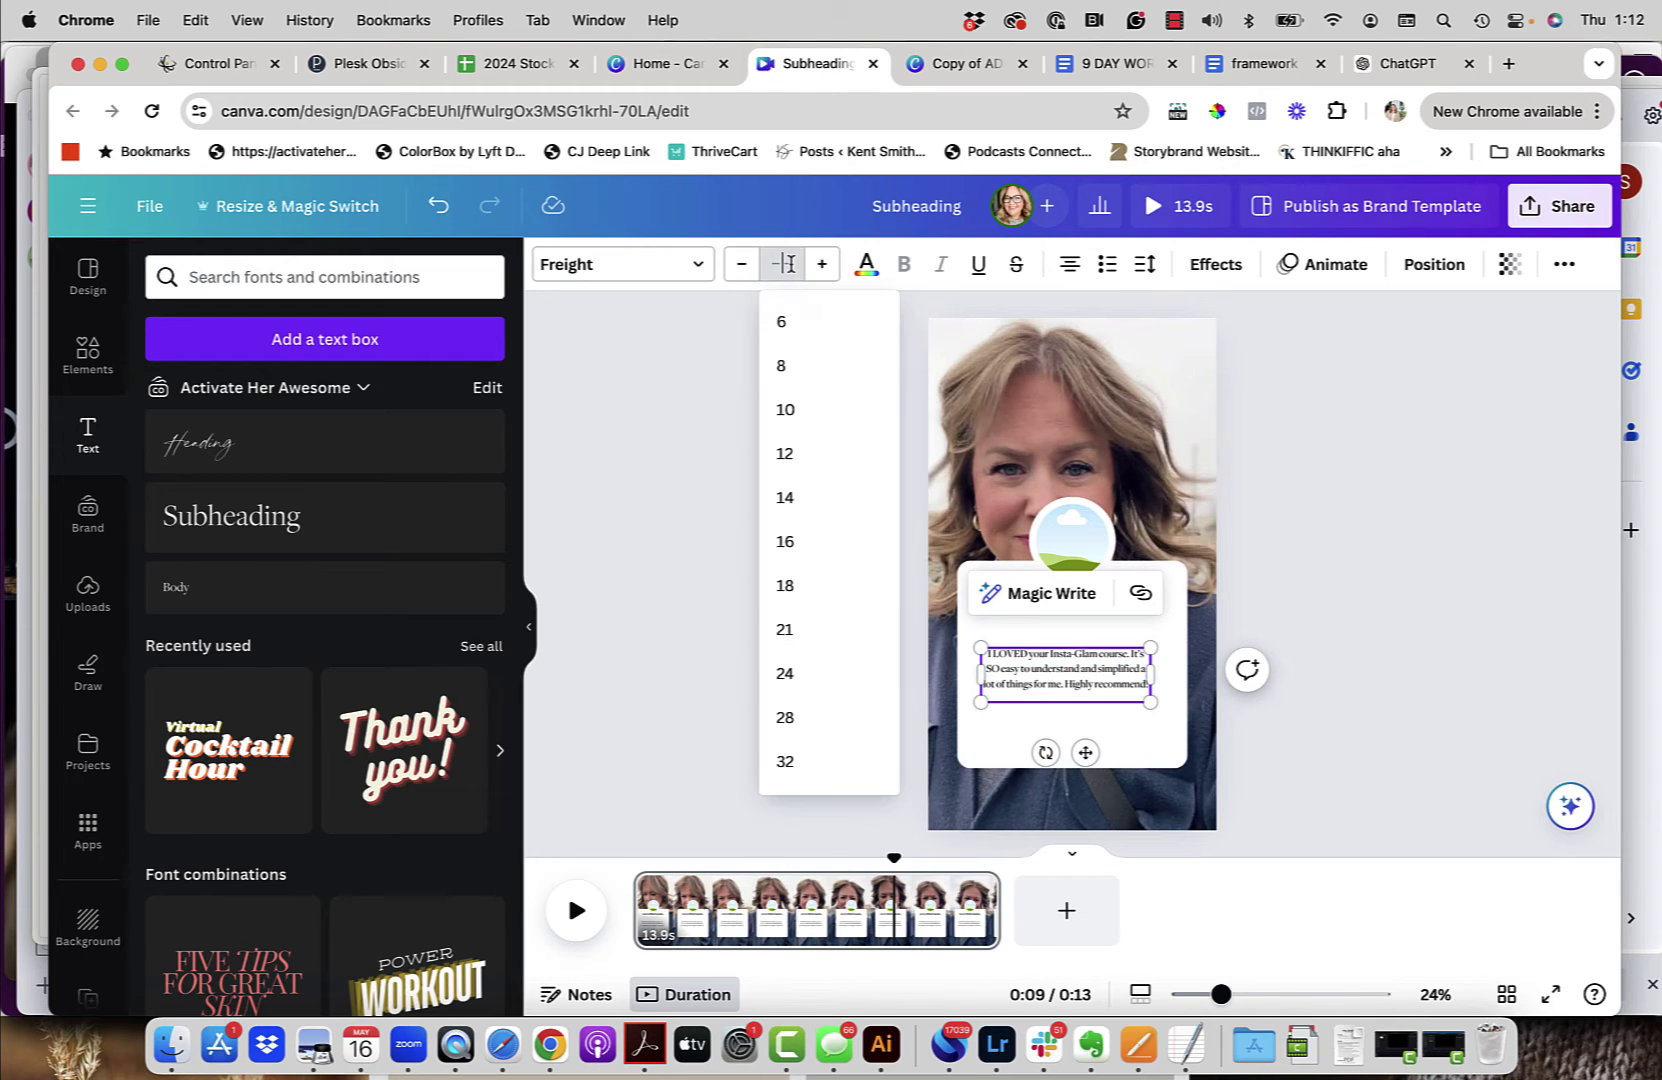
{"action": "scroll", "coordinate": [794, 668], "scroll_direction": "down", "scroll_amount": 3}
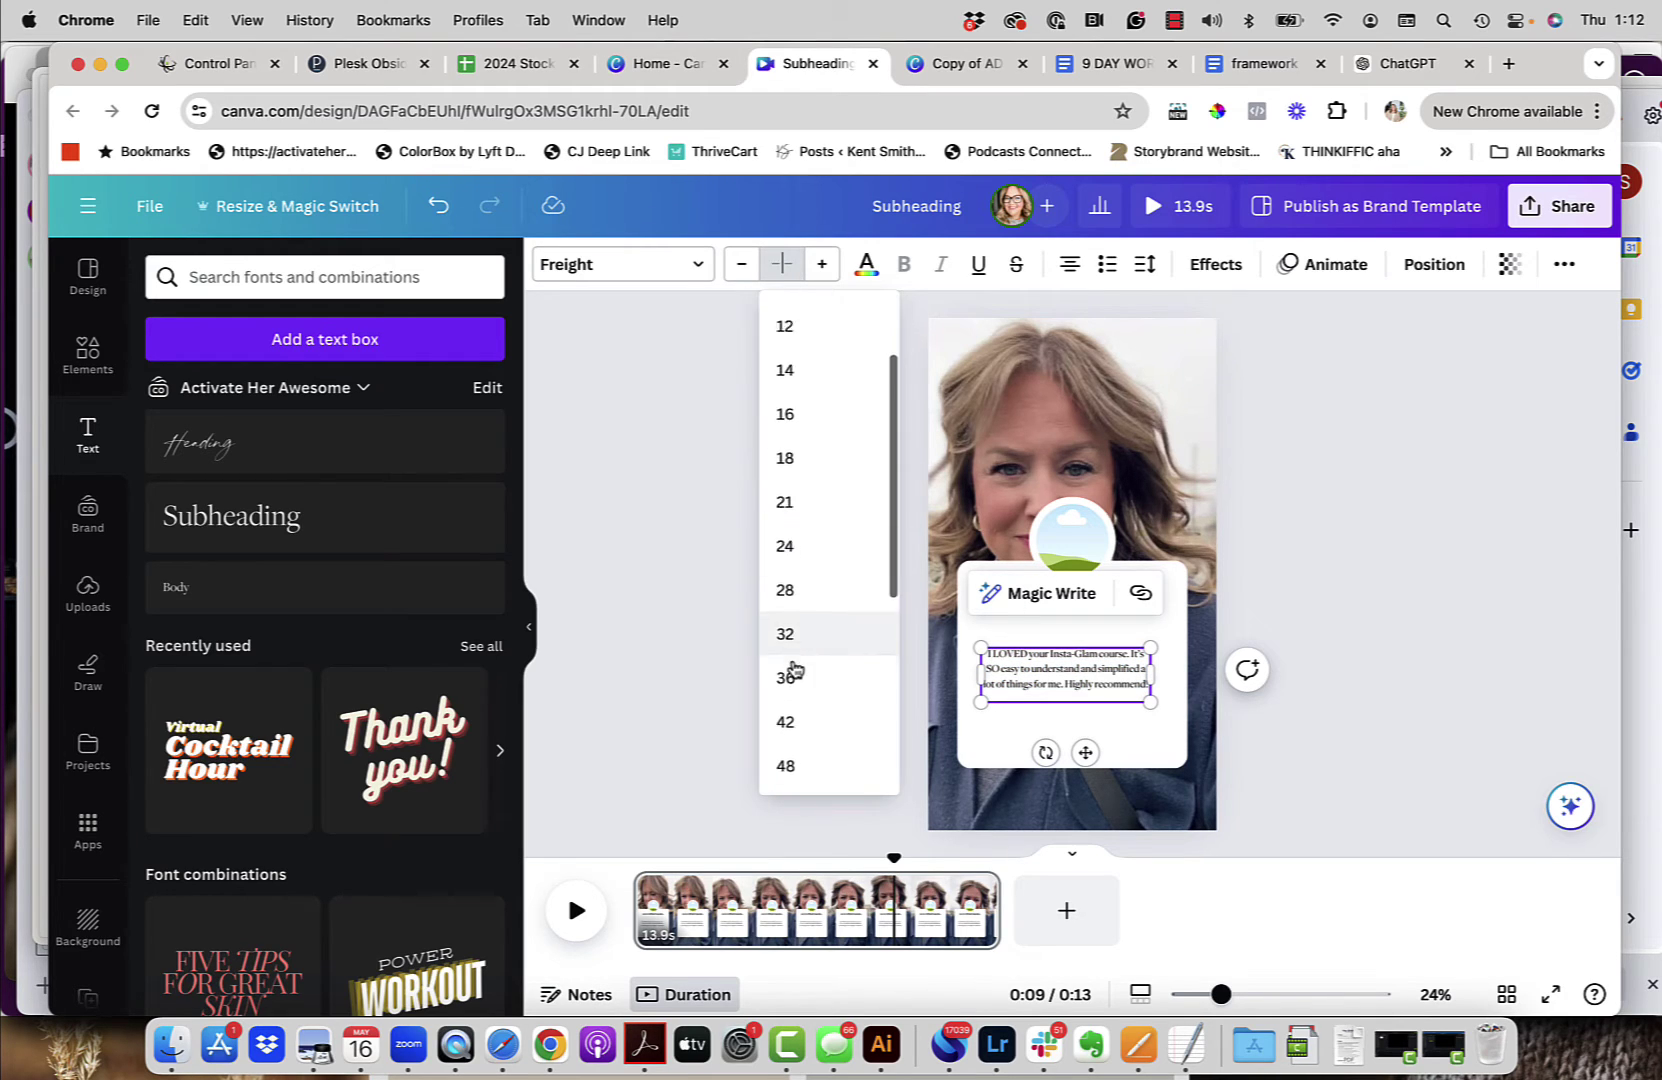
{"action": "left_click", "coordinate": [786, 703]}
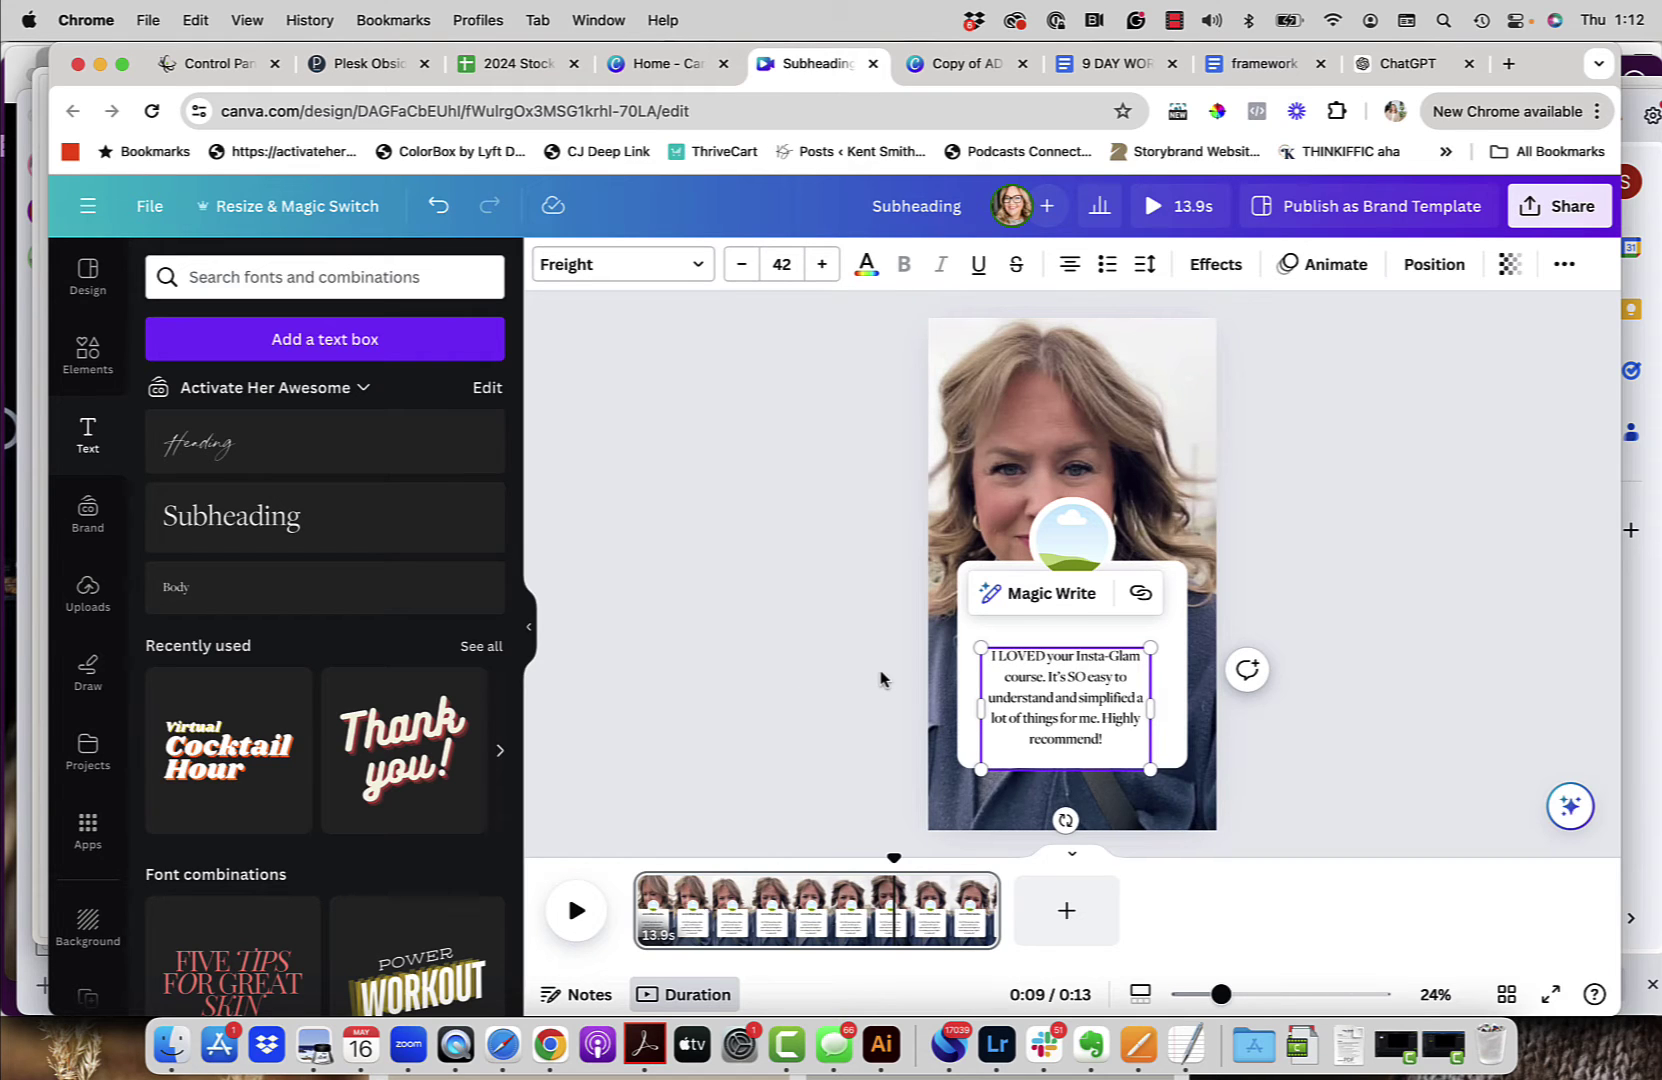
Step: Set the testimonial quote in the Now font and make it bold
{"action": "left_click", "coordinate": [657, 267]}
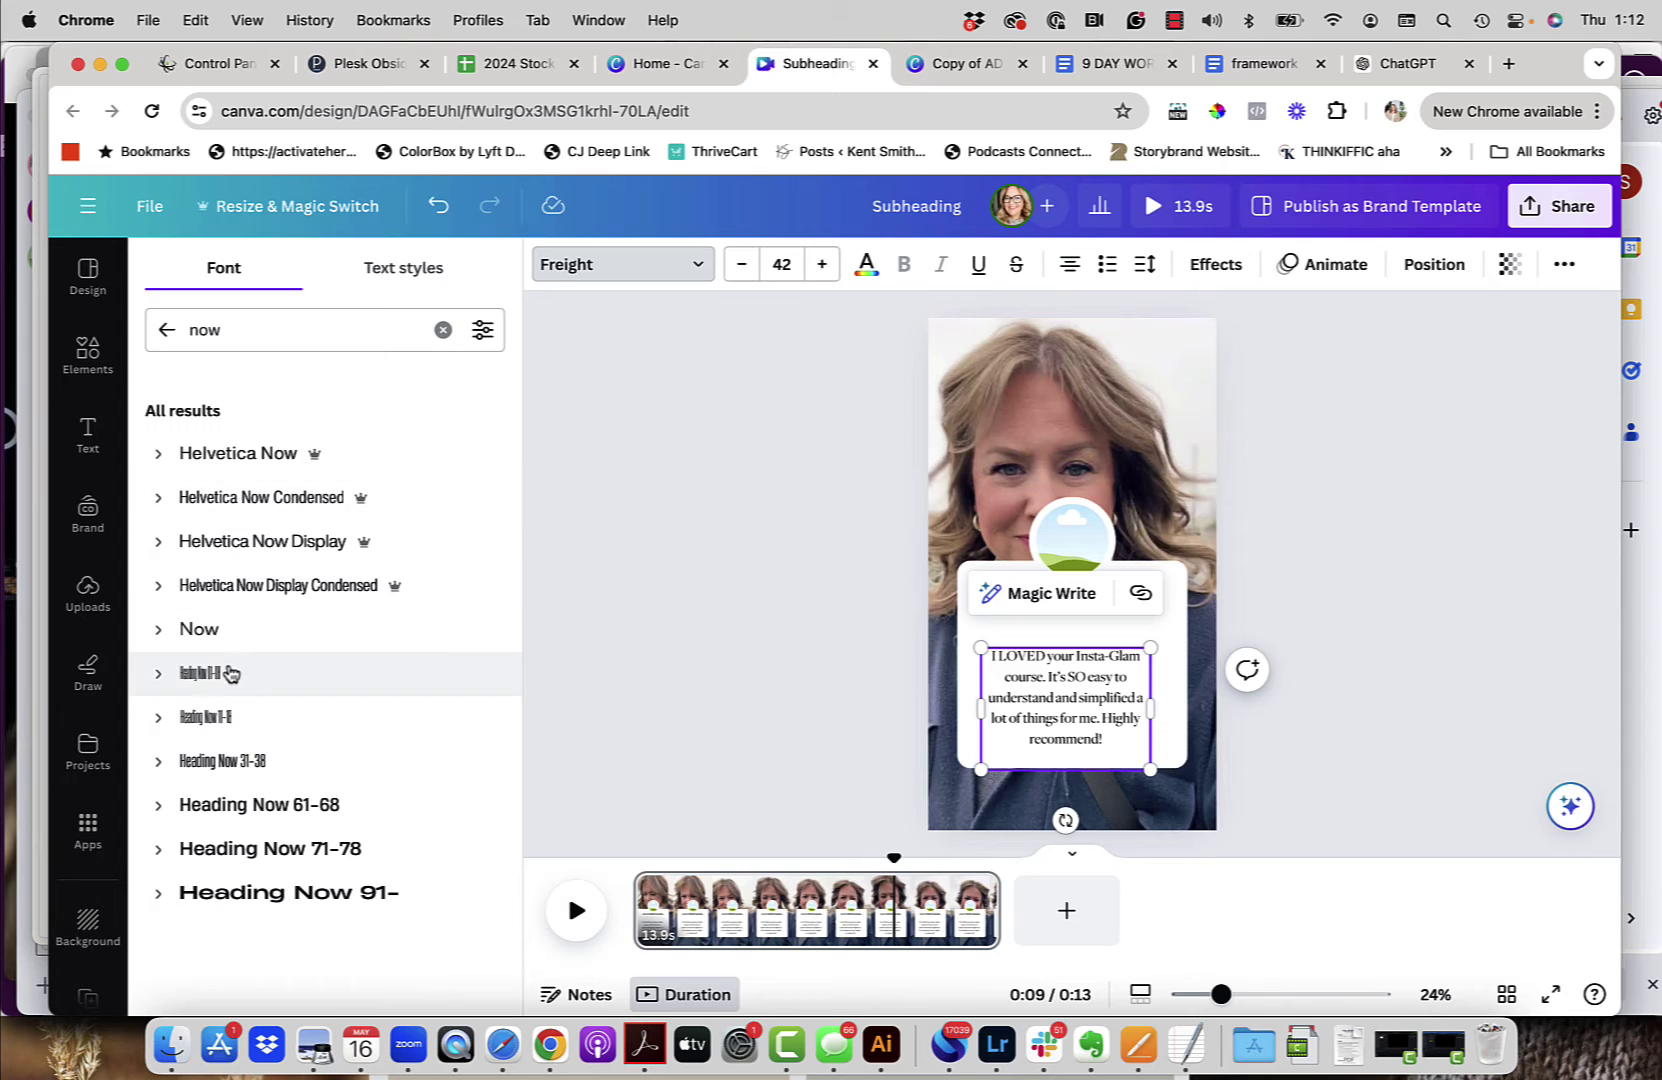
{"action": "left_click", "coordinate": [226, 629]}
{"action": "left_click", "coordinate": [903, 264]}
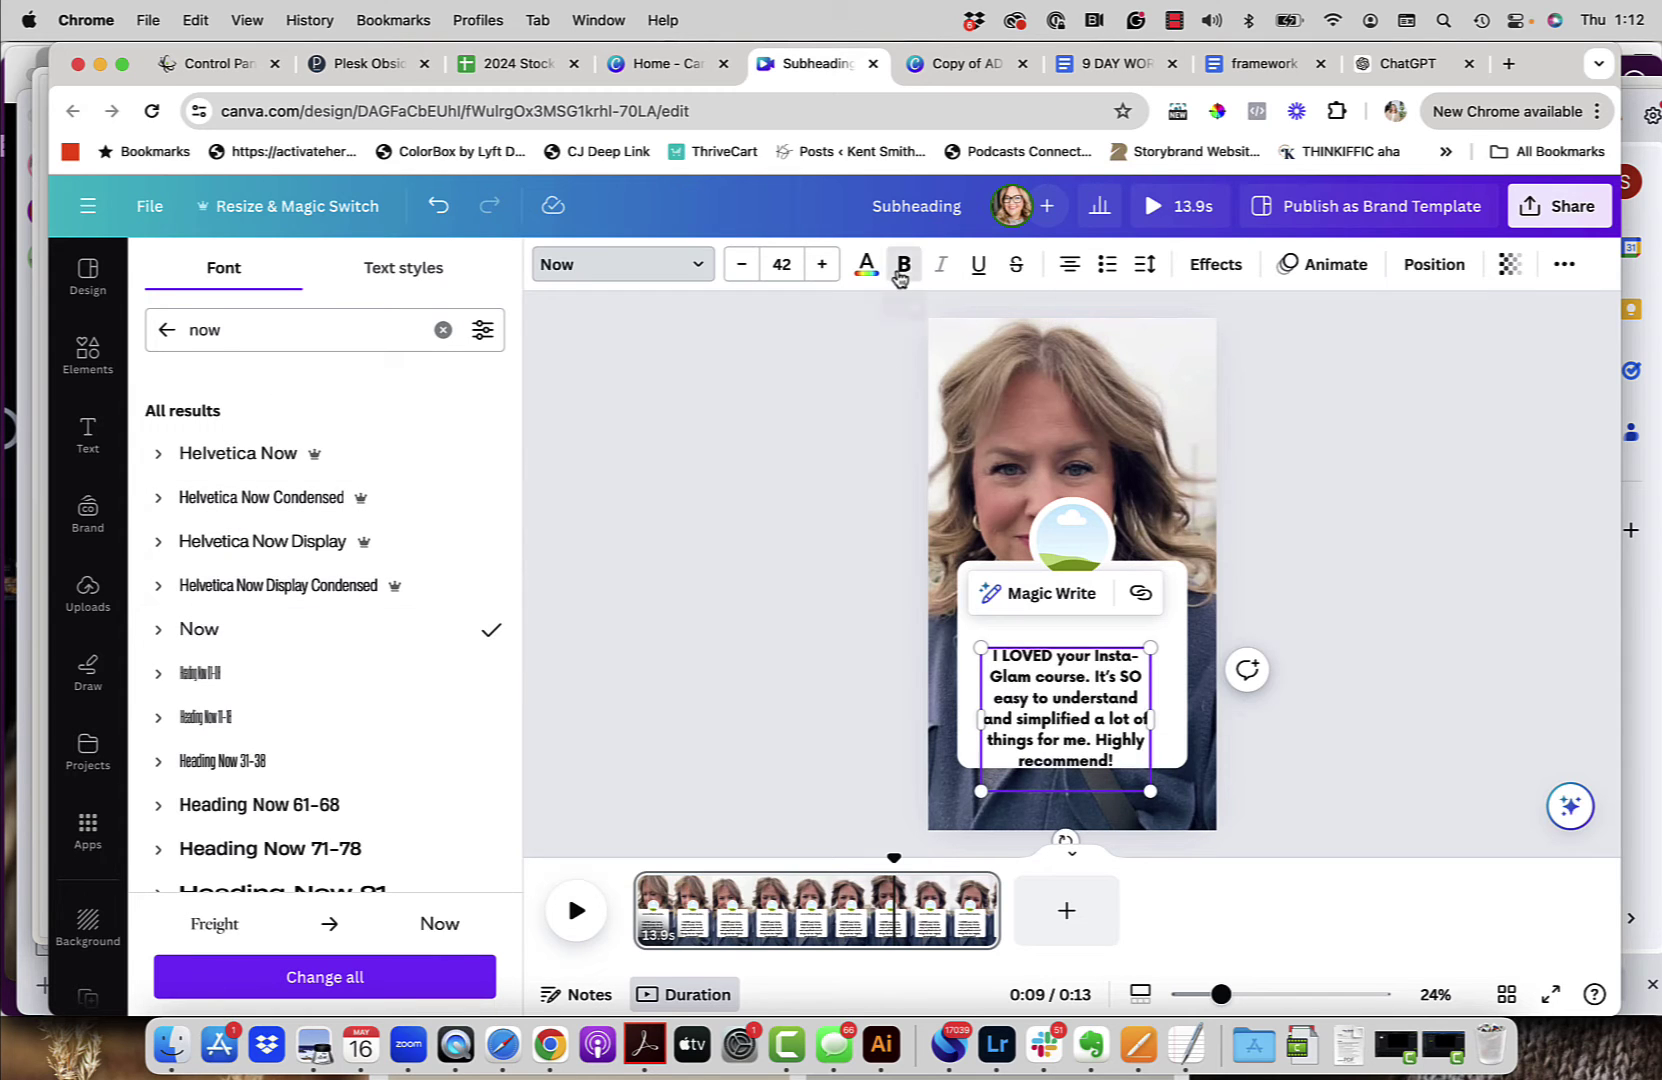
{"action": "left_click", "coordinate": [786, 616]}
Step: Widen the quote's text box and centre it on the white card
{"action": "left_click_drag", "start_coordinate": [1096, 723], "coordinate": [1180, 684]}
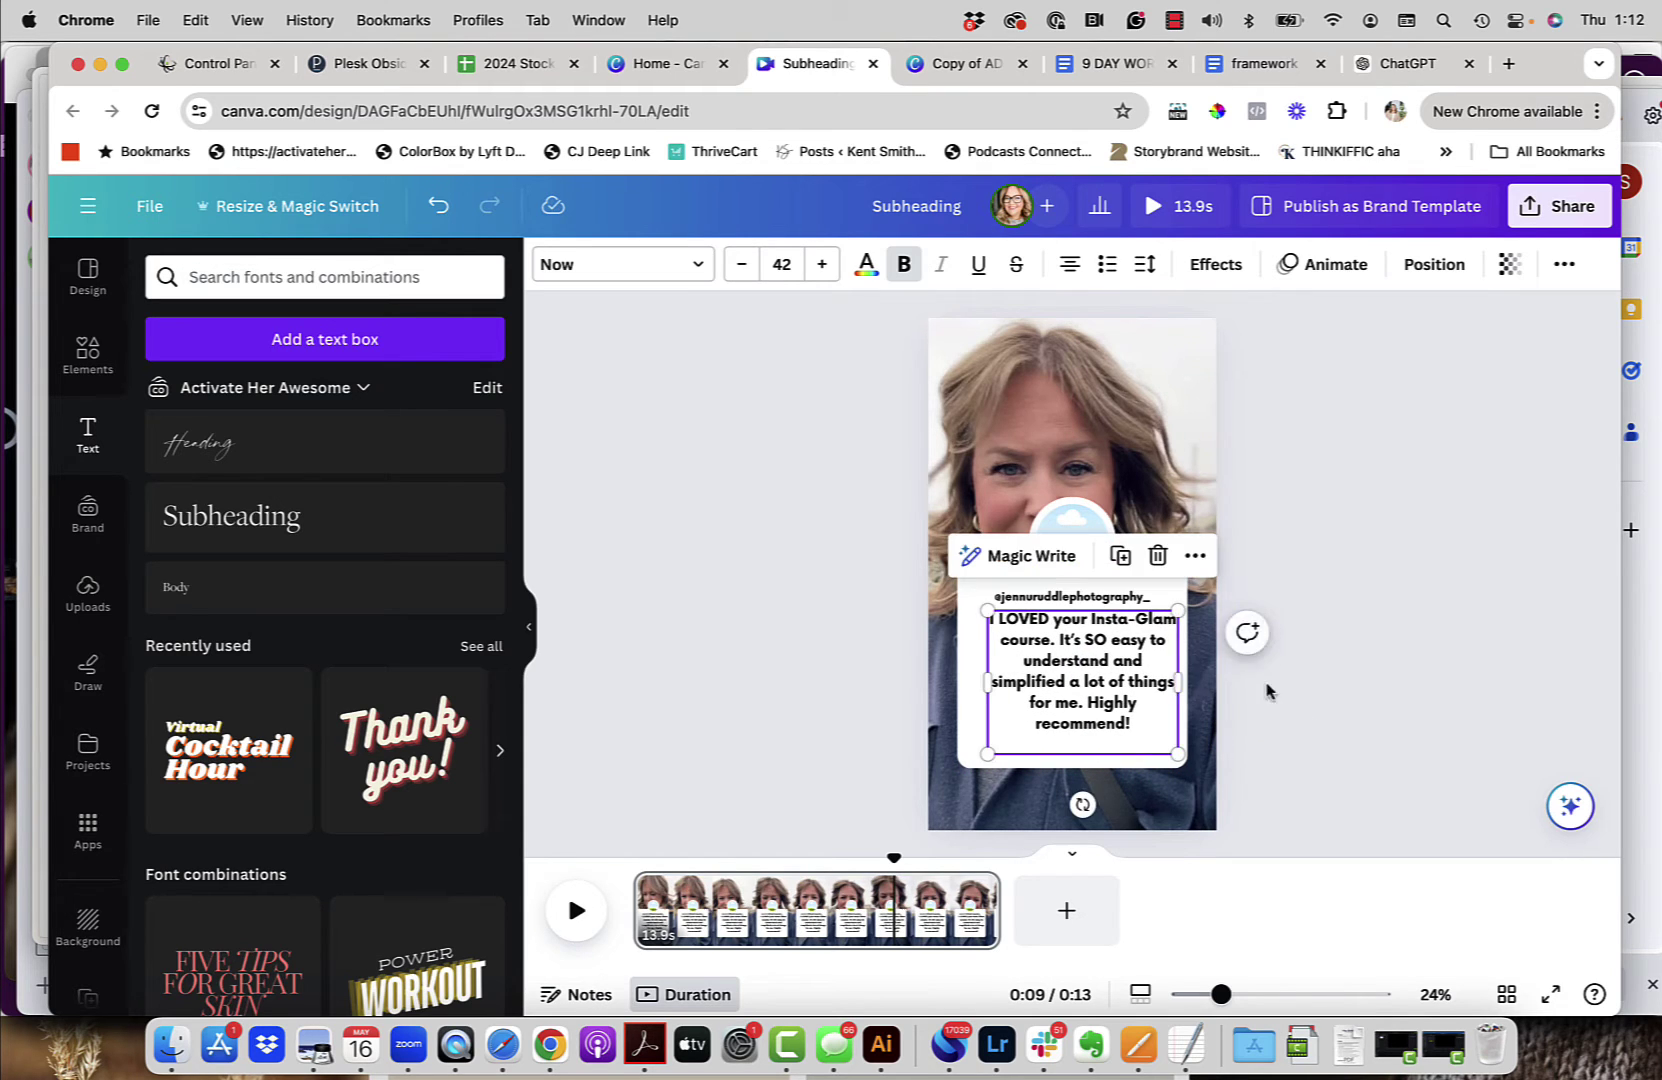
{"action": "left_click_drag", "start_coordinate": [977, 697], "coordinate": [968, 683]}
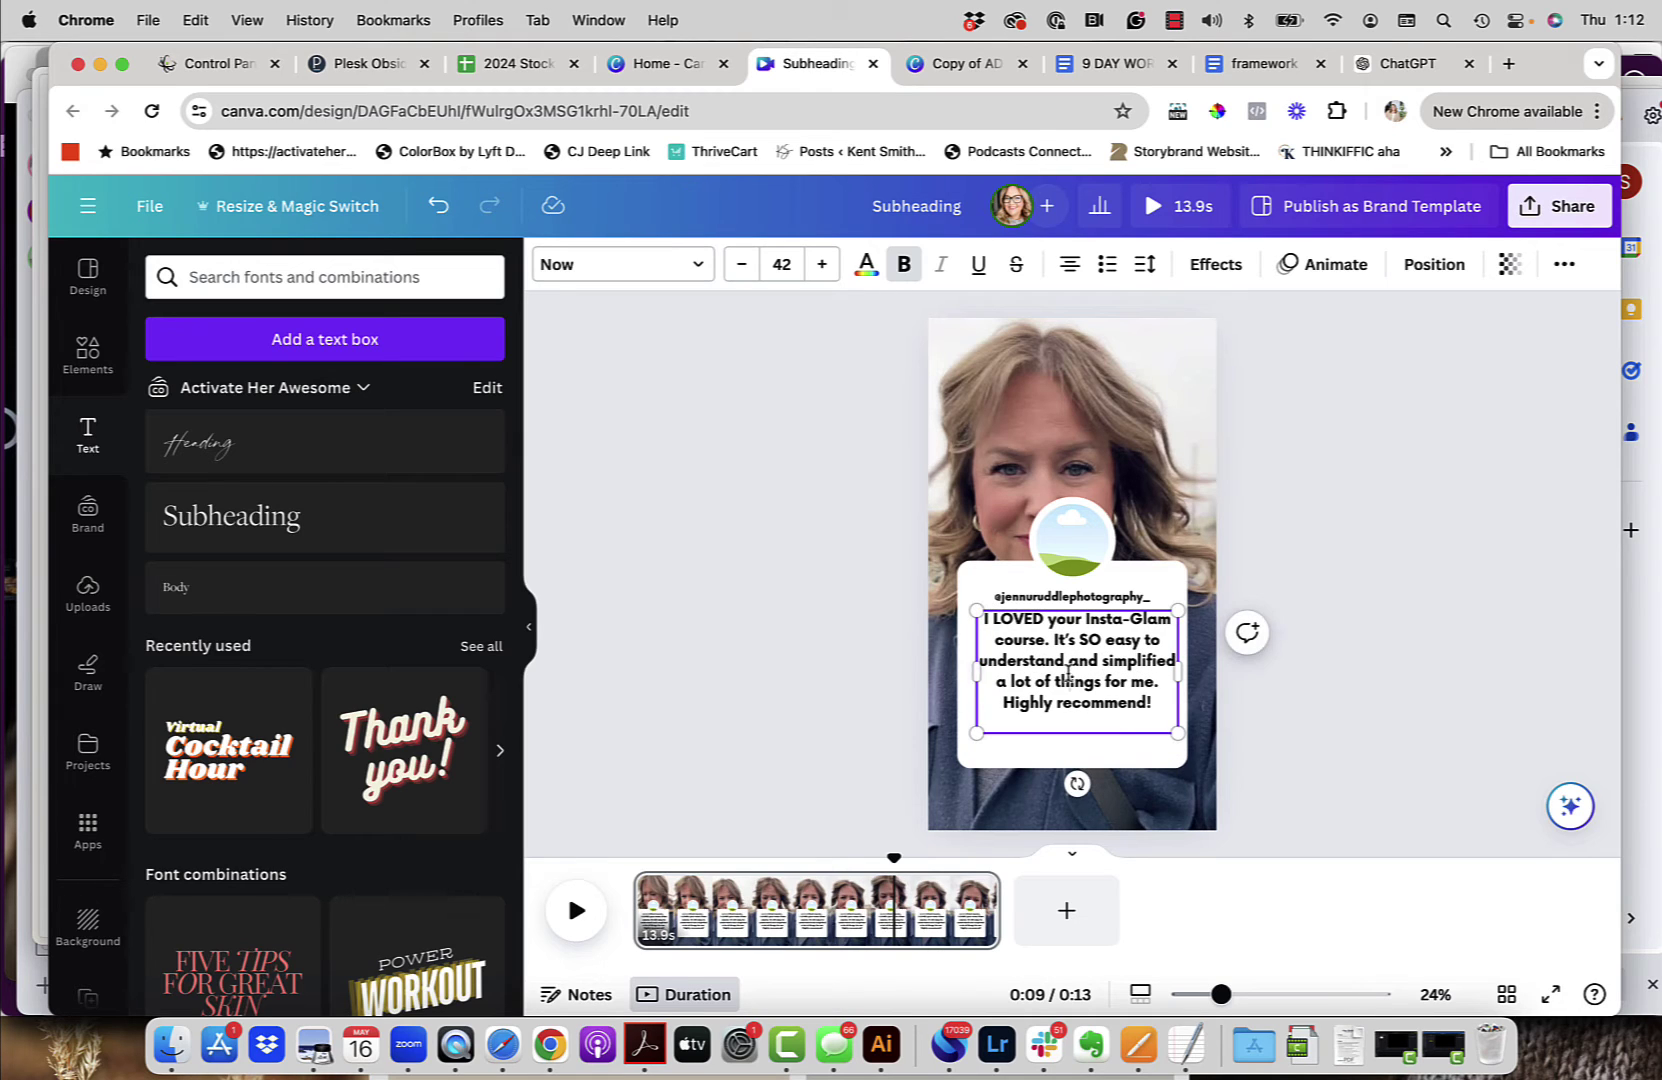
{"action": "left_click", "coordinate": [1265, 677]}
{"action": "left_click", "coordinate": [1152, 667]}
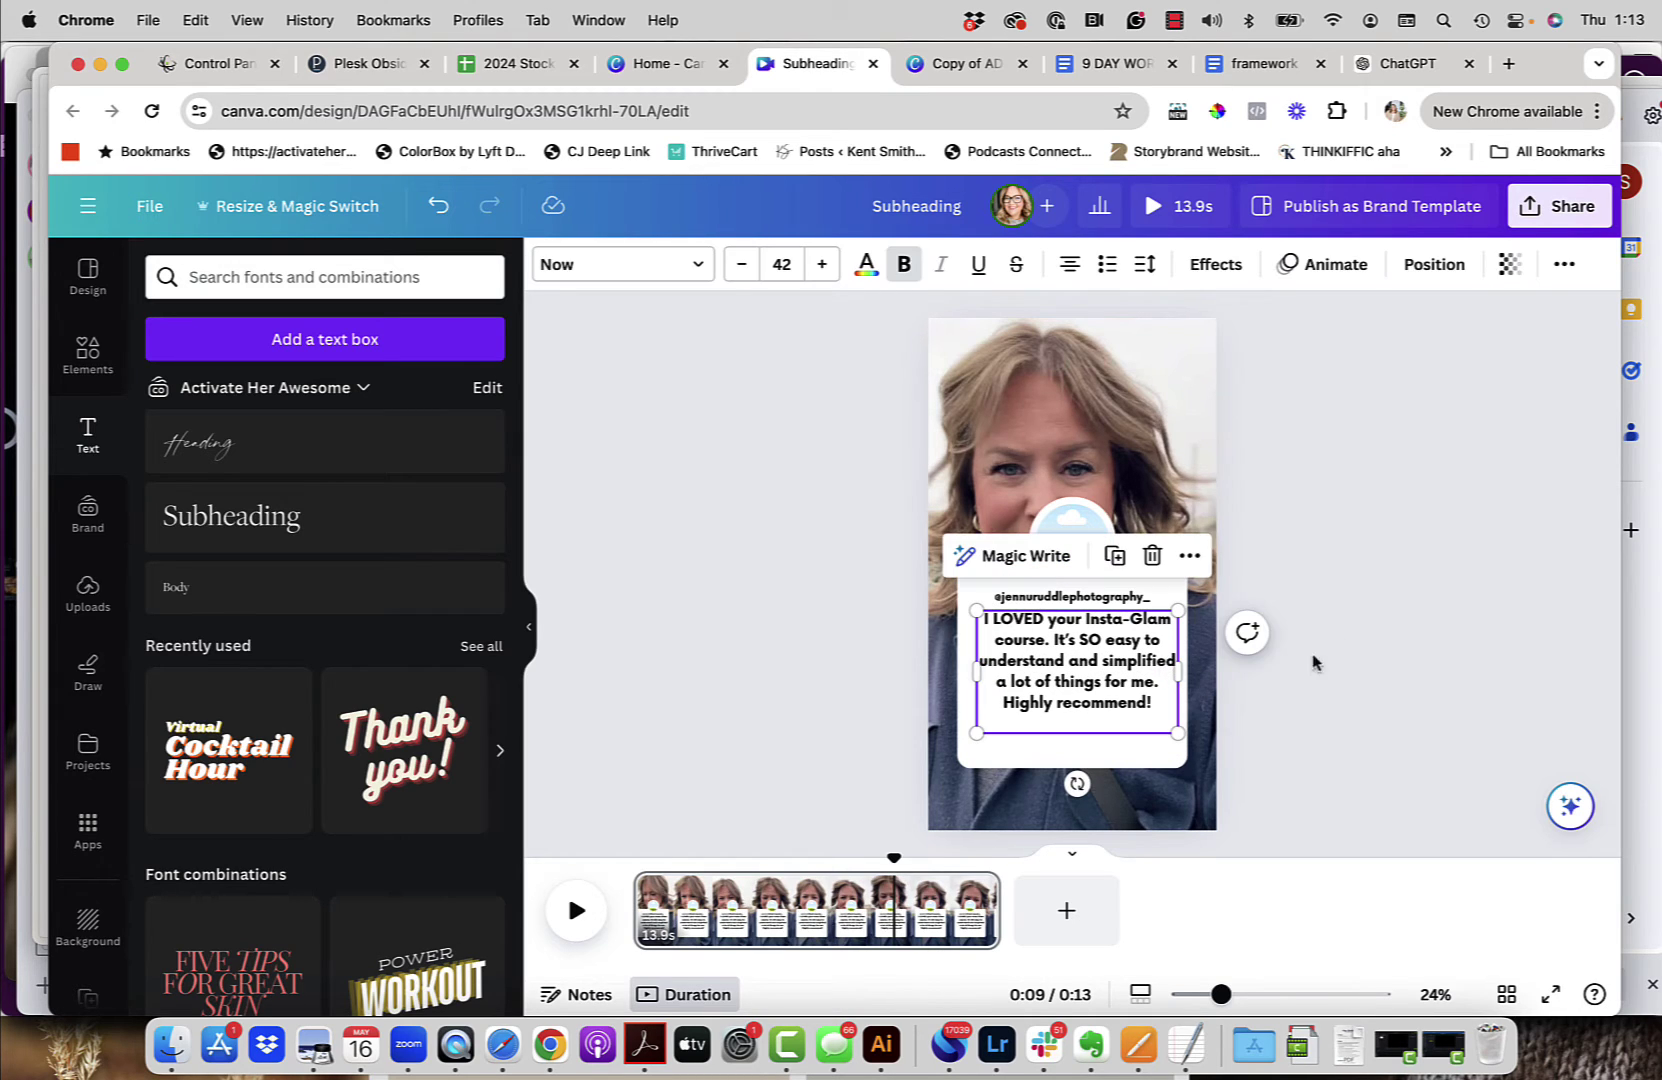
{"action": "left_click", "coordinate": [1374, 616]}
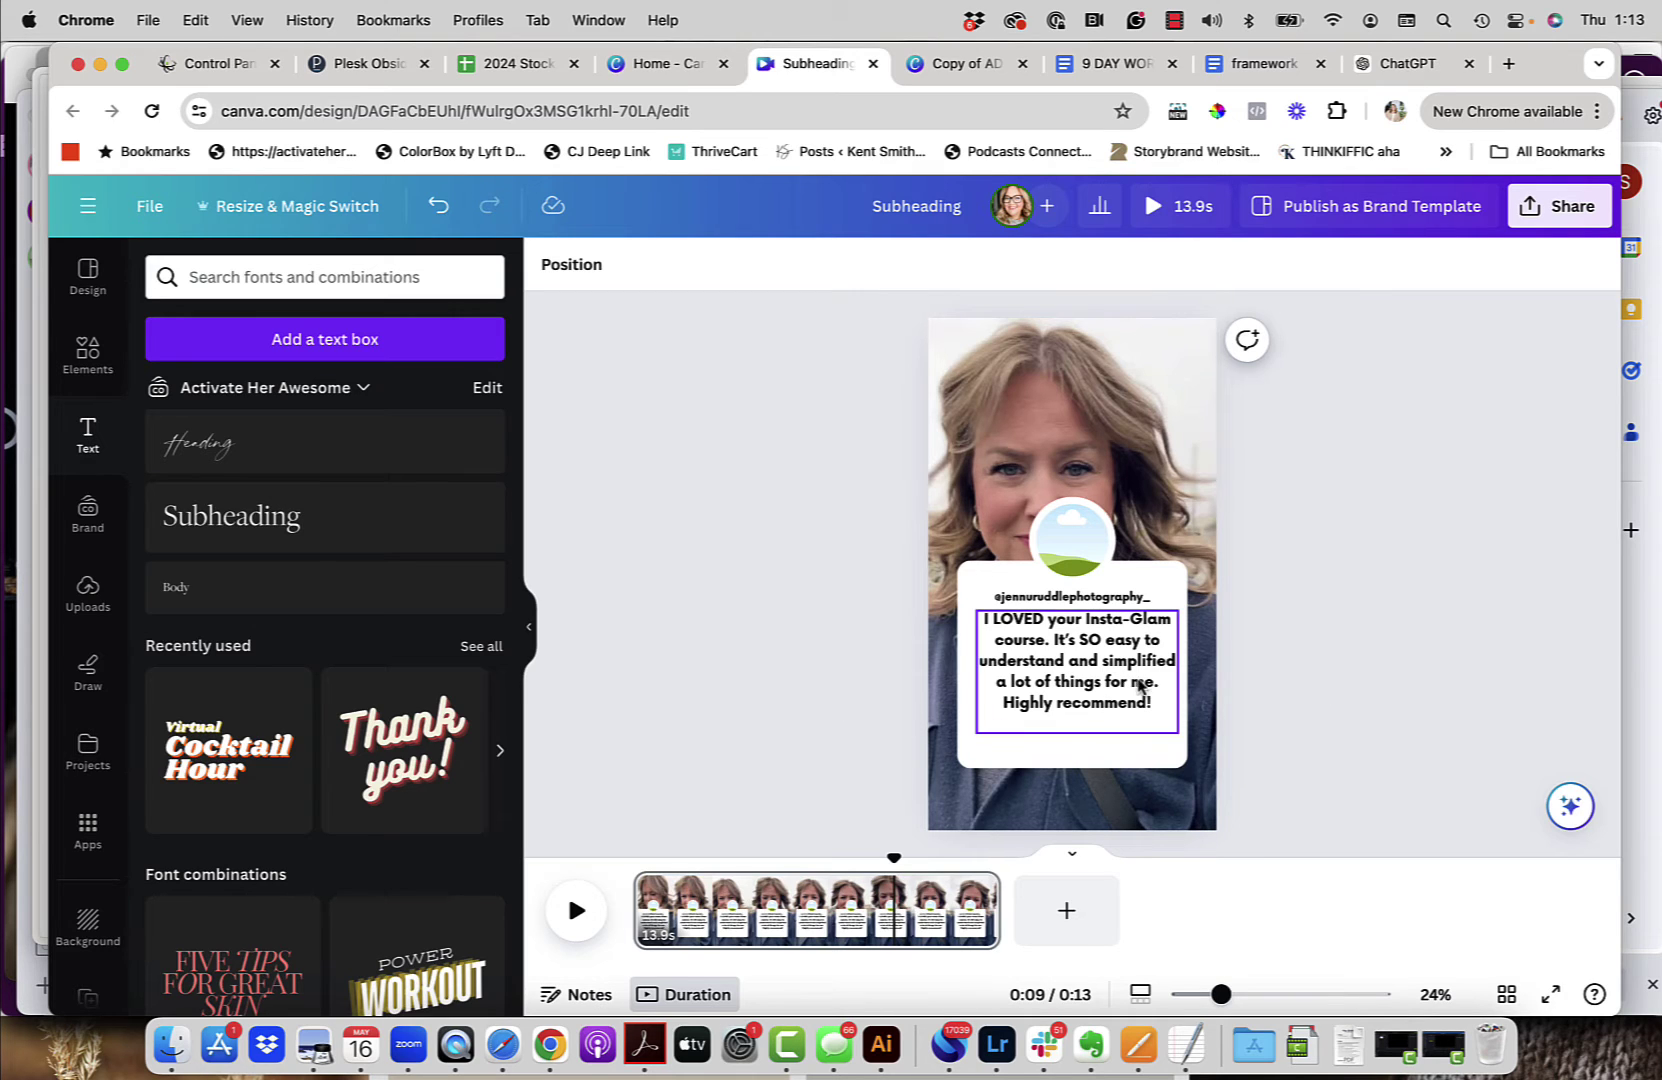
{"action": "left_click_drag", "start_coordinate": [1138, 686], "coordinate": [1138, 686]}
{"action": "left_click", "coordinate": [1330, 645]}
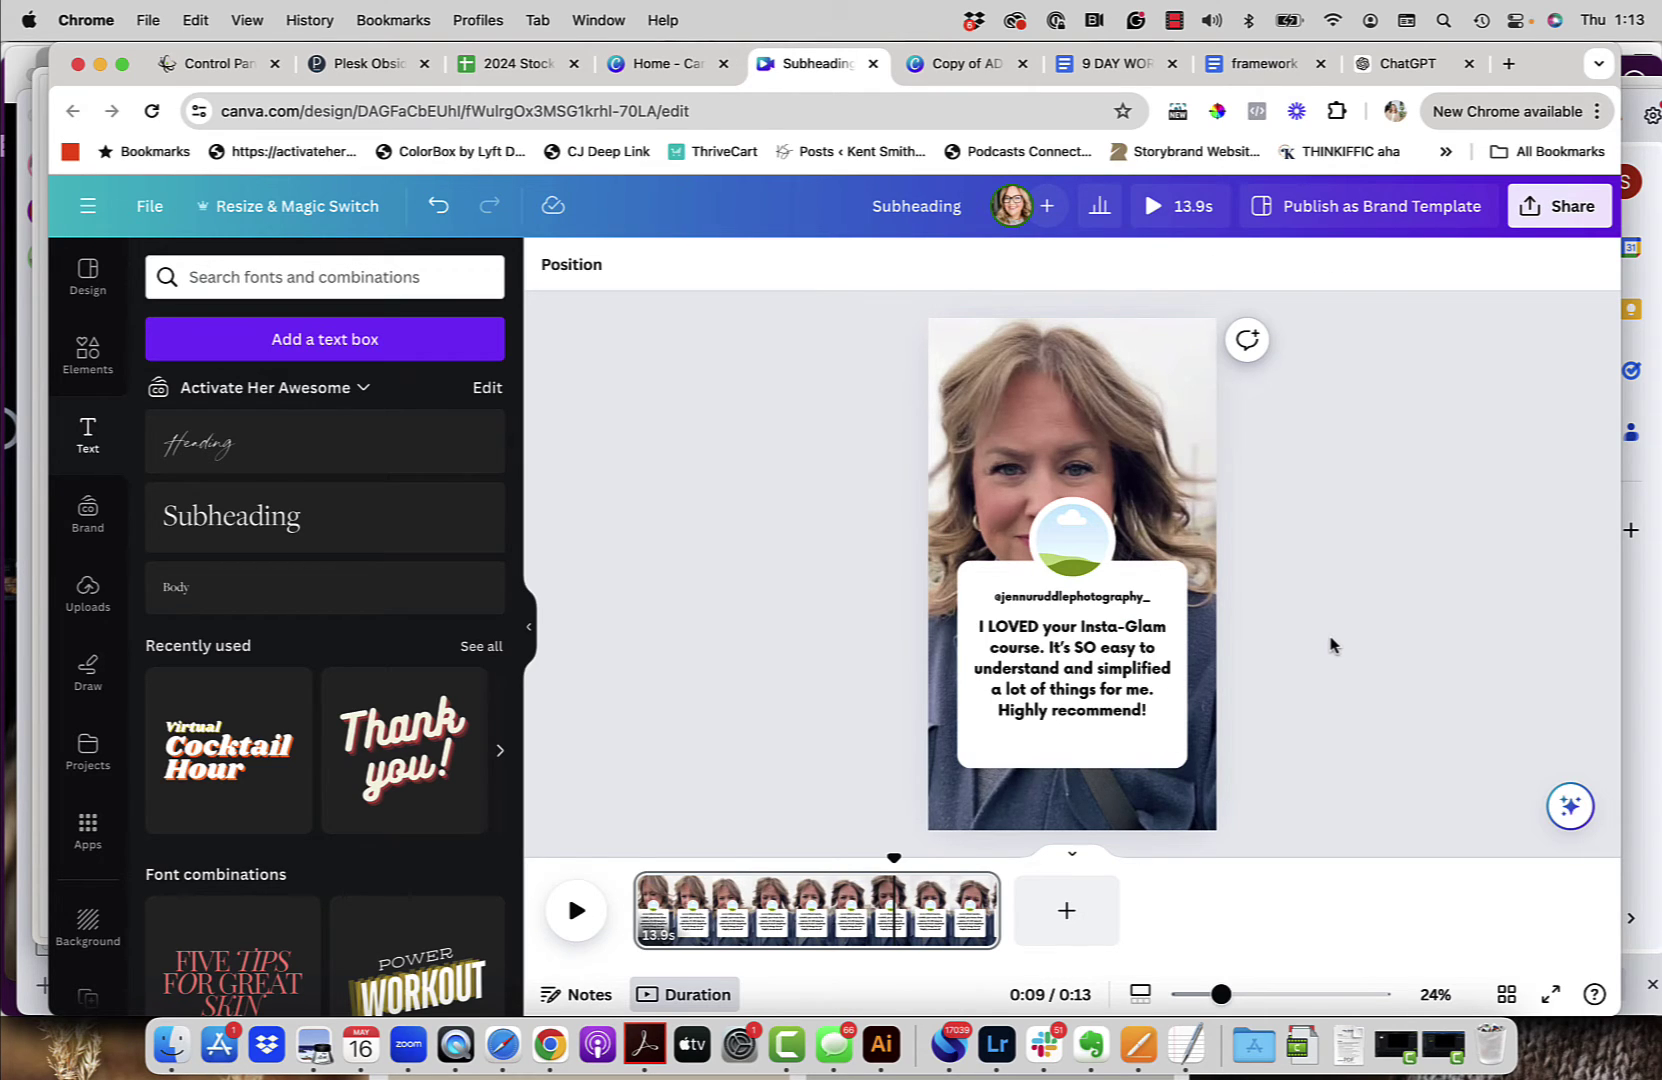
{"action": "left_click", "coordinate": [1111, 731]}
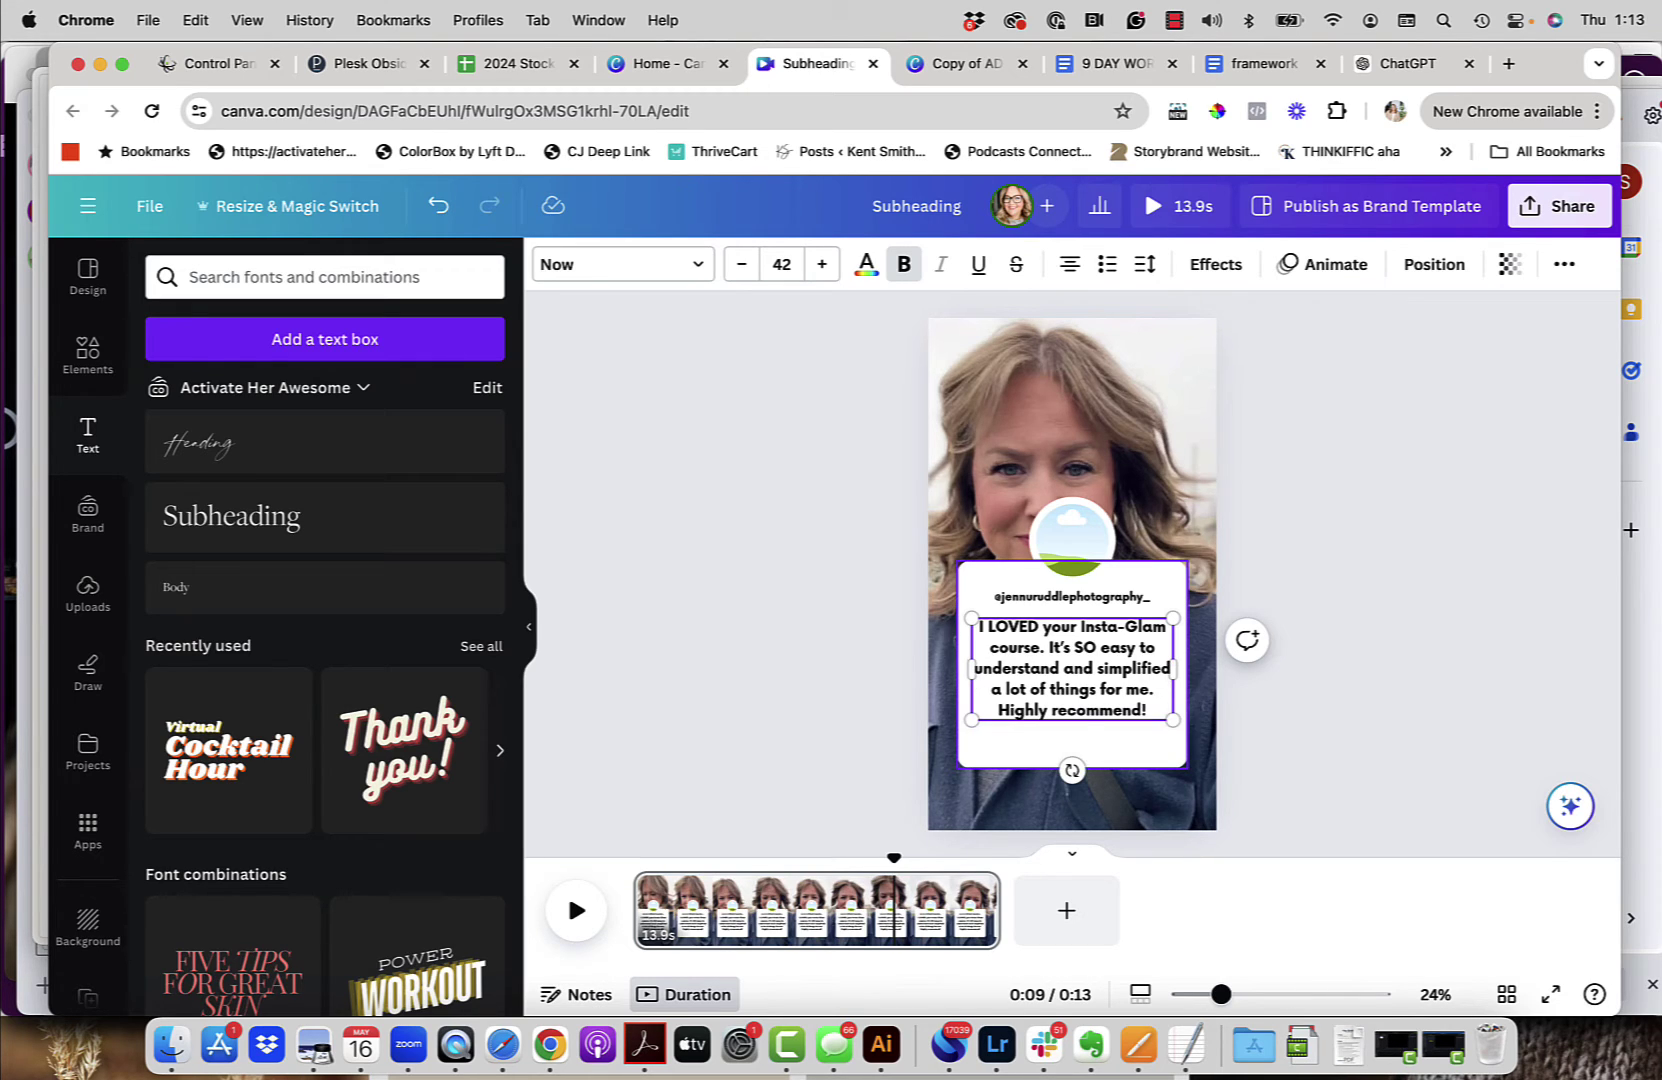
{"action": "left_click", "coordinate": [1290, 701]}
{"action": "left_click", "coordinate": [1140, 716]}
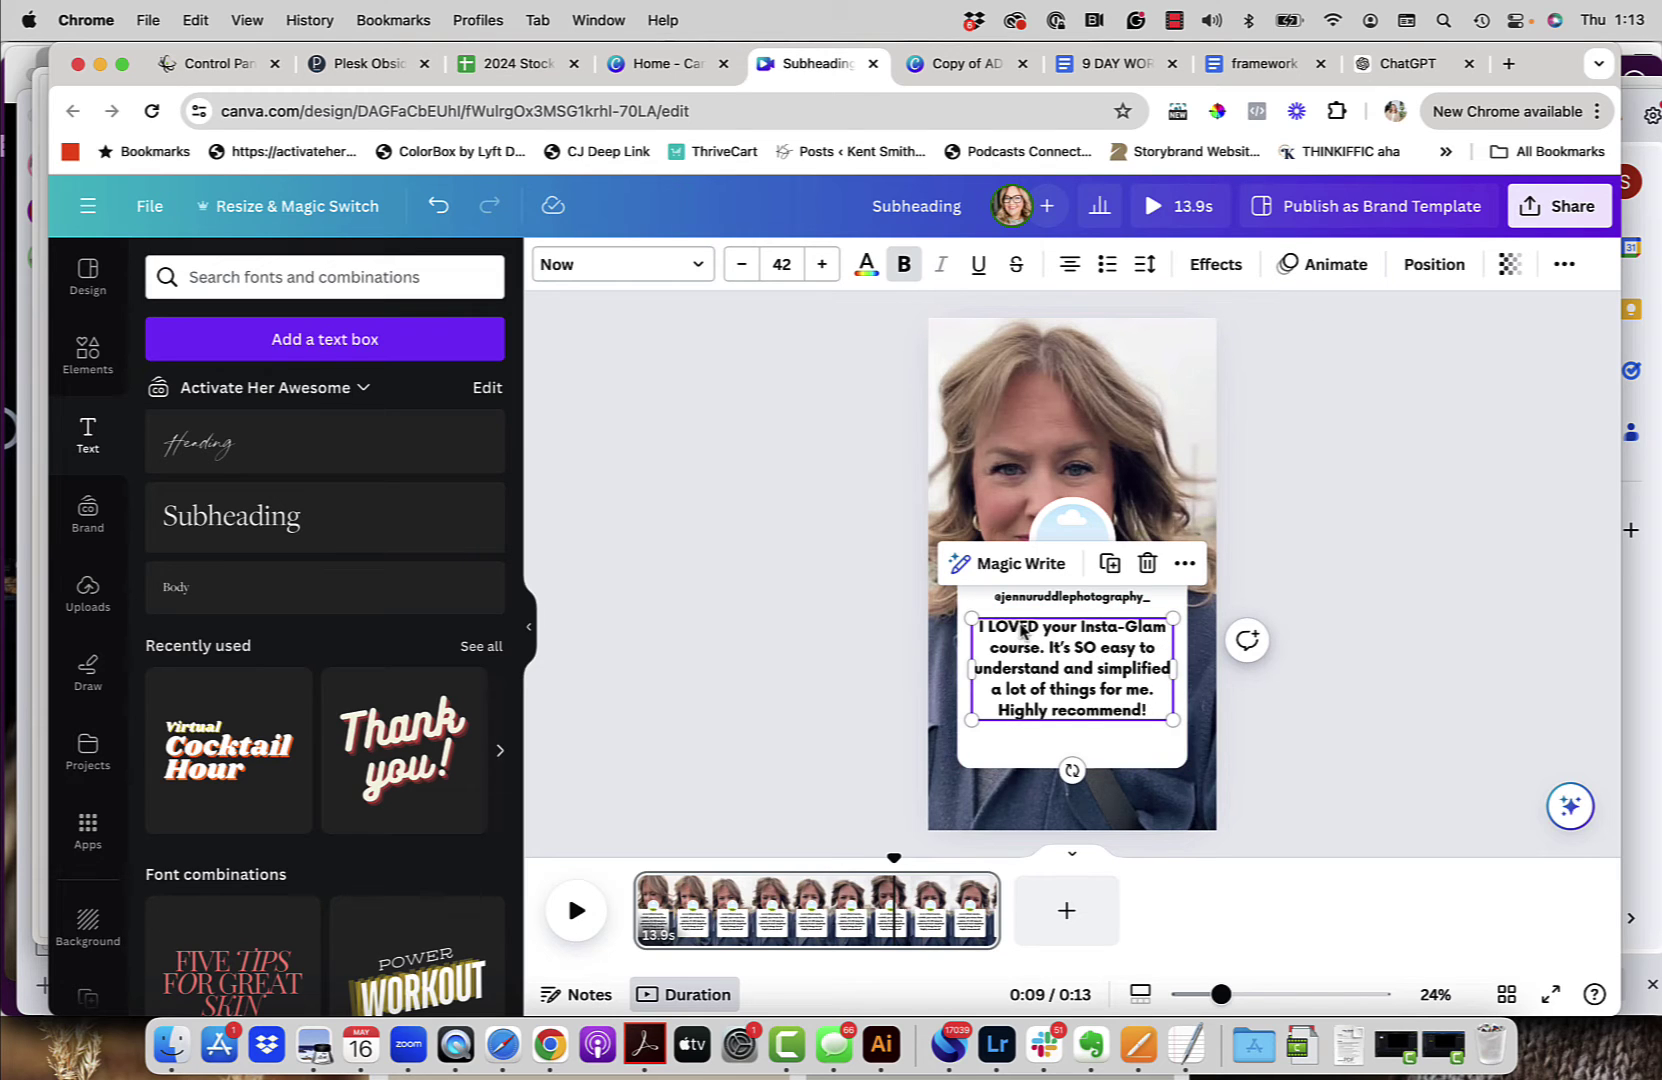
Step: Apply the Typewriter writing animation to the testimonial quote
{"action": "left_click", "coordinate": [1345, 265]}
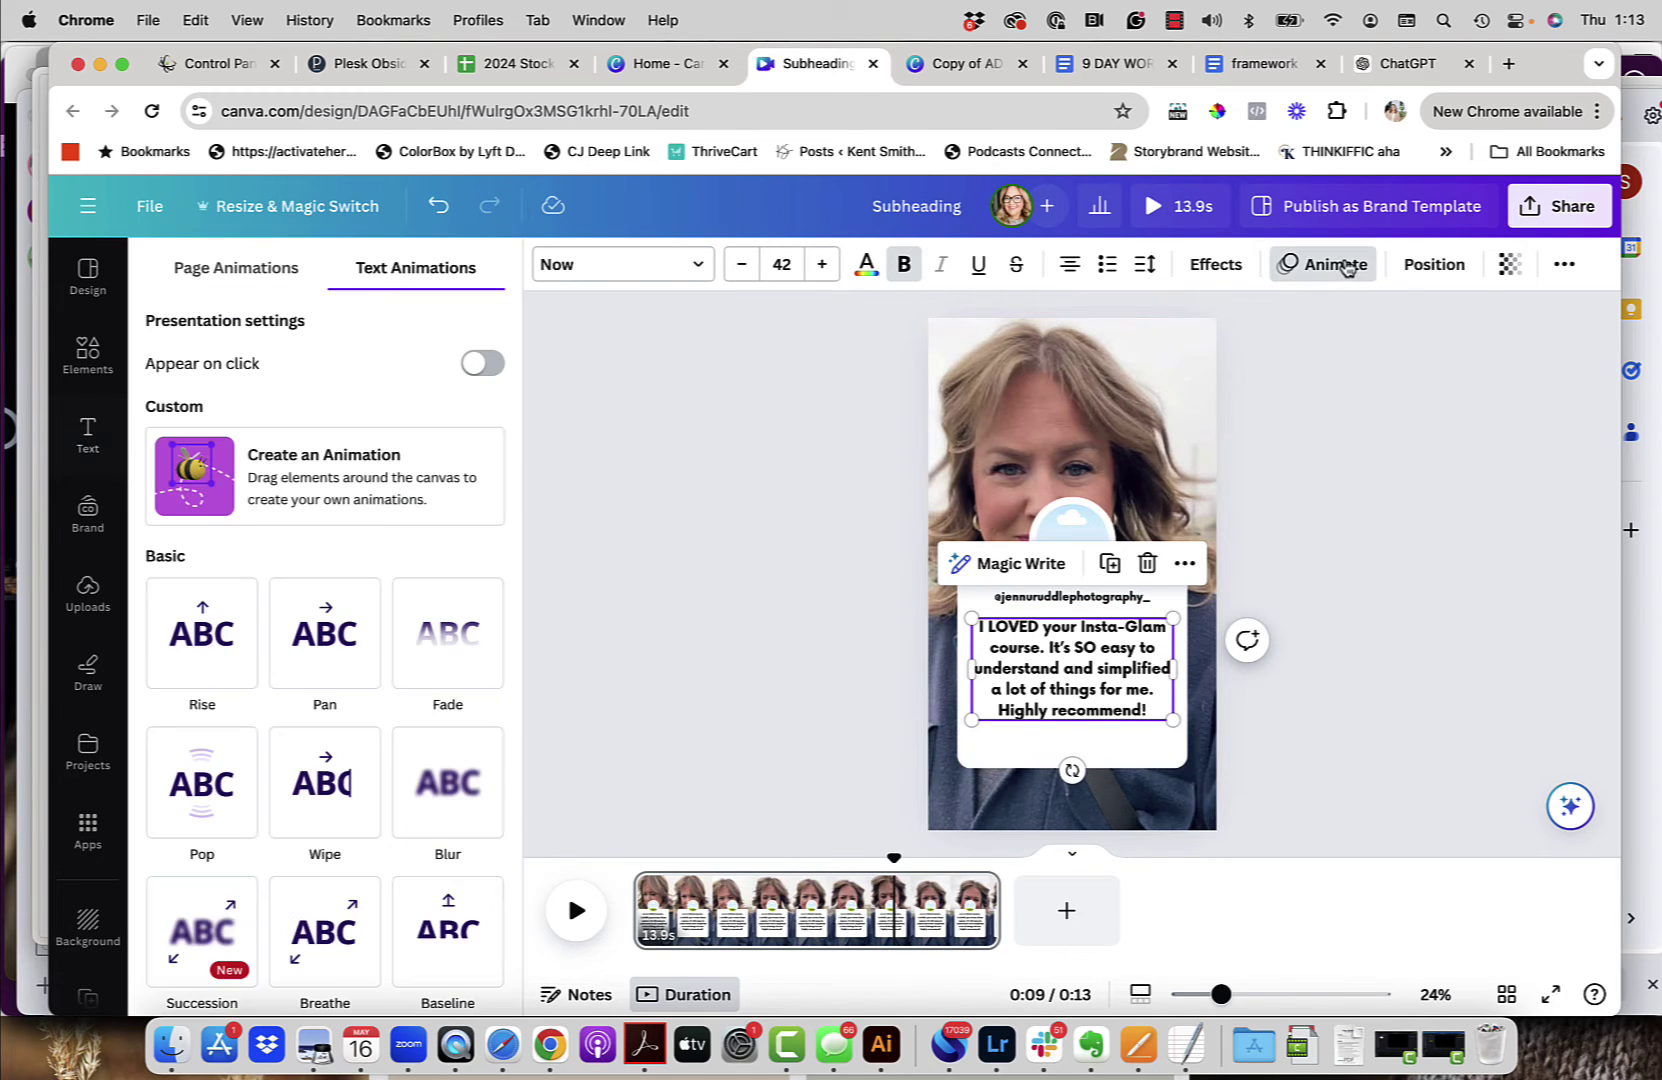
{"action": "scroll", "coordinate": [318, 785], "scroll_direction": "down", "scroll_amount": 5}
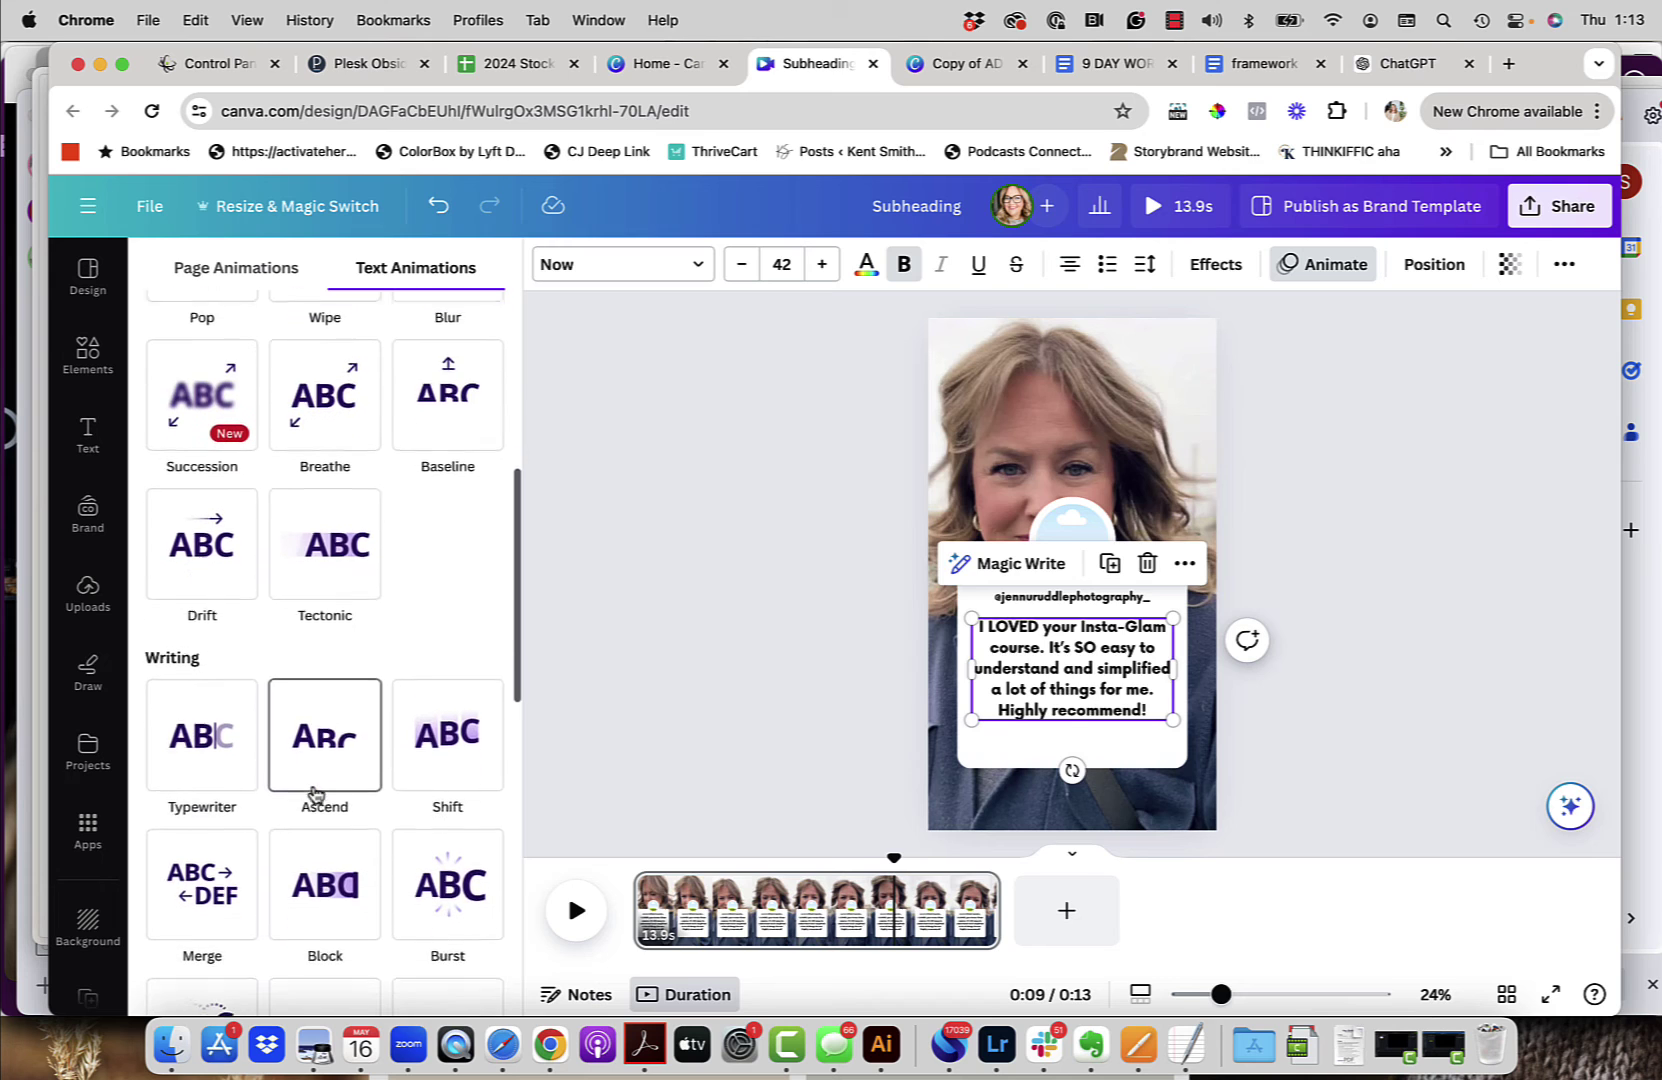
{"action": "left_click", "coordinate": [205, 752]}
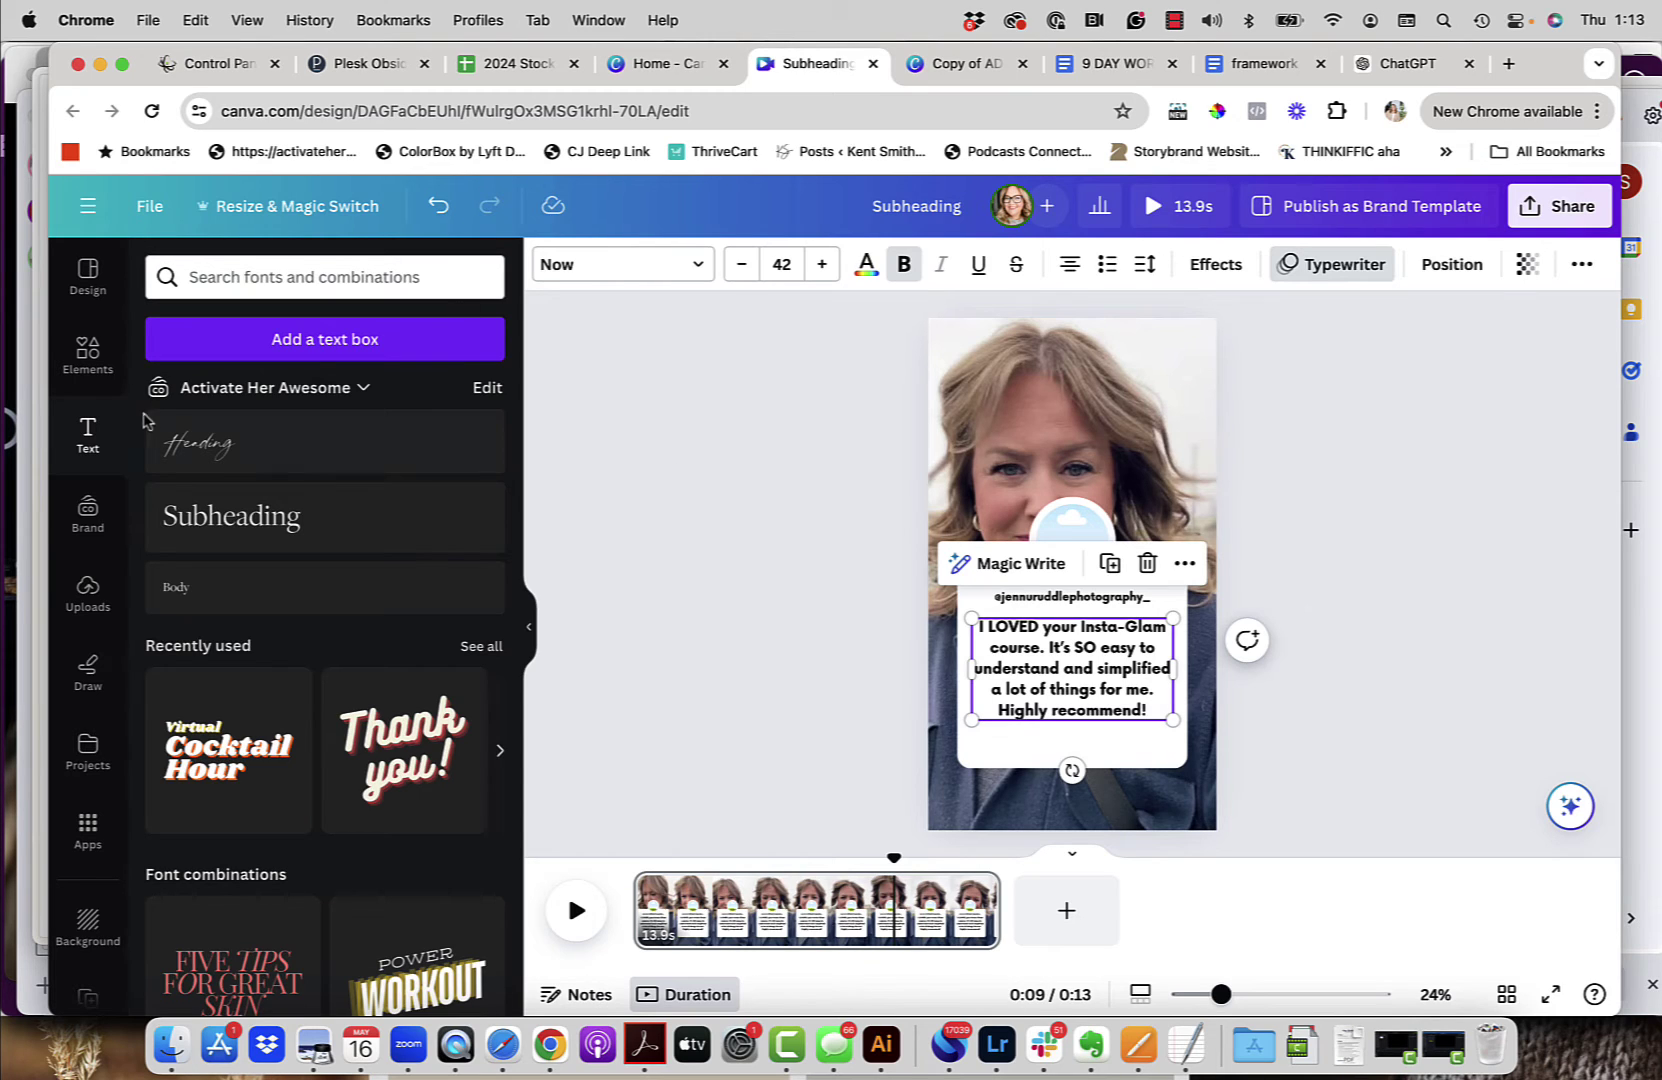
Step: Search Elements for '5 star' review graphics and add a five-star rating graphic
{"action": "left_click", "coordinate": [88, 362]}
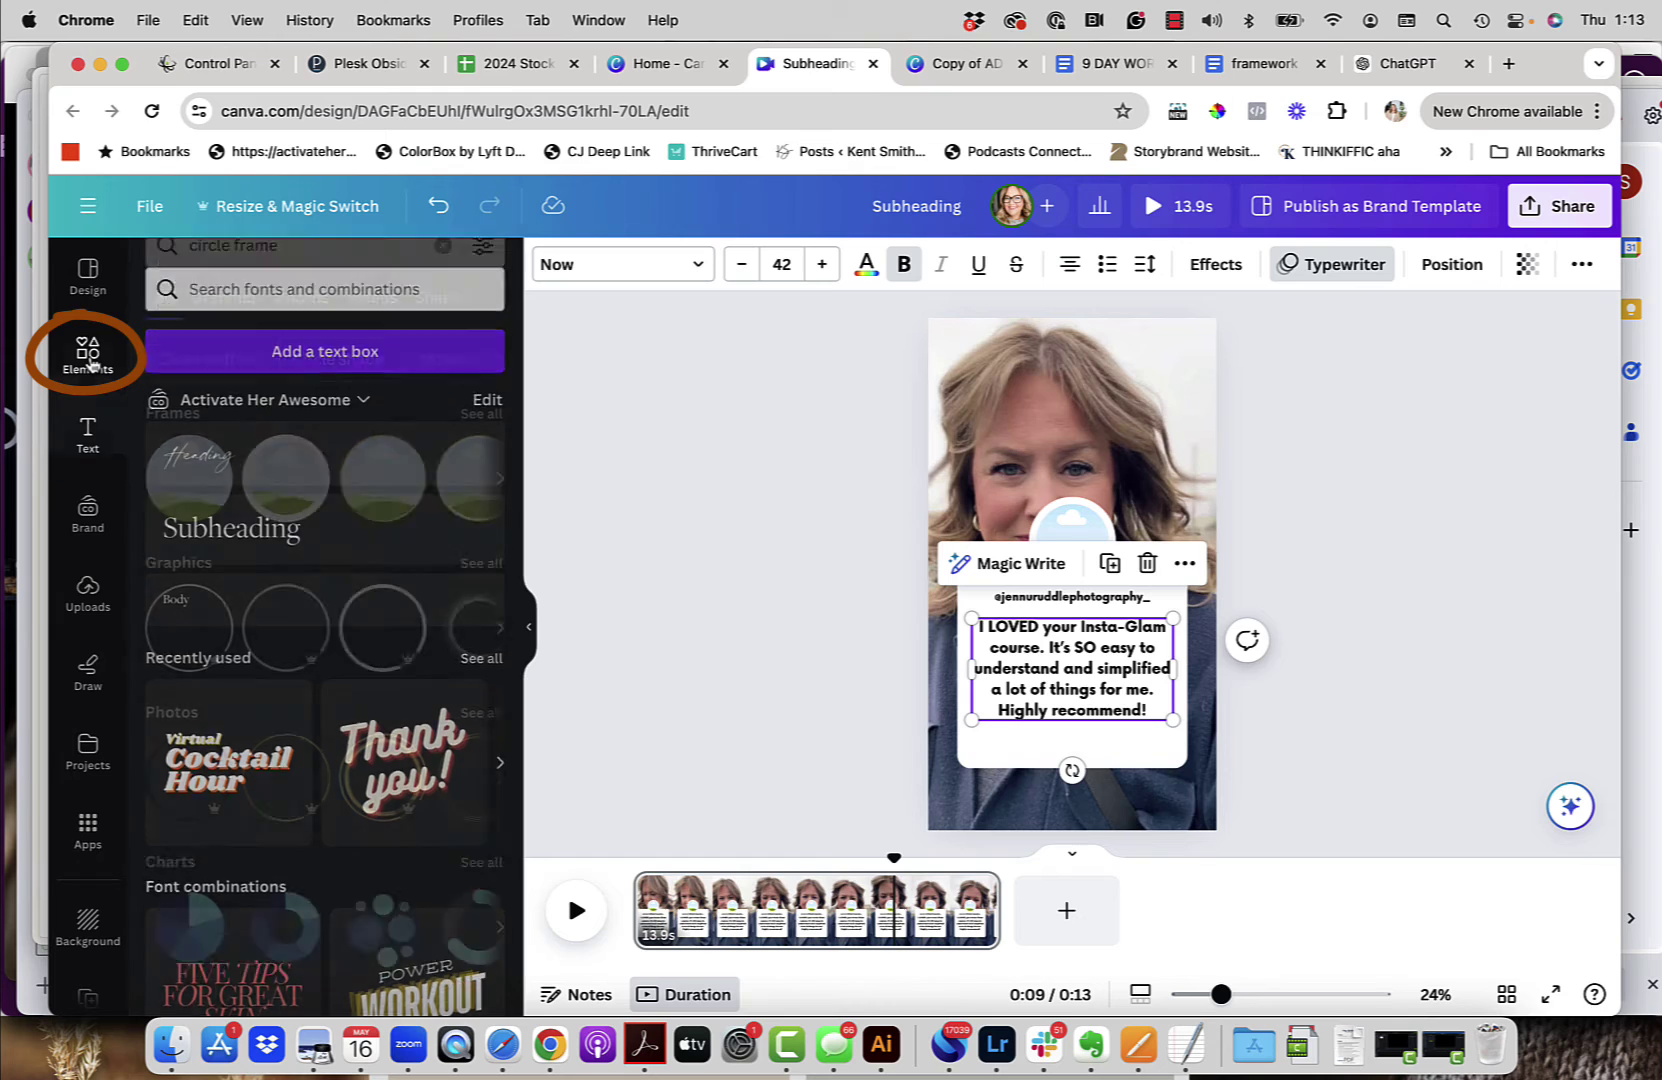
{"action": "left_click_drag", "start_coordinate": [289, 273], "coordinate": [142, 285]}
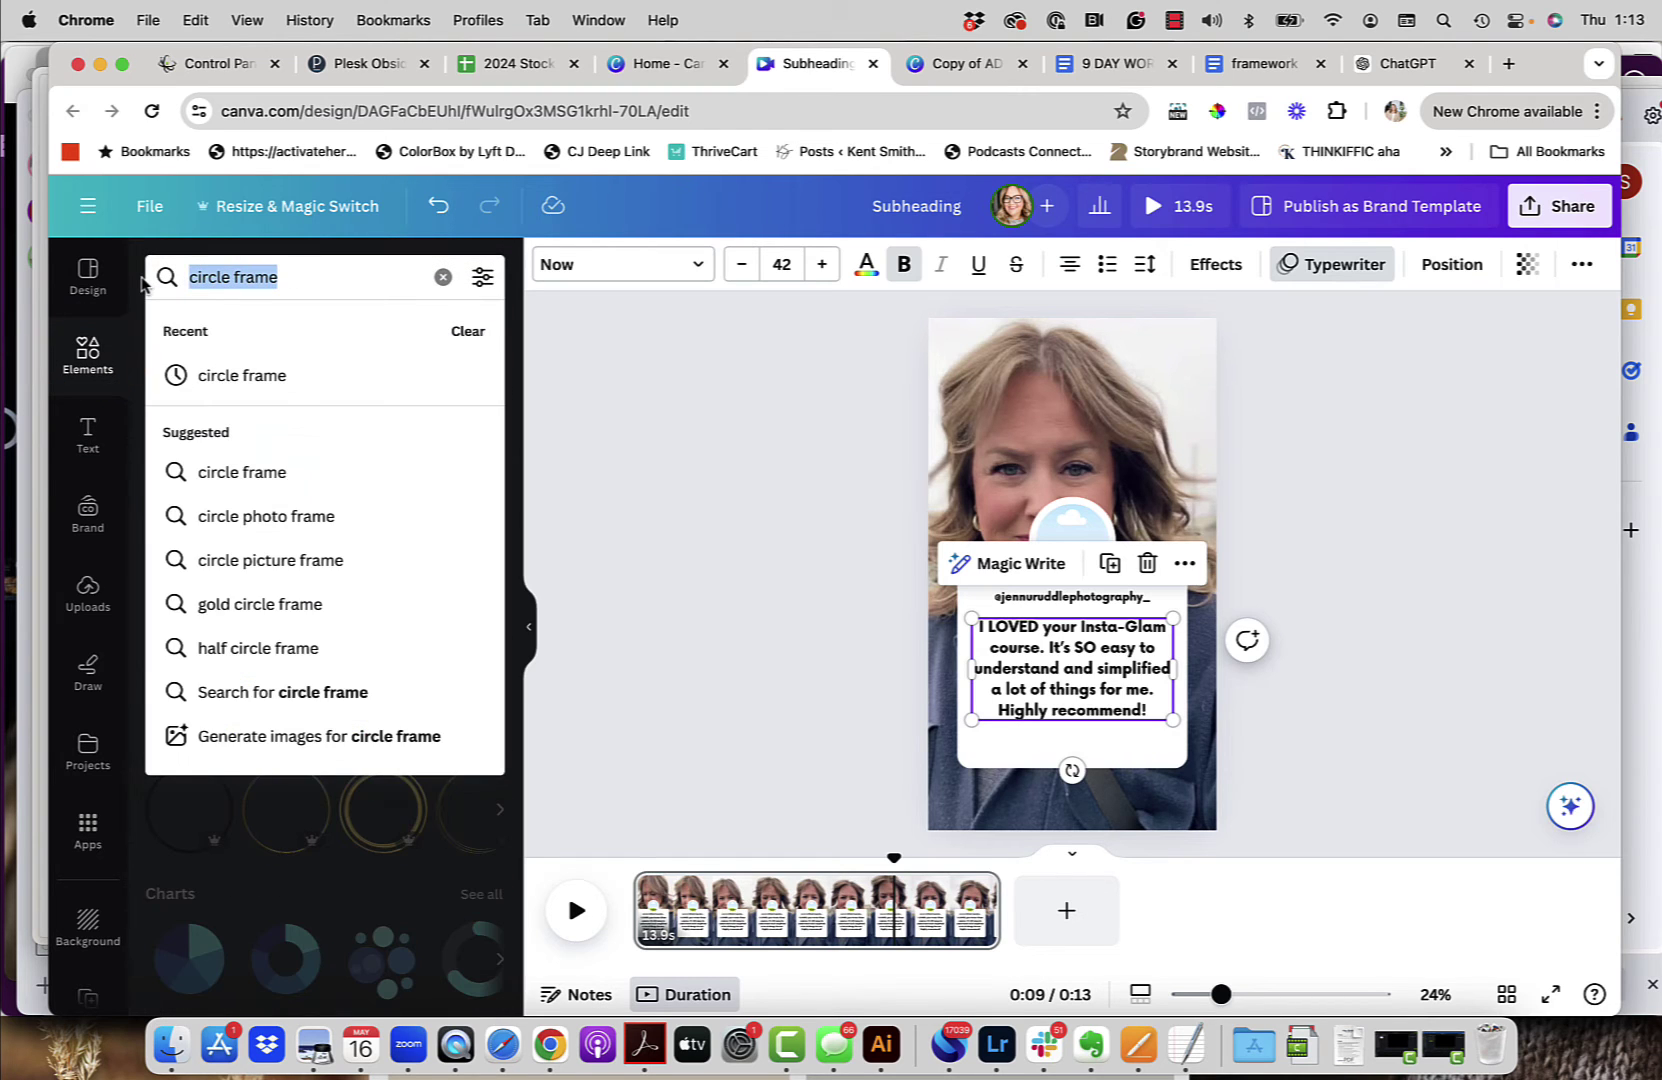
{"action": "type", "text": "5 sta"}
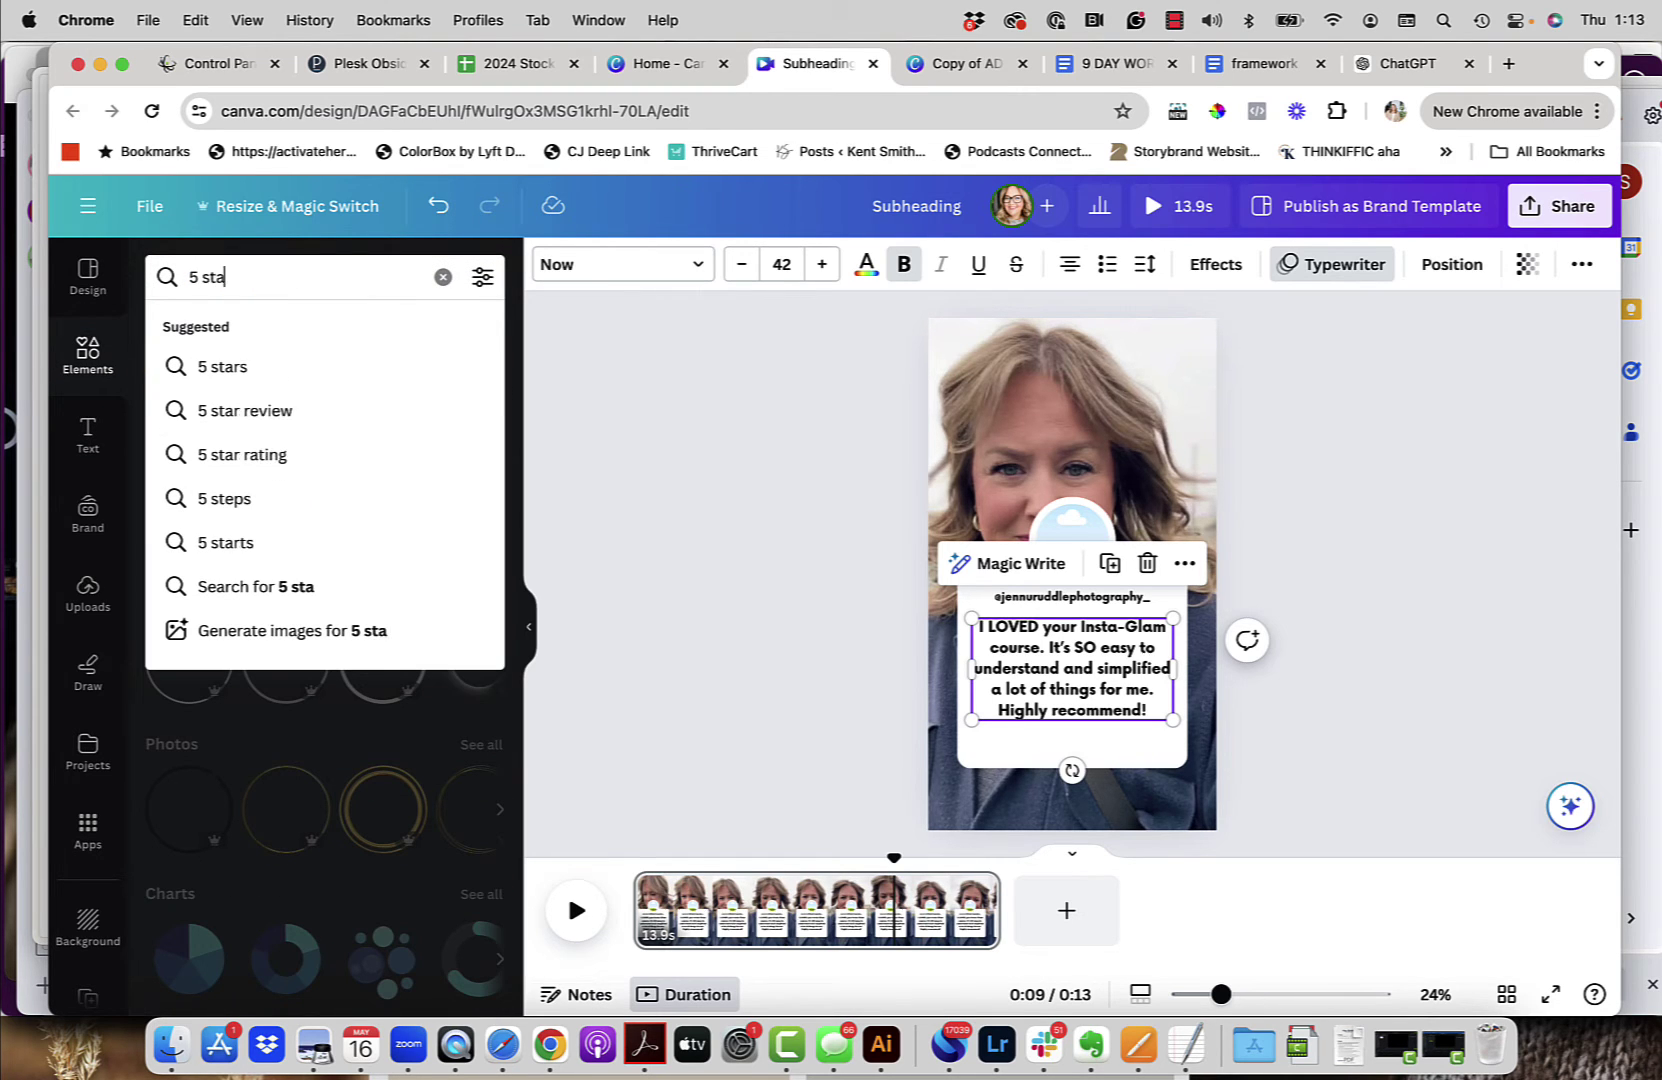
{"action": "left_click", "coordinate": [235, 412]}
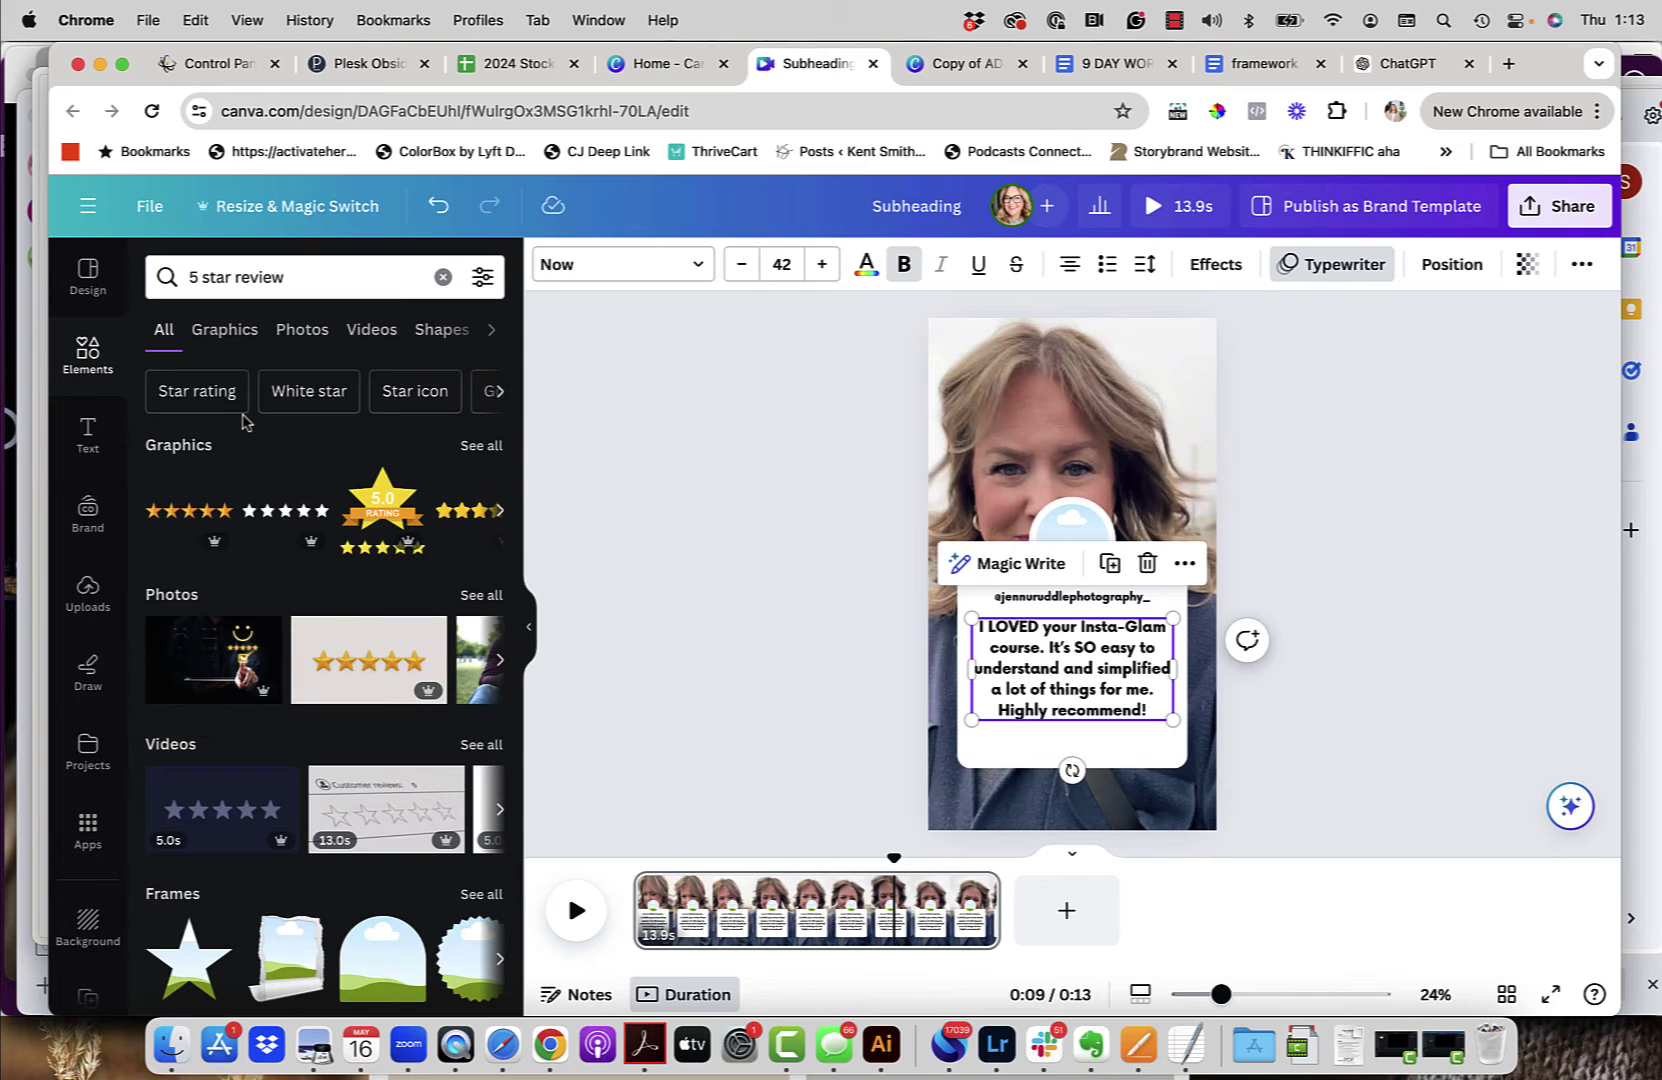
{"action": "left_click", "coordinate": [474, 446]}
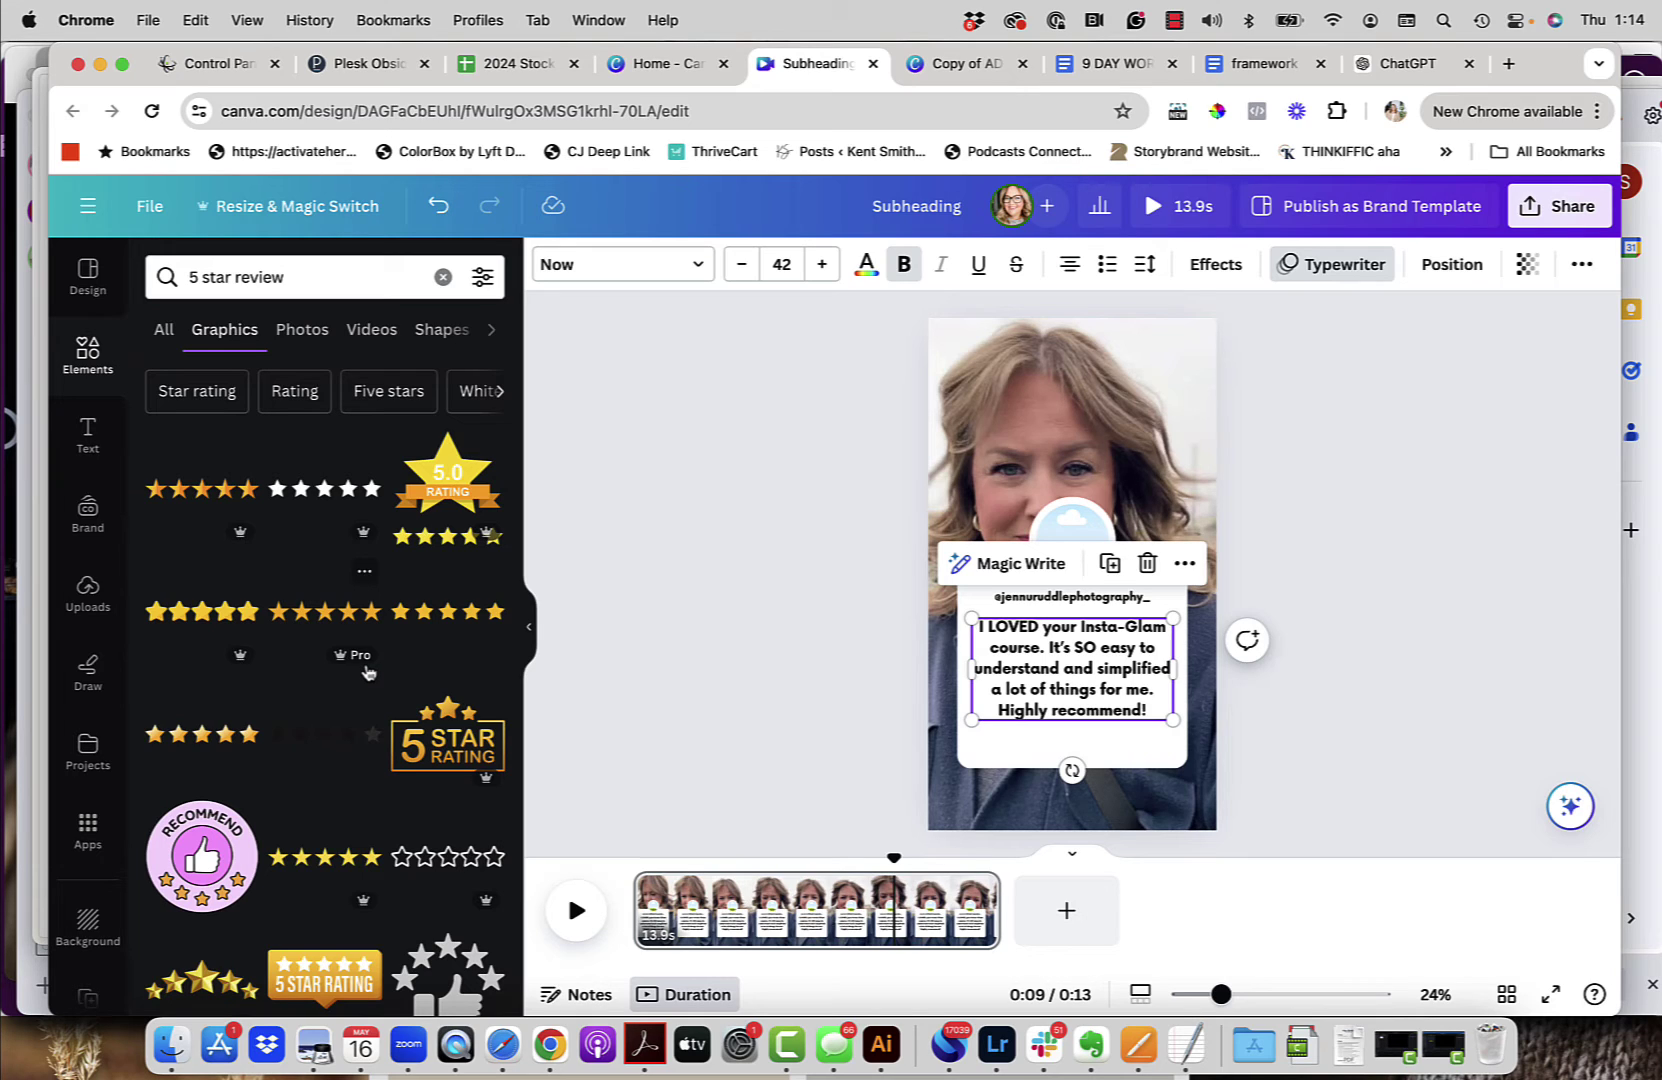
{"action": "left_click", "coordinate": [449, 614]}
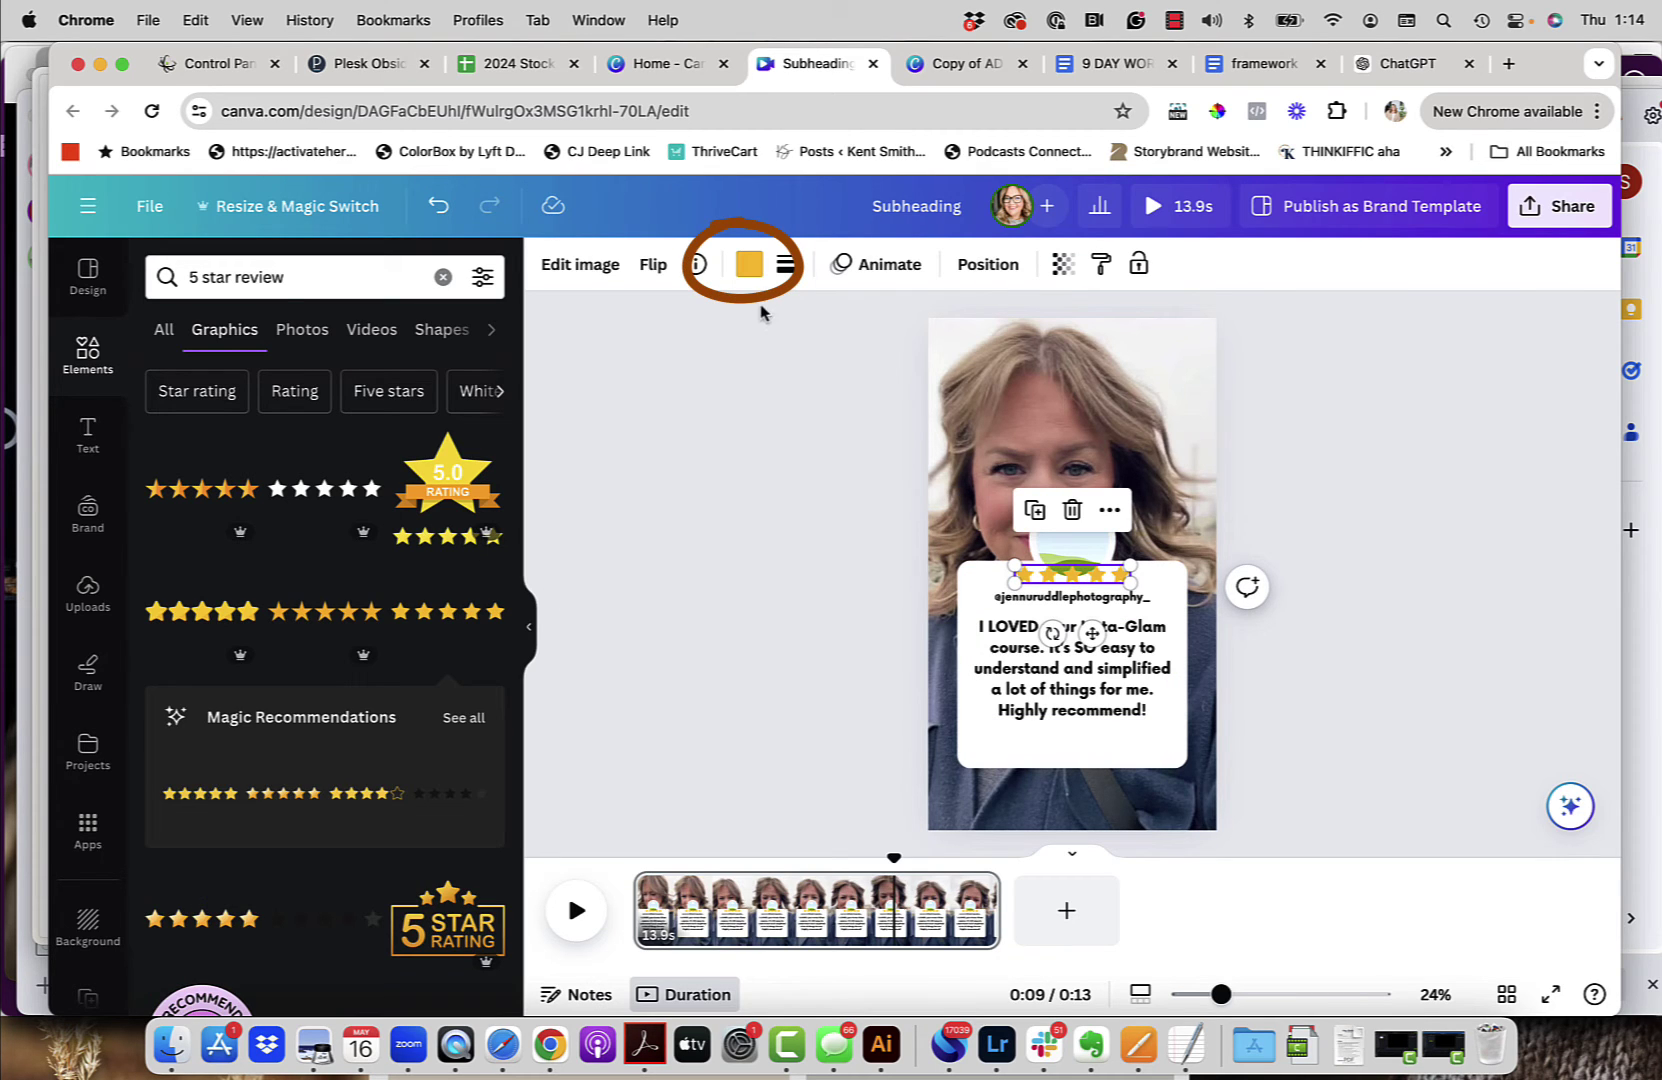
Step: Colour the stars brown, resize them to 379 by 60, place below the quote, animate with Rise
{"action": "left_click", "coordinate": [749, 264]}
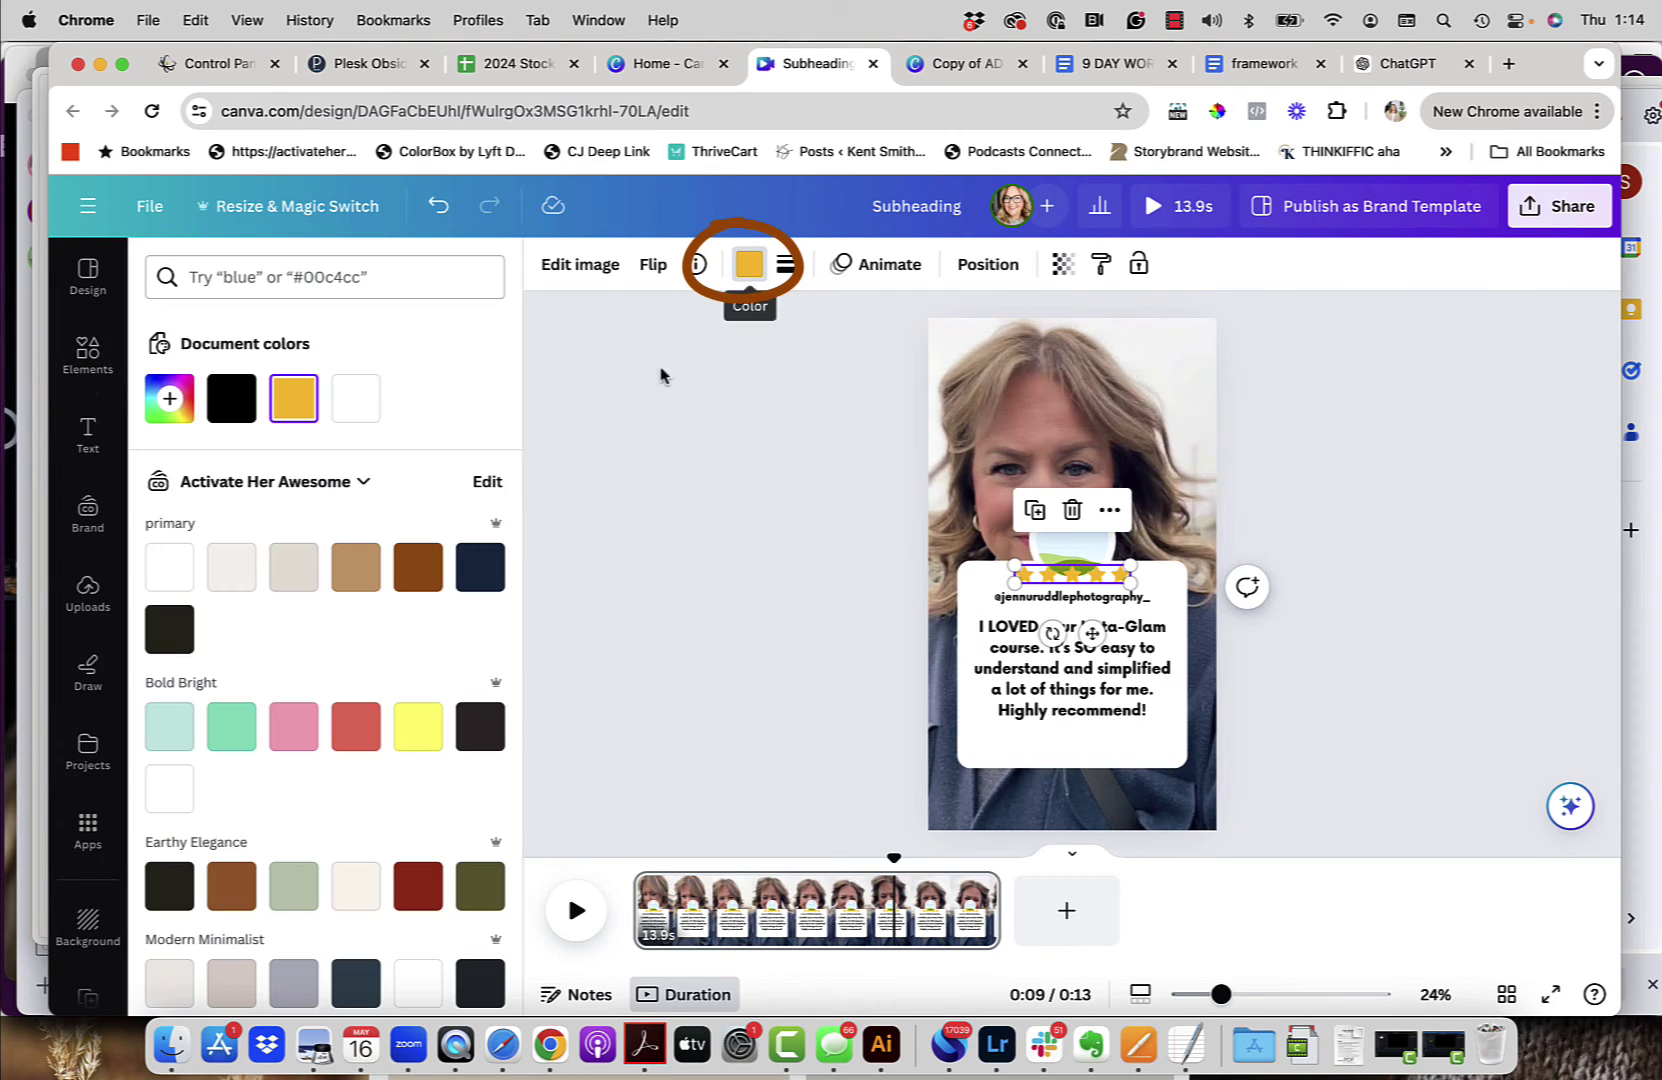
{"action": "left_click", "coordinate": [420, 568]}
{"action": "left_click_drag", "start_coordinate": [1014, 566], "coordinate": [1030, 572]}
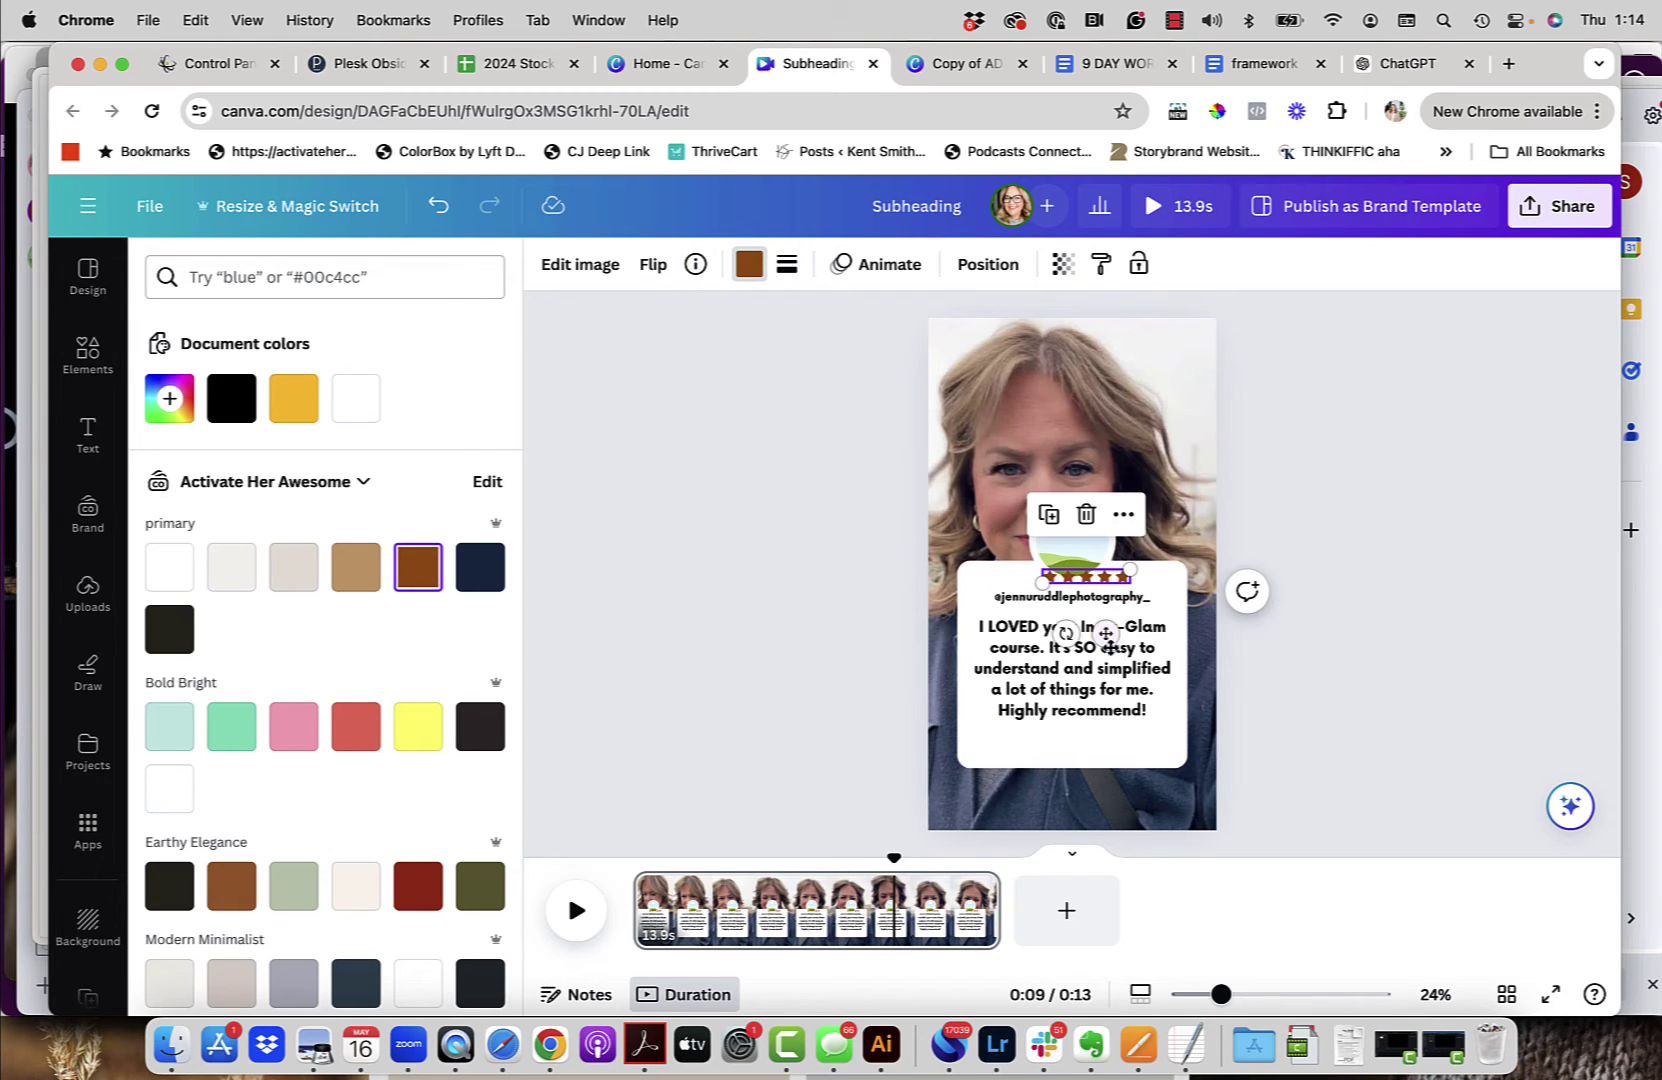
{"action": "left_click_drag", "start_coordinate": [1104, 634], "coordinate": [1090, 800]}
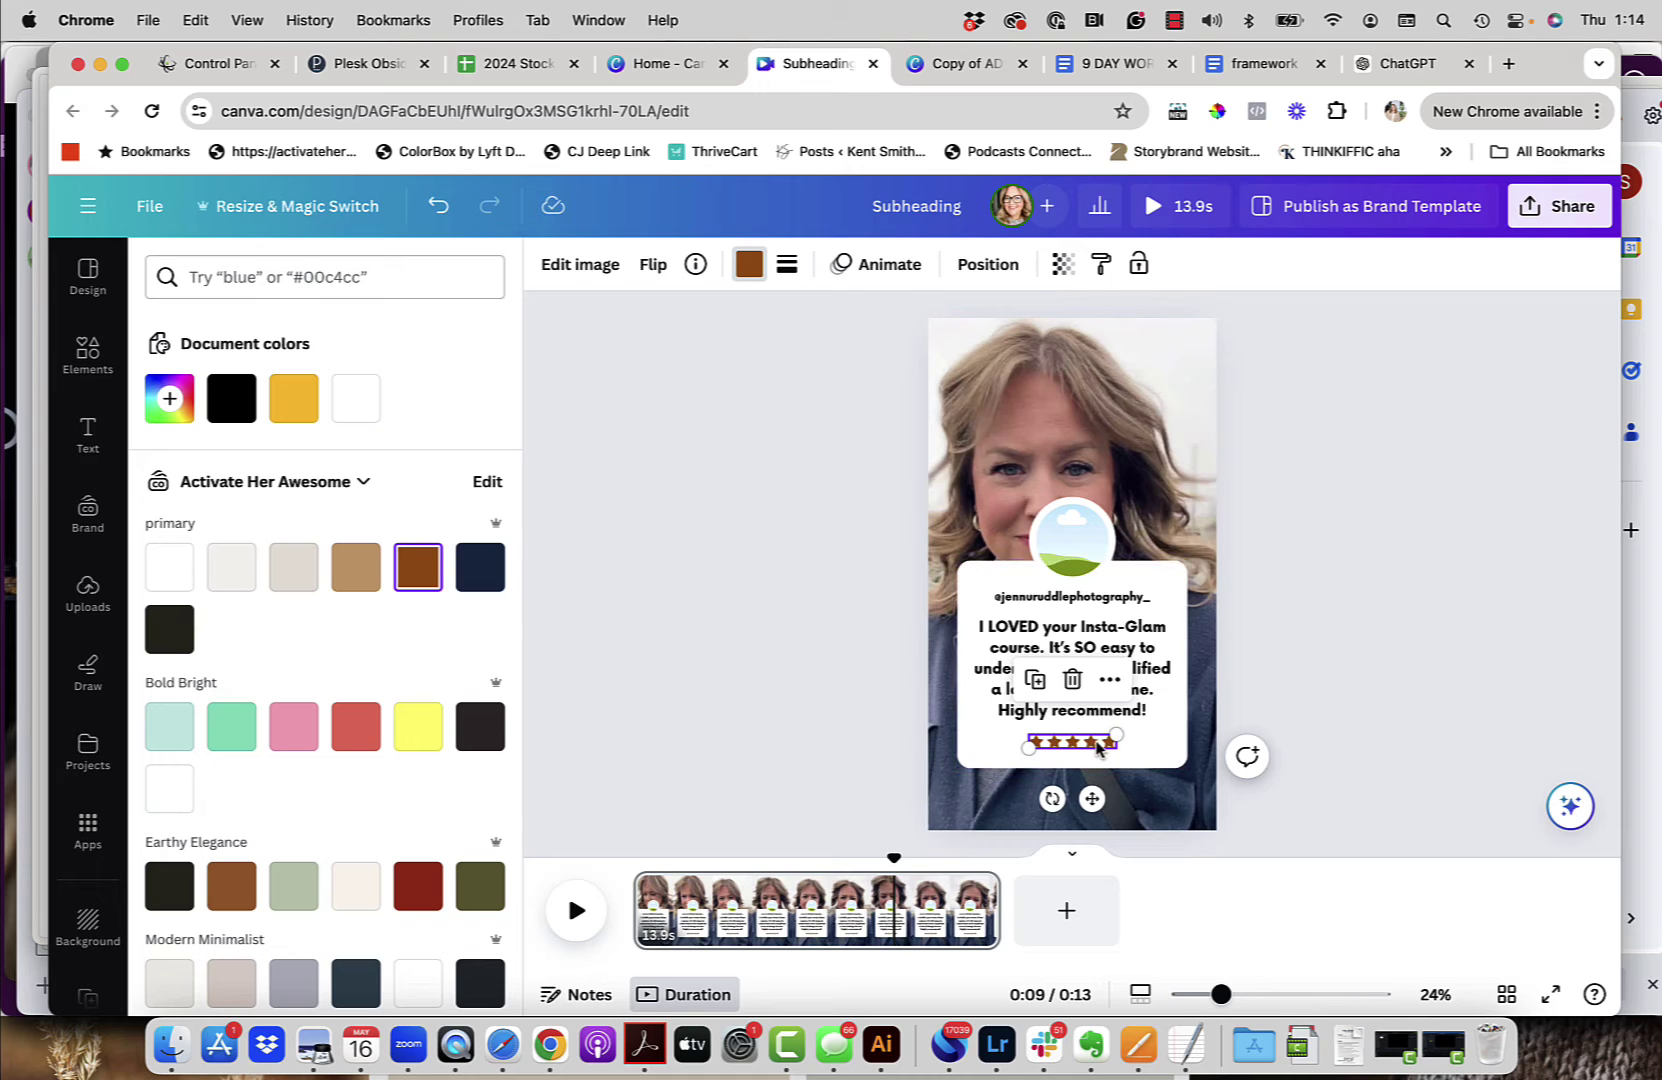
{"action": "left_click", "coordinate": [887, 268]}
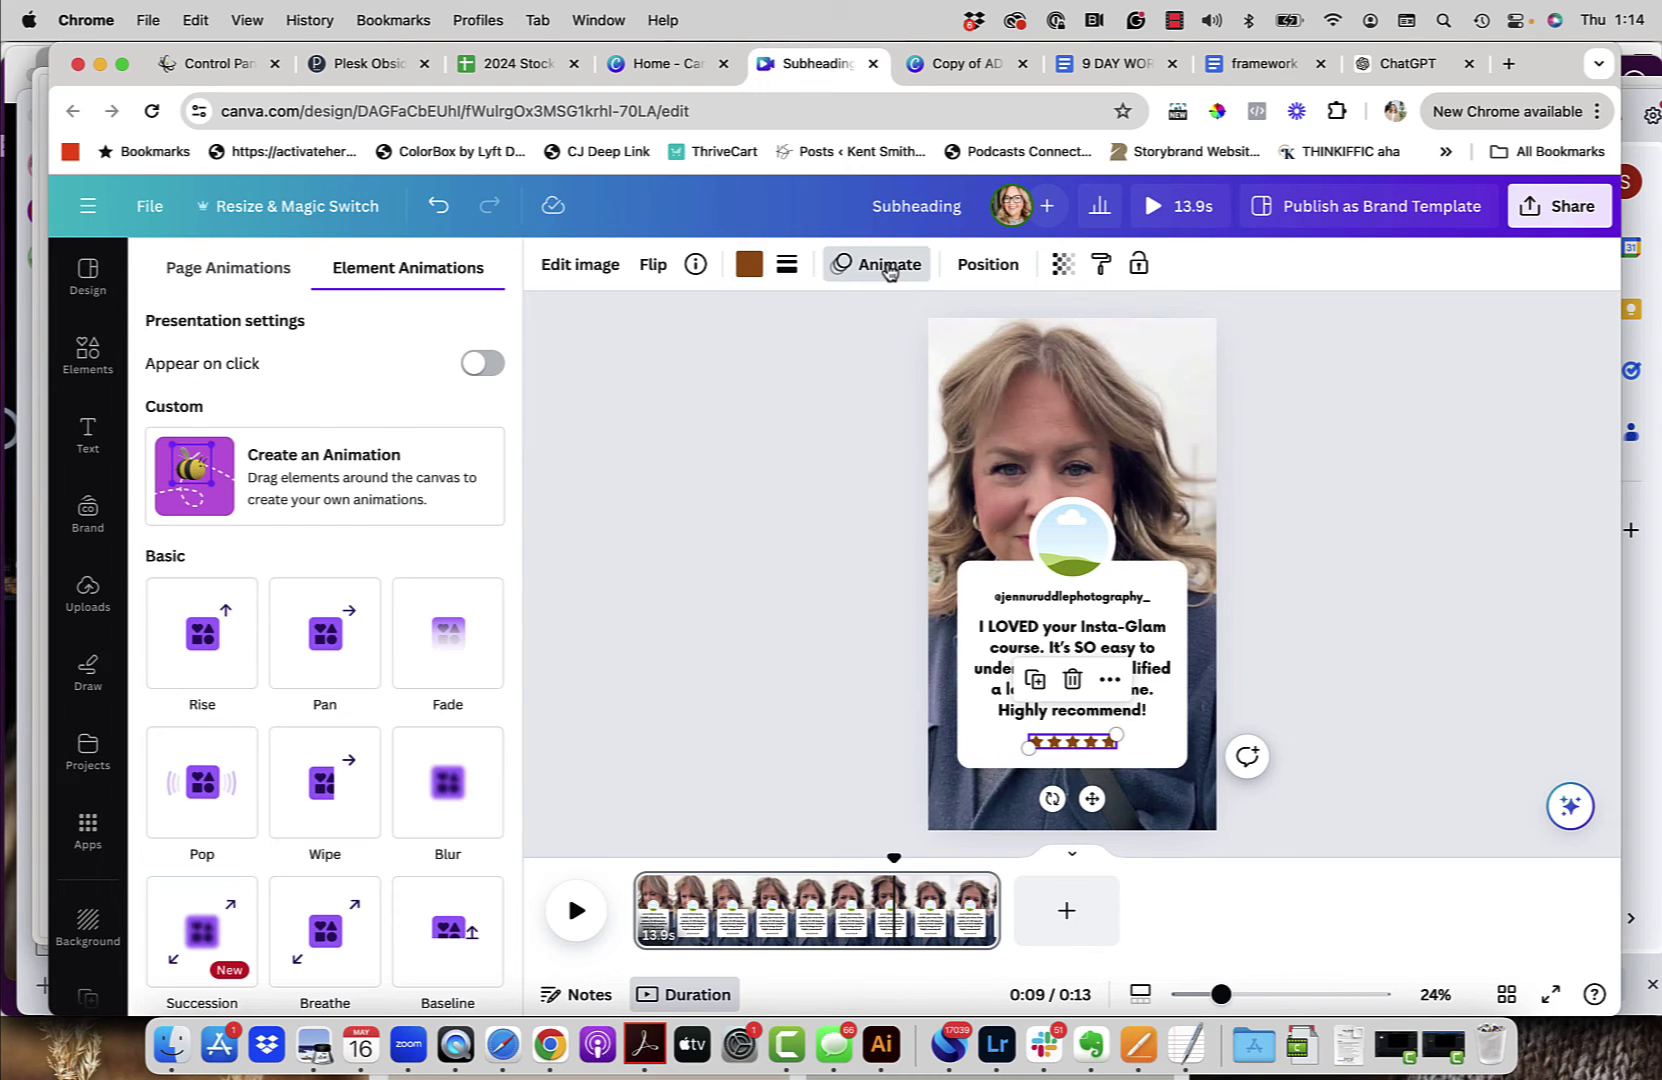
{"action": "left_click", "coordinate": [205, 635]}
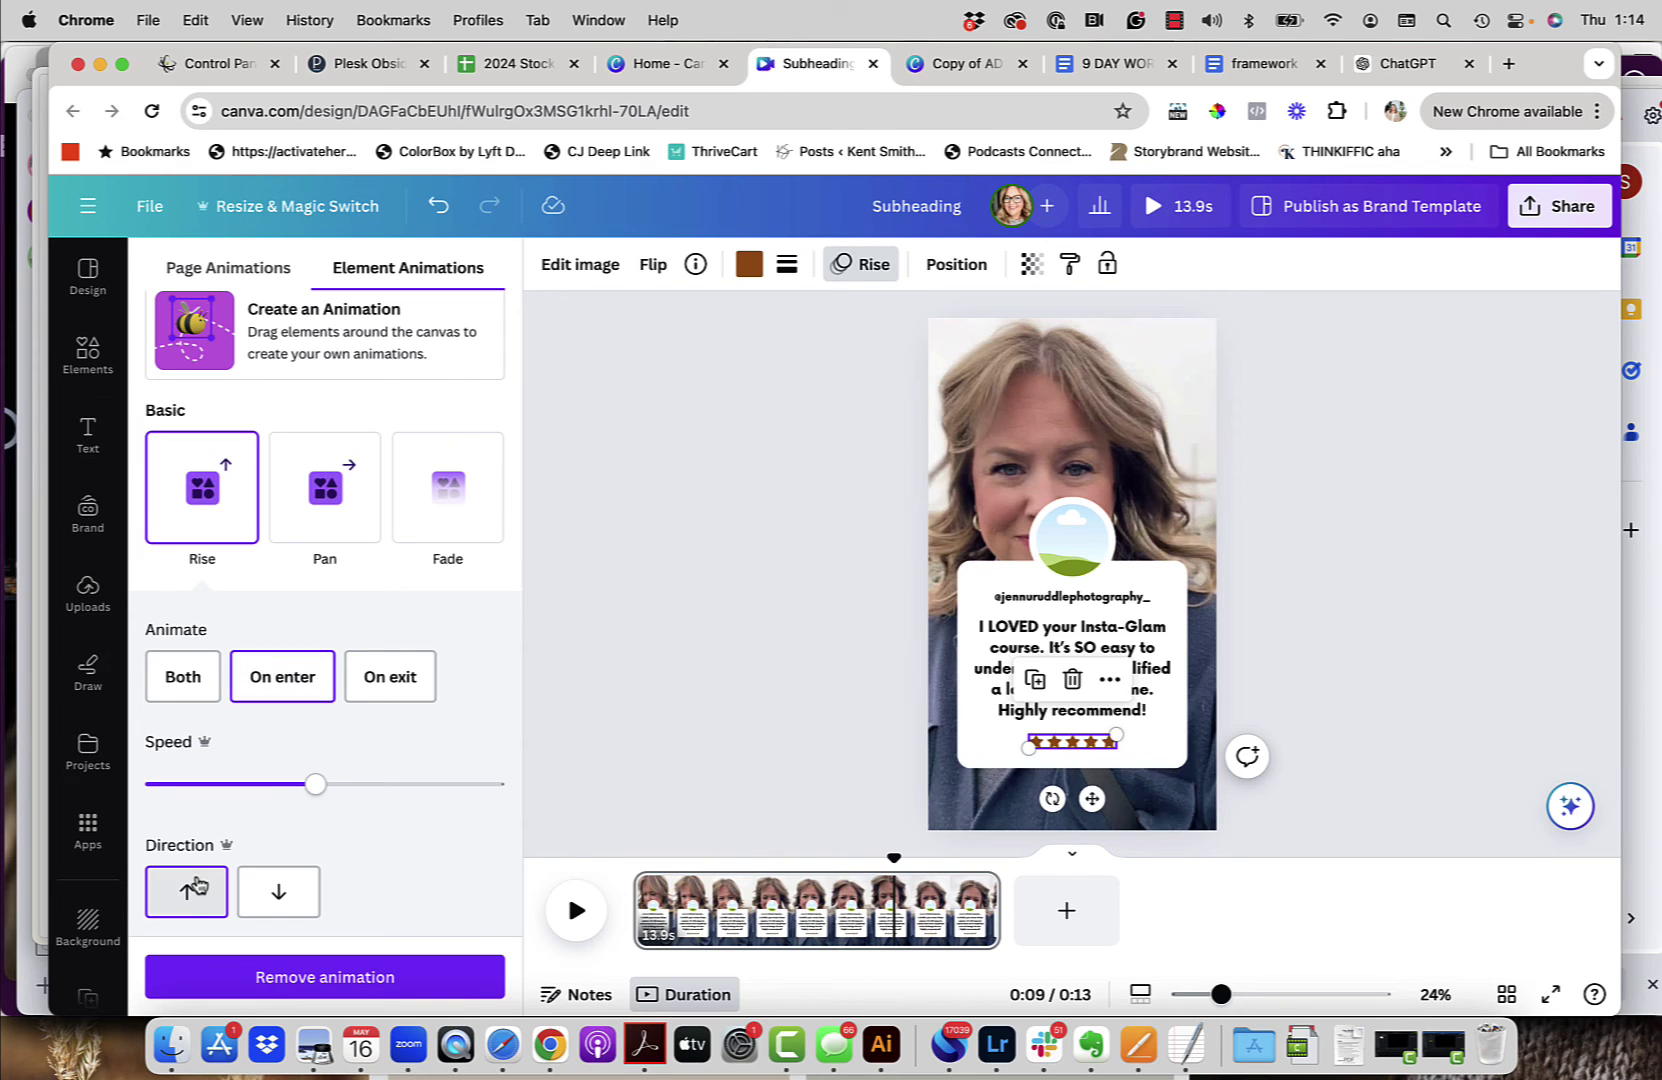
{"action": "left_click", "coordinate": [730, 657]}
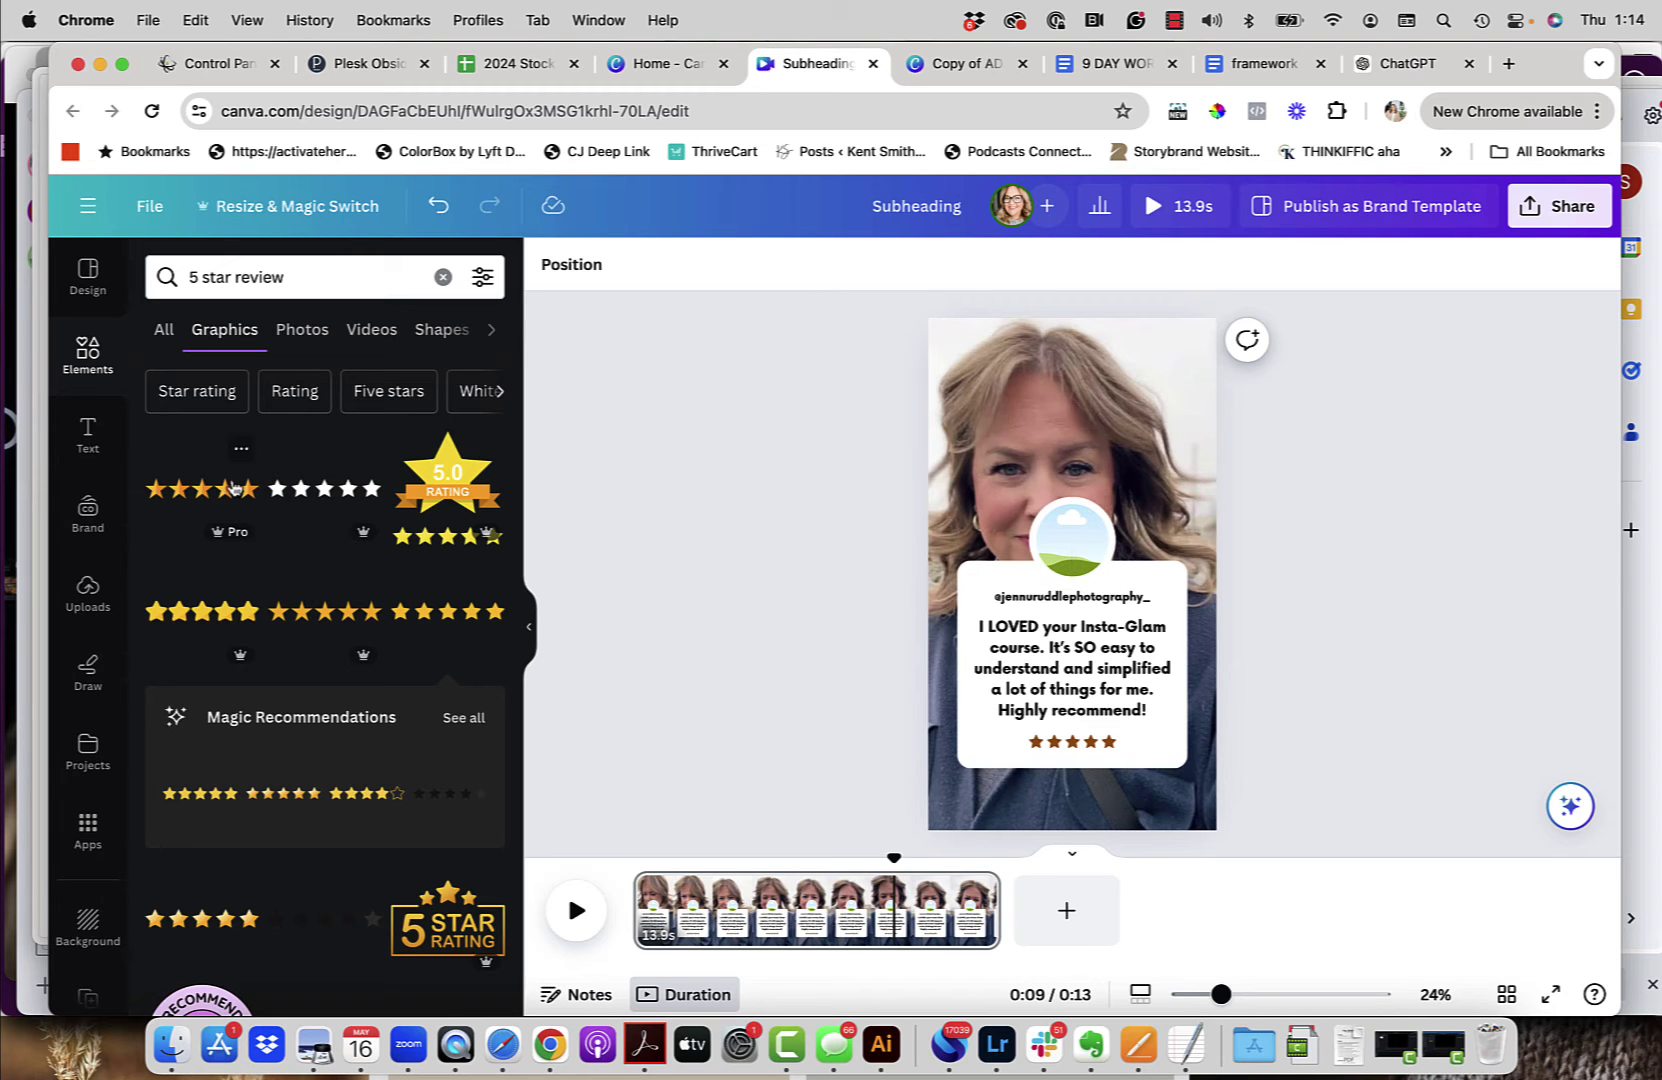
Step: Add the profile photo from uploaded images and drag it over the circular frame
{"action": "left_click", "coordinate": [88, 590]}
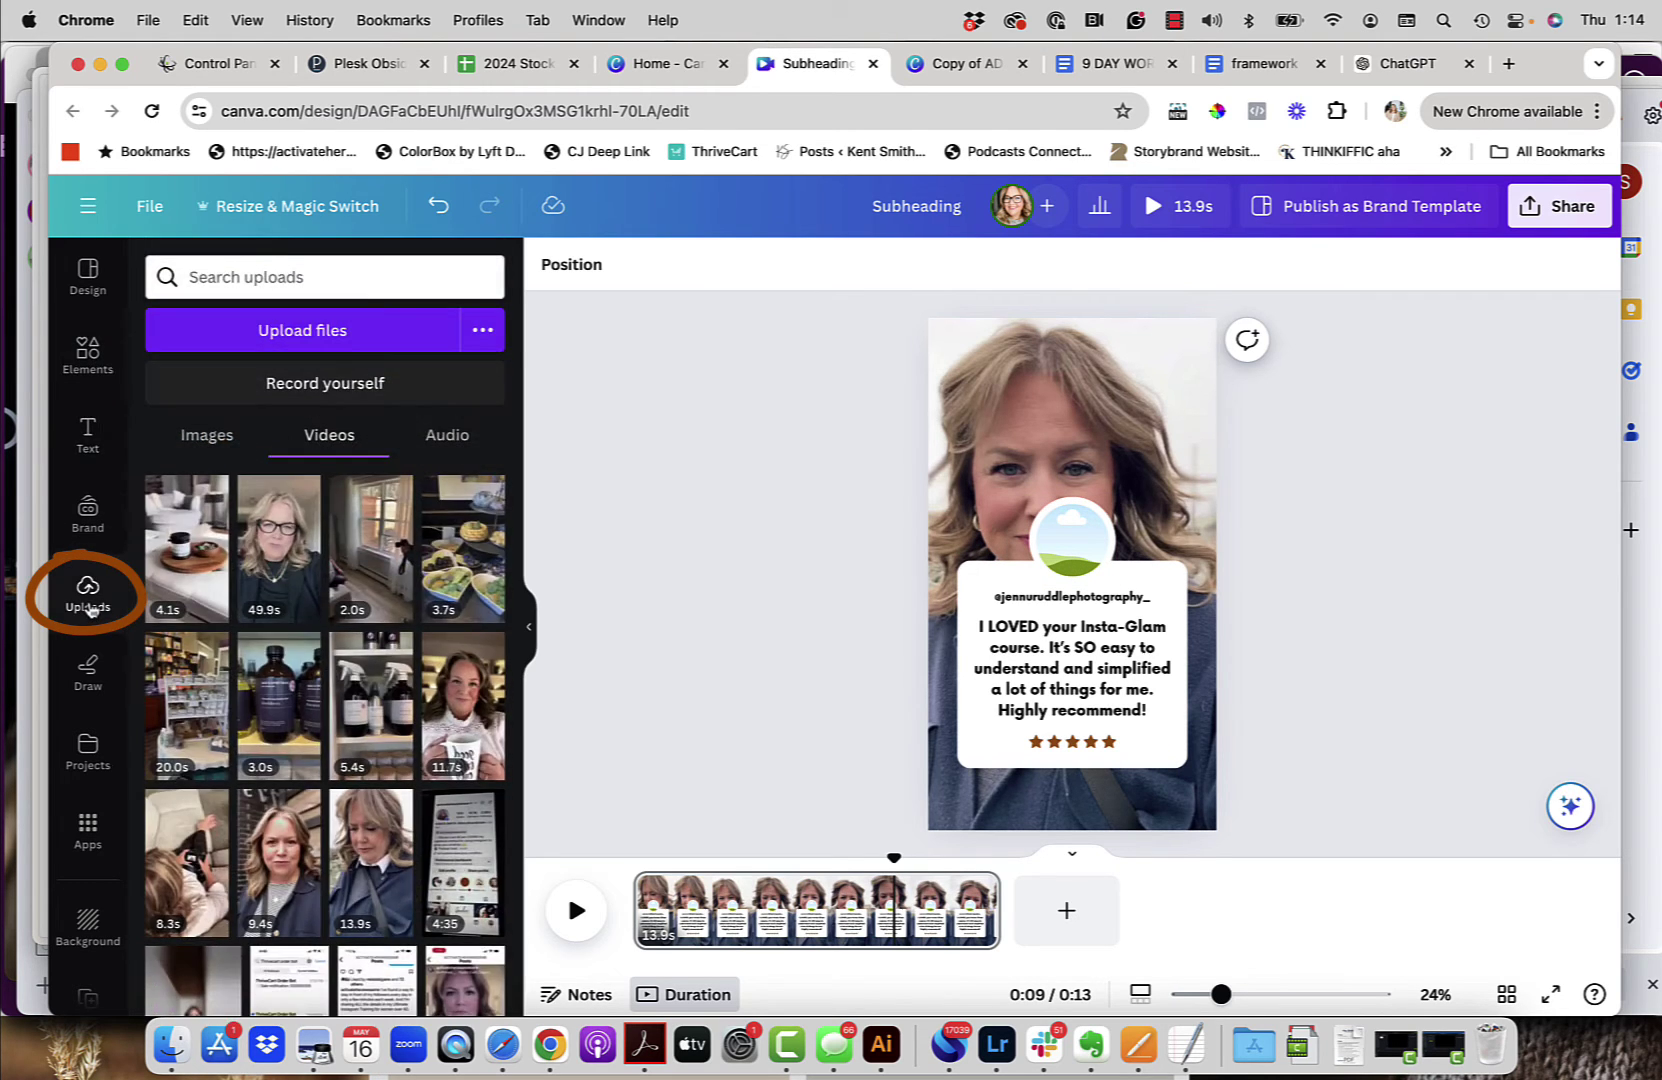
{"action": "left_click", "coordinate": [197, 438]}
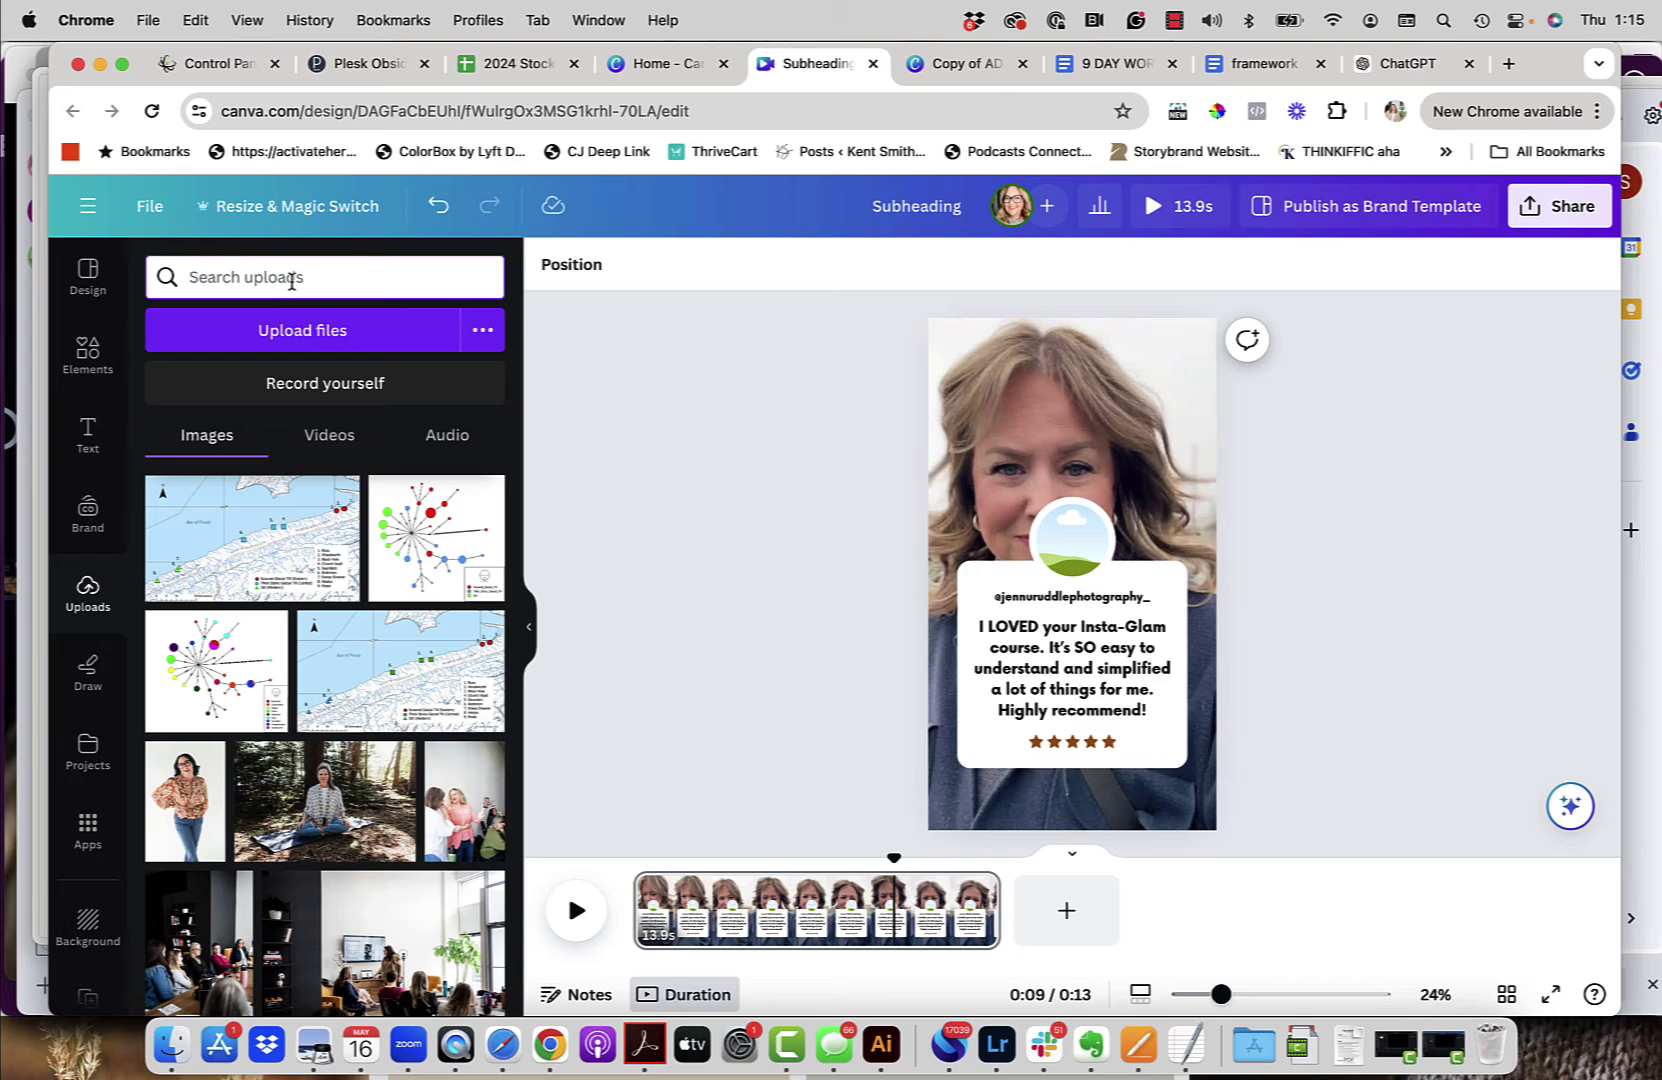
{"action": "type", "text": "i"}
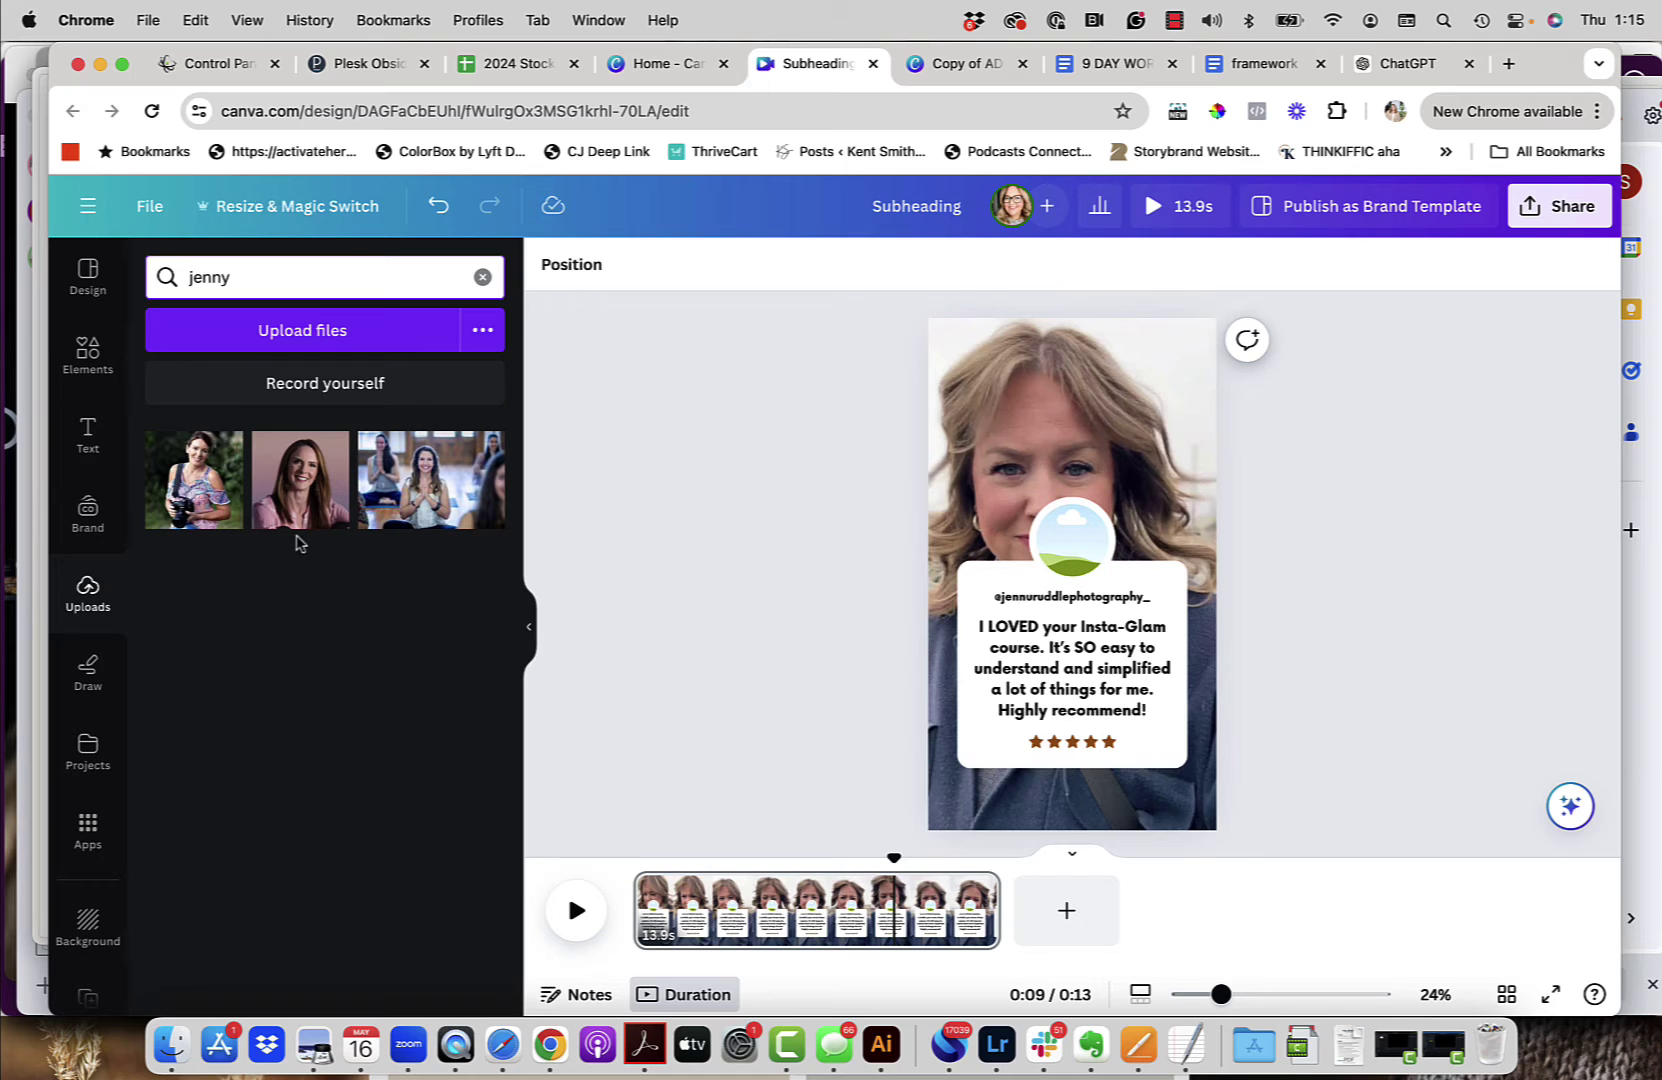
{"action": "left_click", "coordinate": [210, 500]}
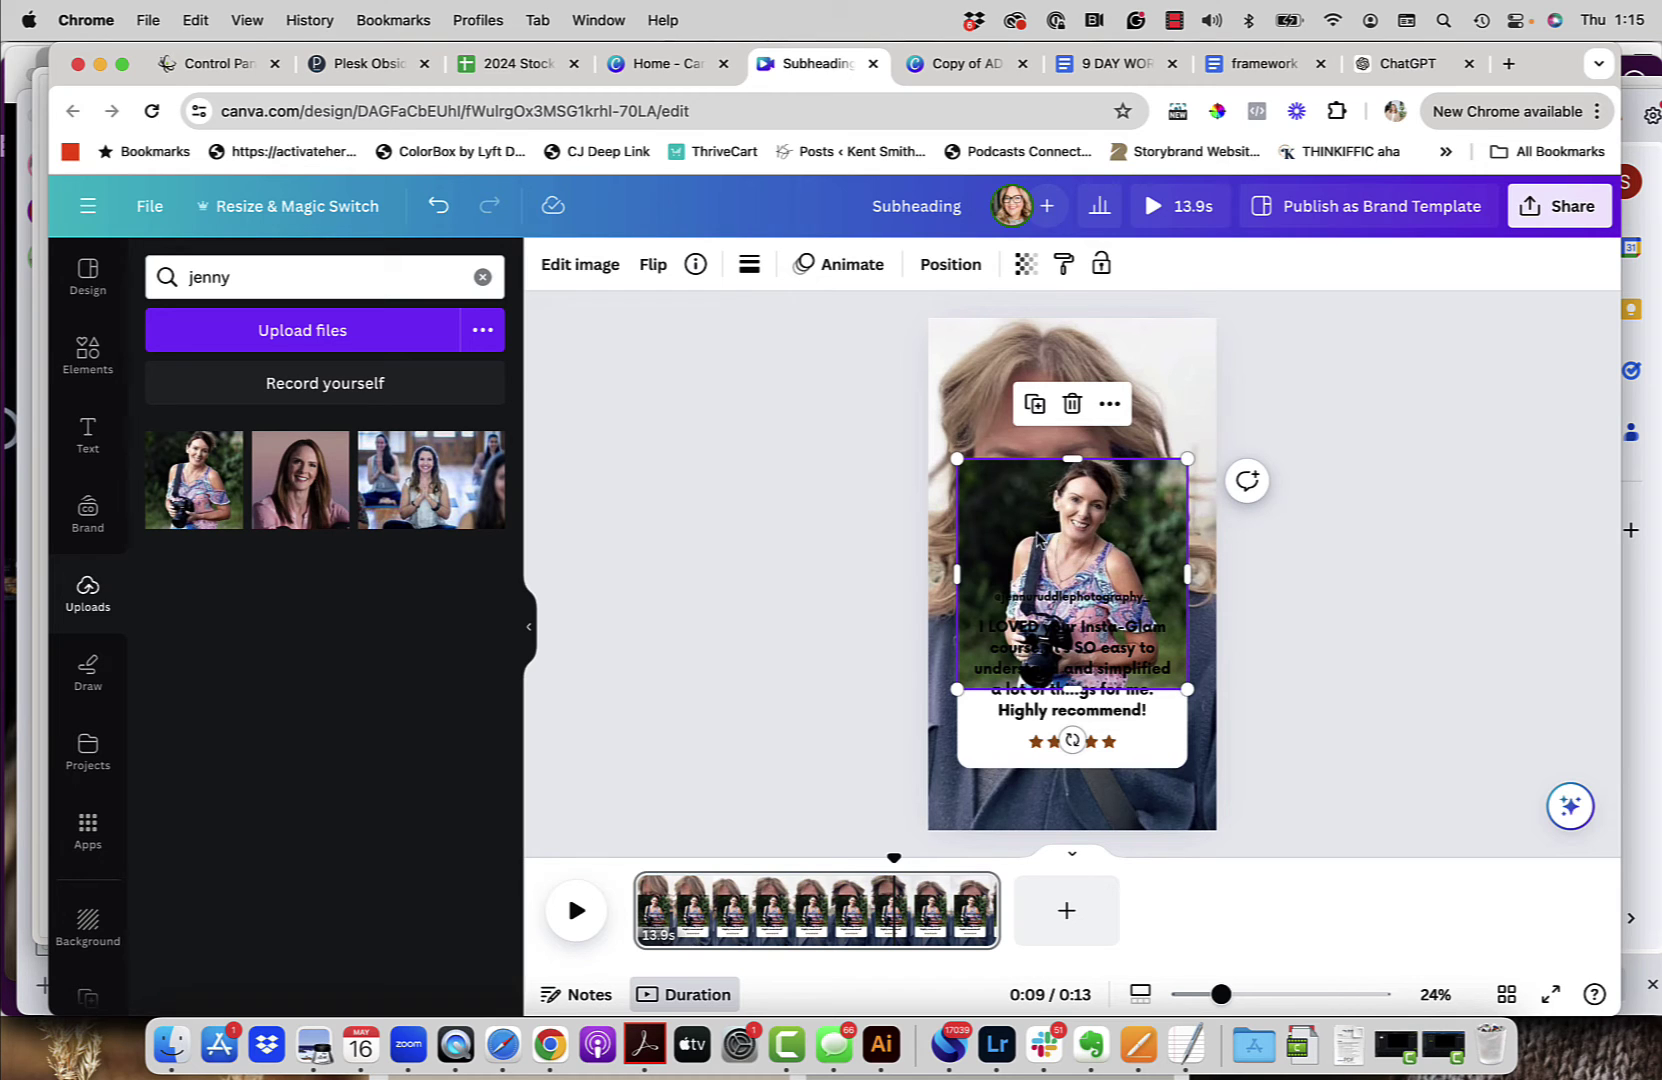
{"action": "left_click_drag", "start_coordinate": [1032, 548], "coordinate": [1062, 578]}
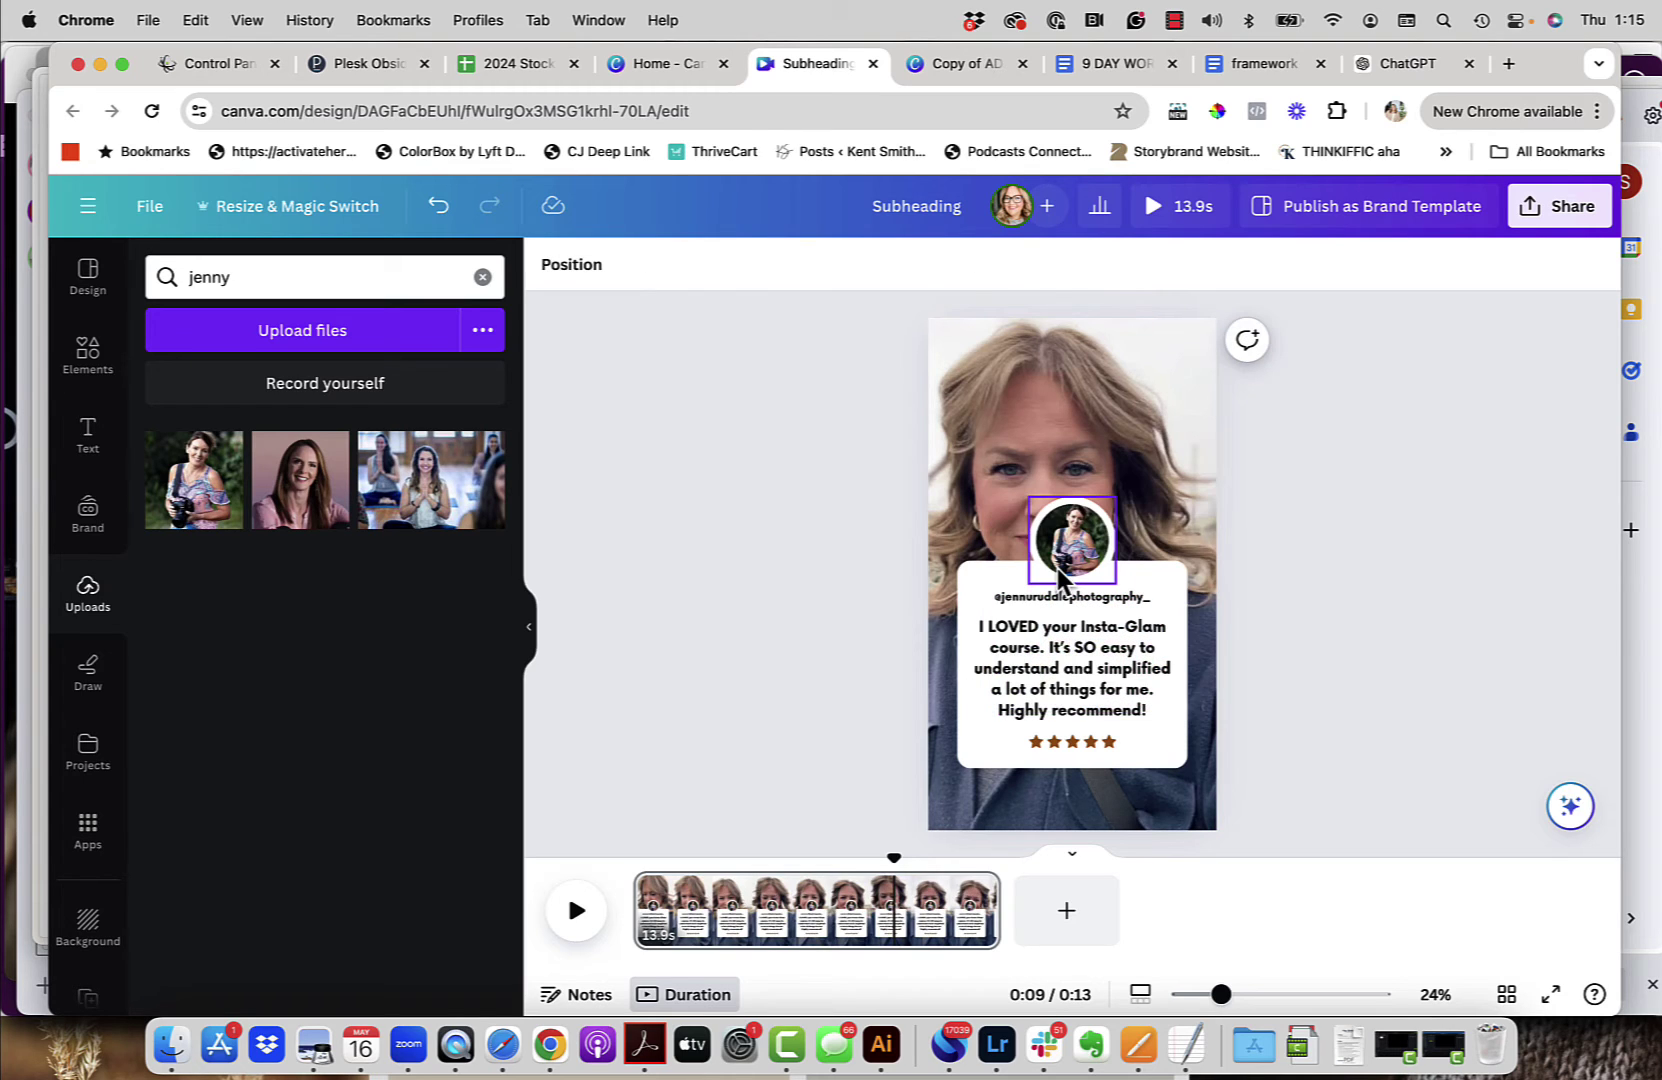
Step: Remove the circular frame's placeholder image and fill it with the first uploaded photo
{"action": "left_click", "coordinate": [1079, 565]}
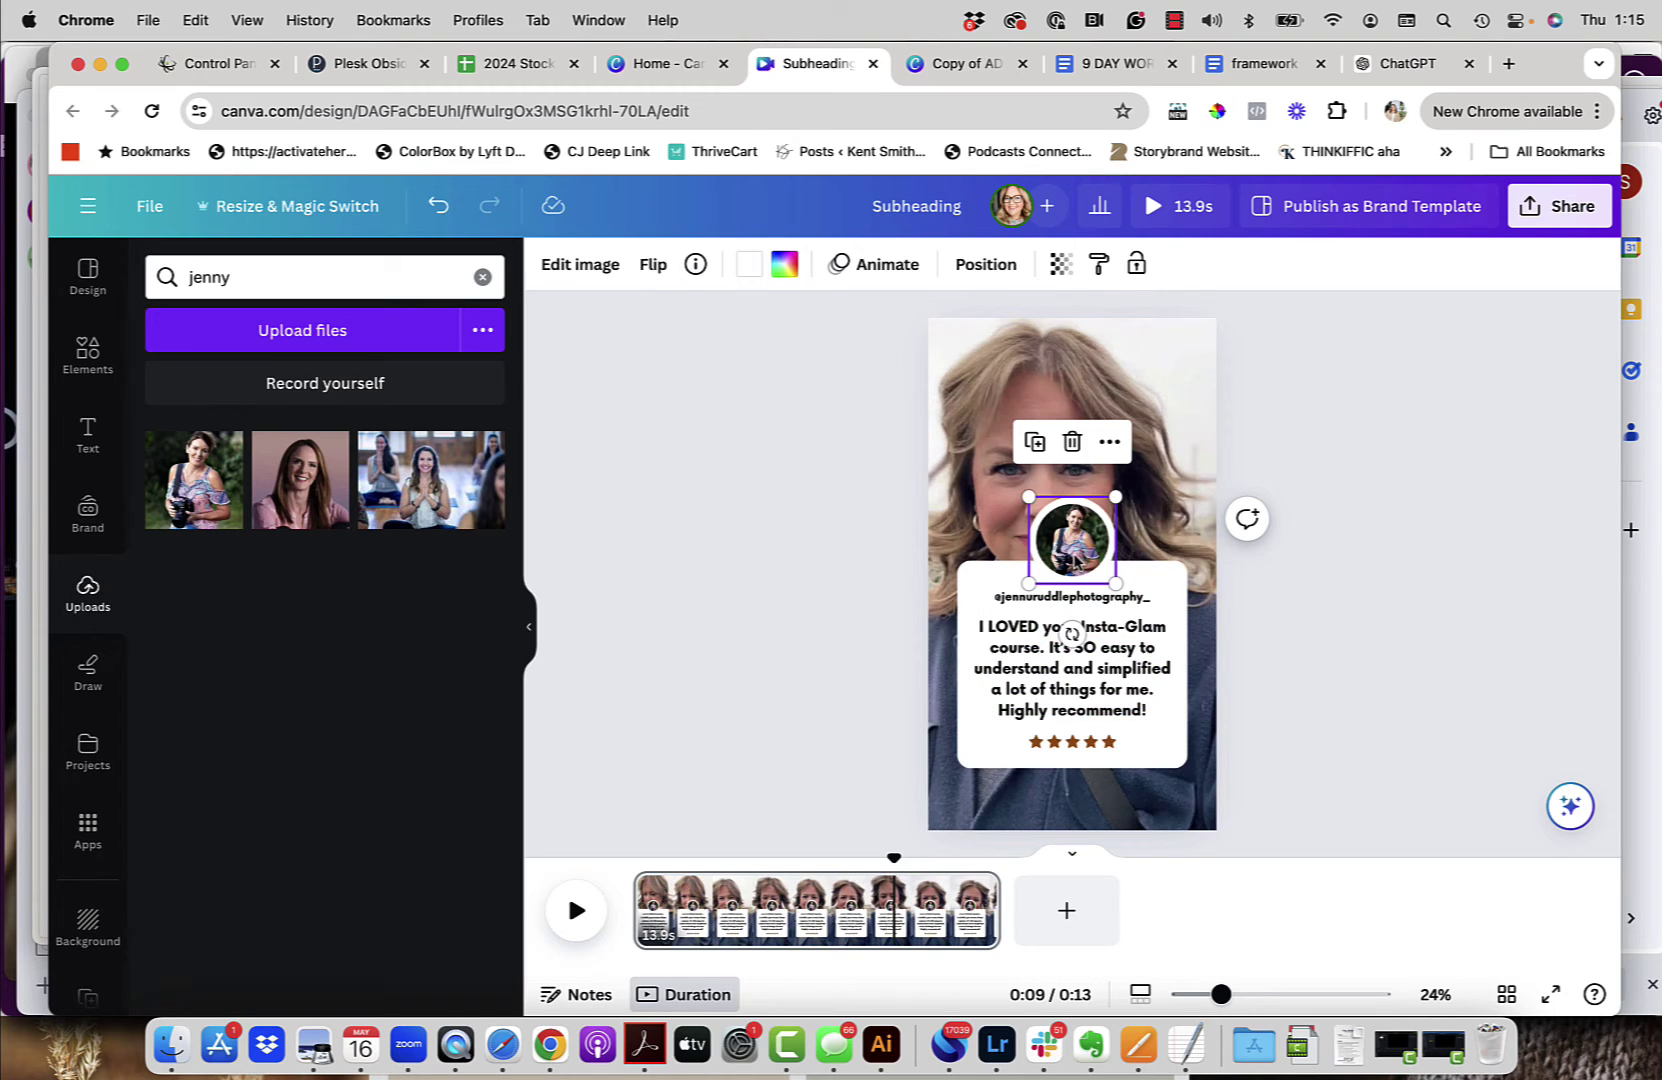
{"action": "left_click", "coordinate": [1073, 443]}
{"action": "left_click", "coordinate": [1100, 358]}
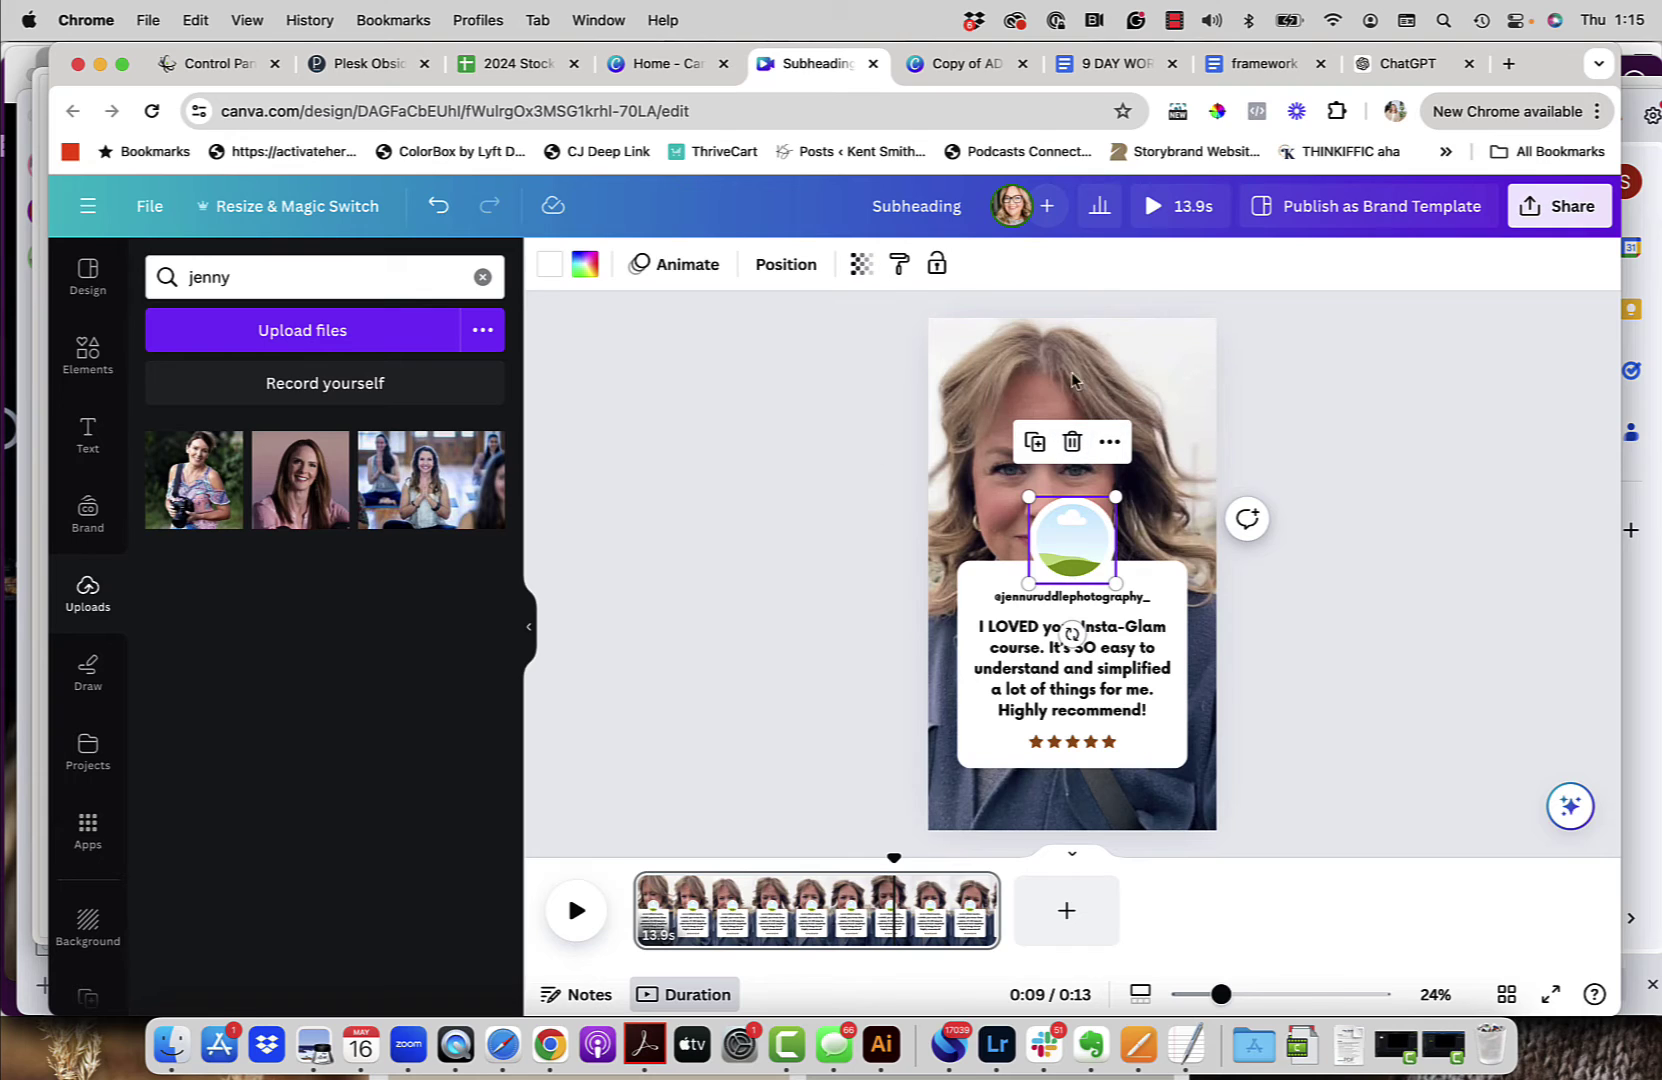
{"action": "left_click", "coordinate": [710, 588]}
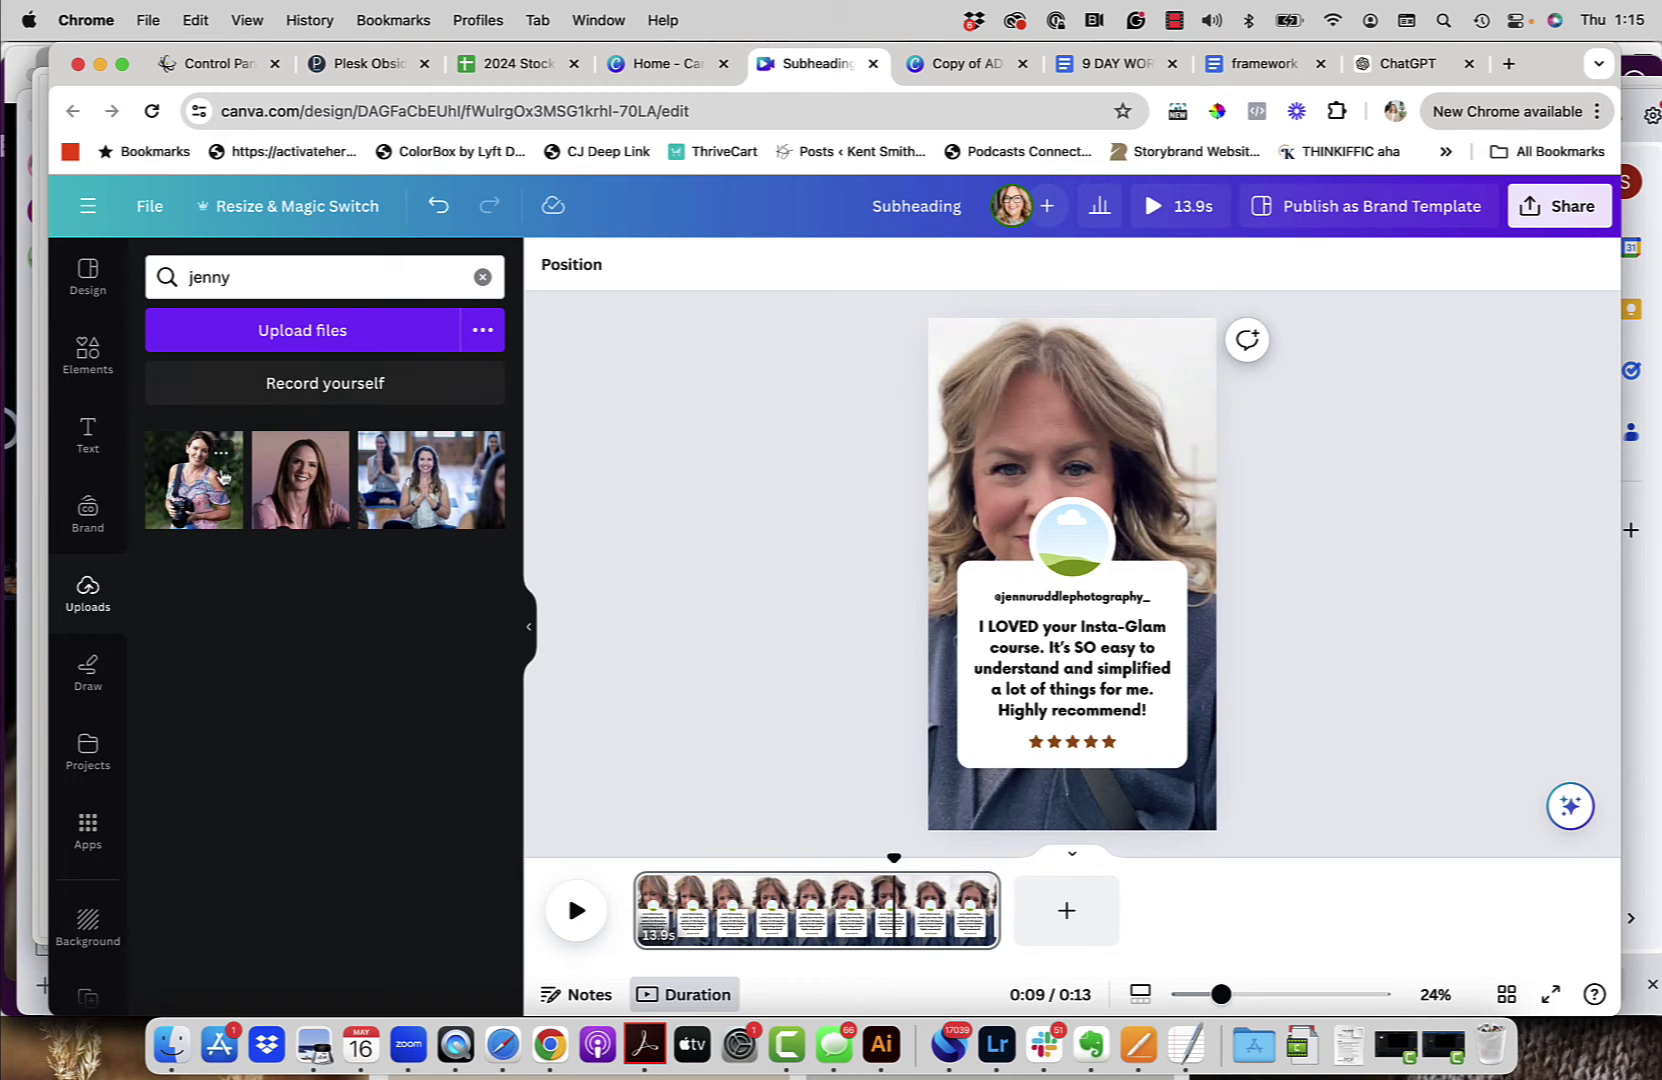
{"action": "left_click_drag", "start_coordinate": [197, 487], "coordinate": [1098, 553]}
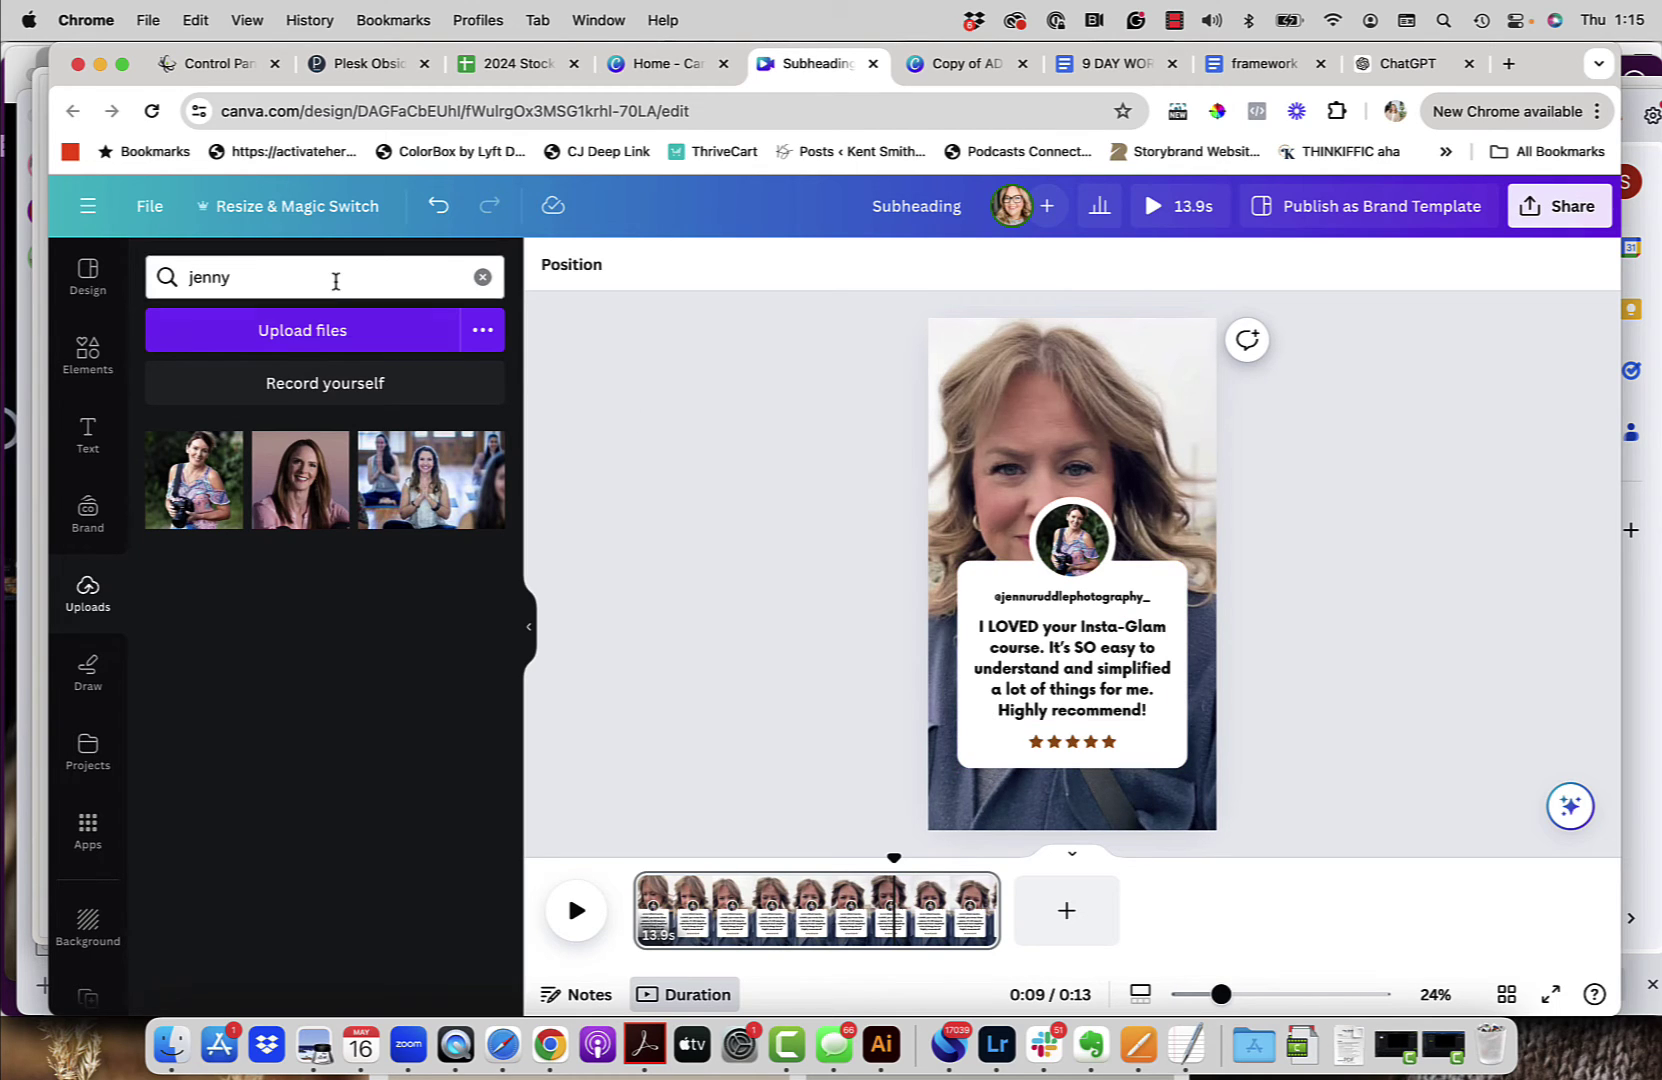
Step: Search Elements for 'button' and add the green pill-shaped button graphic
{"action": "left_click", "coordinate": [88, 352]}
{"action": "left_click", "coordinate": [172, 277]}
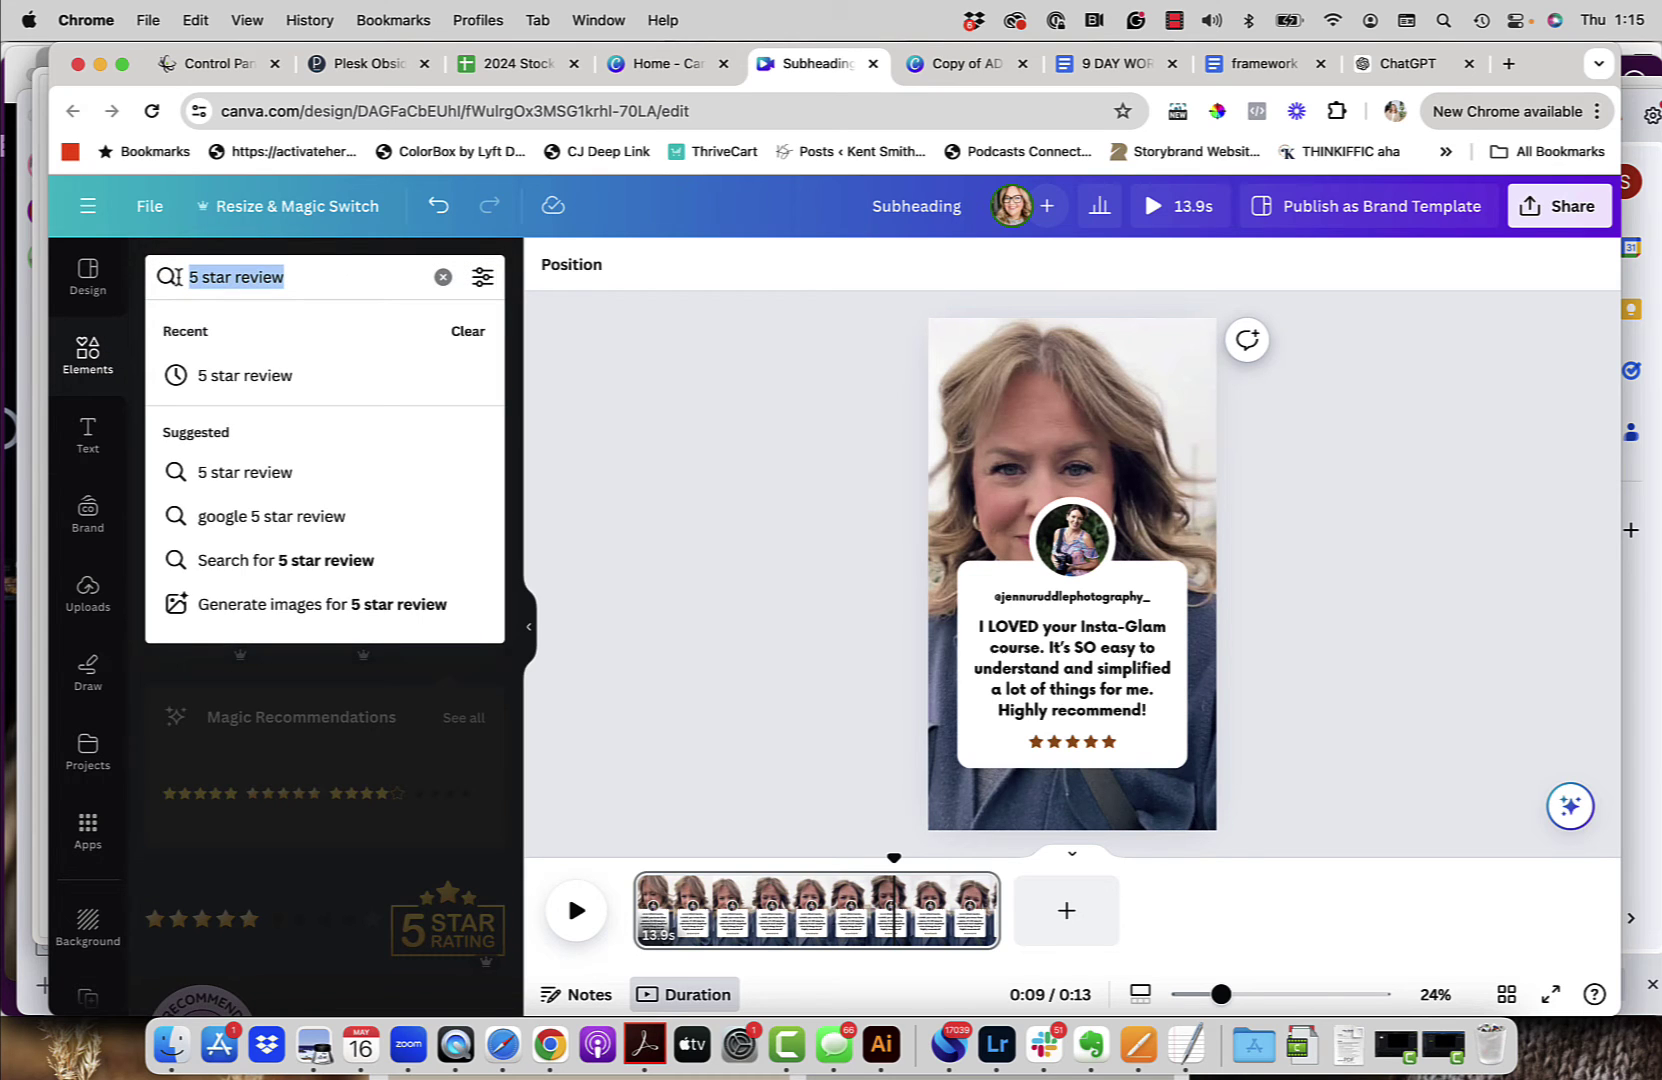
{"action": "type", "text": "button"}
{"action": "key", "text": "Return"}
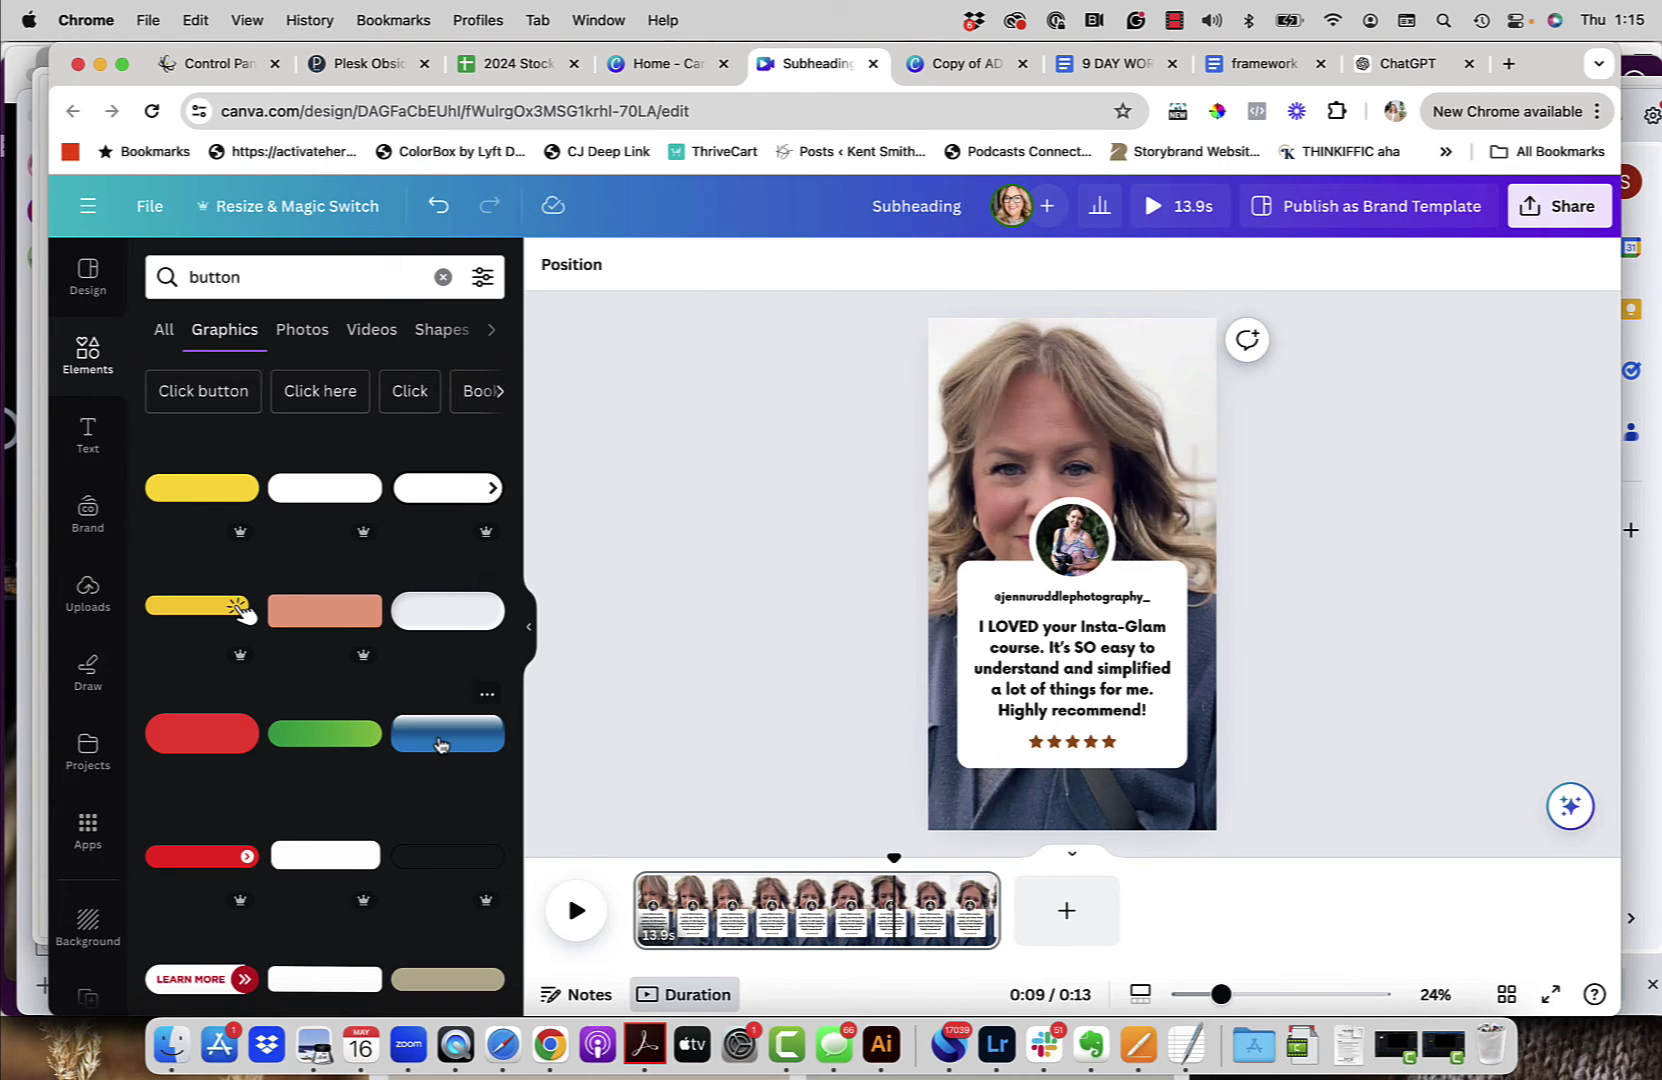
{"action": "scroll", "coordinate": [440, 745], "scroll_direction": "down", "scroll_amount": 5}
{"action": "scroll", "coordinate": [440, 745], "scroll_direction": "down", "scroll_amount": 7}
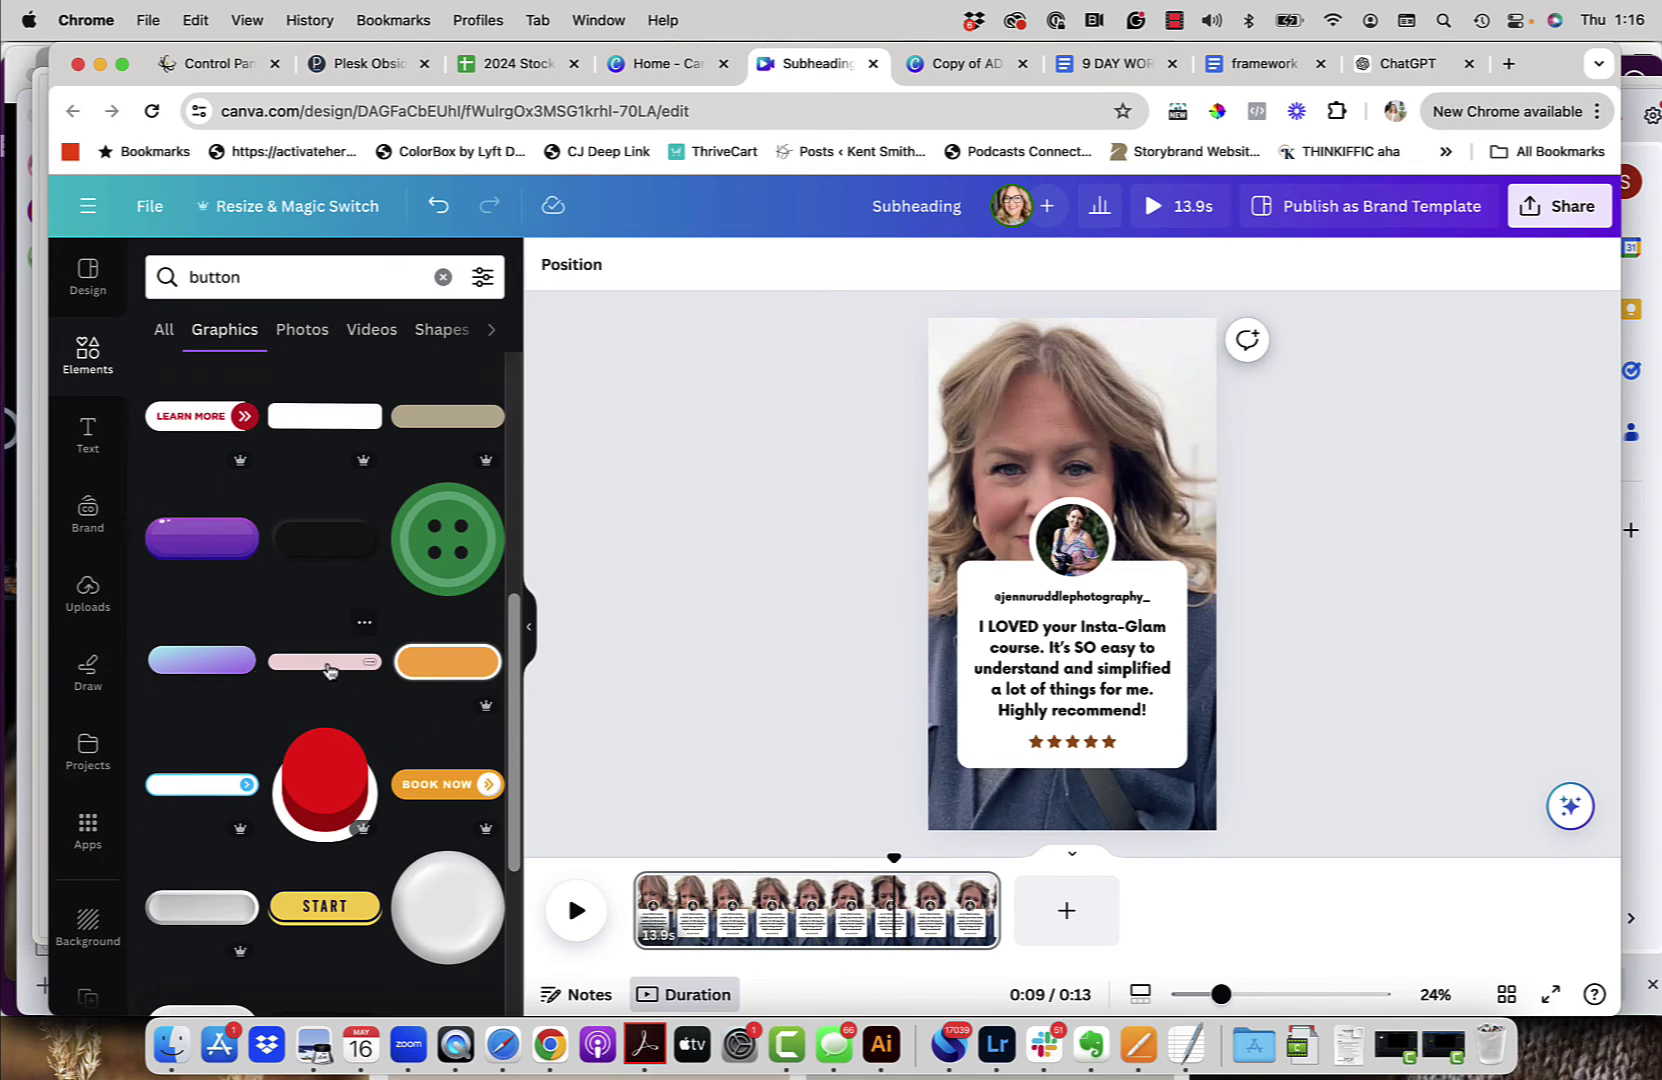
{"action": "scroll", "coordinate": [352, 583], "scroll_direction": "up", "scroll_amount": 8}
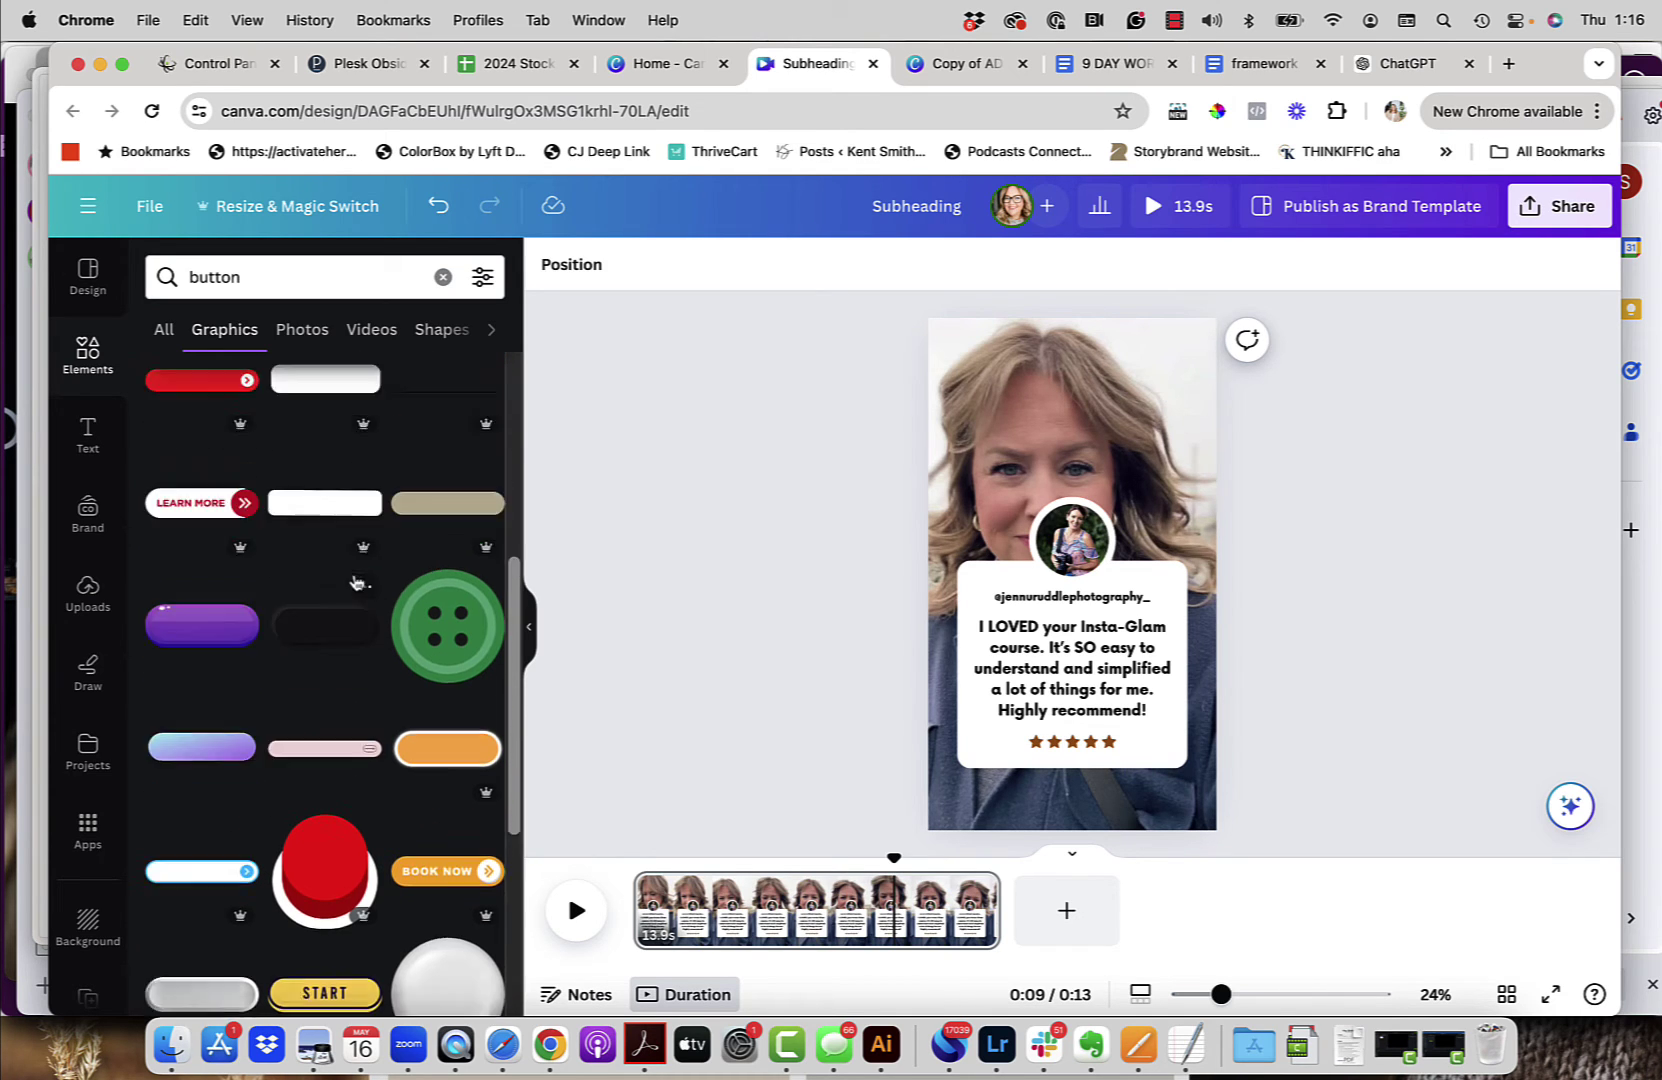
{"action": "scroll", "coordinate": [352, 583], "scroll_direction": "up", "scroll_amount": 4}
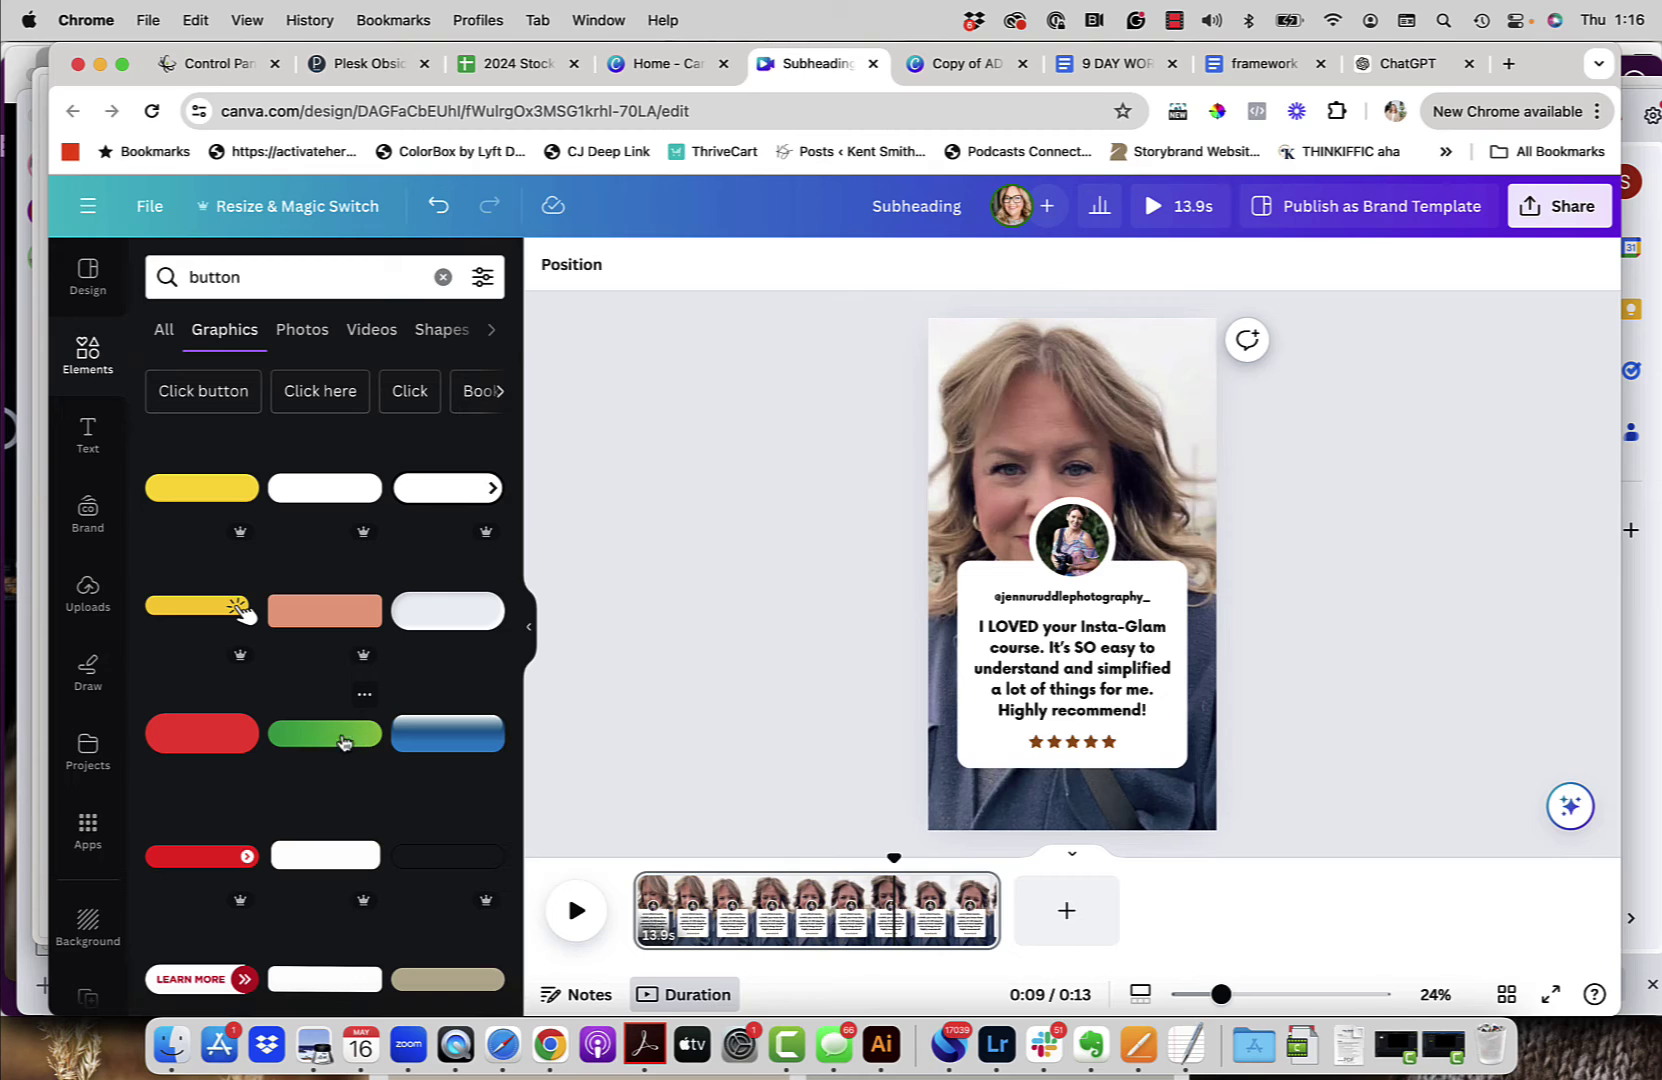
{"action": "left_click", "coordinate": [310, 740]}
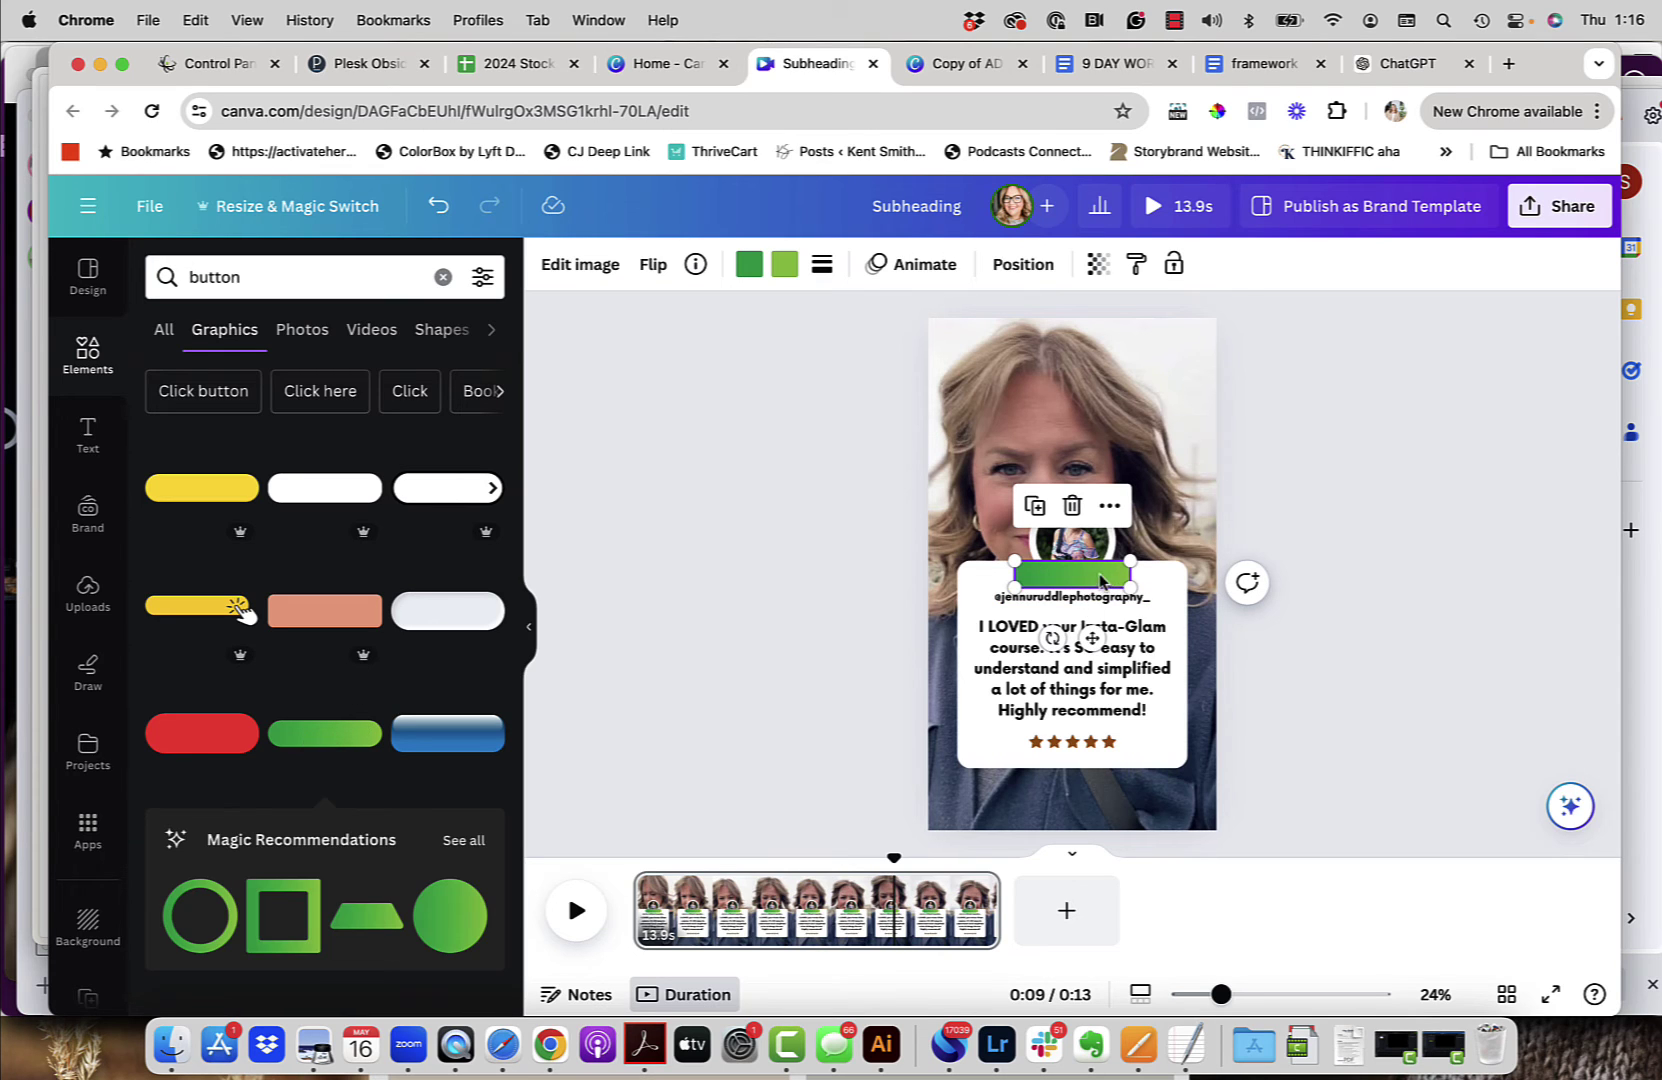
Step: Shift the testimonial card up slightly and place the button just beneath it
{"action": "left_click_drag", "start_coordinate": [1098, 580], "coordinate": [1121, 802]}
{"action": "left_click_drag", "start_coordinate": [1309, 777], "coordinate": [935, 490]}
{"action": "left_click", "coordinate": [1463, 535]}
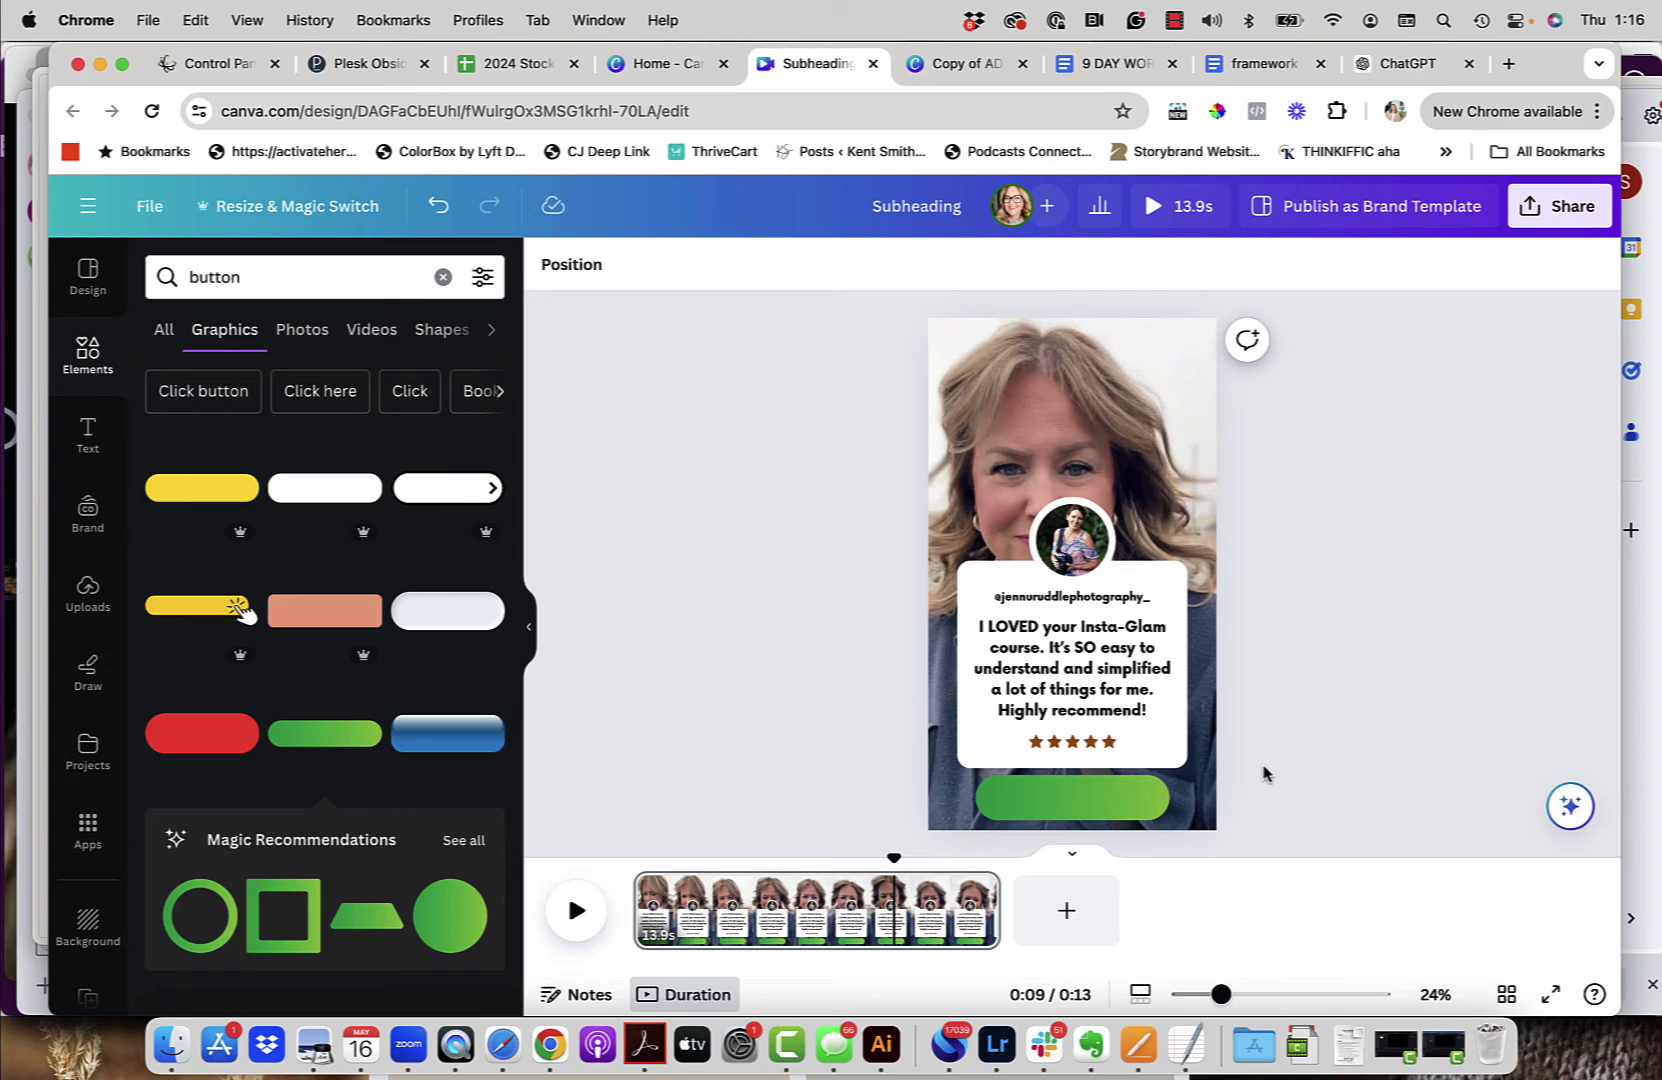
{"action": "left_click_drag", "start_coordinate": [1263, 773], "coordinate": [907, 470]}
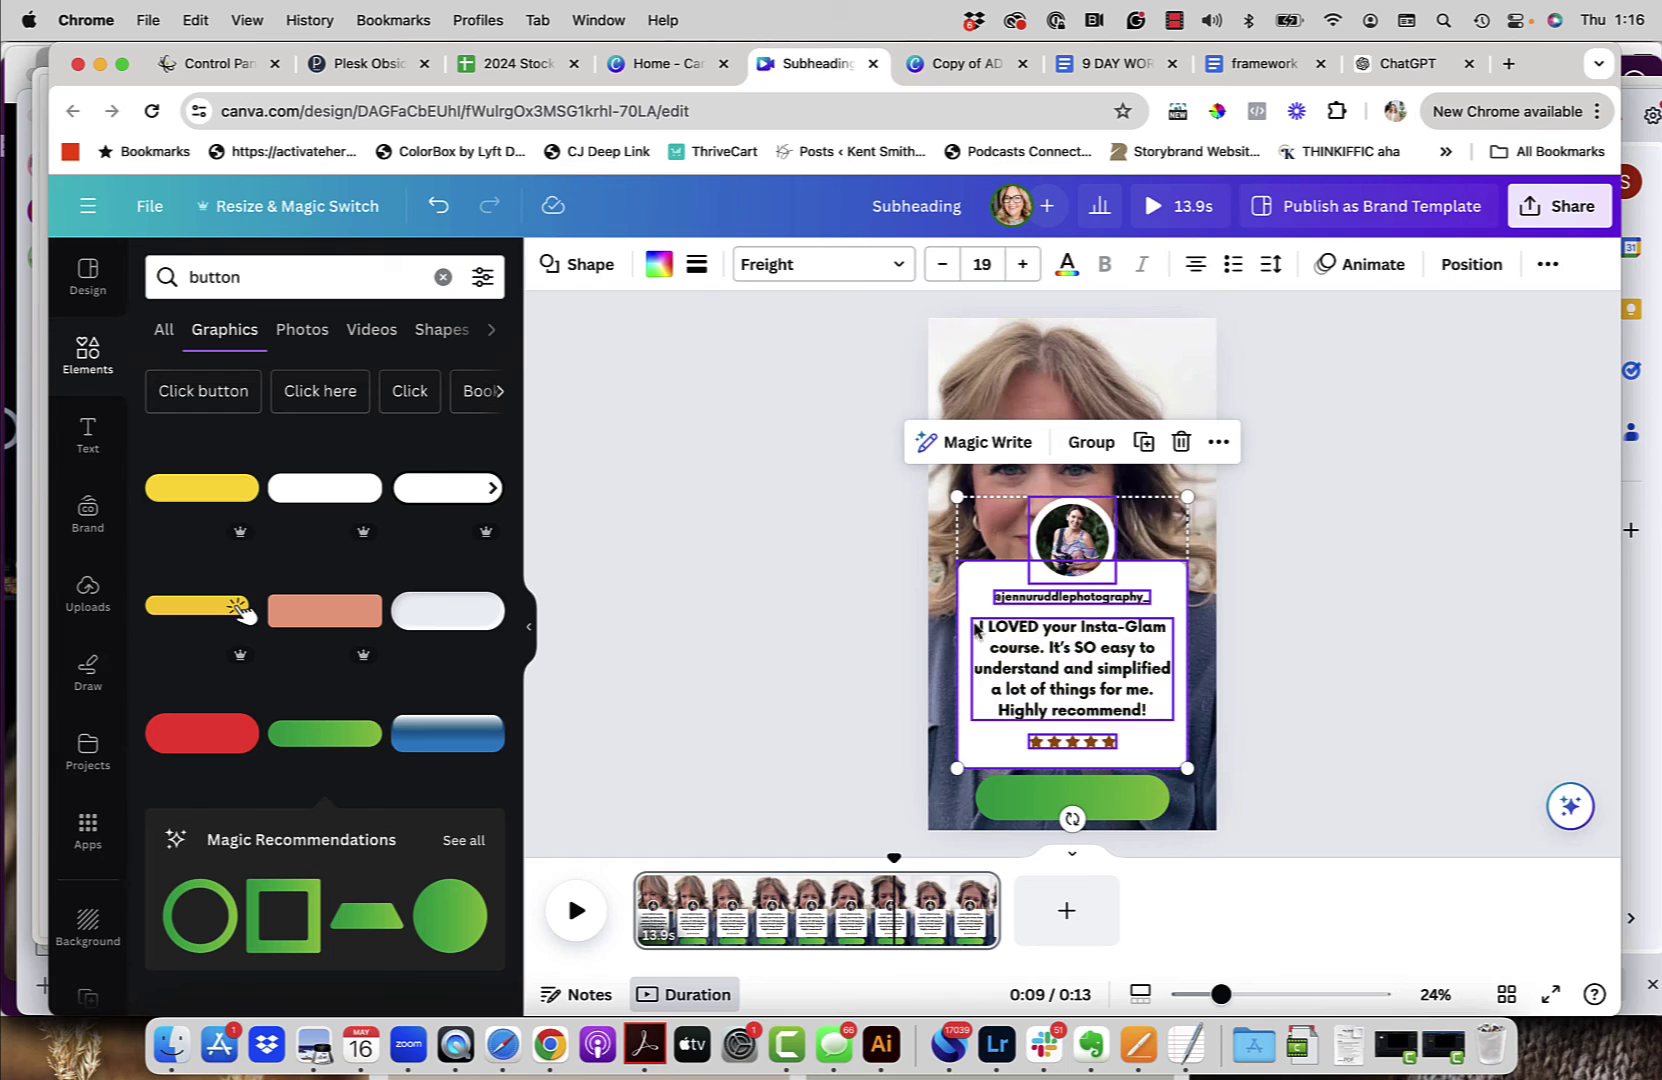
{"action": "left_click_drag", "start_coordinate": [999, 652], "coordinate": [999, 633]}
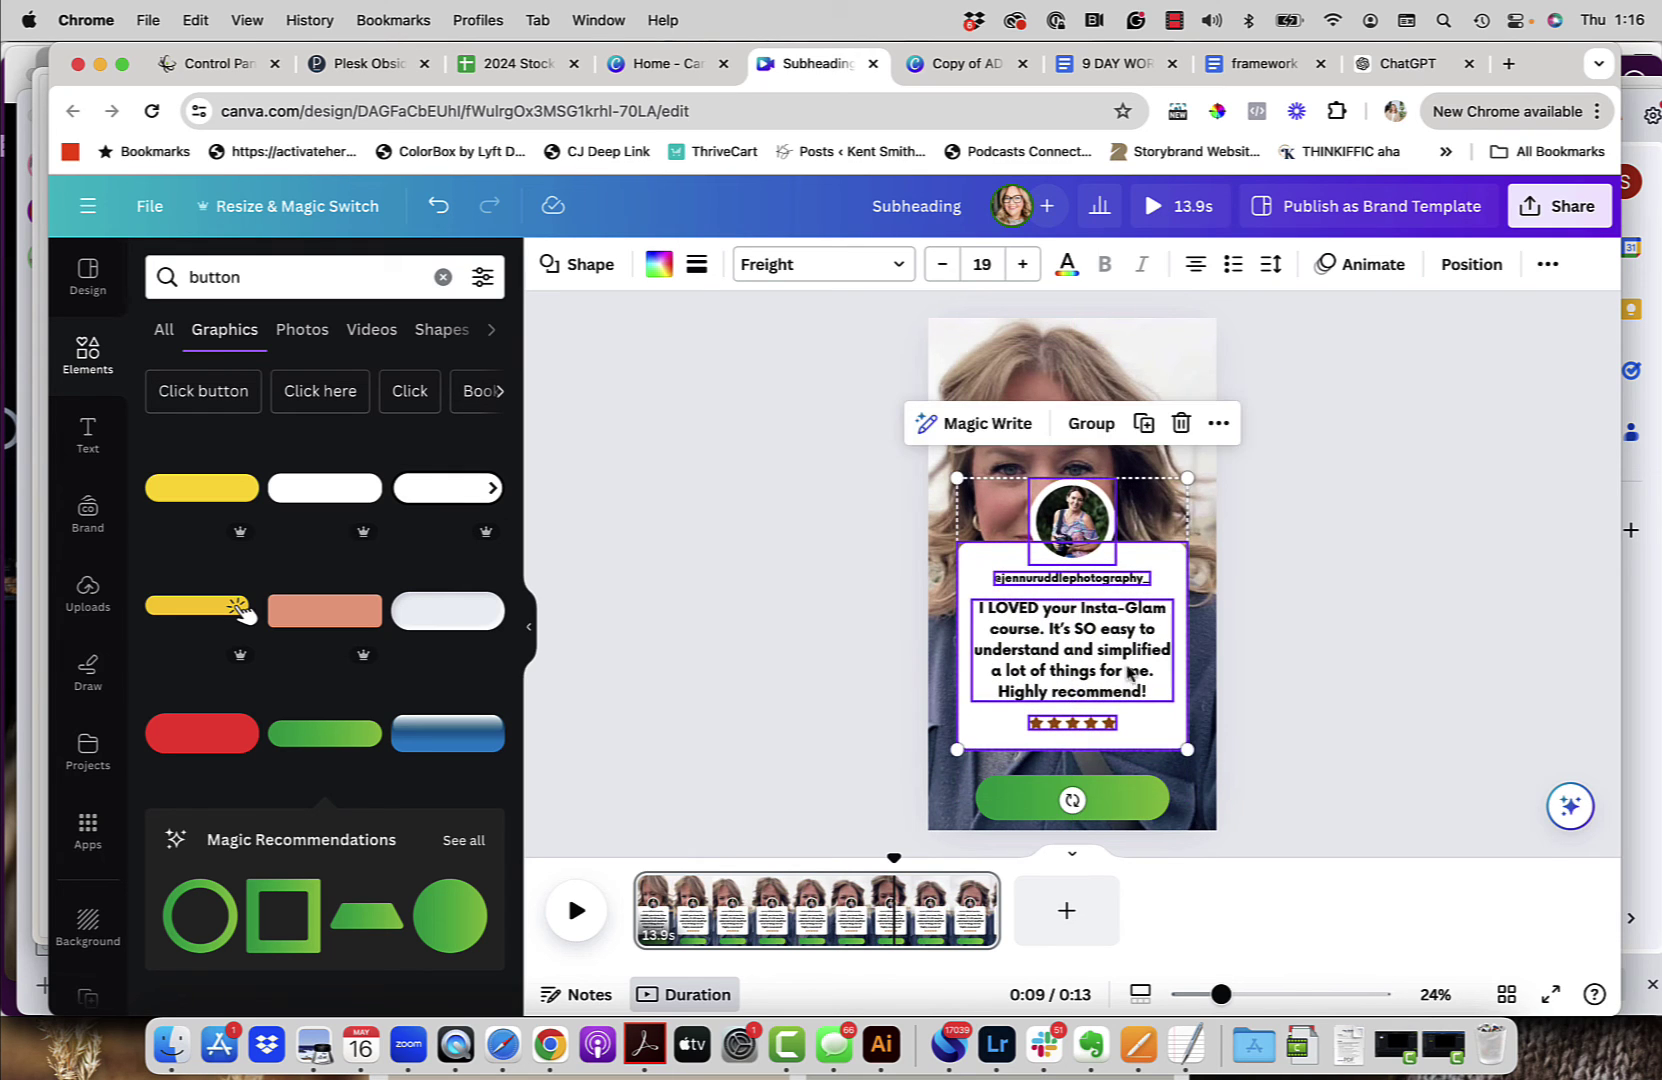
{"action": "left_click_drag", "start_coordinate": [1155, 812], "coordinate": [1147, 797]}
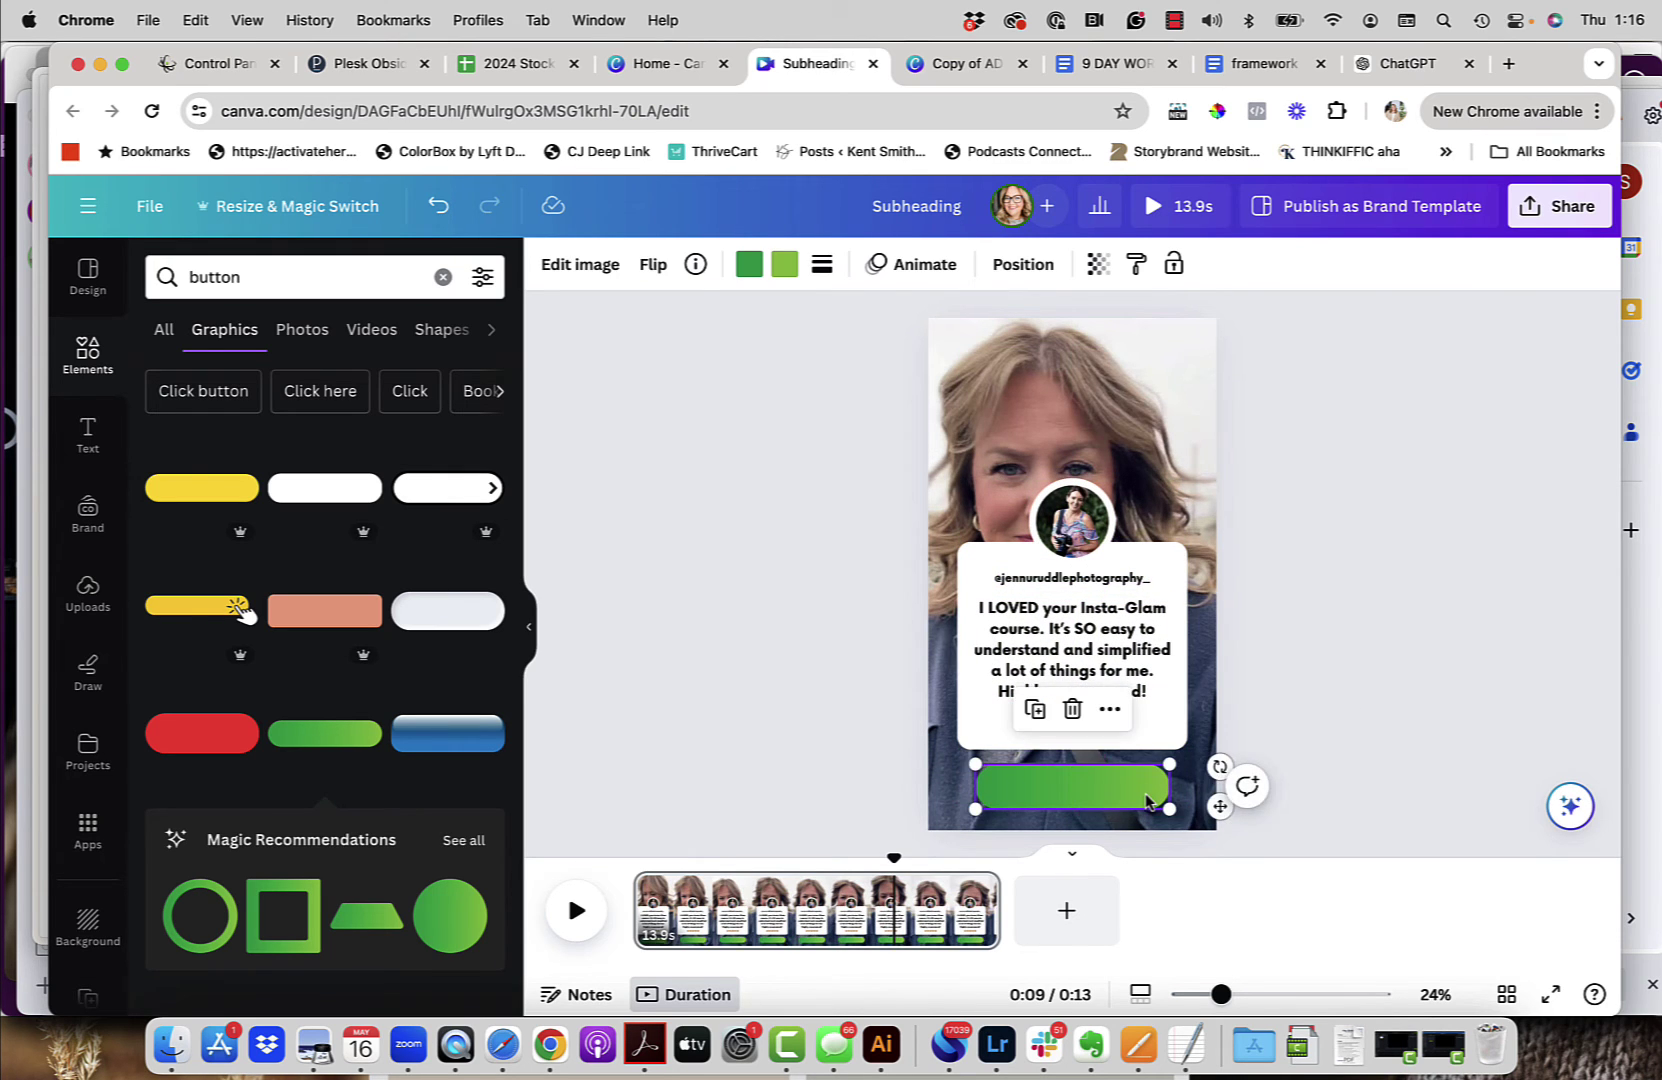
Step: Recolour both of the button's colours to the brown swatch, making it solid brown
{"action": "left_click", "coordinate": [749, 264]}
{"action": "left_click", "coordinate": [417, 584]}
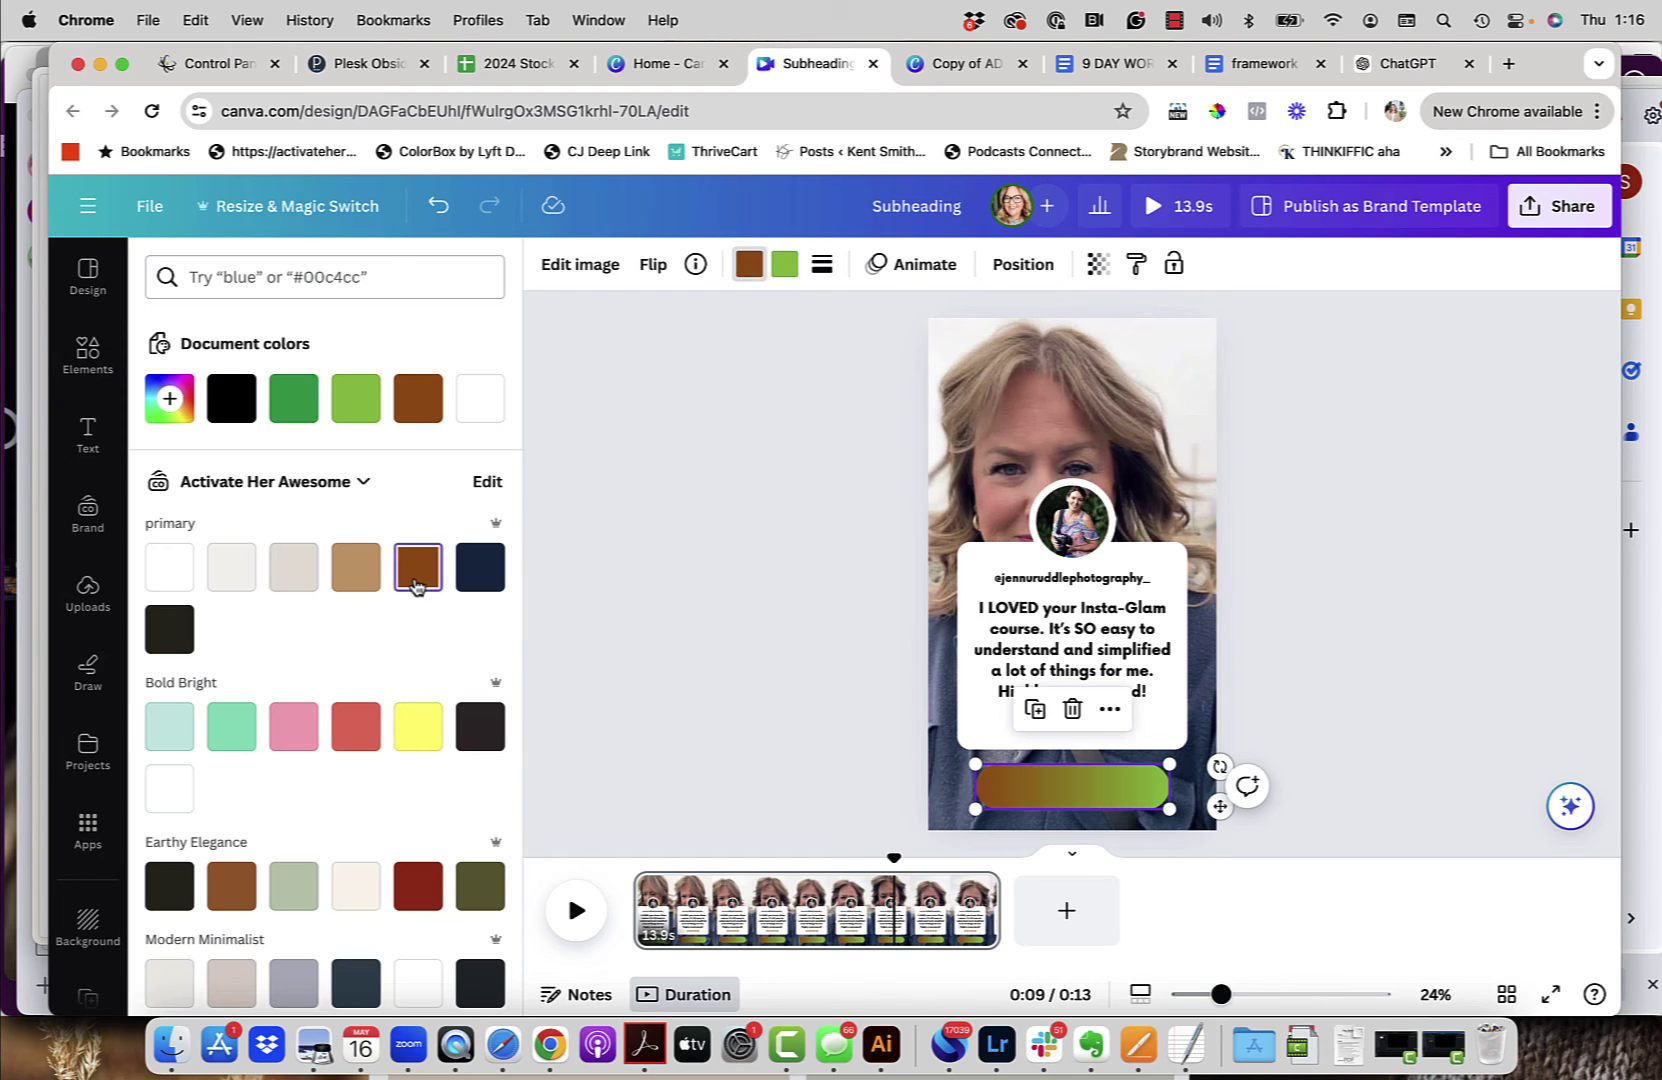
{"action": "left_click", "coordinate": [784, 264]}
{"action": "left_click", "coordinate": [435, 576]}
{"action": "left_click", "coordinate": [705, 545]}
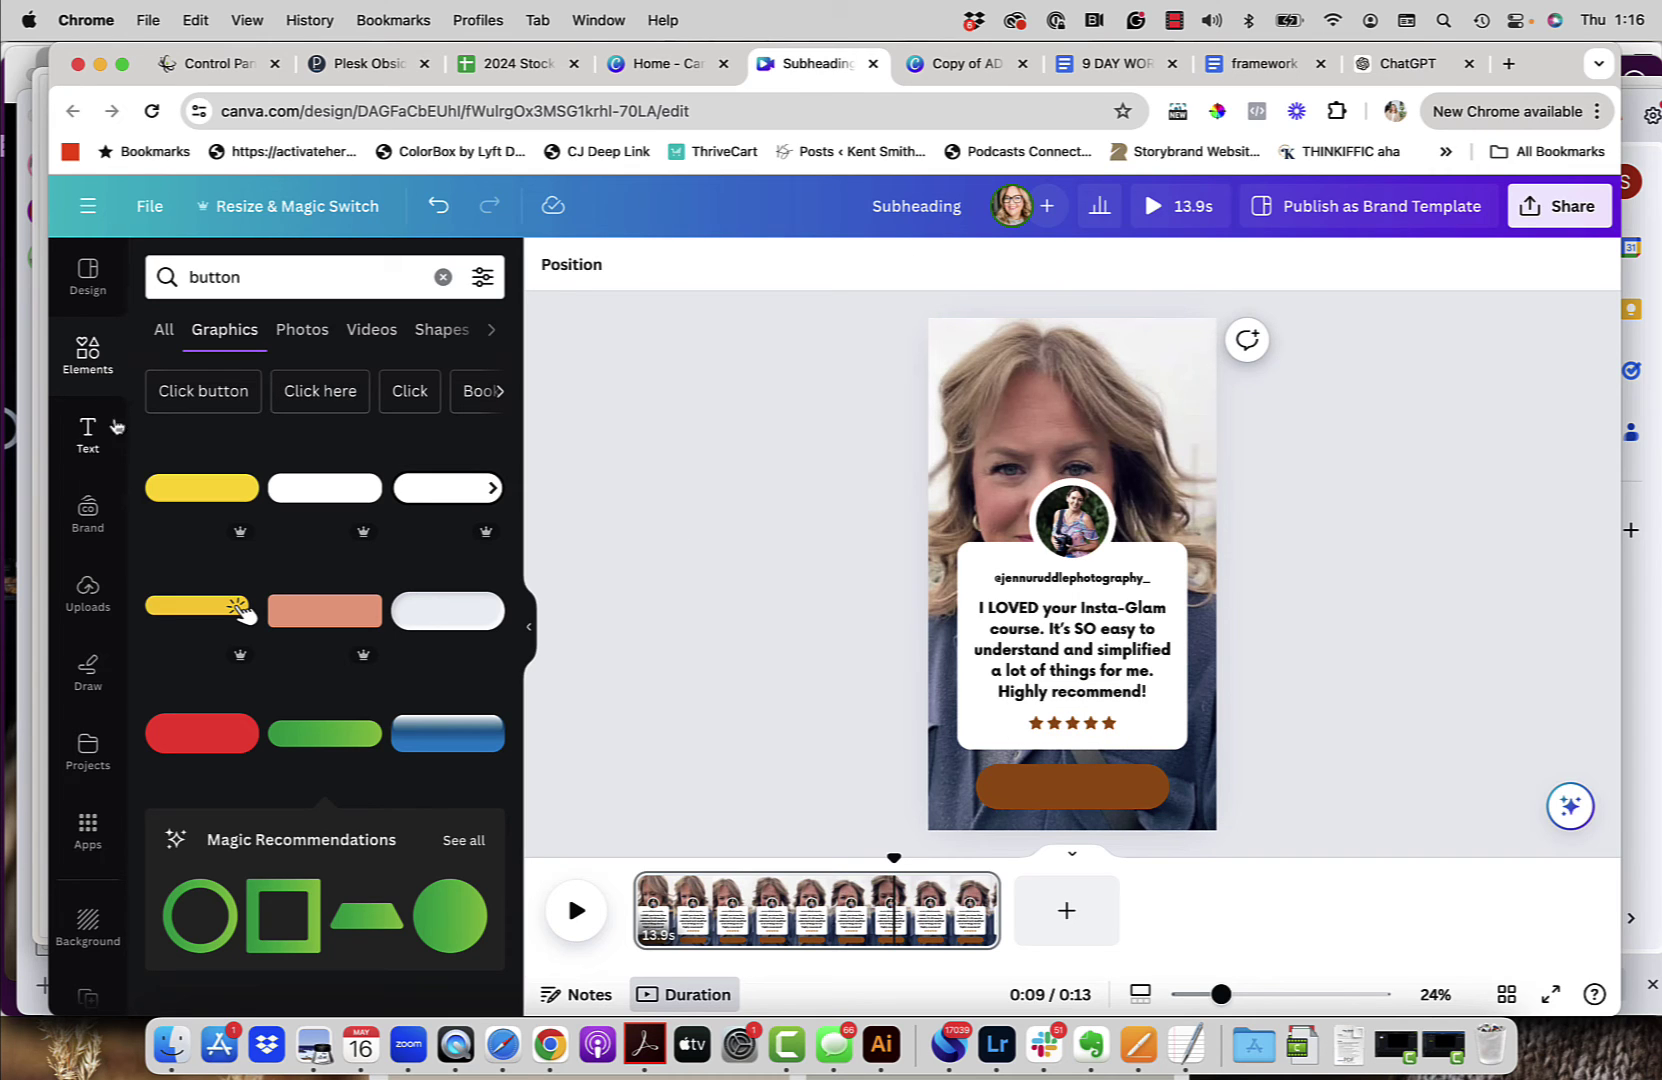
Step: Move the handle text onto the brown button, retype it as 'ActivateHerAwesome' and make it white
{"action": "left_click", "coordinate": [88, 436]}
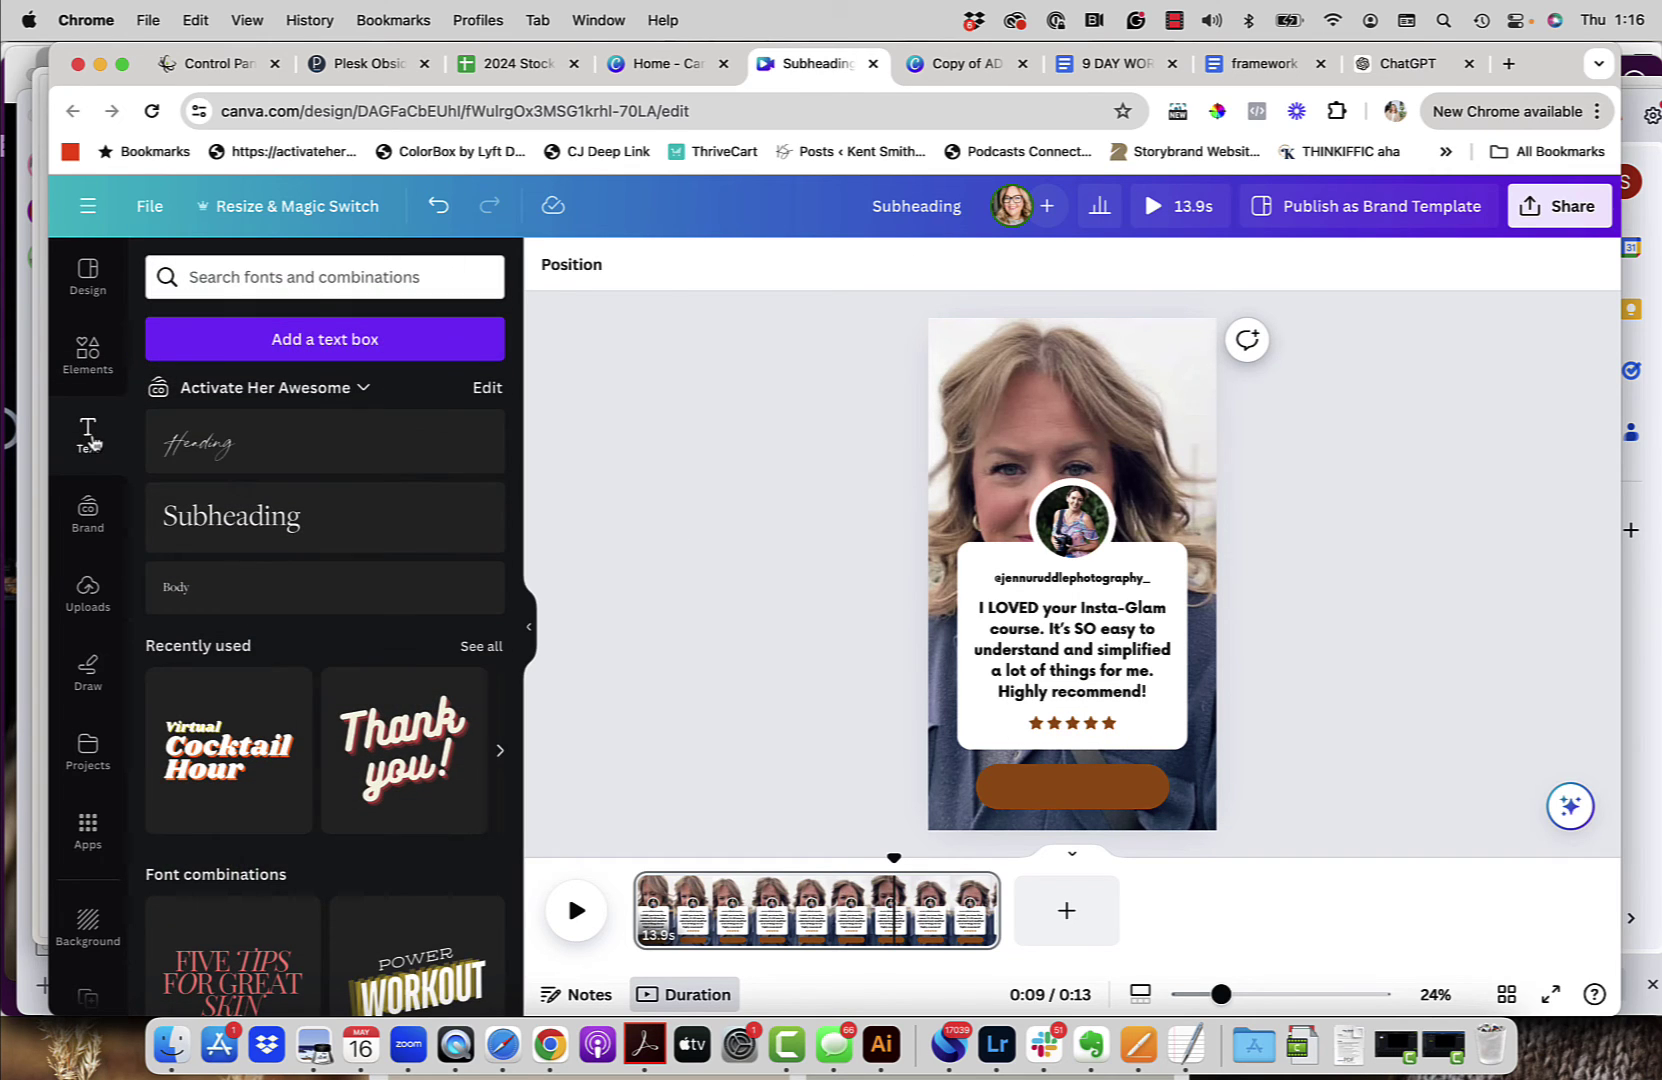
{"action": "left_click", "coordinate": [1051, 584]}
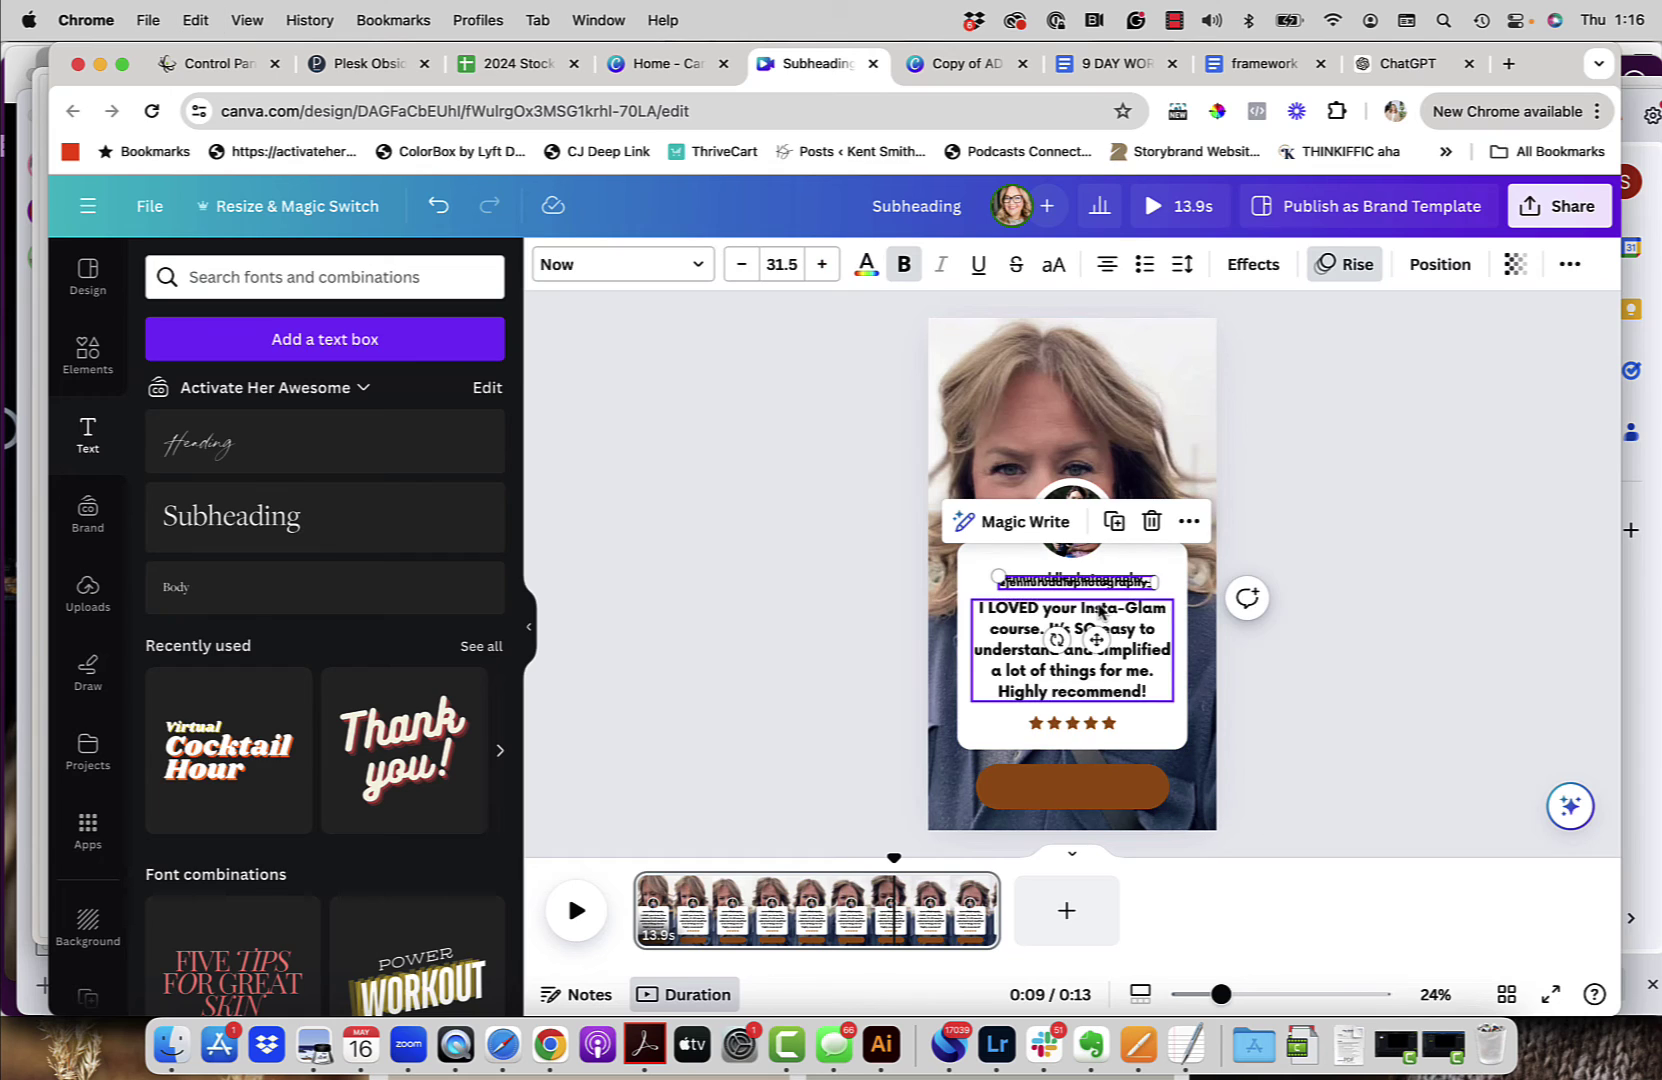
{"action": "left_click_drag", "start_coordinate": [1097, 638], "coordinate": [1097, 844]}
{"action": "double_click", "coordinate": [1116, 786]}
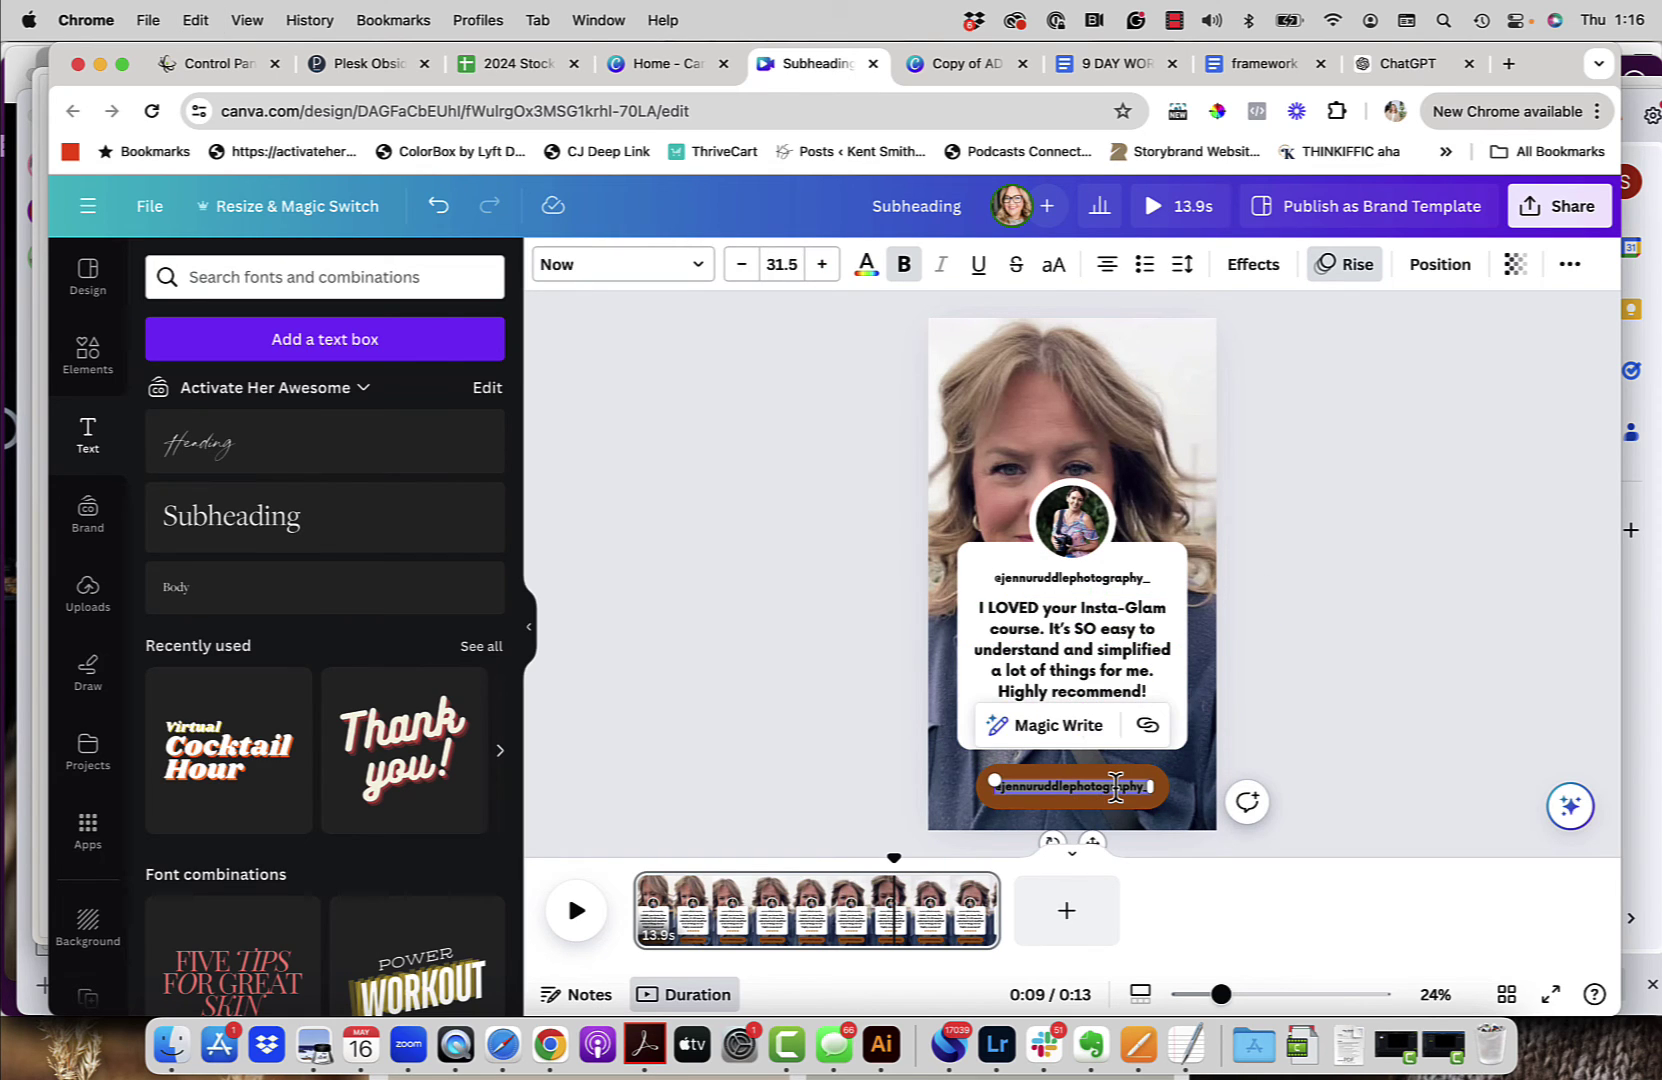
{"action": "key", "text": "BackSpace"}
{"action": "type", "text": "Act"}
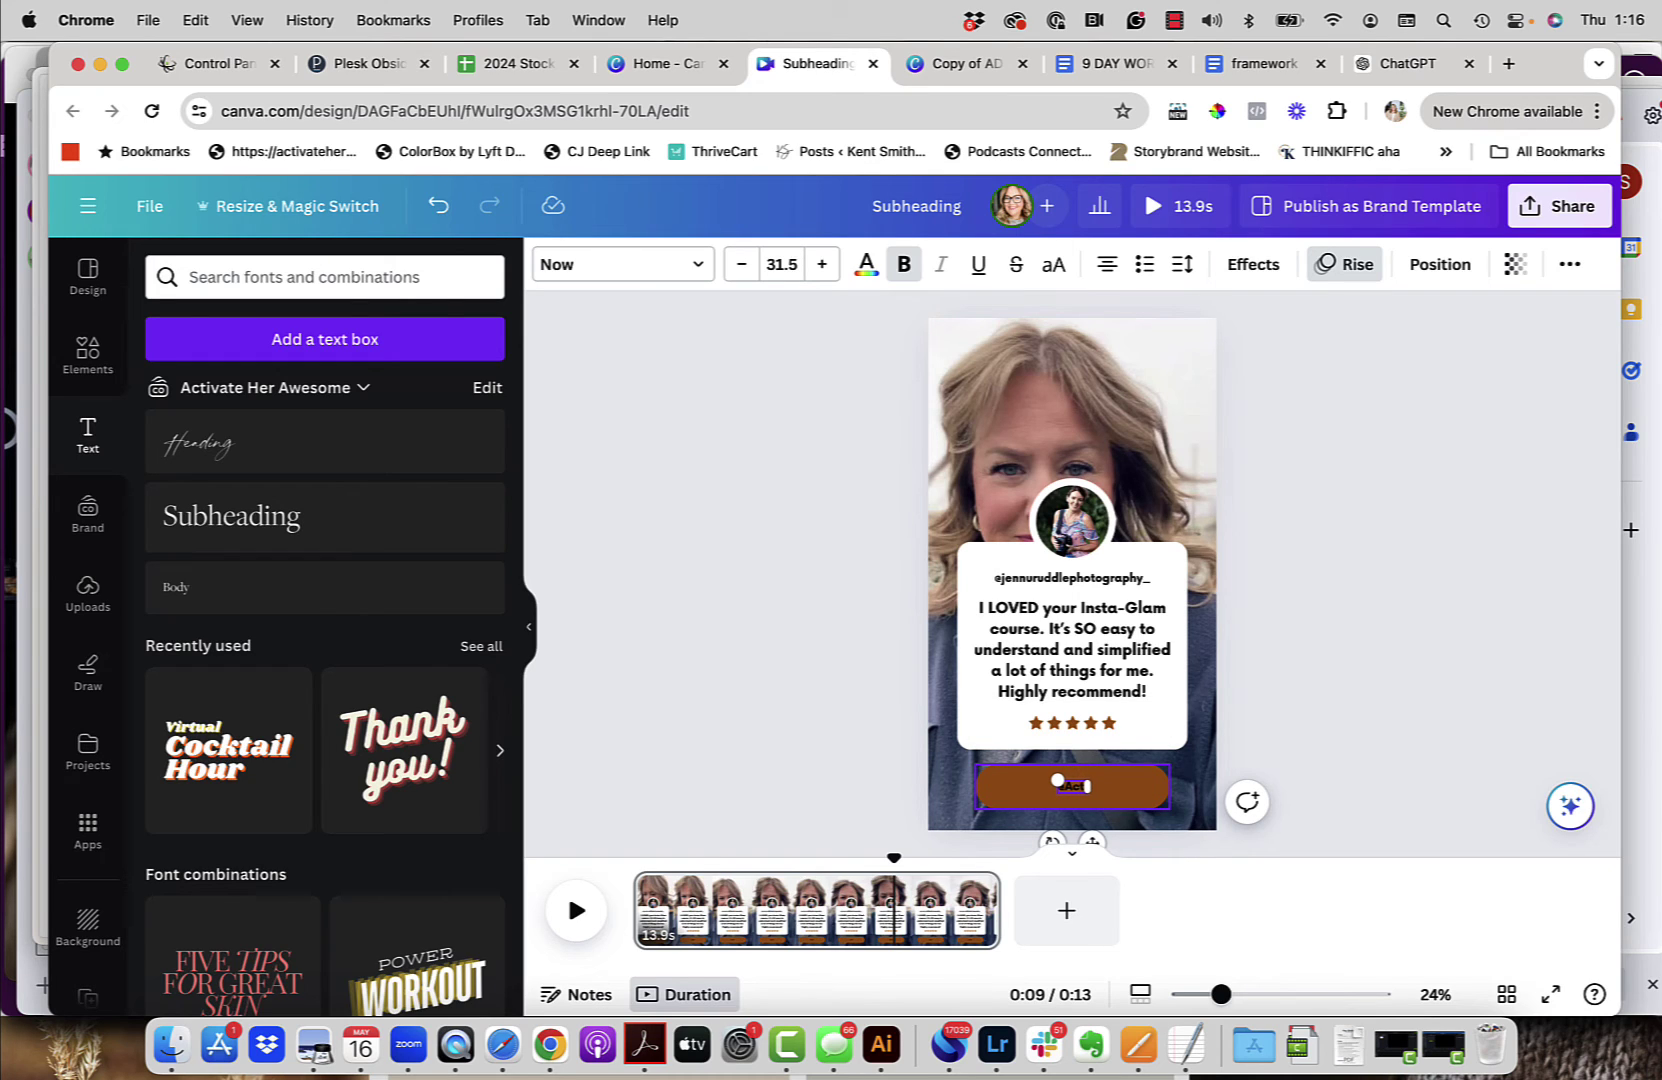
{"action": "type", "text": "ivateHerAwesome"}
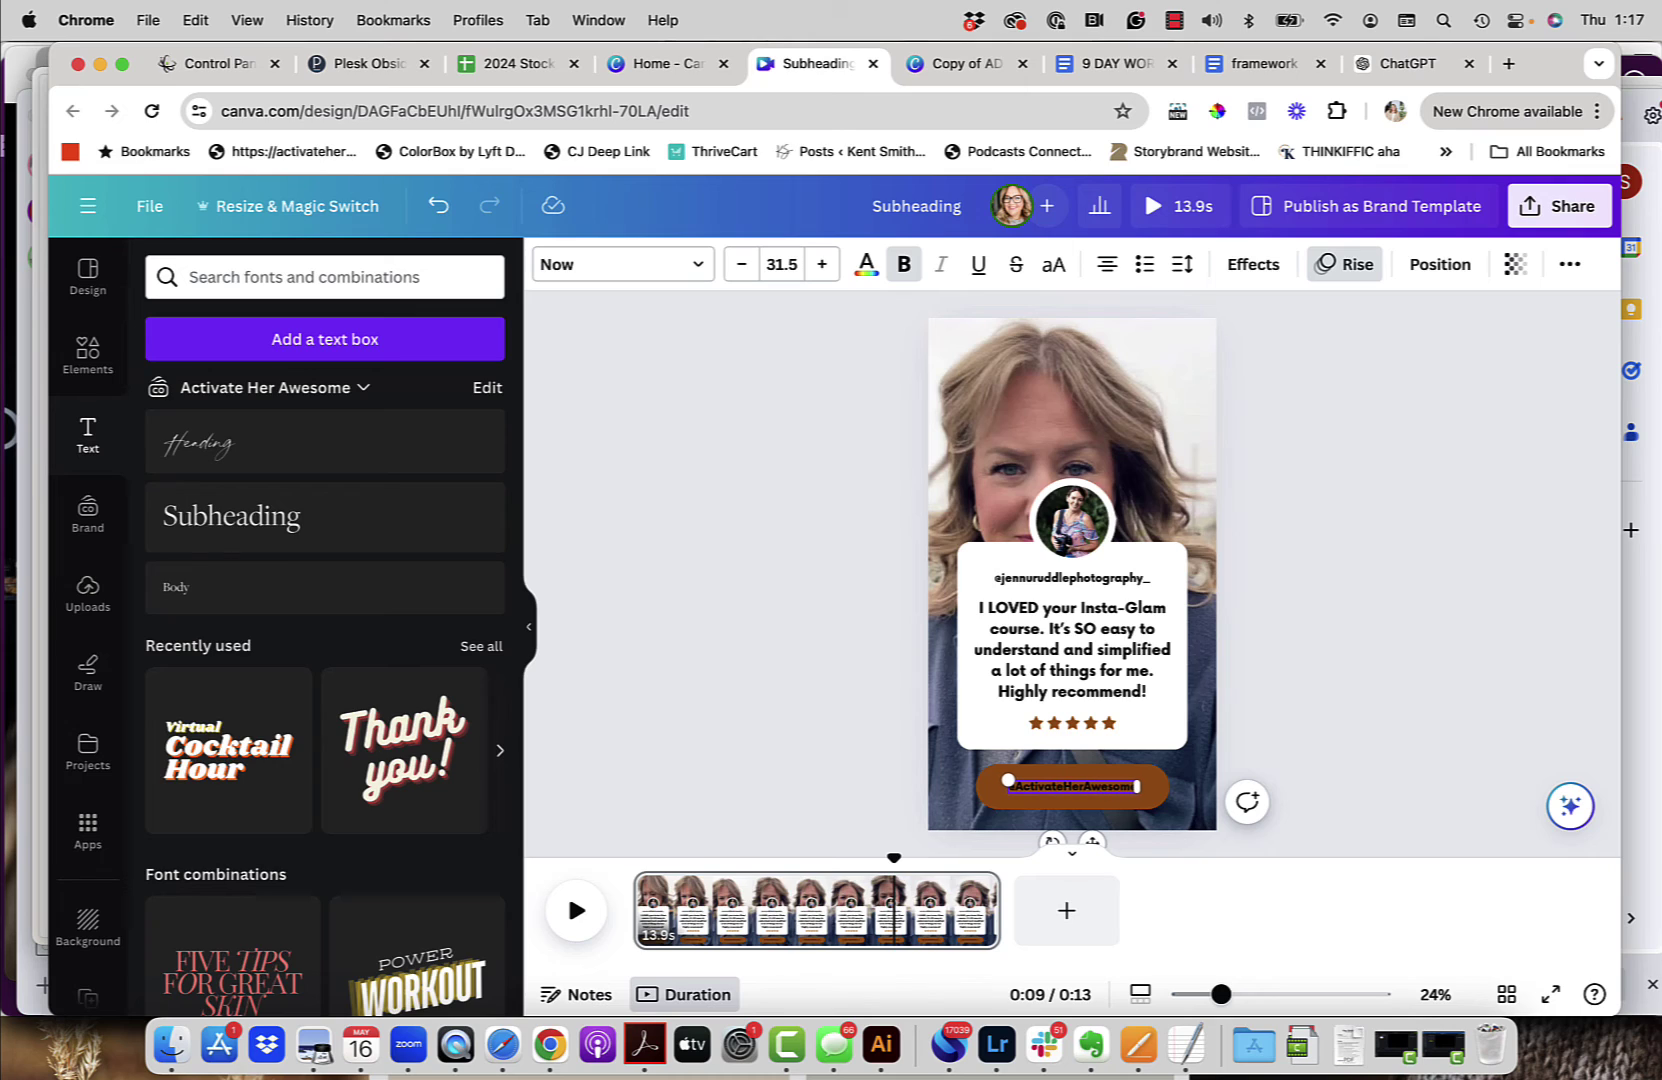
{"action": "key", "text": "super+a"}
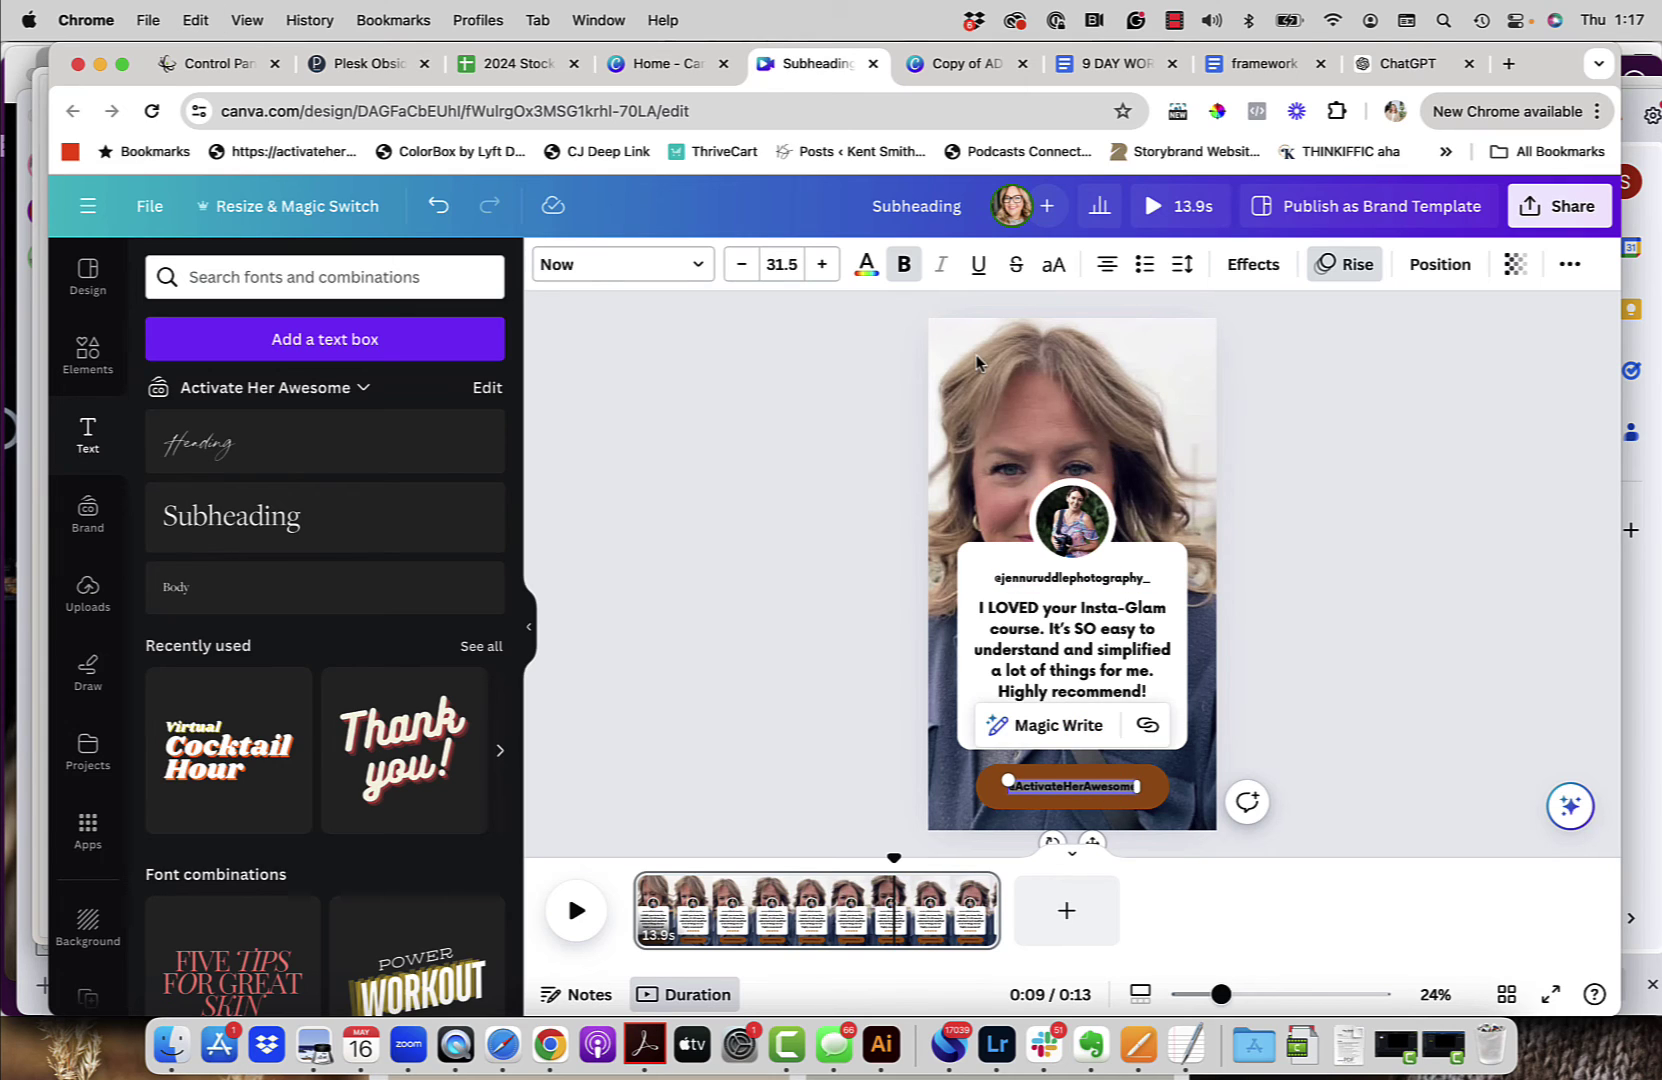
{"action": "left_click", "coordinate": [866, 268]}
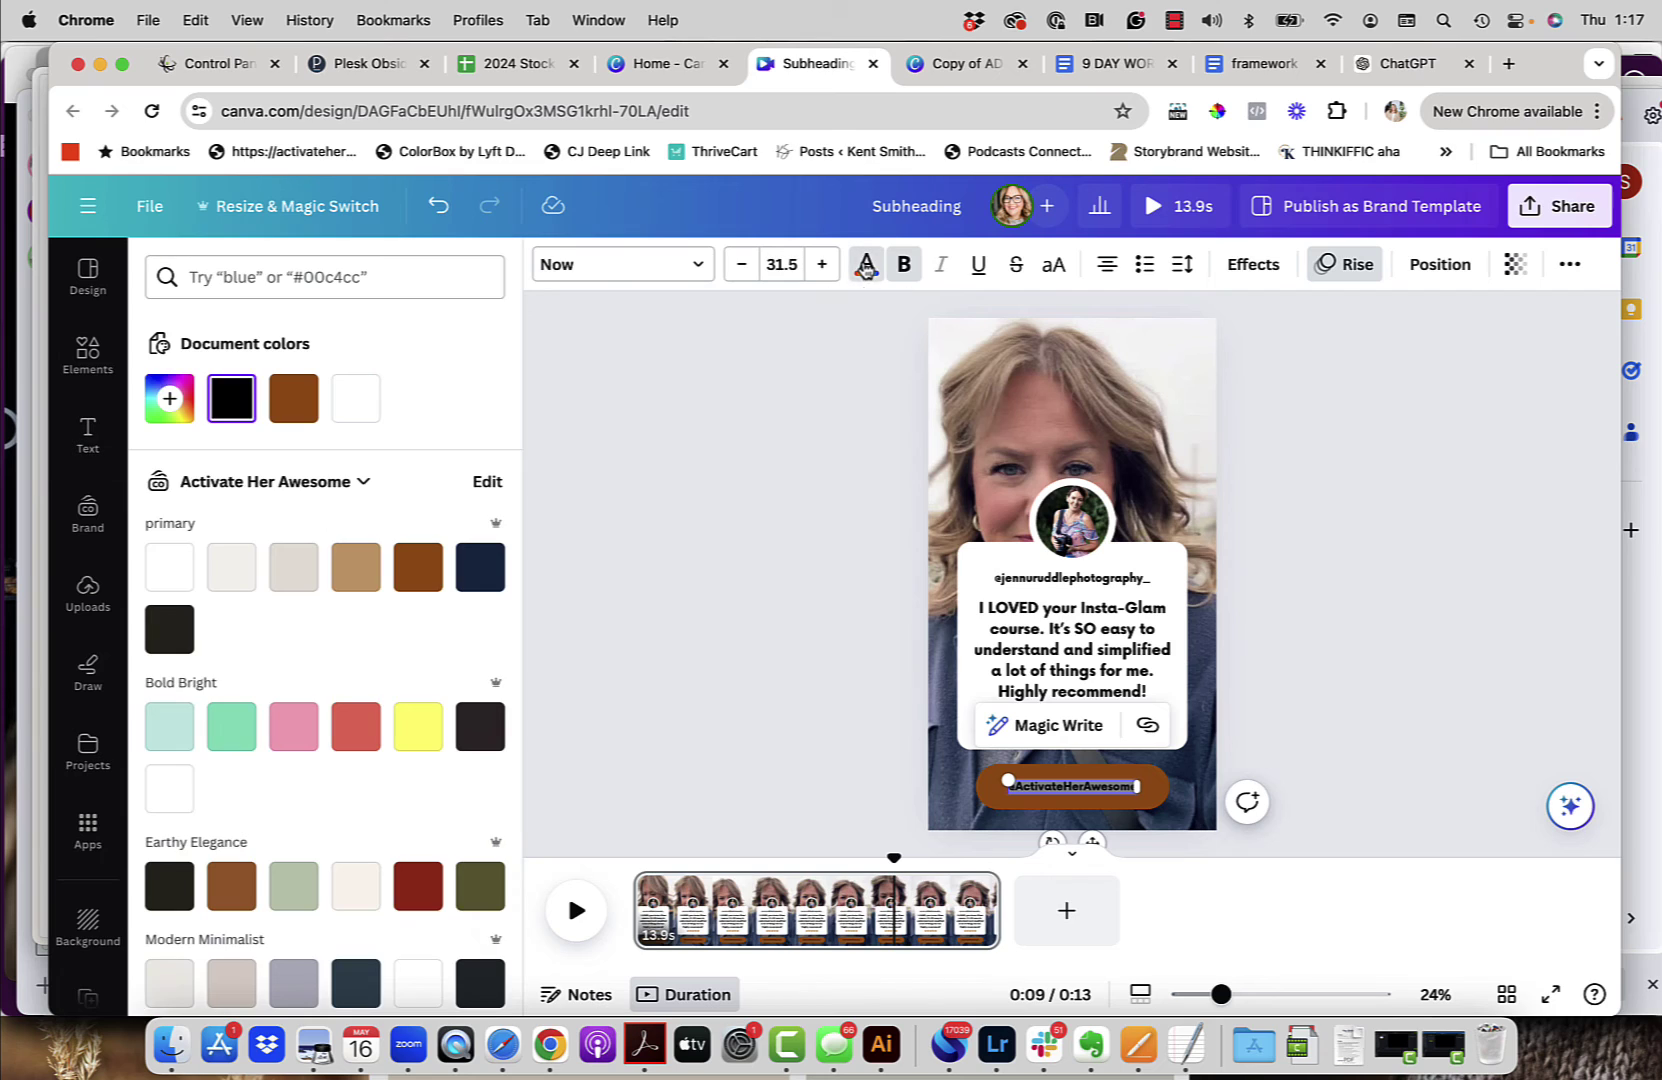
{"action": "left_click", "coordinate": [168, 567]}
{"action": "left_click", "coordinate": [686, 587]}
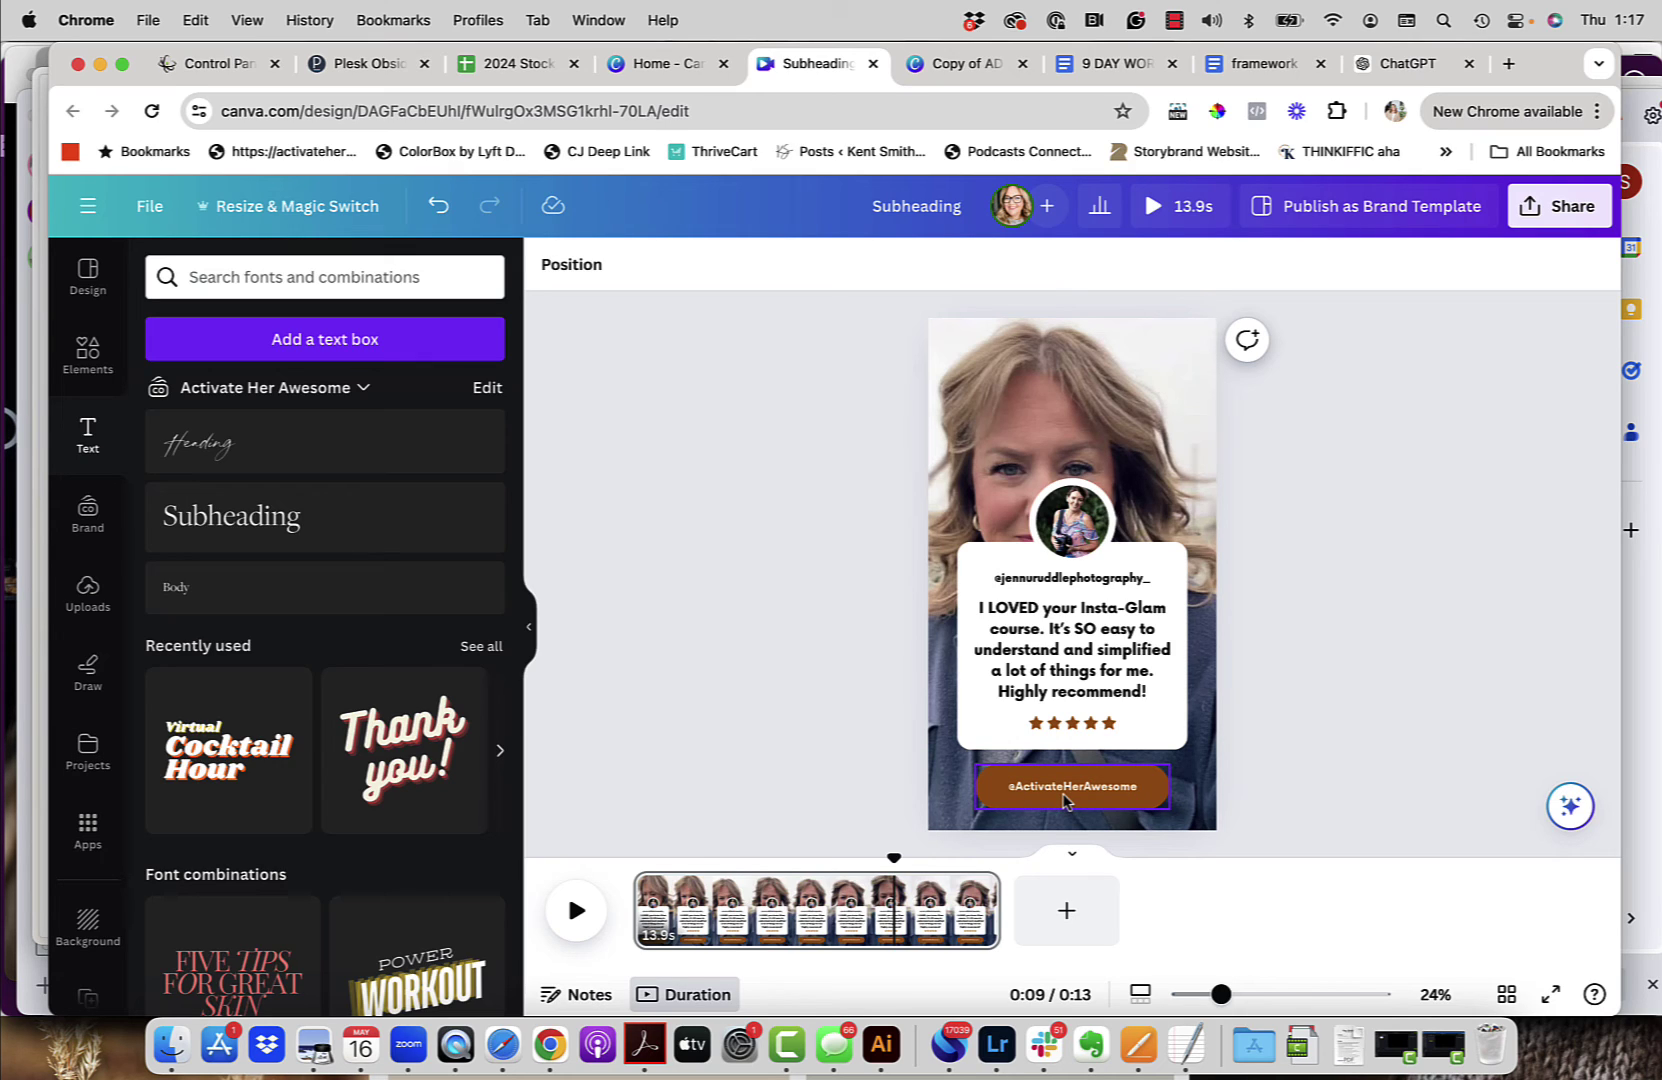
Step: Check the handle text on the brown button and on the card
{"action": "double_click", "coordinate": [1065, 798]}
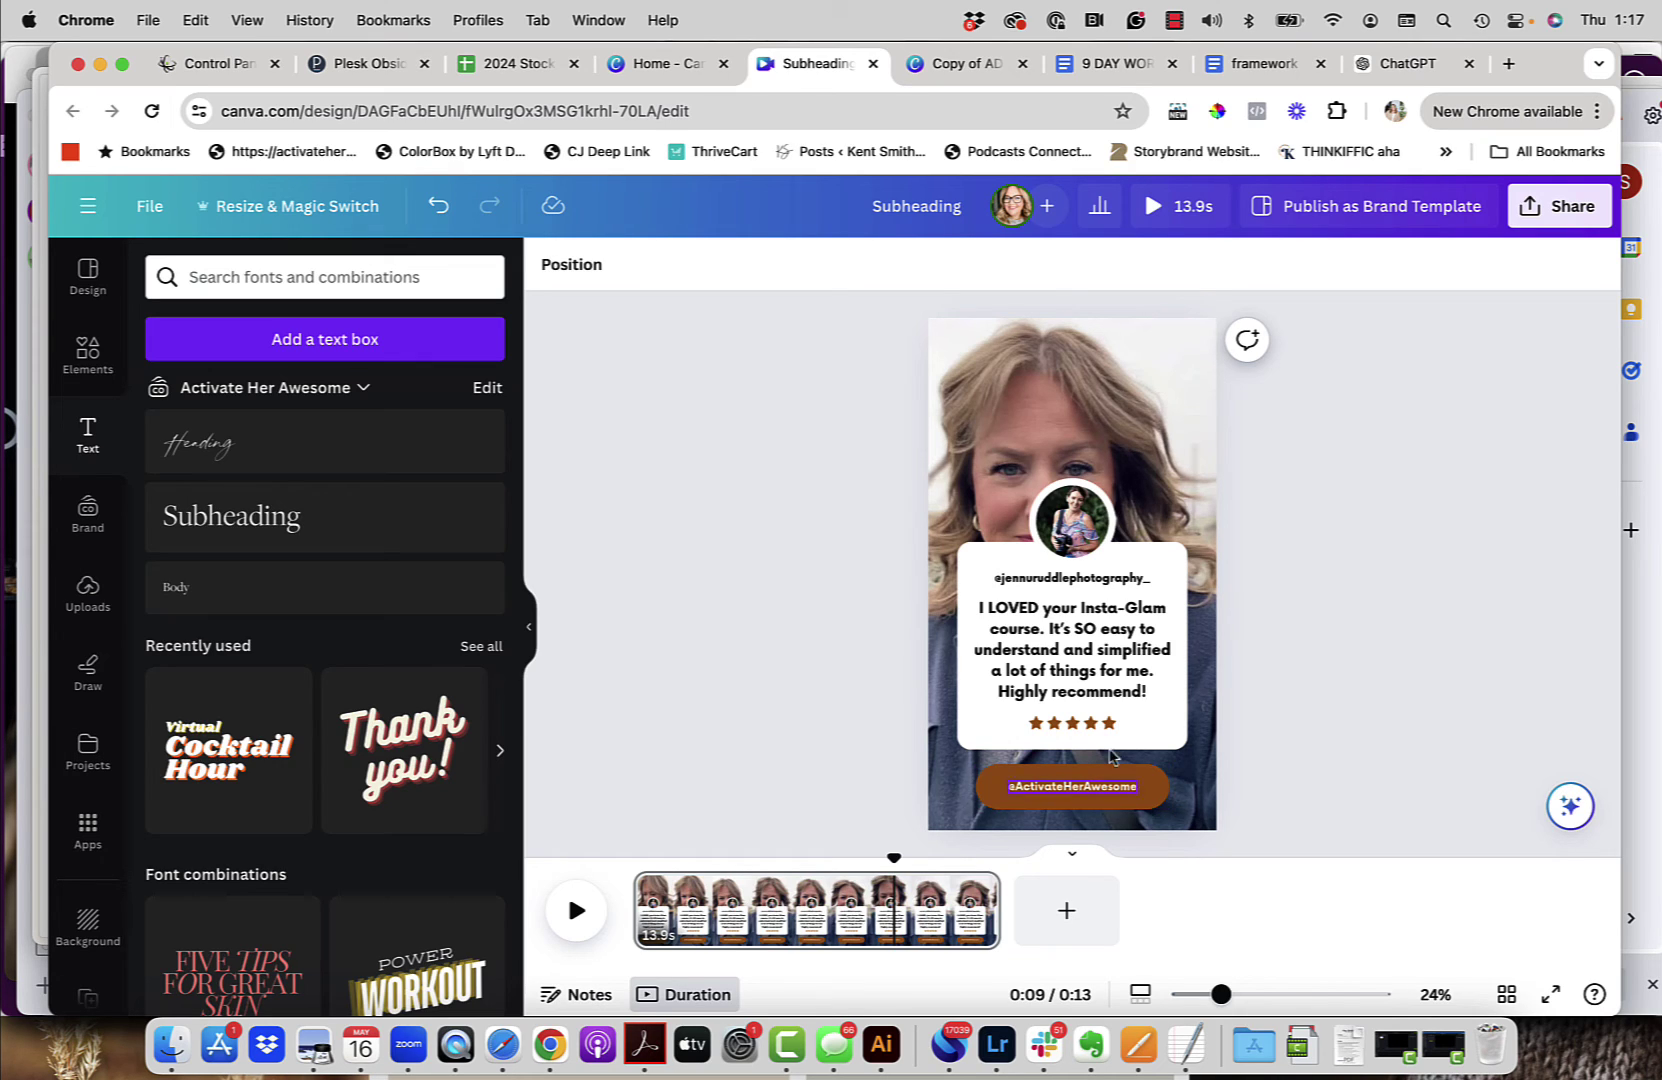
{"action": "left_click", "coordinate": [1080, 580]}
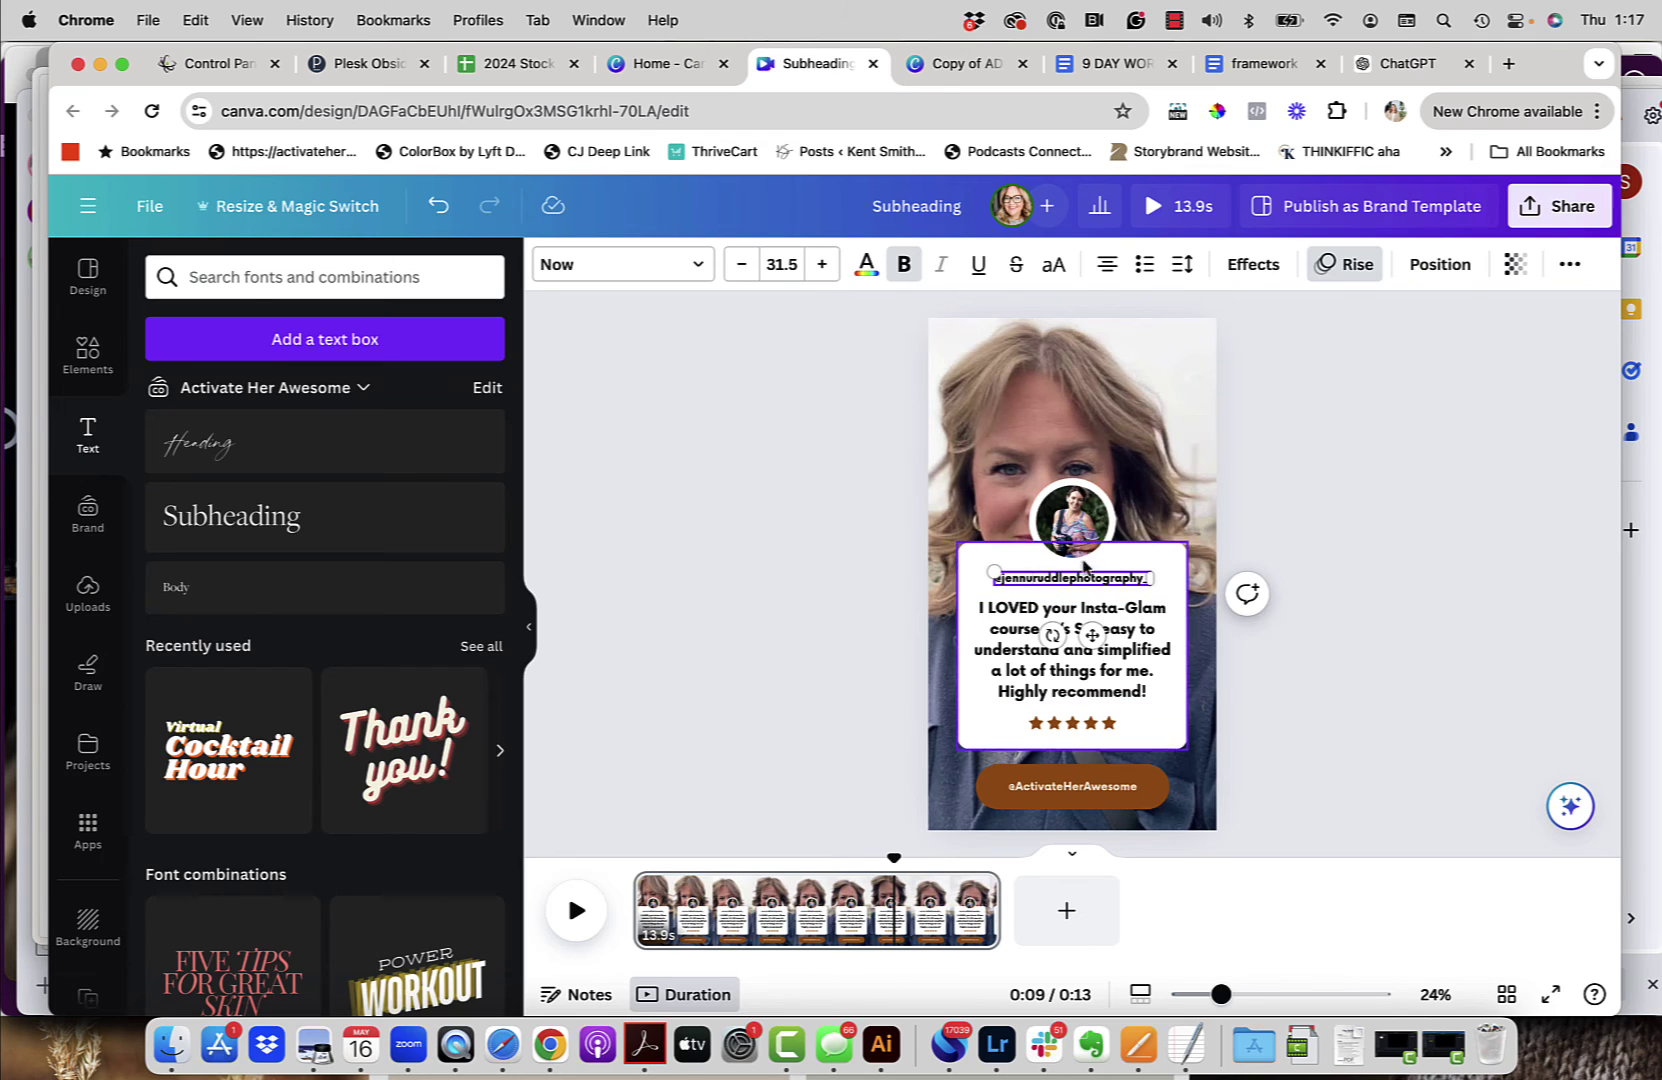
{"action": "left_click", "coordinate": [1032, 580]}
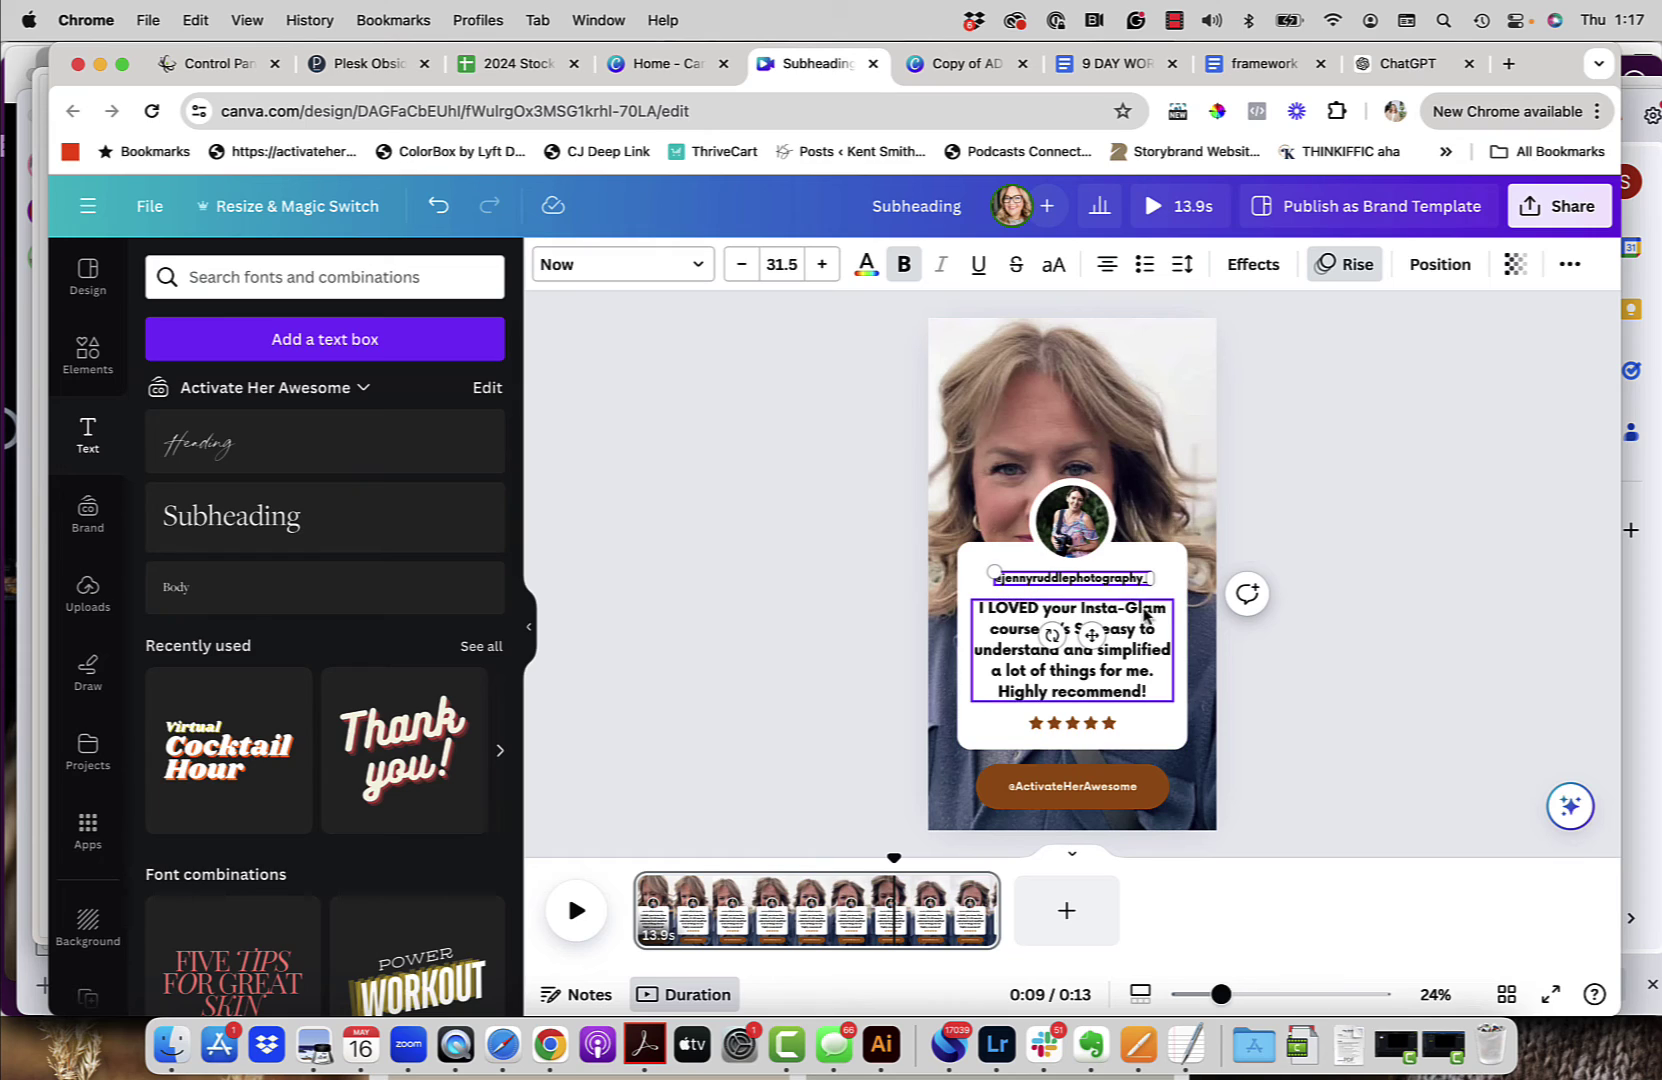
{"action": "left_click", "coordinate": [1279, 590]}
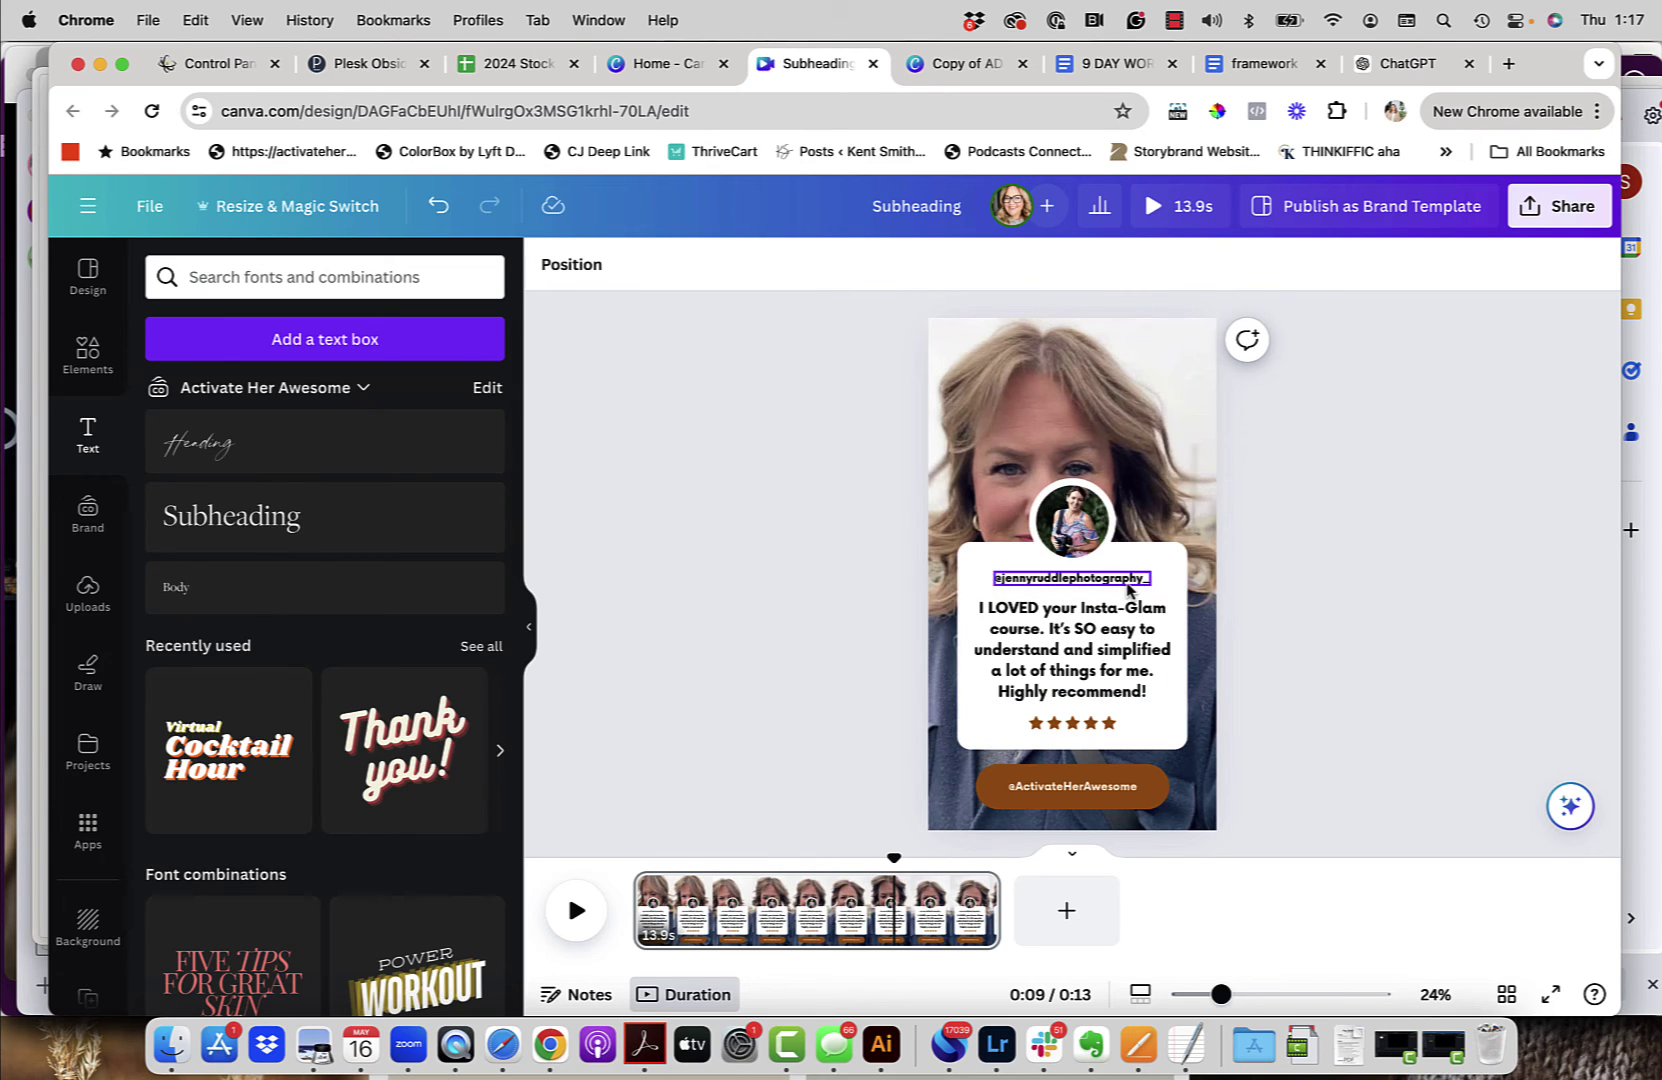
Step: Color the quote and the card's handle navy, then select the brown handle button
{"action": "left_click", "coordinate": [1122, 645]}
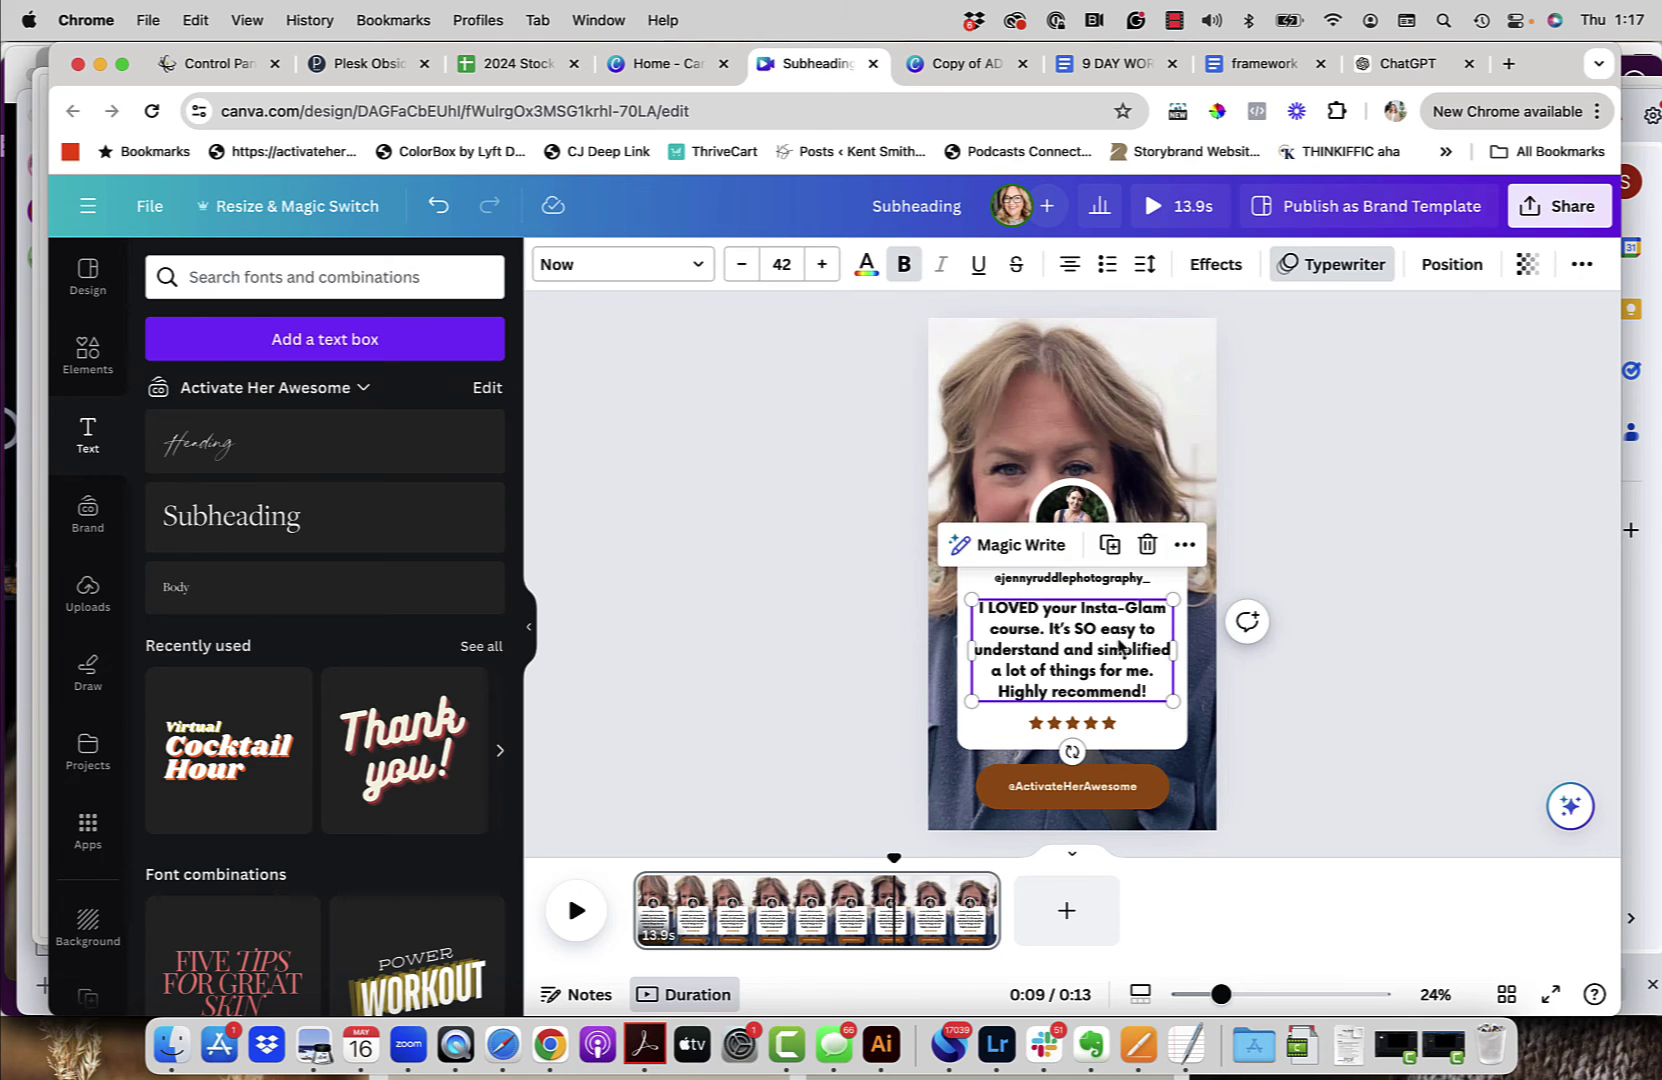
{"action": "left_click", "coordinate": [1135, 582], "text": "shift"}
{"action": "left_click", "coordinate": [866, 264]}
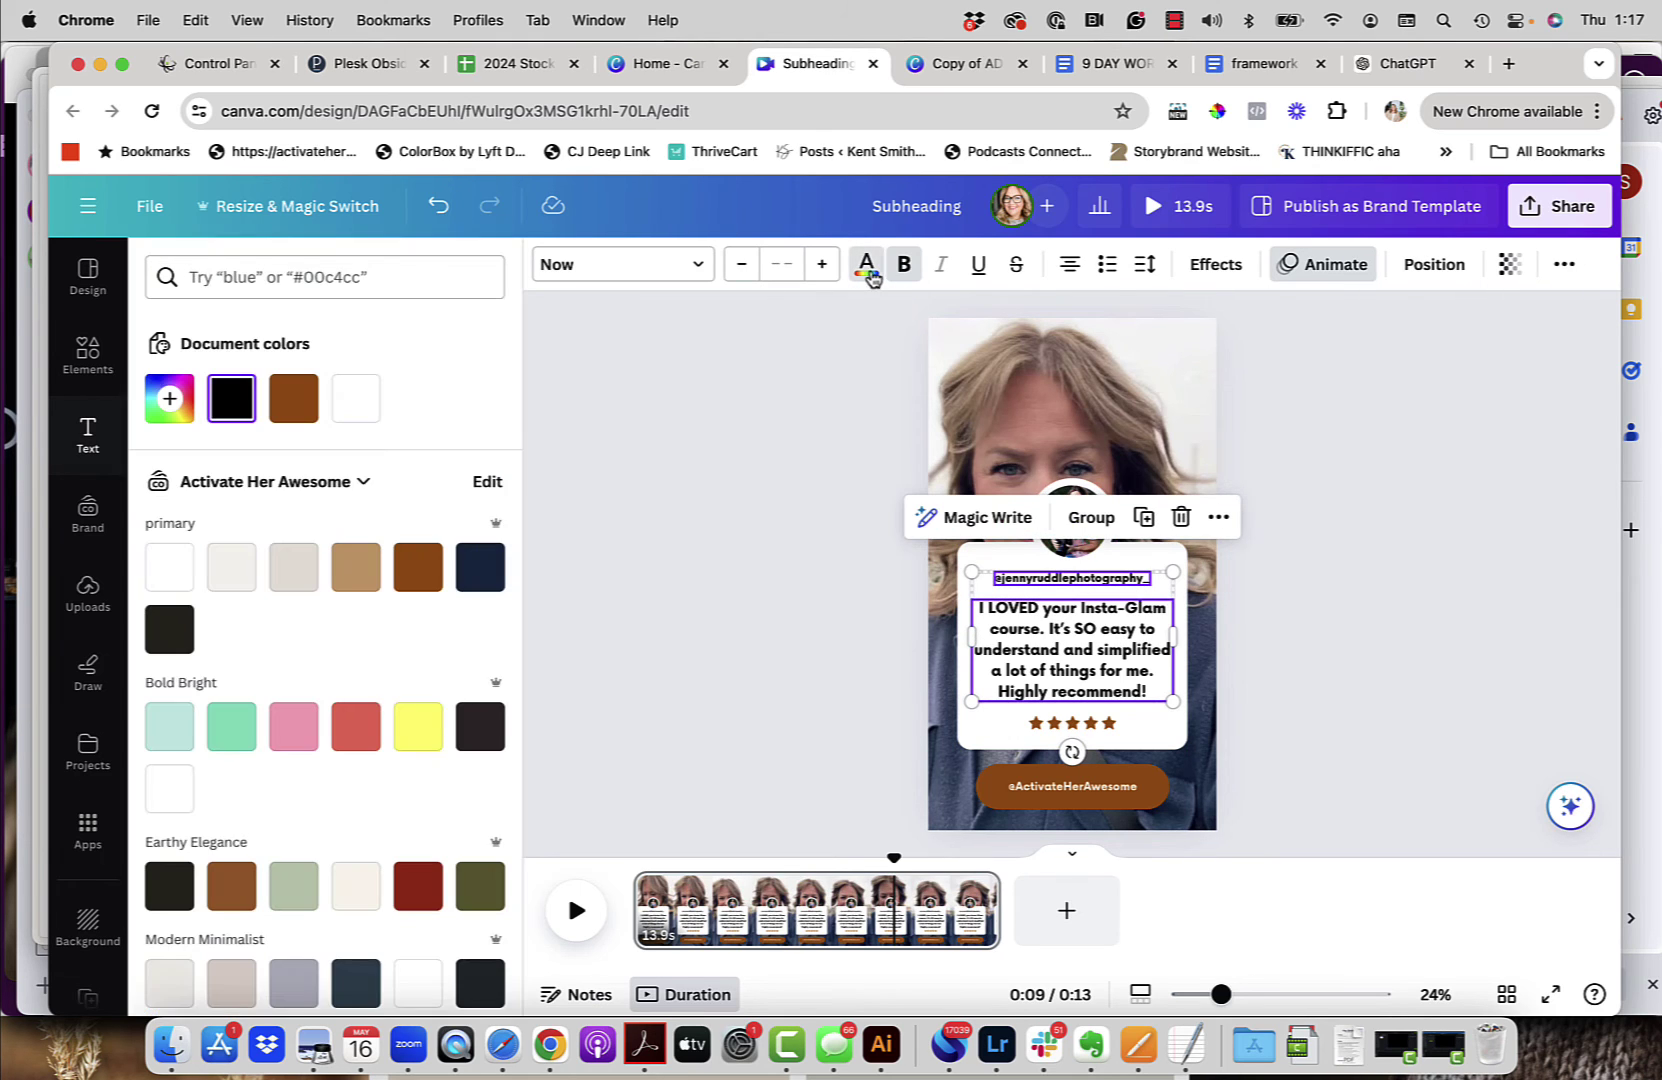
{"action": "left_click", "coordinate": [482, 564]}
{"action": "key", "text": "Escape"}
{"action": "left_click", "coordinate": [748, 574]}
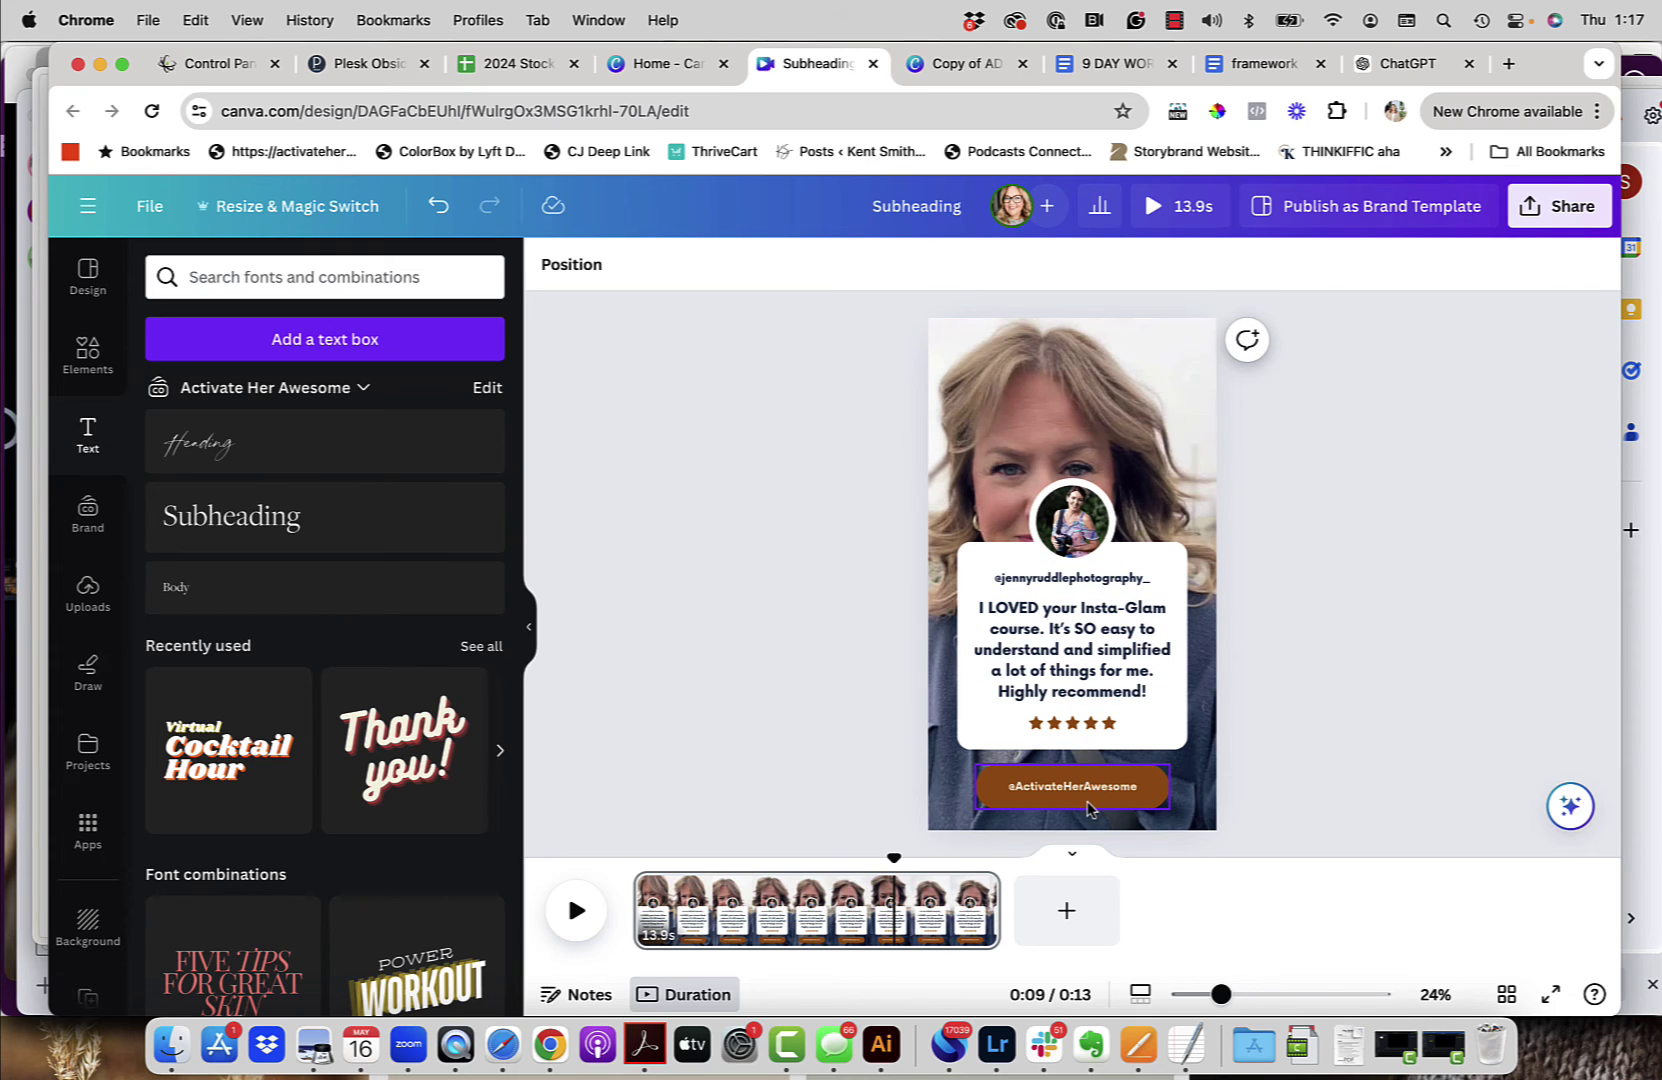
{"action": "left_click", "coordinate": [1112, 779]}
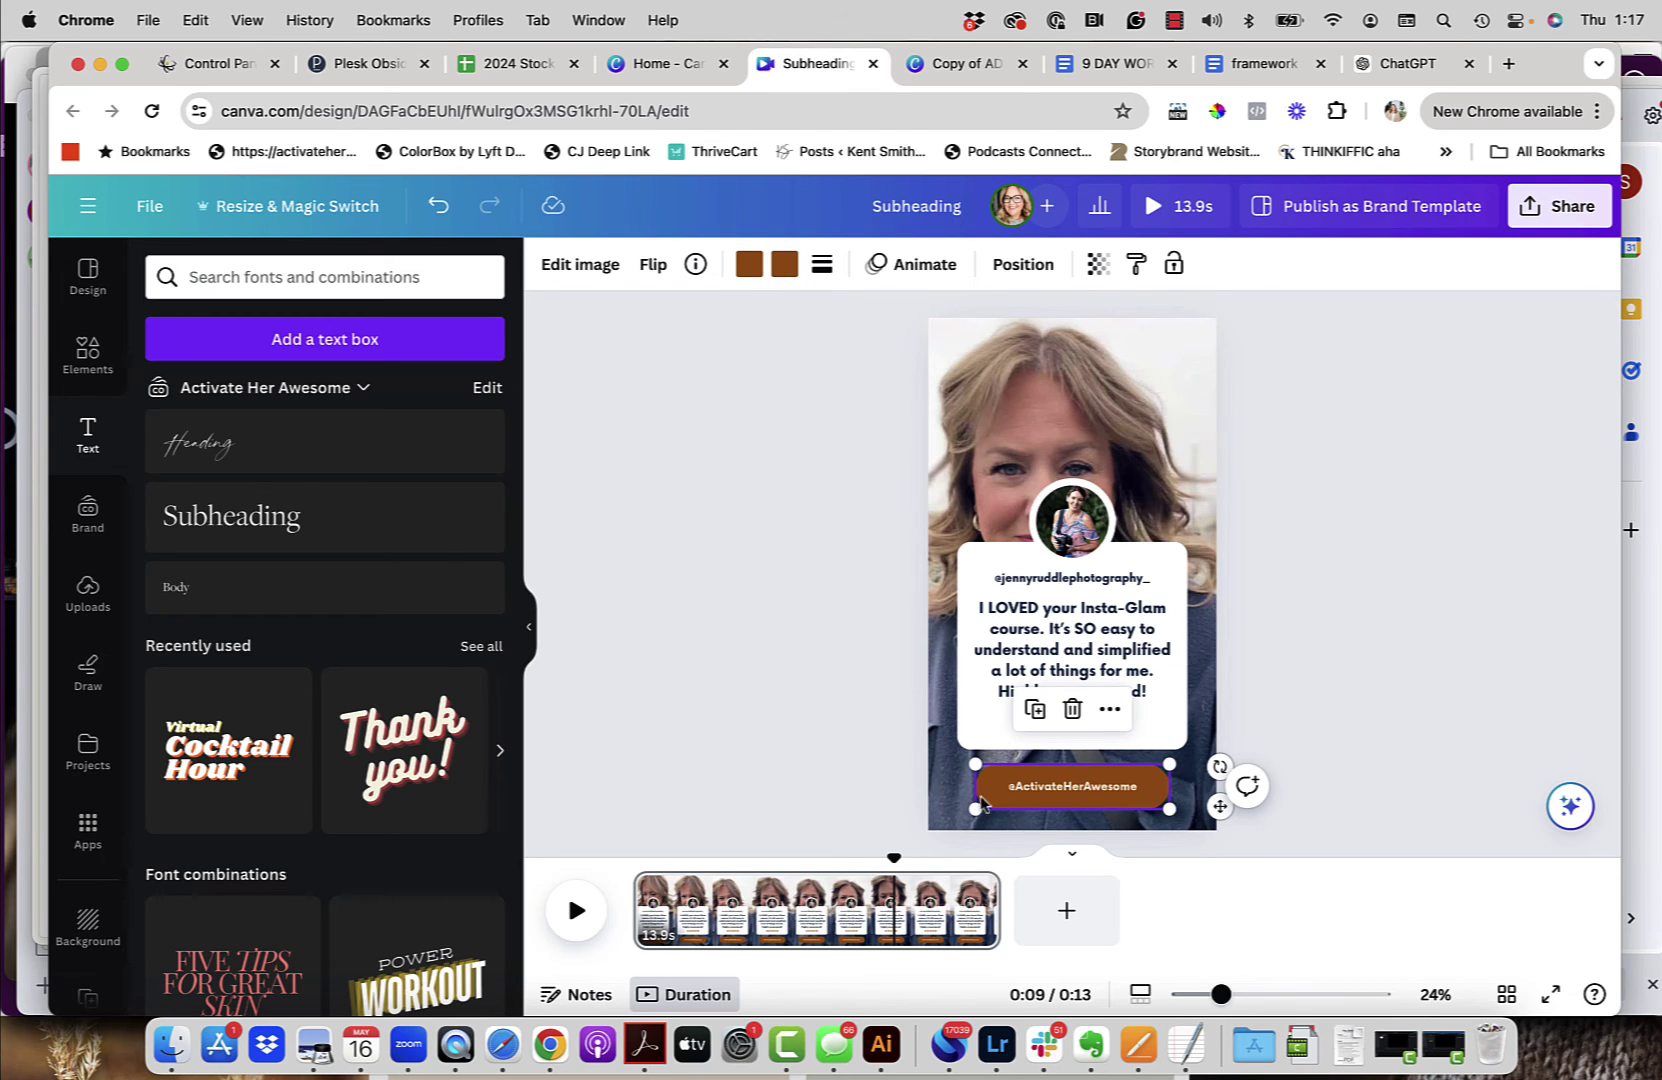
{"action": "left_click", "coordinate": [912, 264]}
{"action": "left_click", "coordinate": [210, 688]}
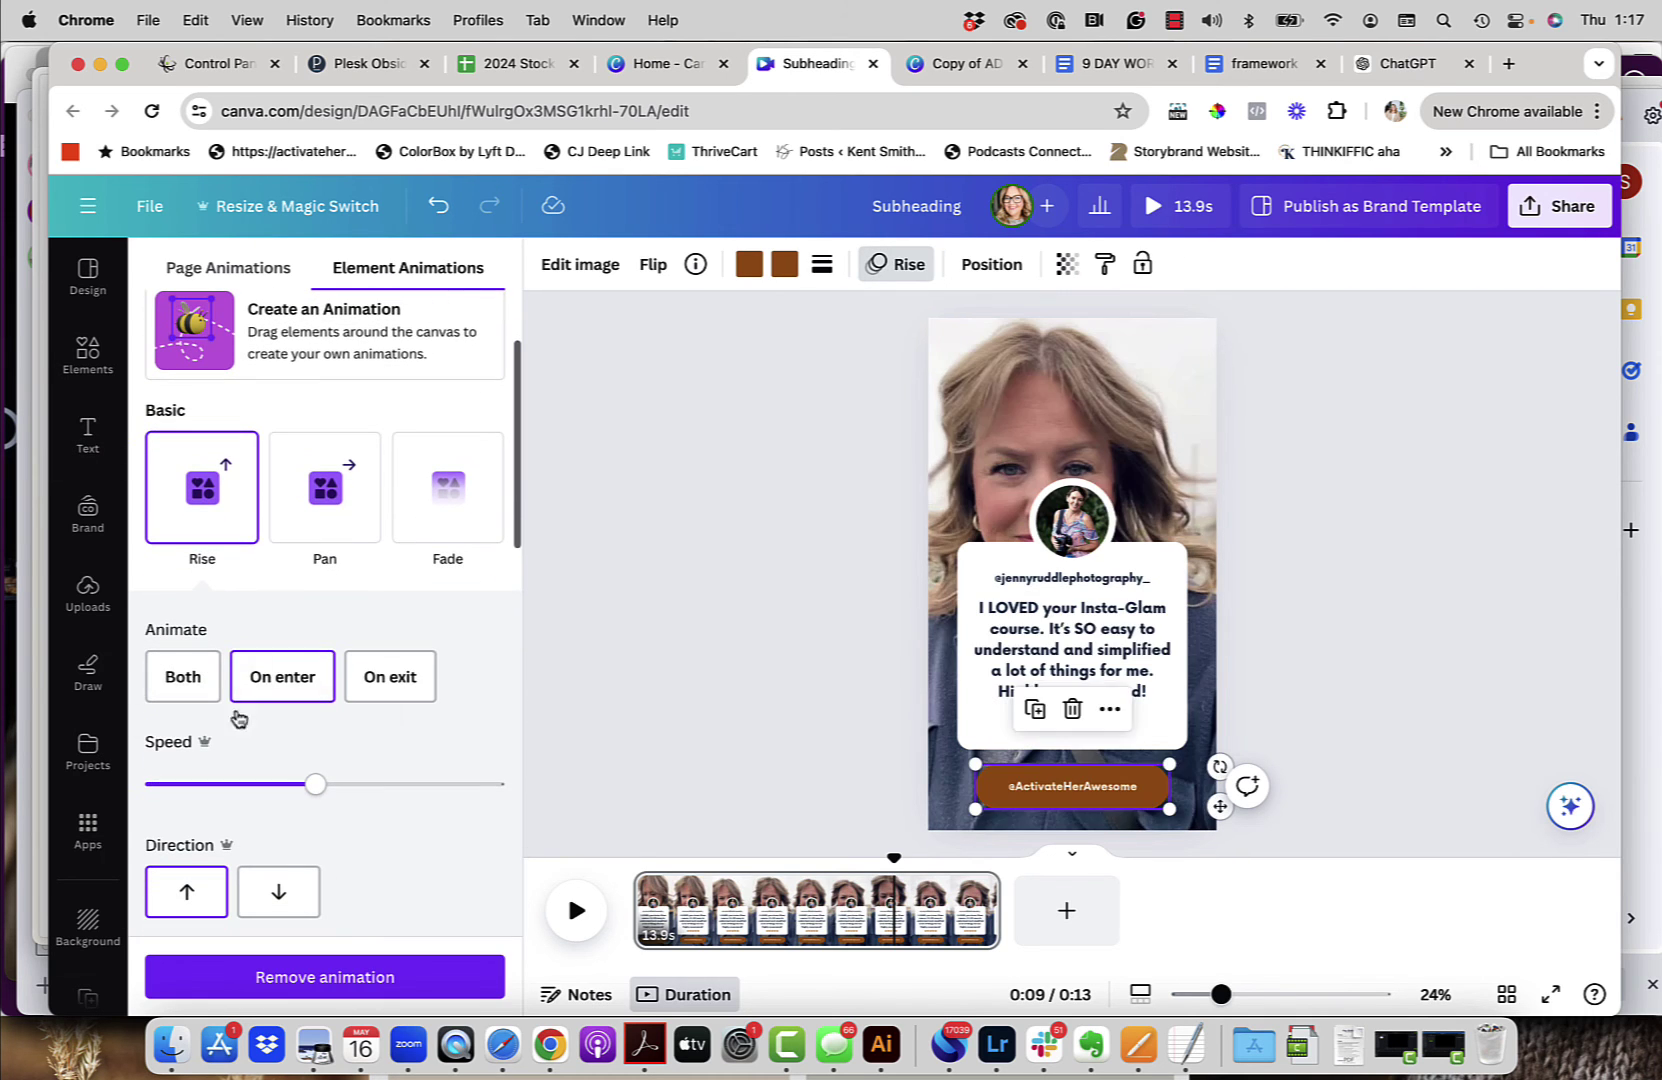
{"action": "scroll", "coordinate": [260, 700], "scroll_direction": "down", "scroll_amount": 1}
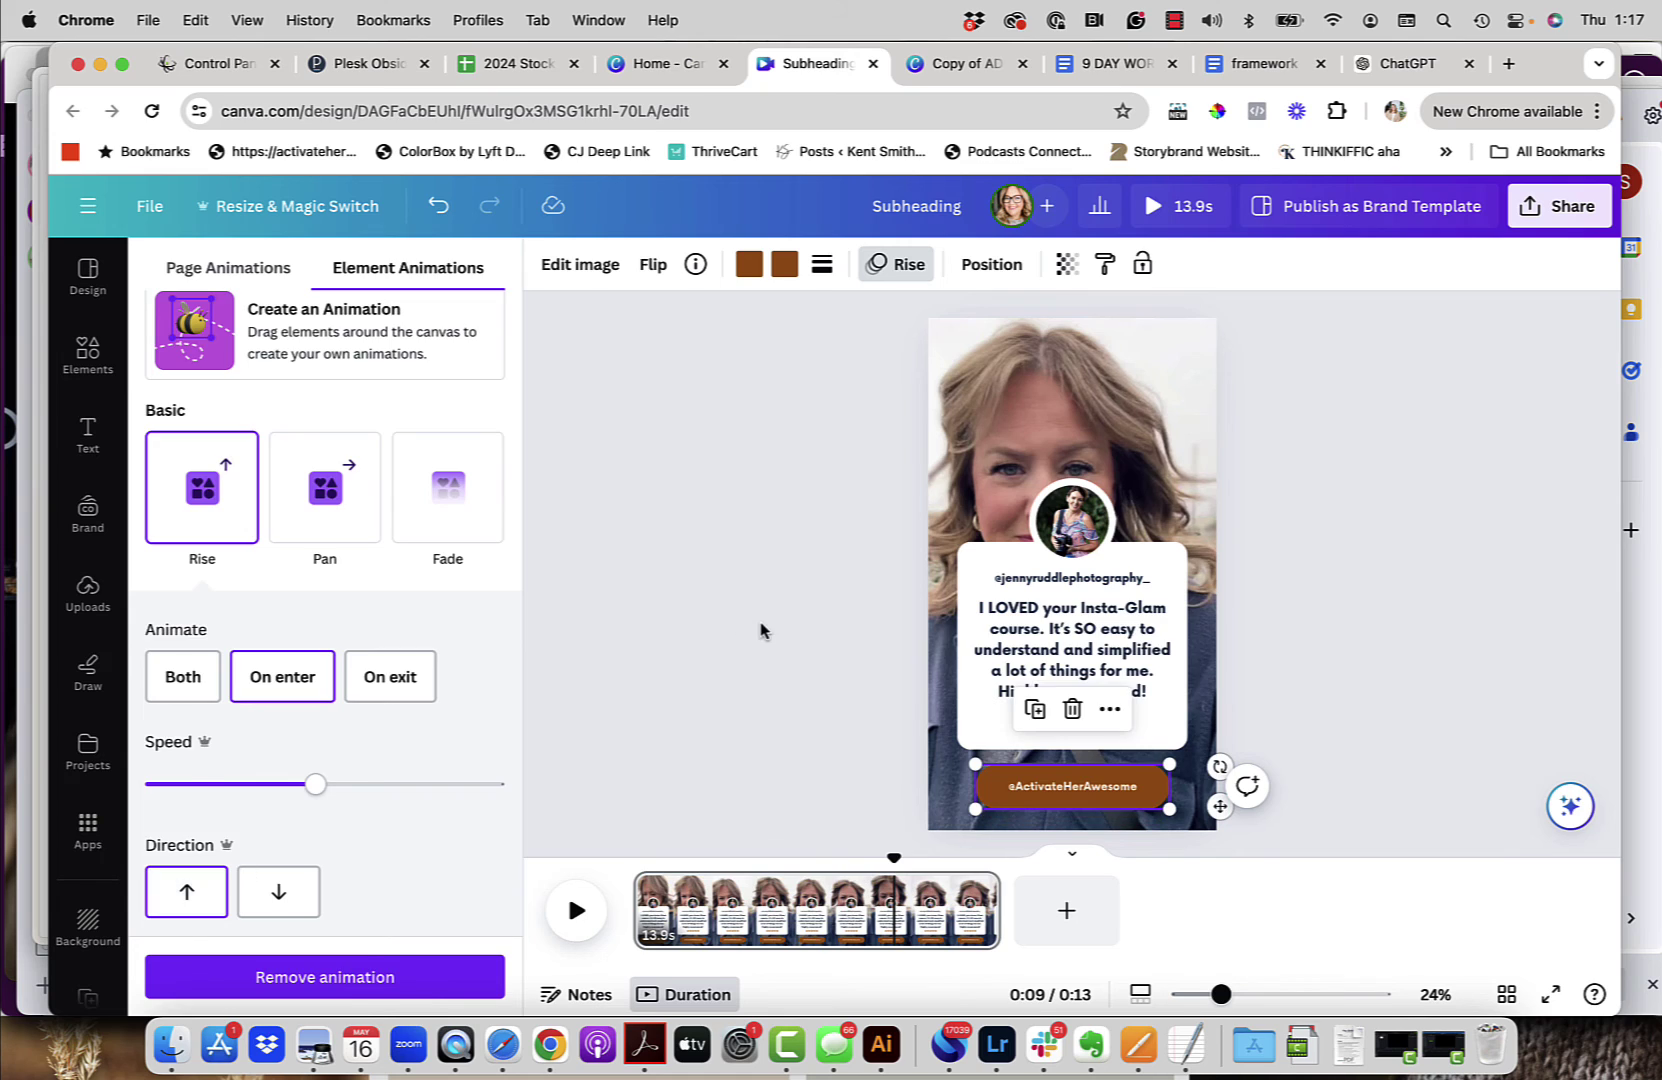
{"action": "left_click", "coordinate": [1075, 787]}
{"action": "double_click", "coordinate": [1082, 788]}
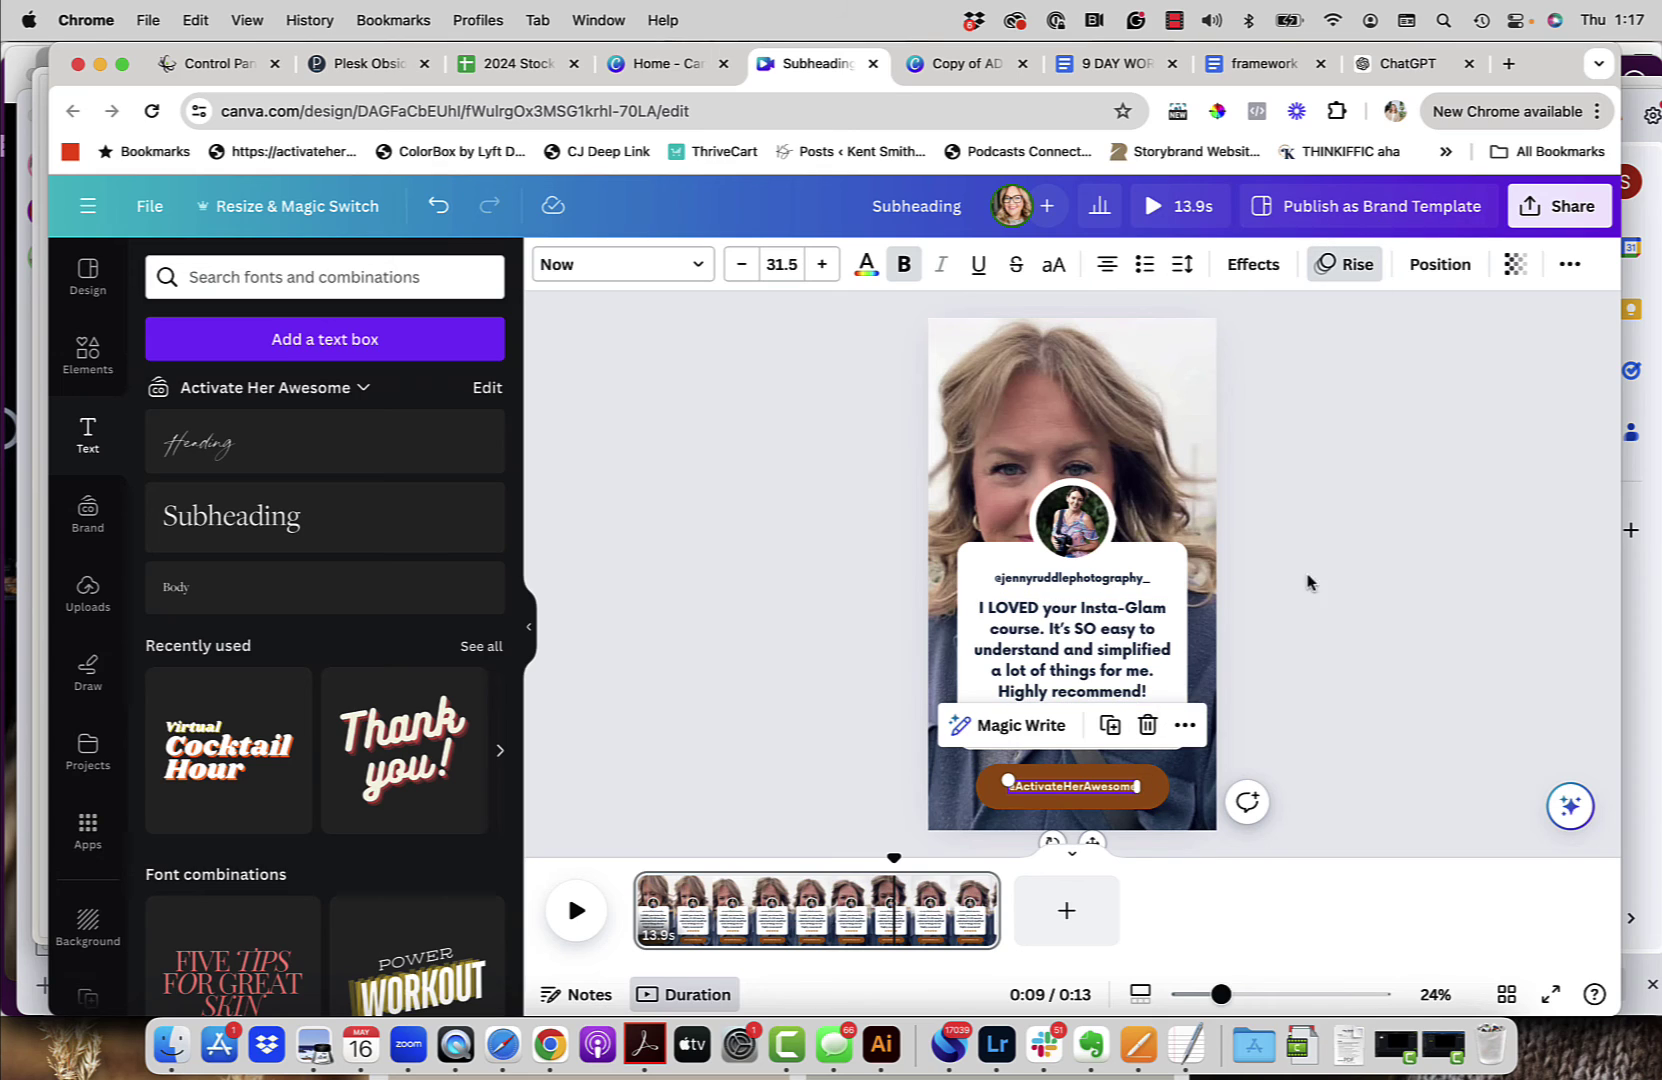
{"action": "left_click", "coordinate": [1343, 568]}
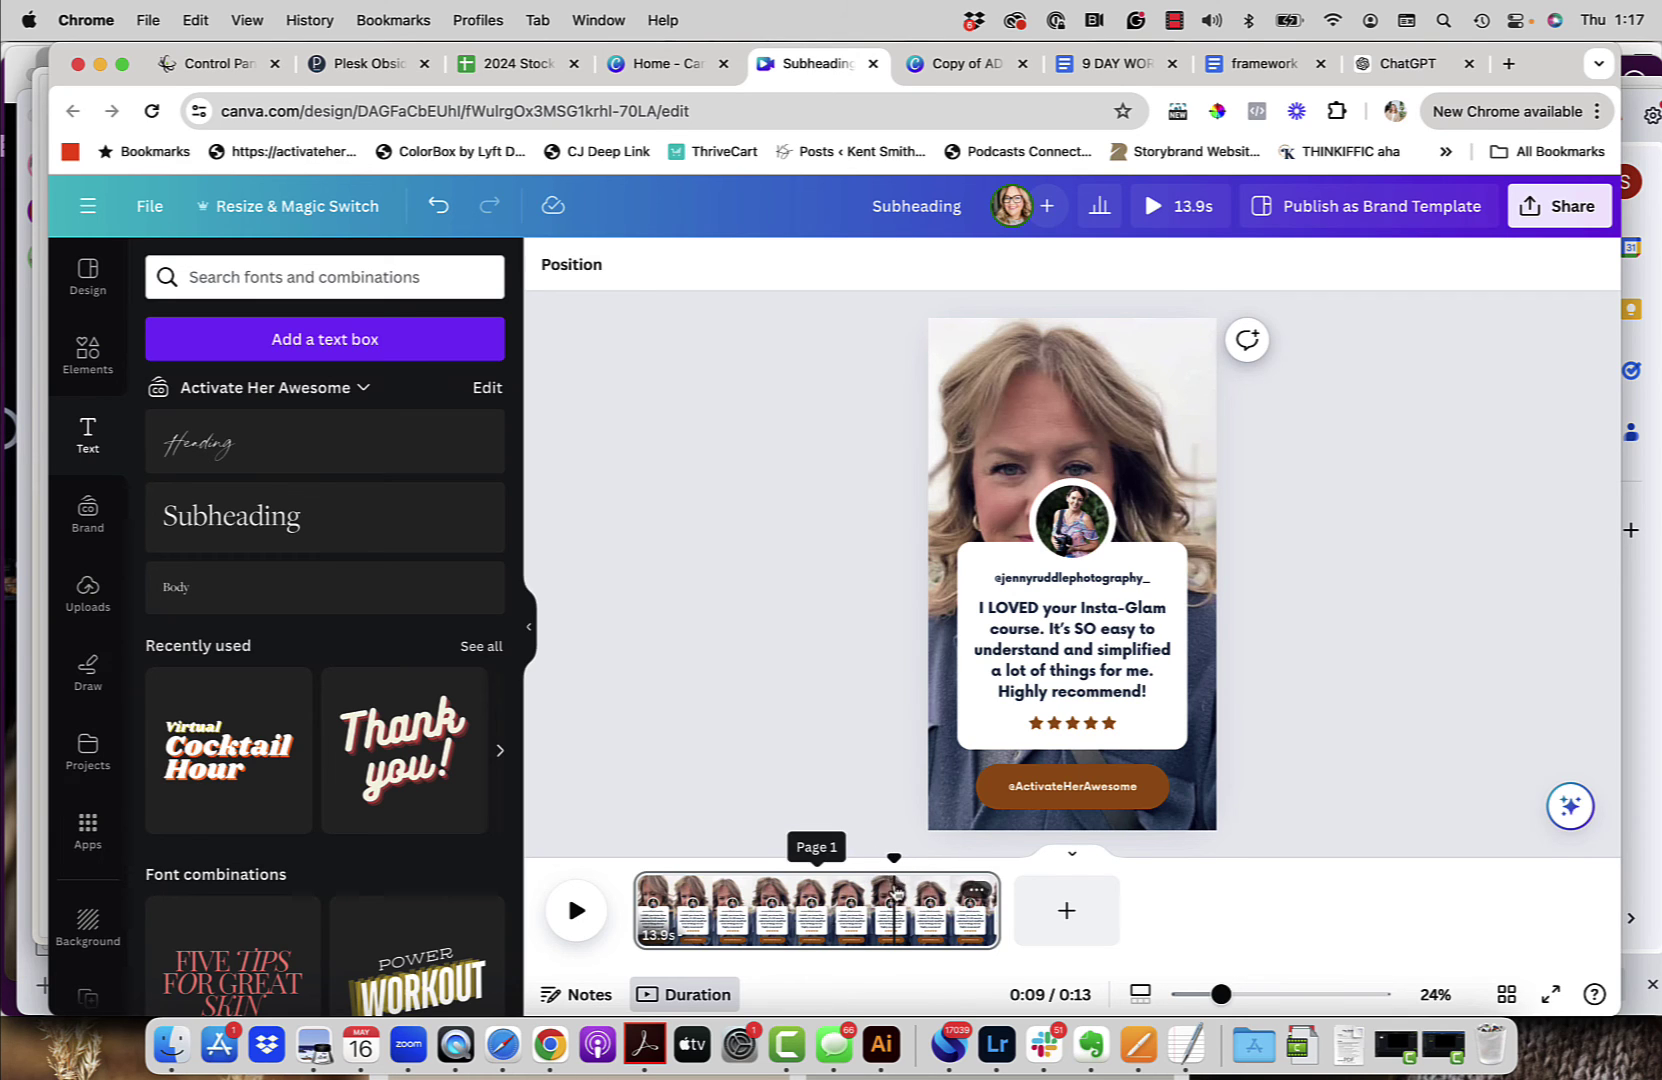
{"action": "left_click_drag", "start_coordinate": [893, 860], "coordinate": [637, 855]}
{"action": "left_click", "coordinate": [575, 912]}
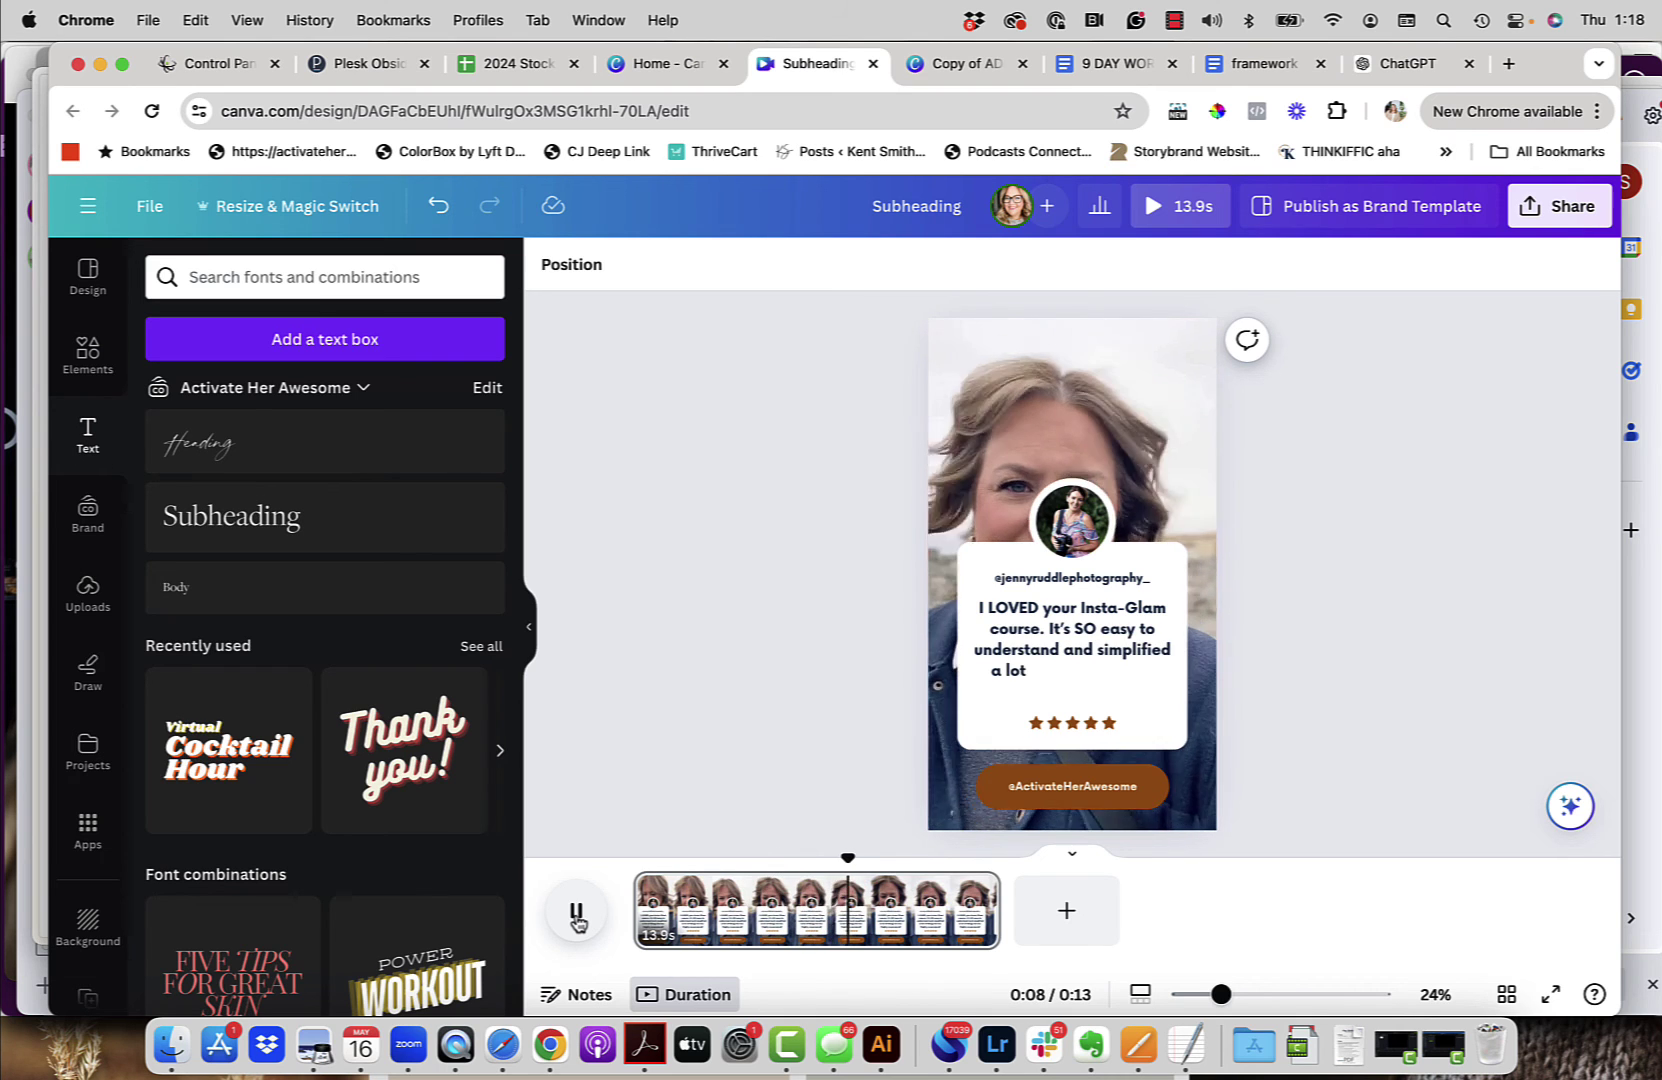
{"action": "left_click", "coordinate": [577, 915]}
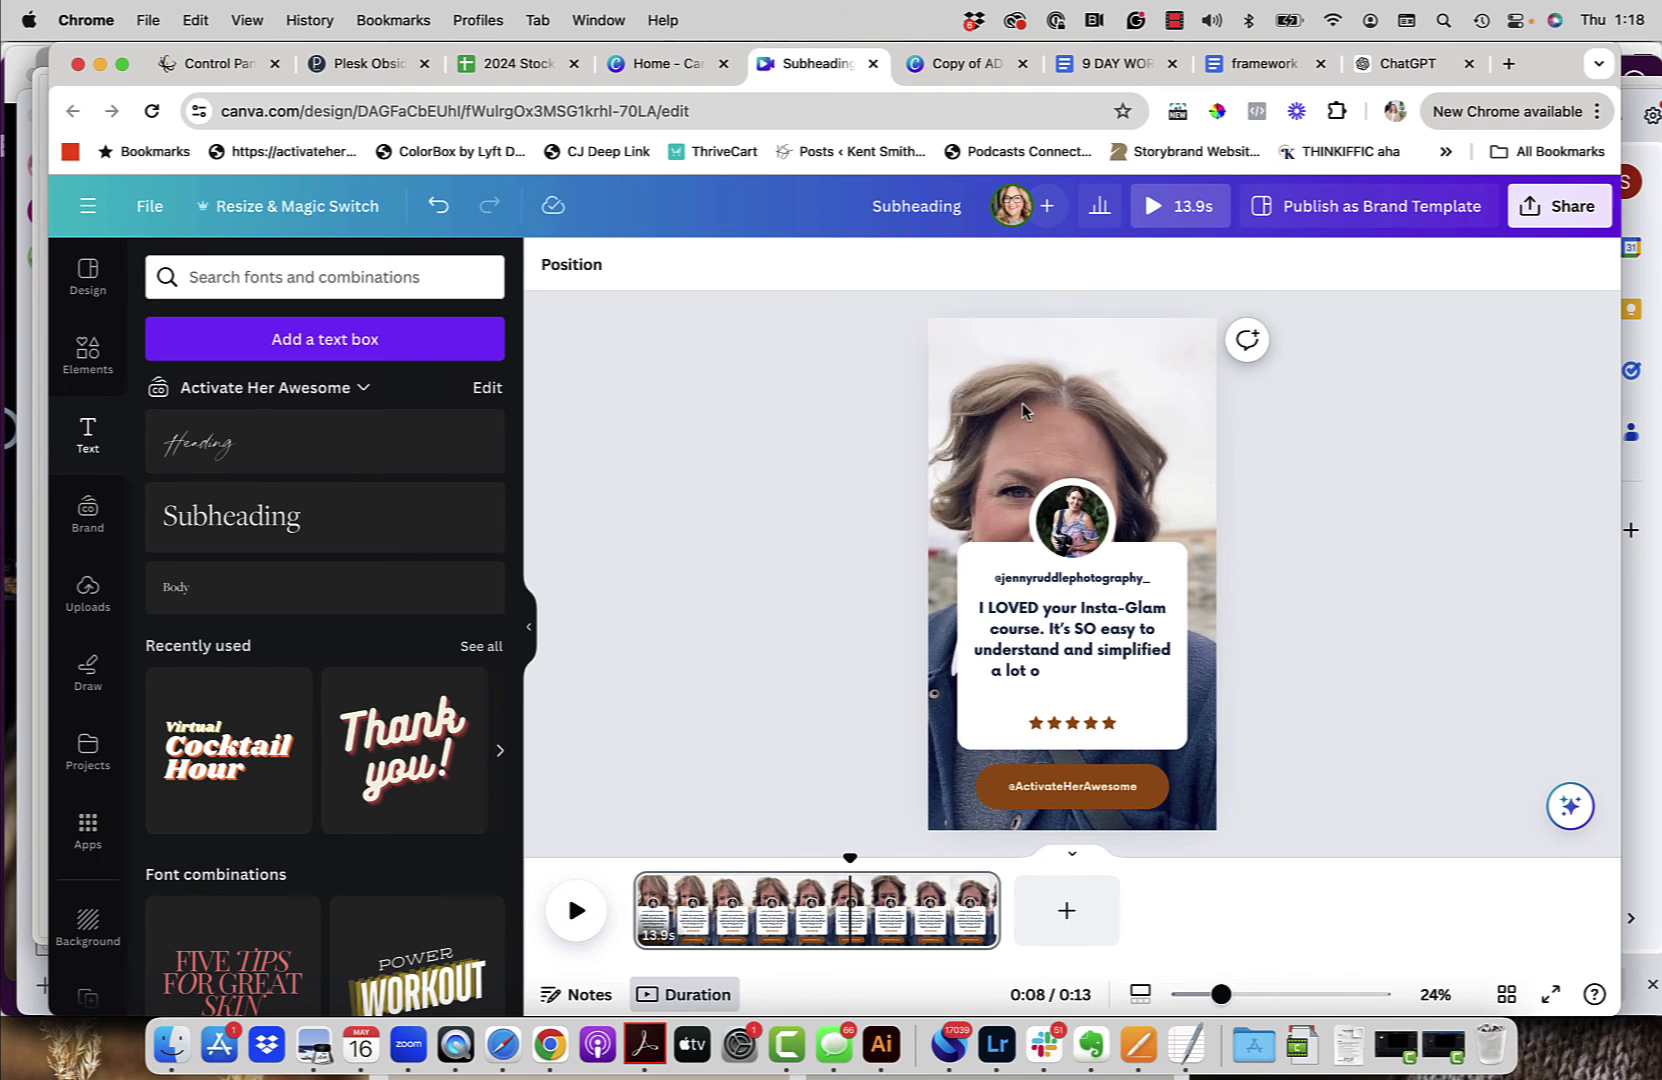
Step: Search Elements for 'sparkles' and add a sparkle graphic to the design
{"action": "left_click", "coordinate": [85, 368]}
{"action": "left_click", "coordinate": [278, 275]}
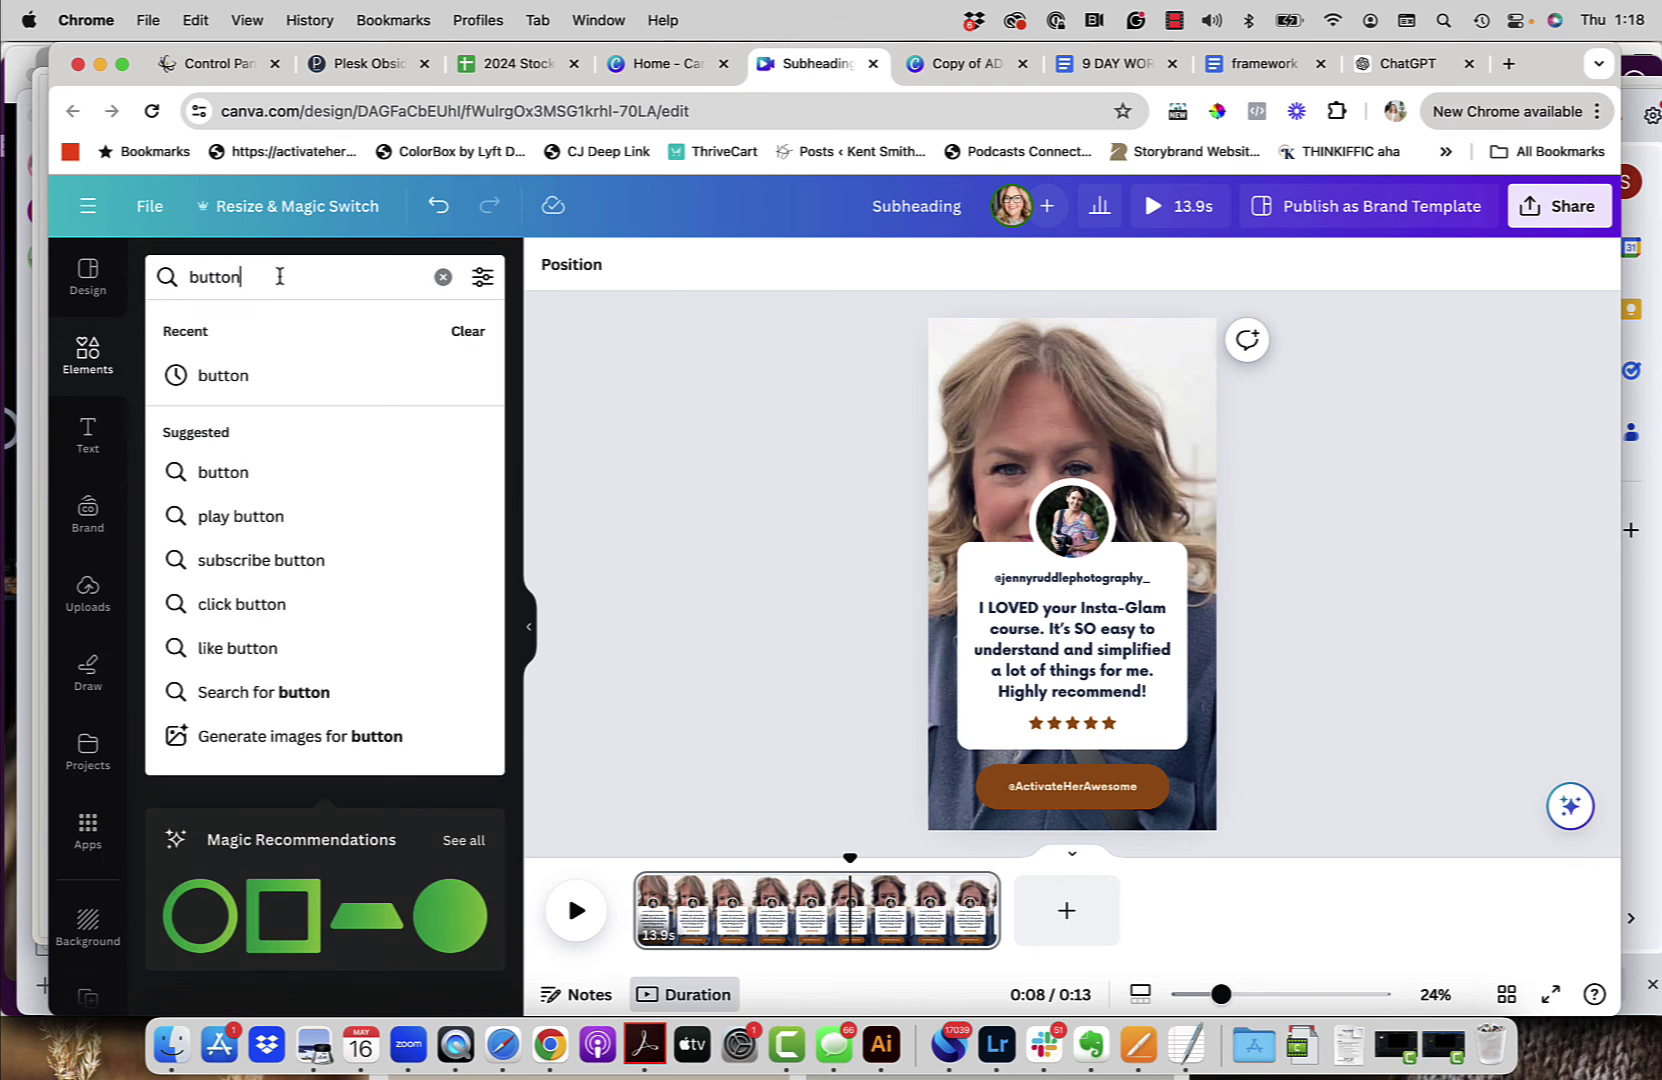
{"action": "type", "text": "sprakle"}
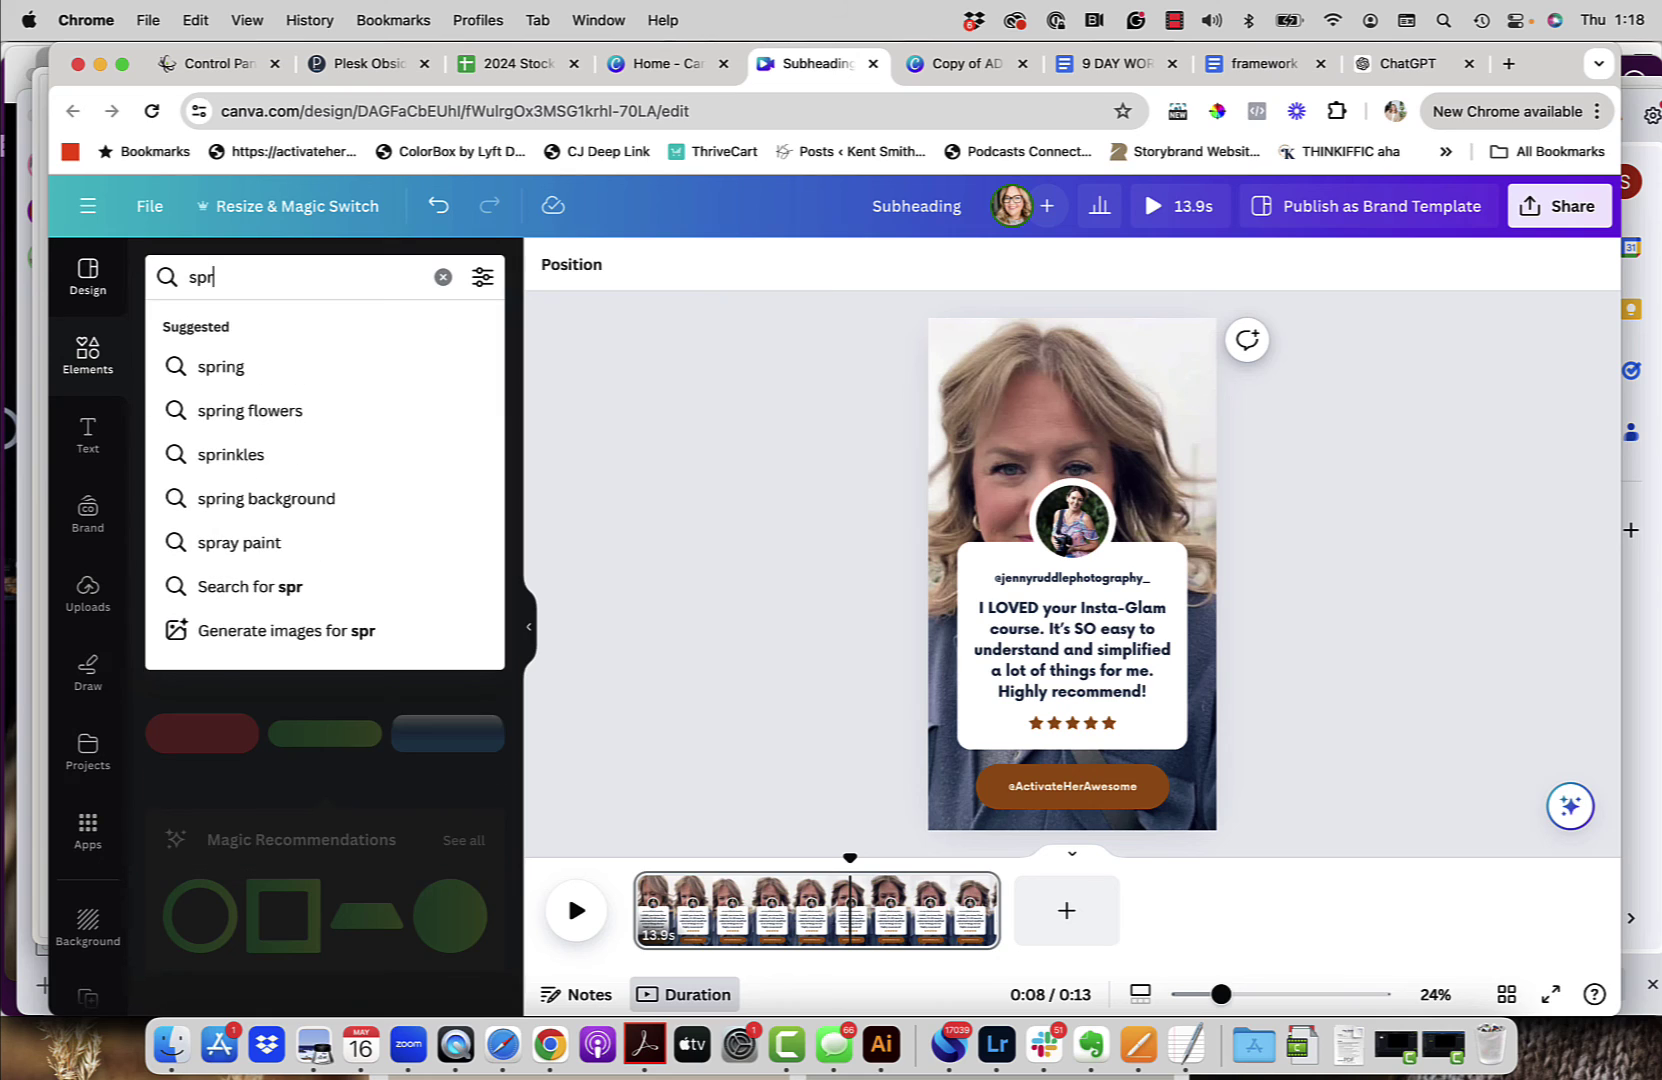
{"action": "key", "text": "BackSpace"}
{"action": "key", "text": "BackSpace"}
{"action": "key", "text": "BackSpace"}
{"action": "key", "text": "BackSpace"}
{"action": "key", "text": "BackSpace"}
{"action": "type", "text": "arkles"}
{"action": "key", "text": "Return"}
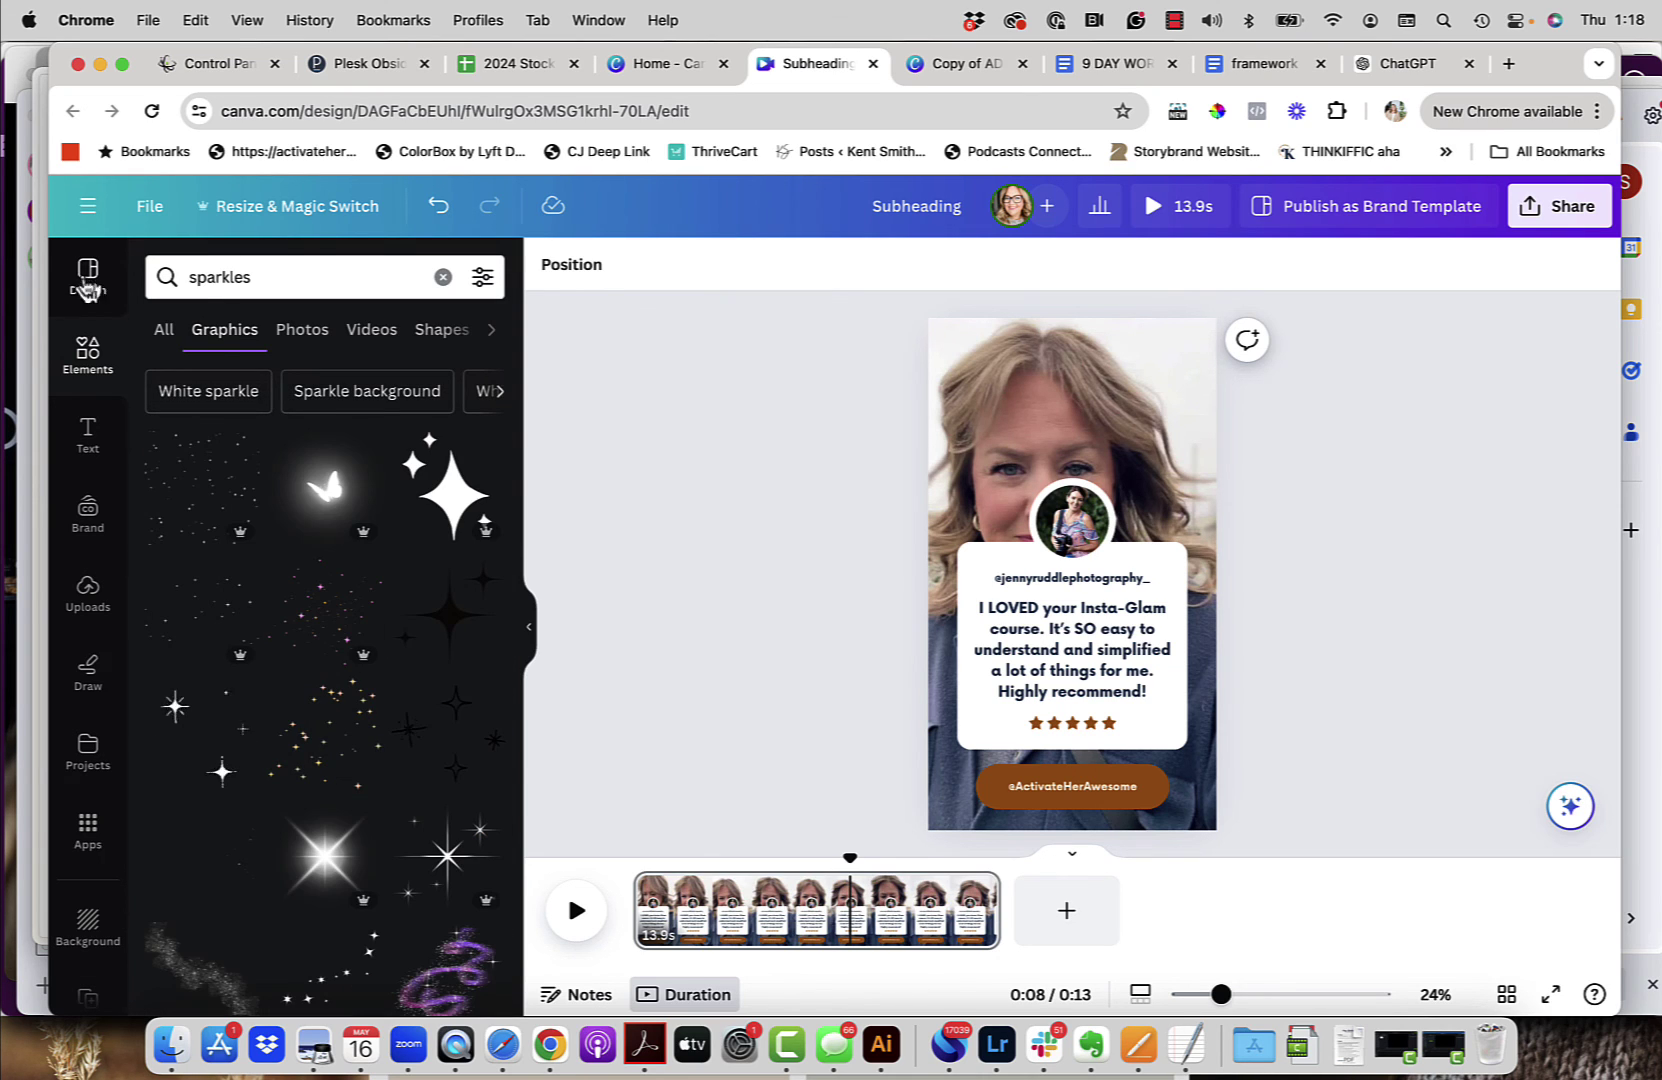
{"action": "scroll", "coordinate": [449, 581], "scroll_direction": "down", "scroll_amount": 3}
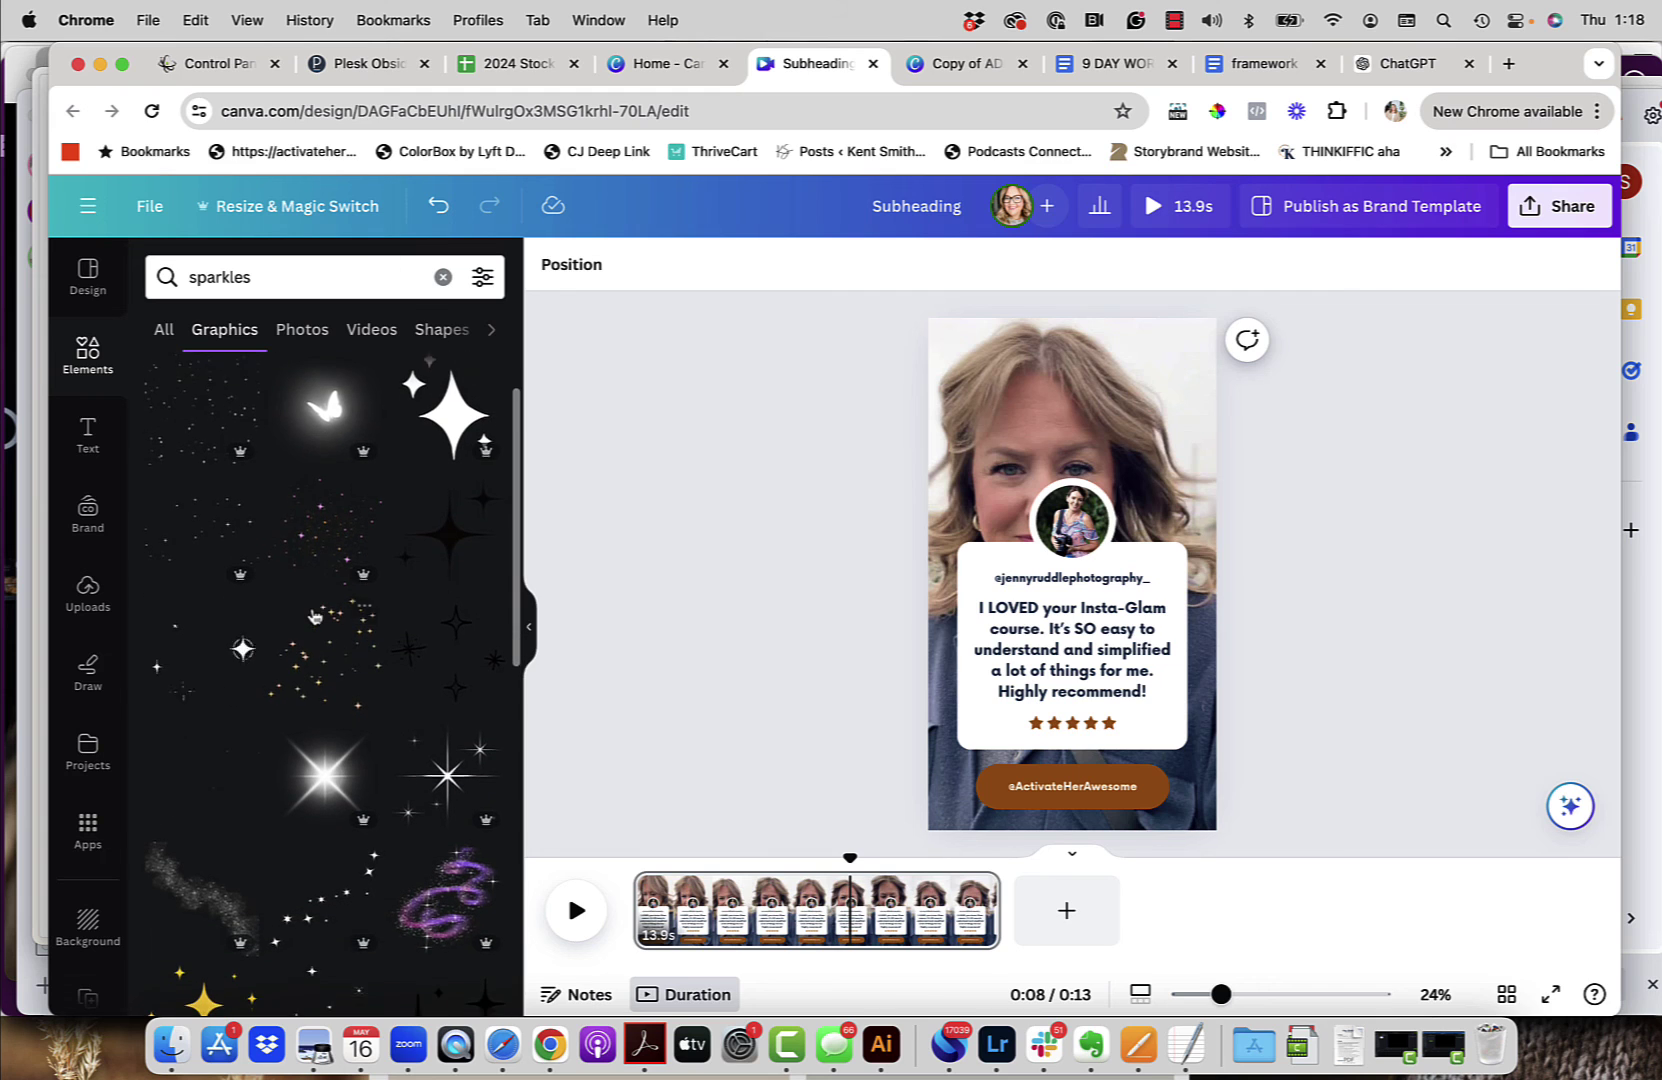
{"action": "left_click", "coordinate": [449, 581]}
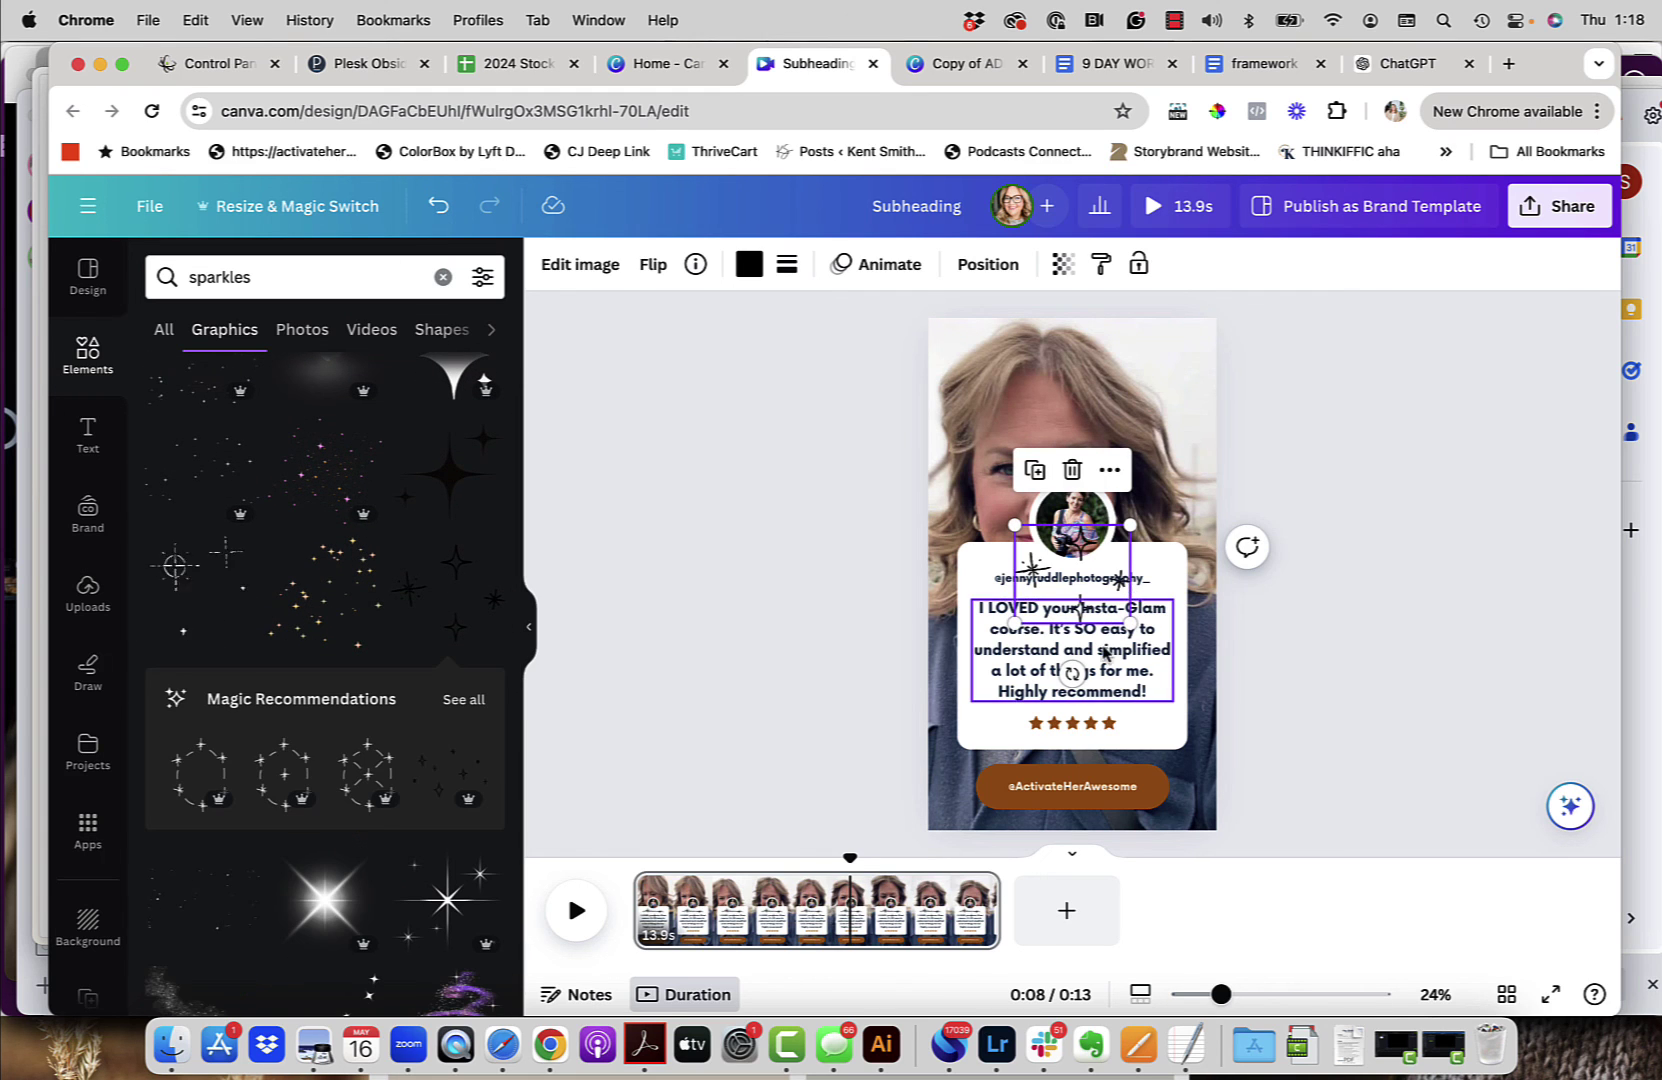
Step: Move the sparkles to the top-left, tilt them about 33° and make them white
{"action": "left_click_drag", "start_coordinate": [1045, 522], "coordinate": [973, 315]}
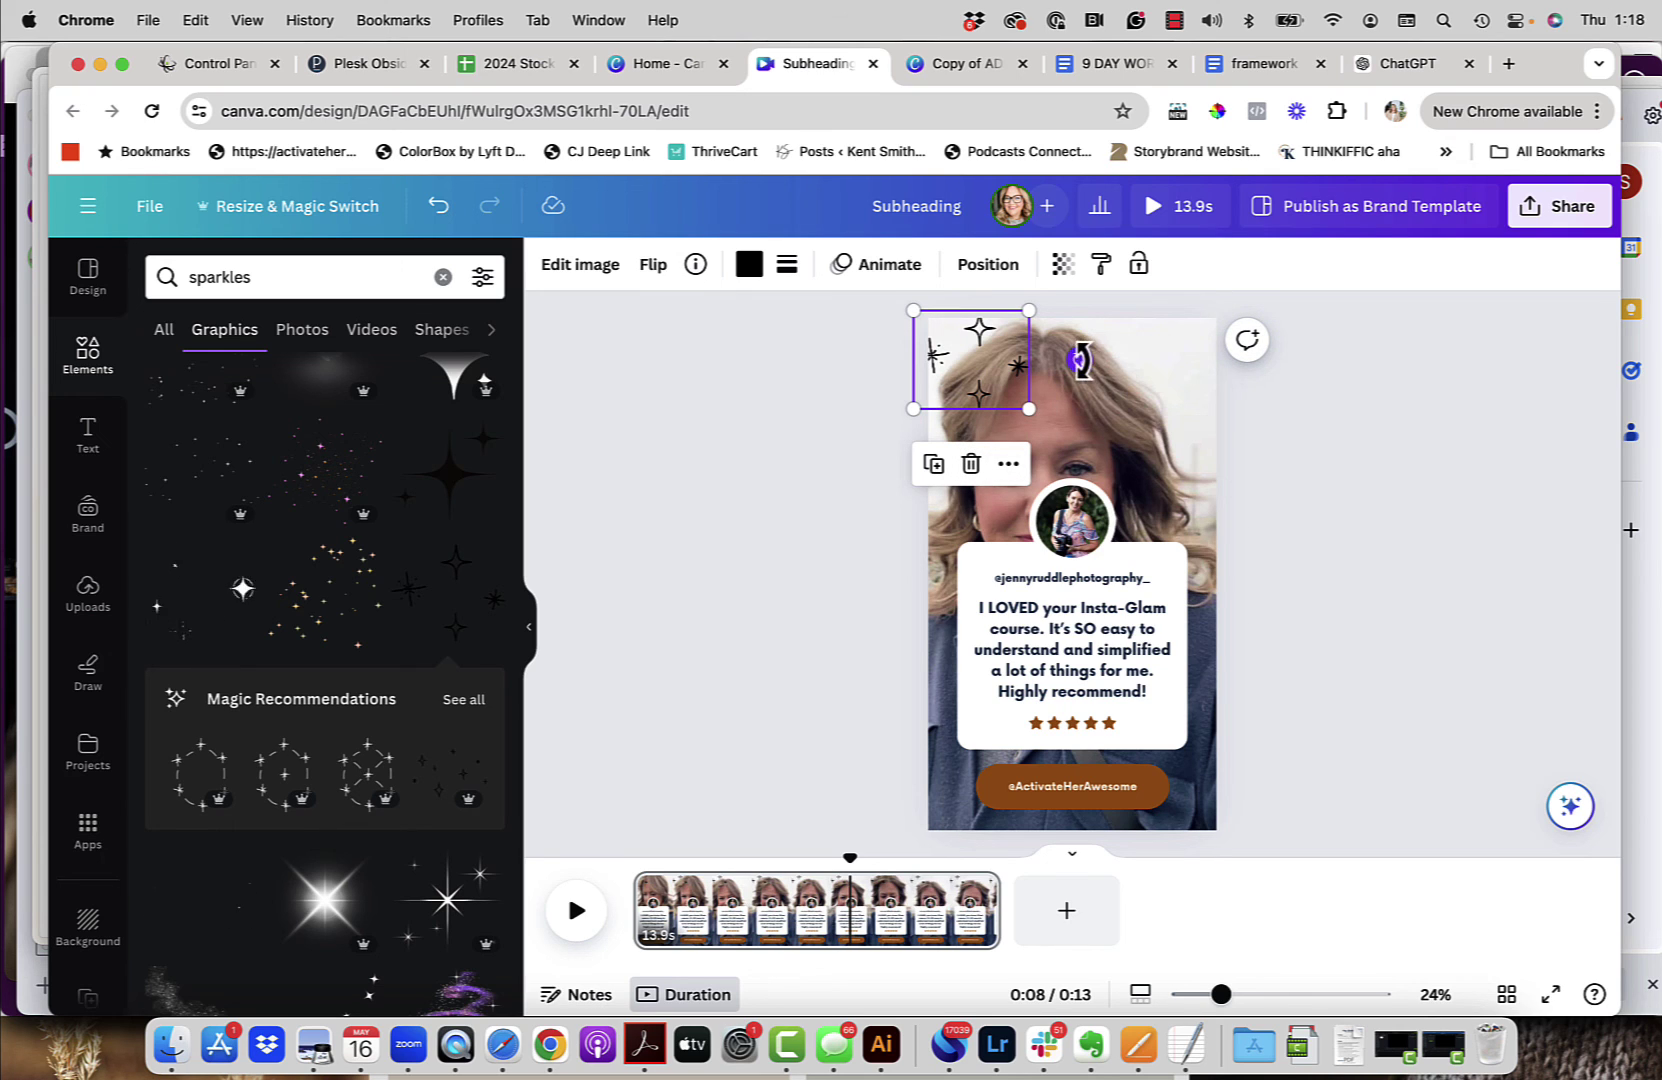
{"action": "left_click_drag", "start_coordinate": [1079, 367], "coordinate": [1057, 417]}
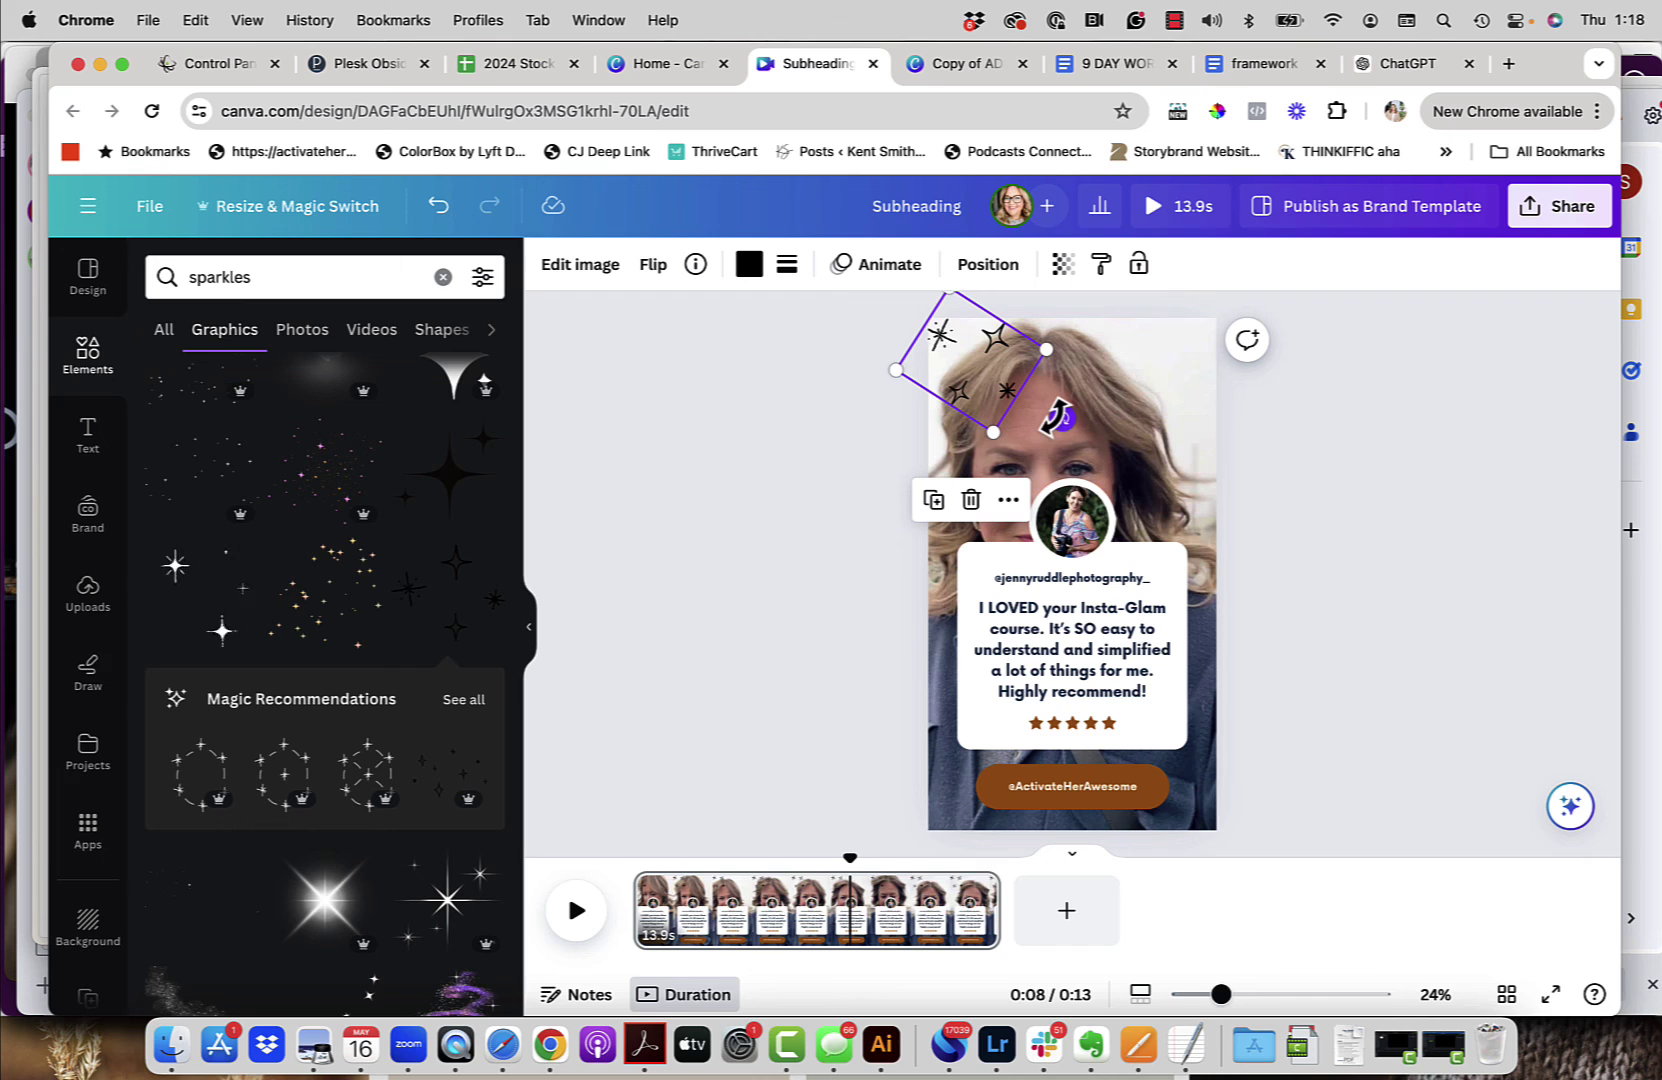
{"action": "left_click", "coordinate": [749, 264]}
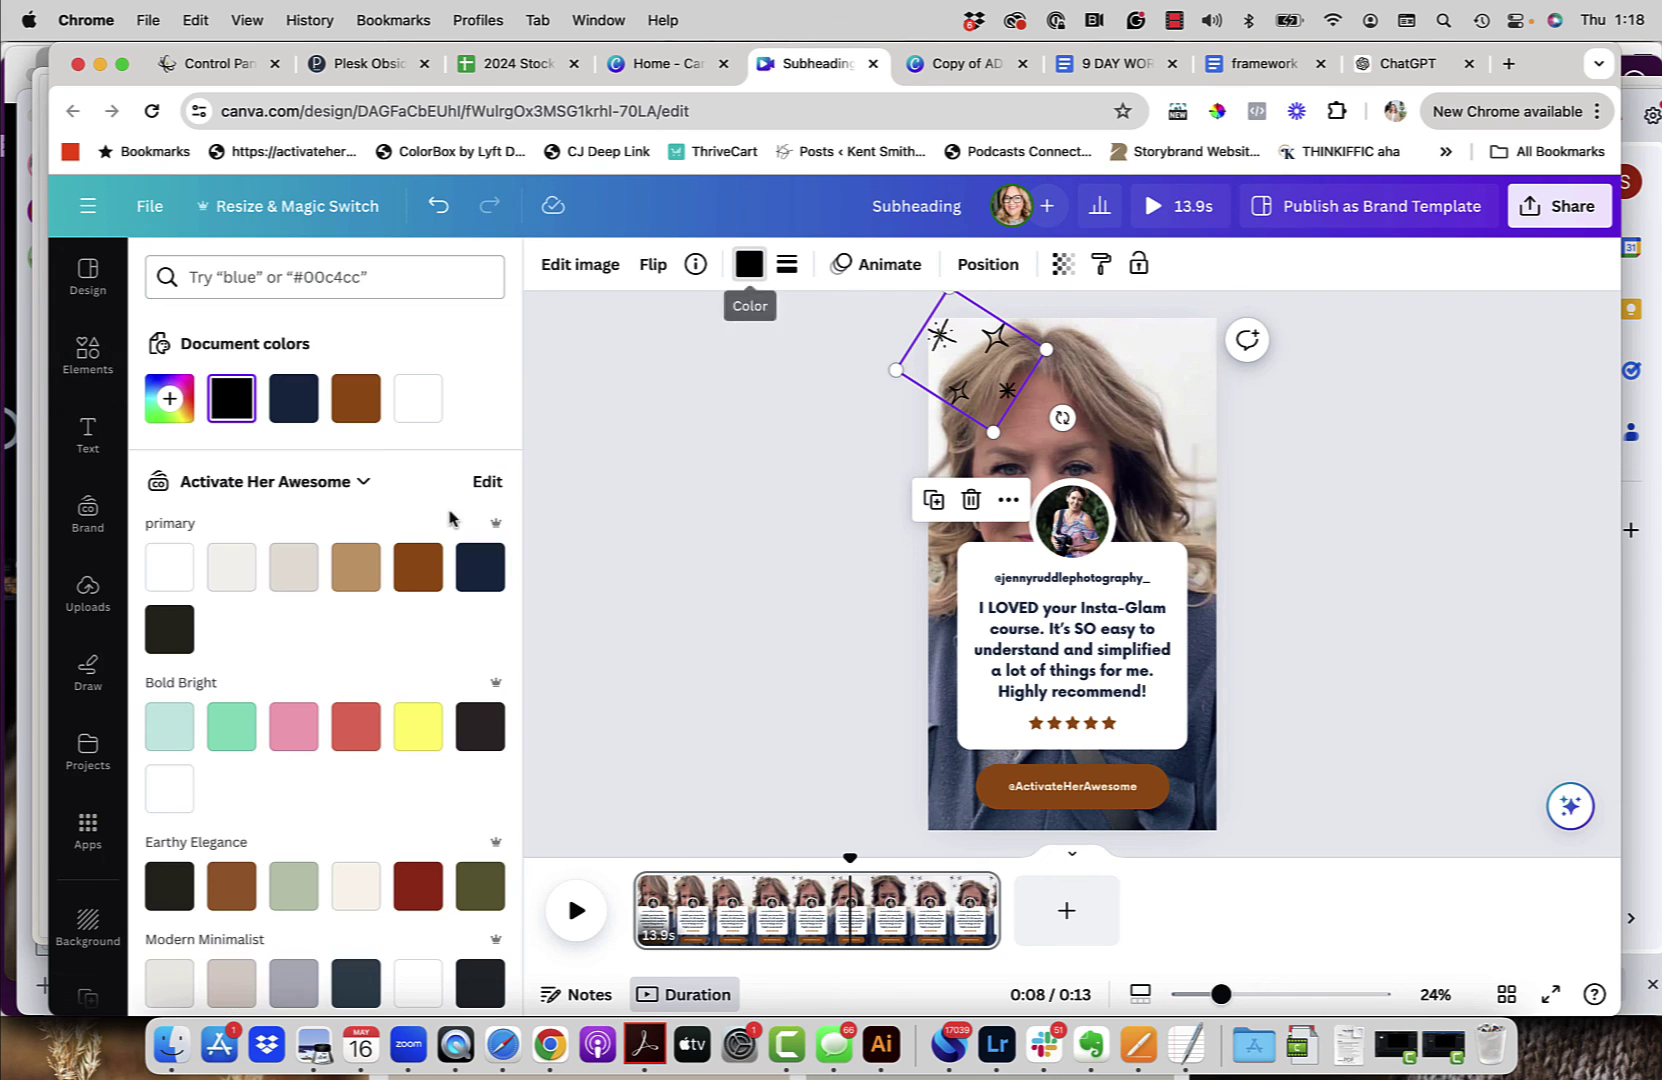
{"action": "left_click", "coordinate": [169, 566]}
{"action": "left_click", "coordinate": [612, 515]}
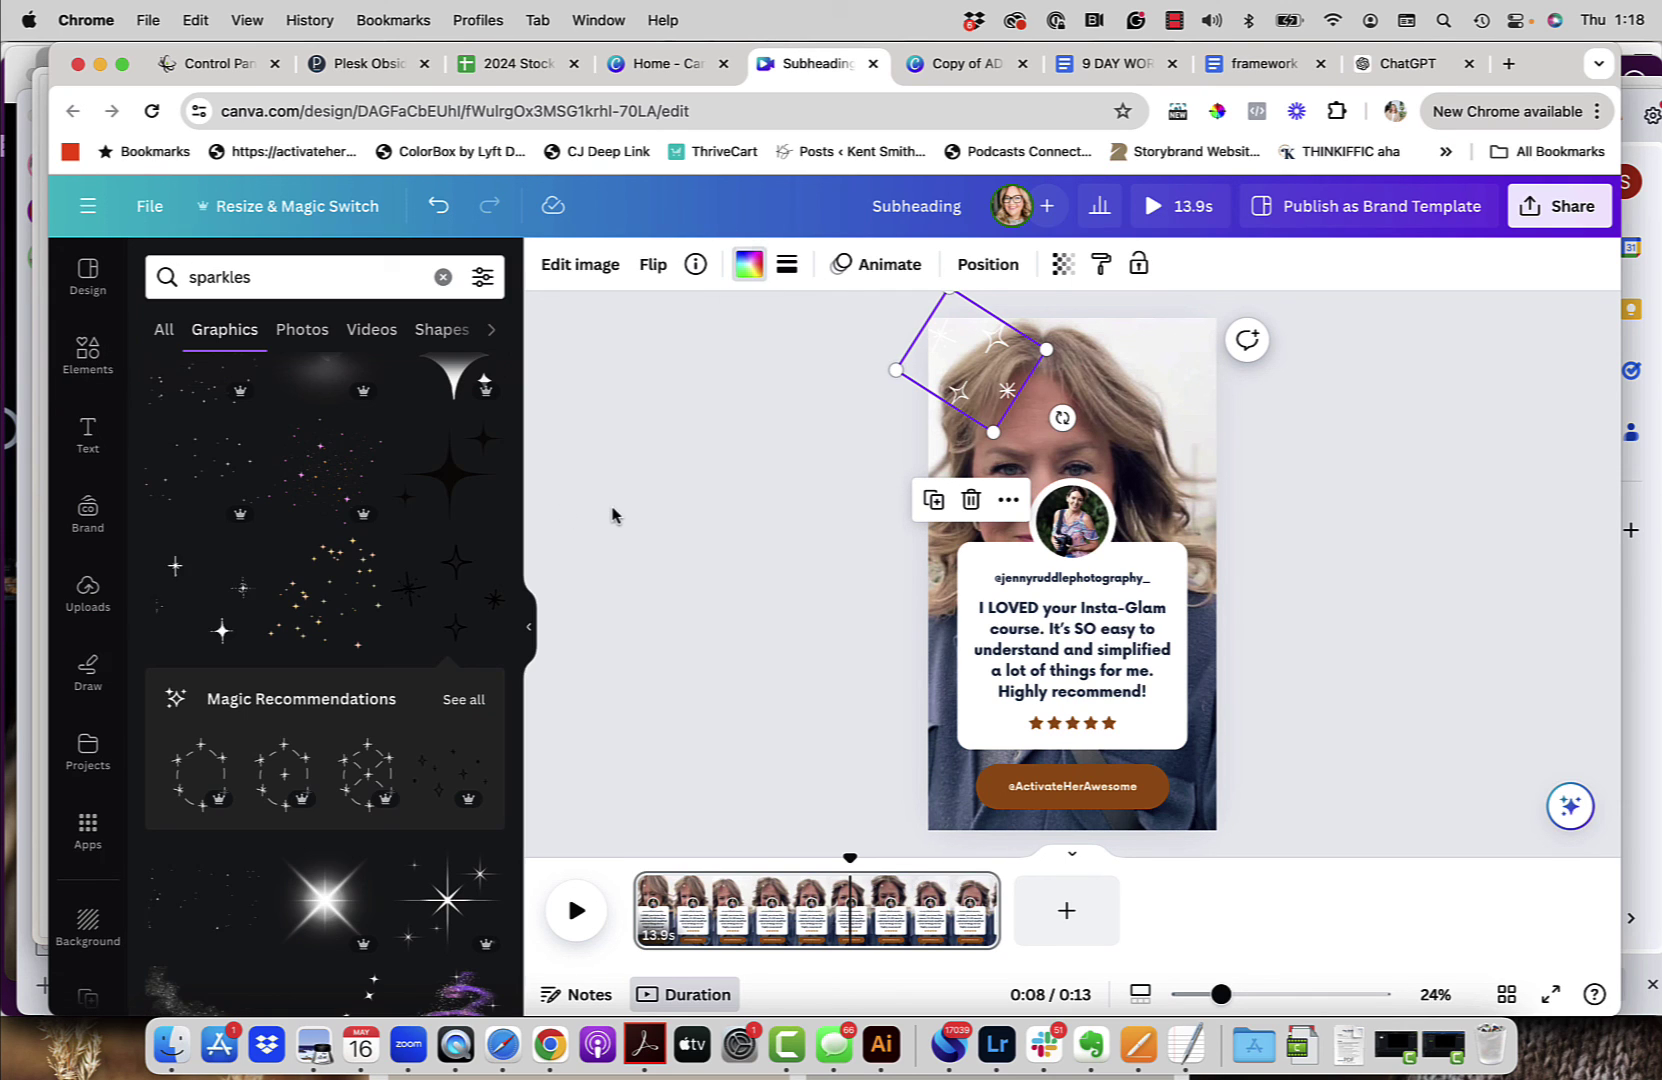
{"action": "left_click", "coordinate": [930, 399]}
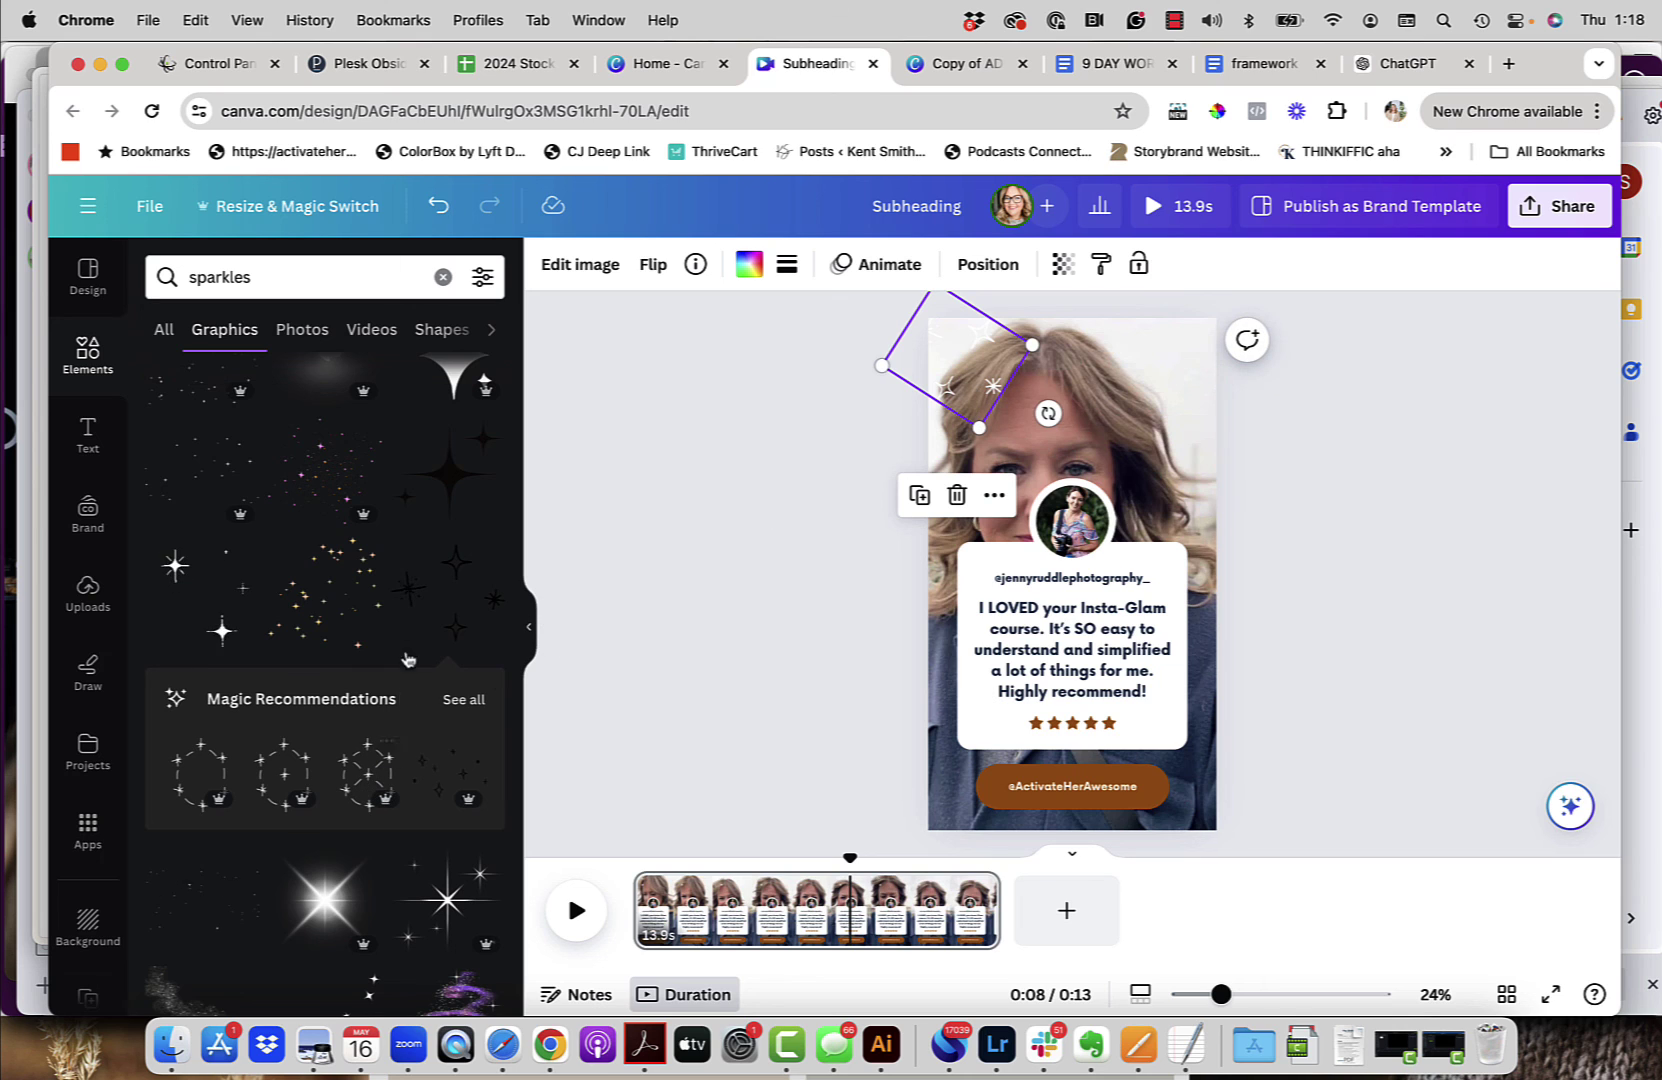
Step: Move the element over the card's top up to the top of the design
{"action": "scroll", "coordinate": [430, 630], "scroll_direction": "down", "scroll_amount": 5}
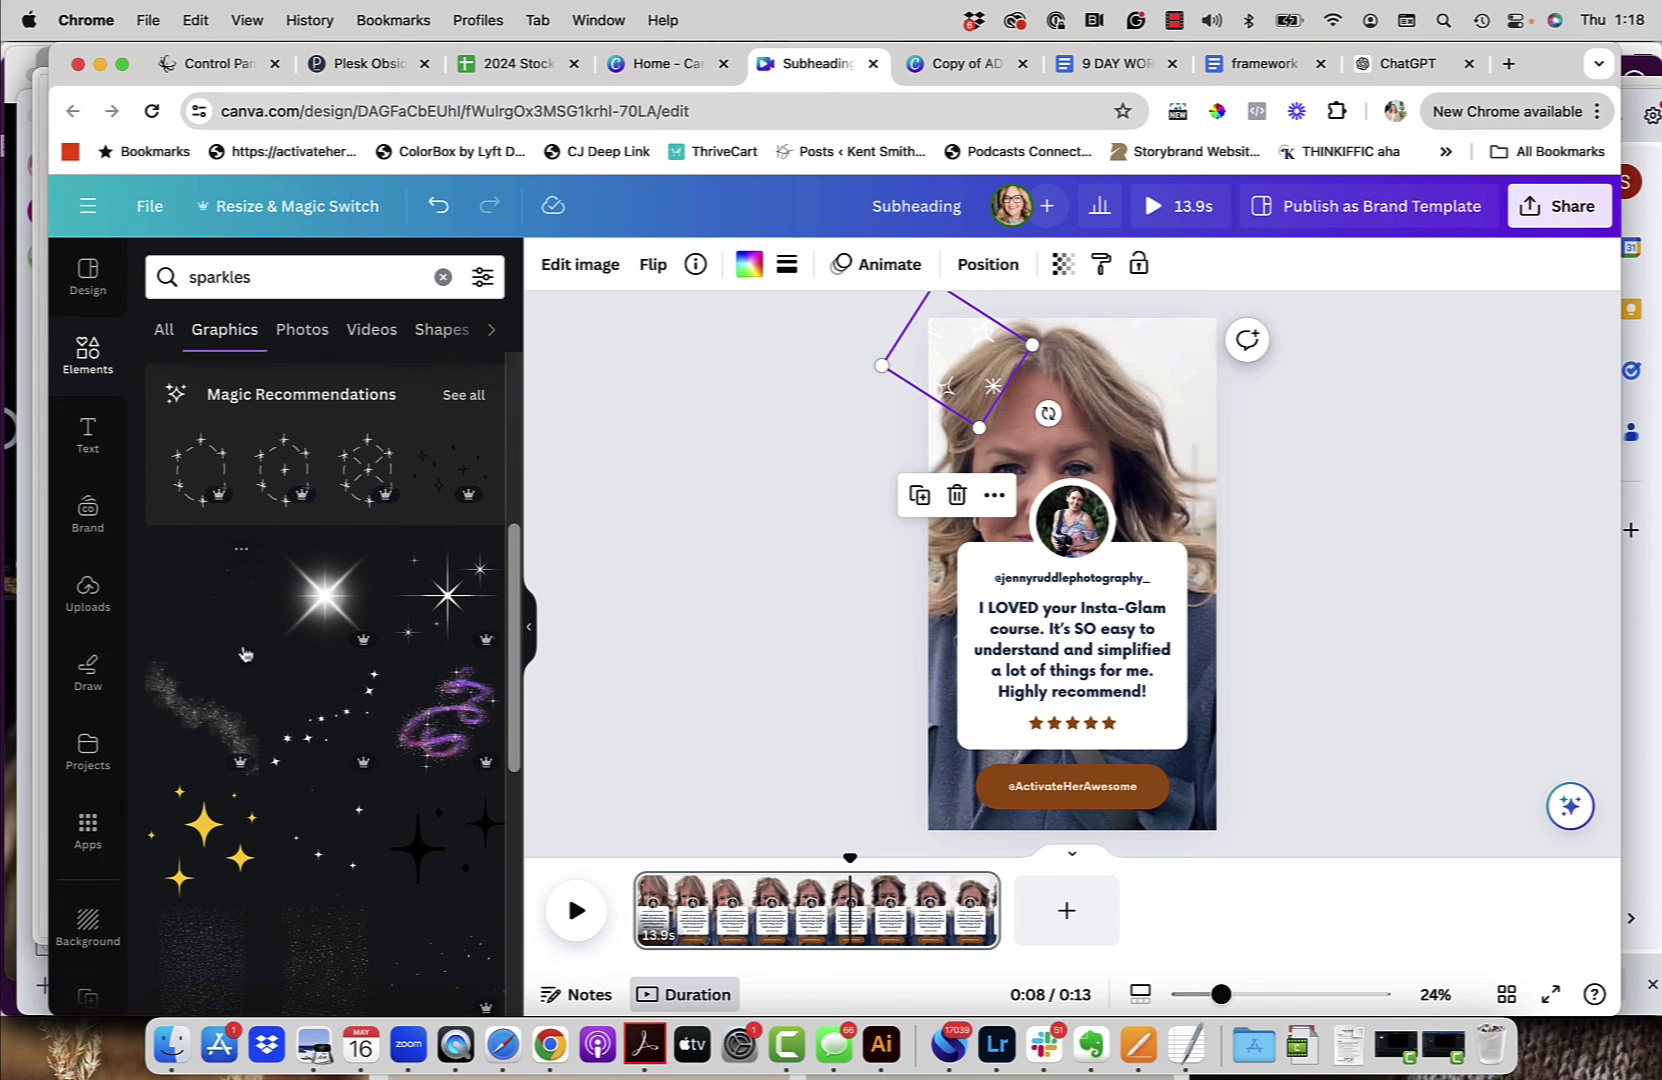
{"action": "left_click", "coordinate": [1122, 520]}
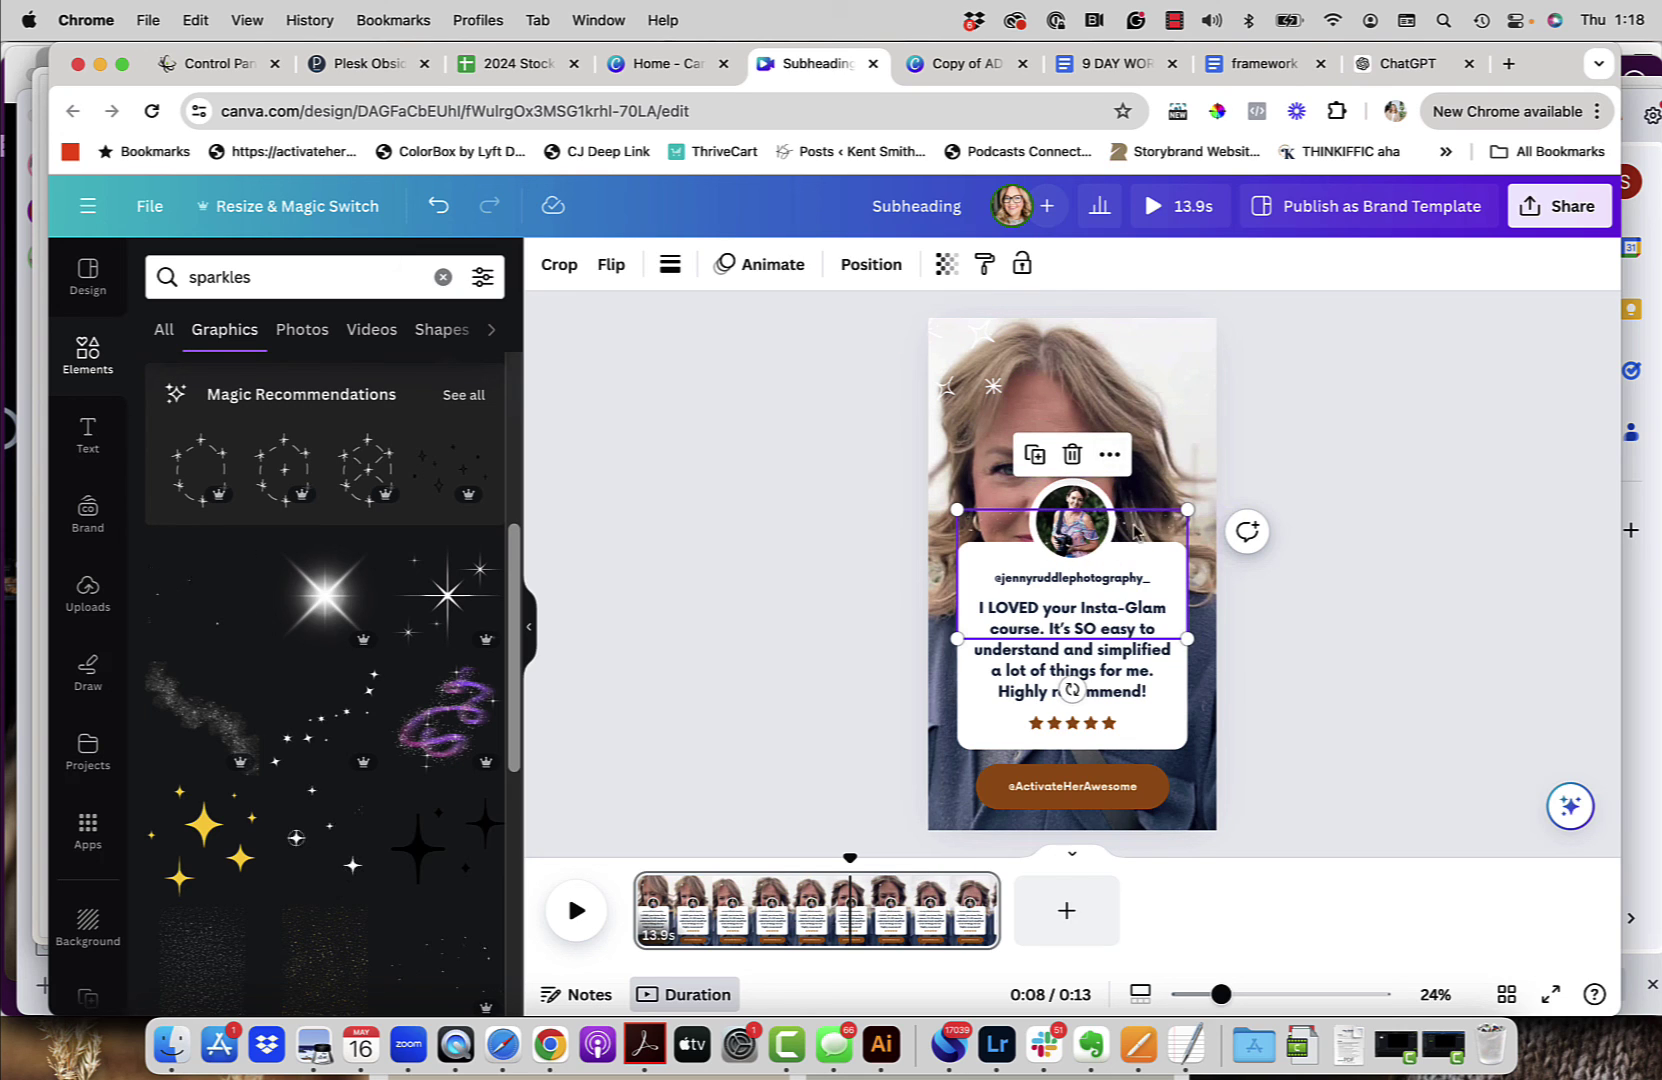
{"action": "left_click_drag", "start_coordinate": [1145, 530], "coordinate": [1155, 325]}
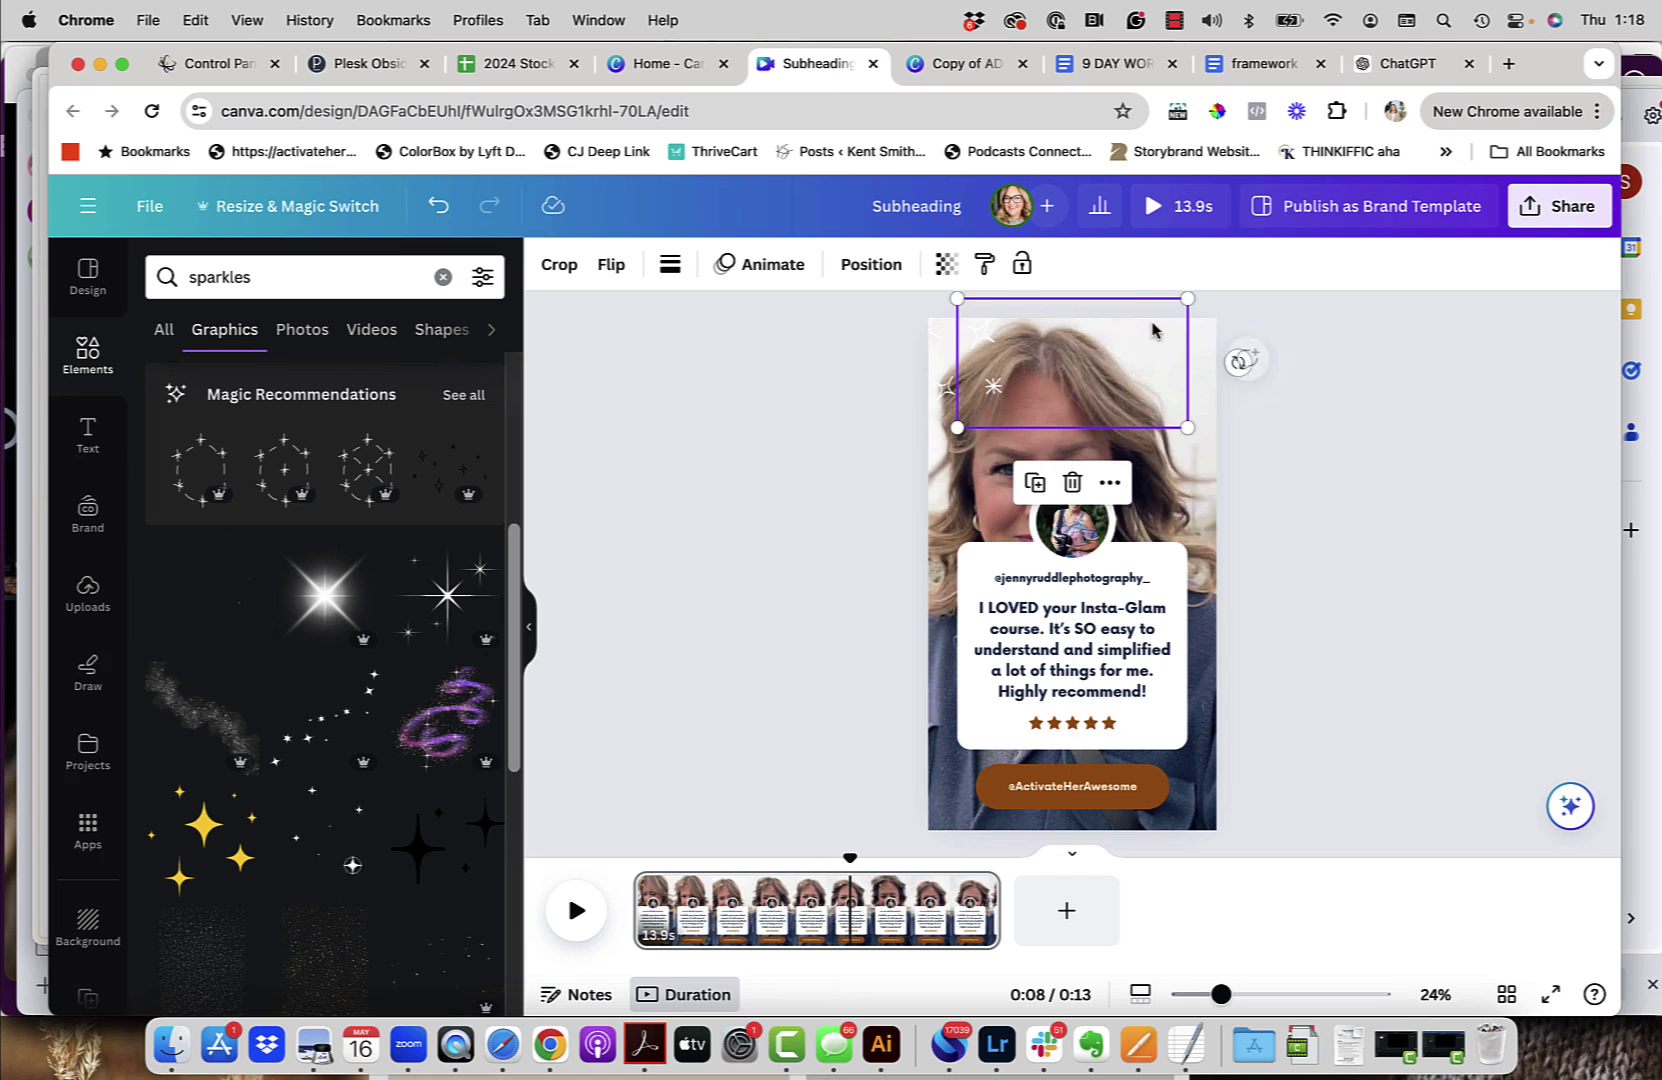
{"action": "left_click", "coordinate": [1270, 366]}
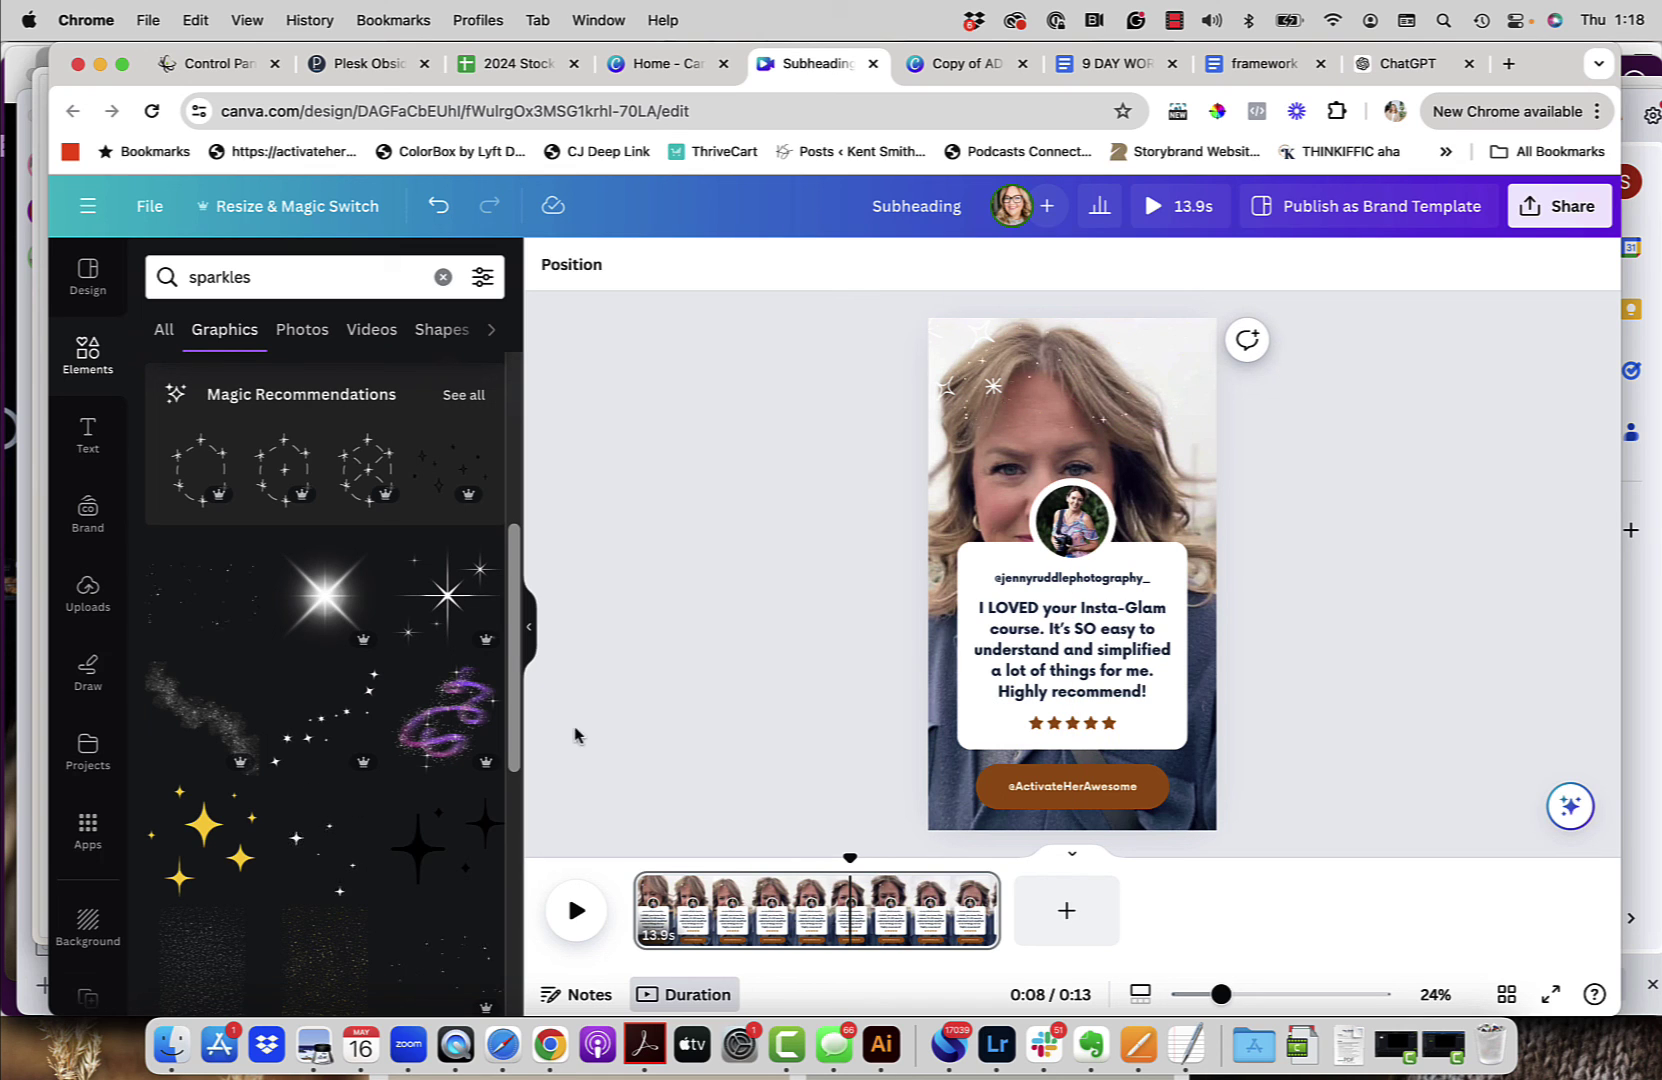
Step: Duplicate the white sparkles and place the copy at the photo's bottom-right corner
{"action": "left_click", "coordinate": [945, 403]}
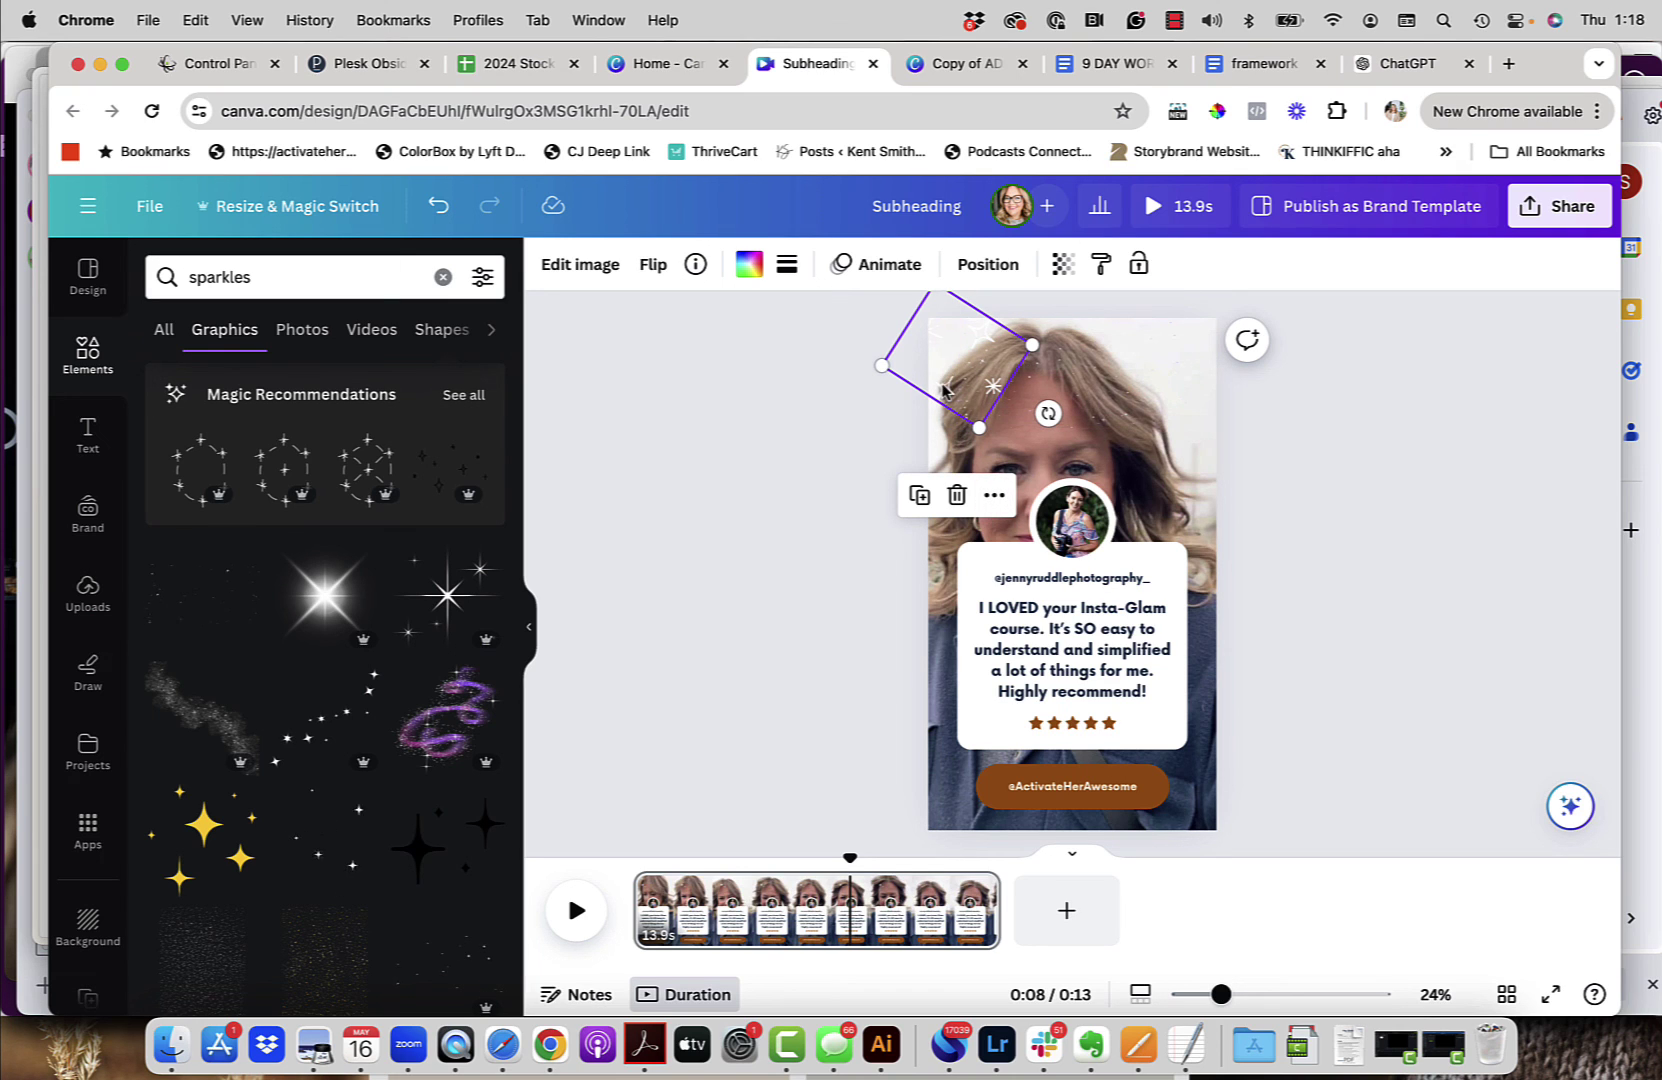
{"action": "left_click", "coordinate": [994, 497]}
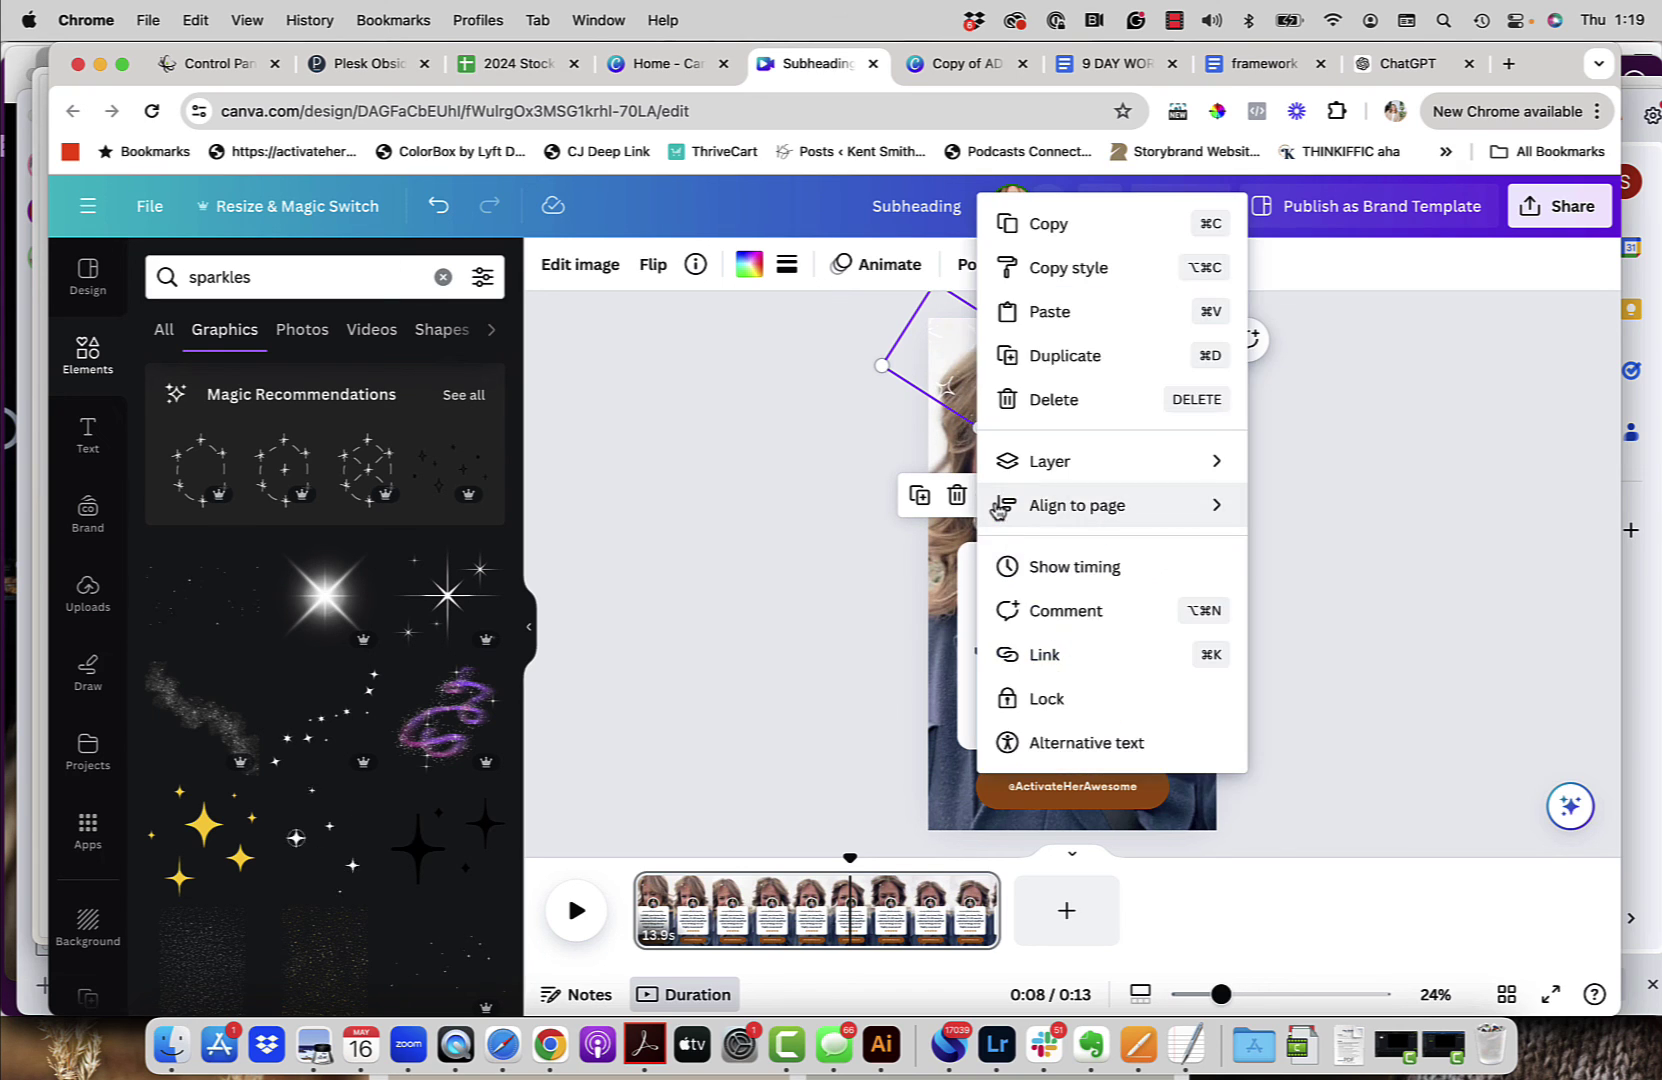
{"action": "mouse_move", "coordinate": [997, 510]}
{"action": "left_click", "coordinate": [1090, 370]}
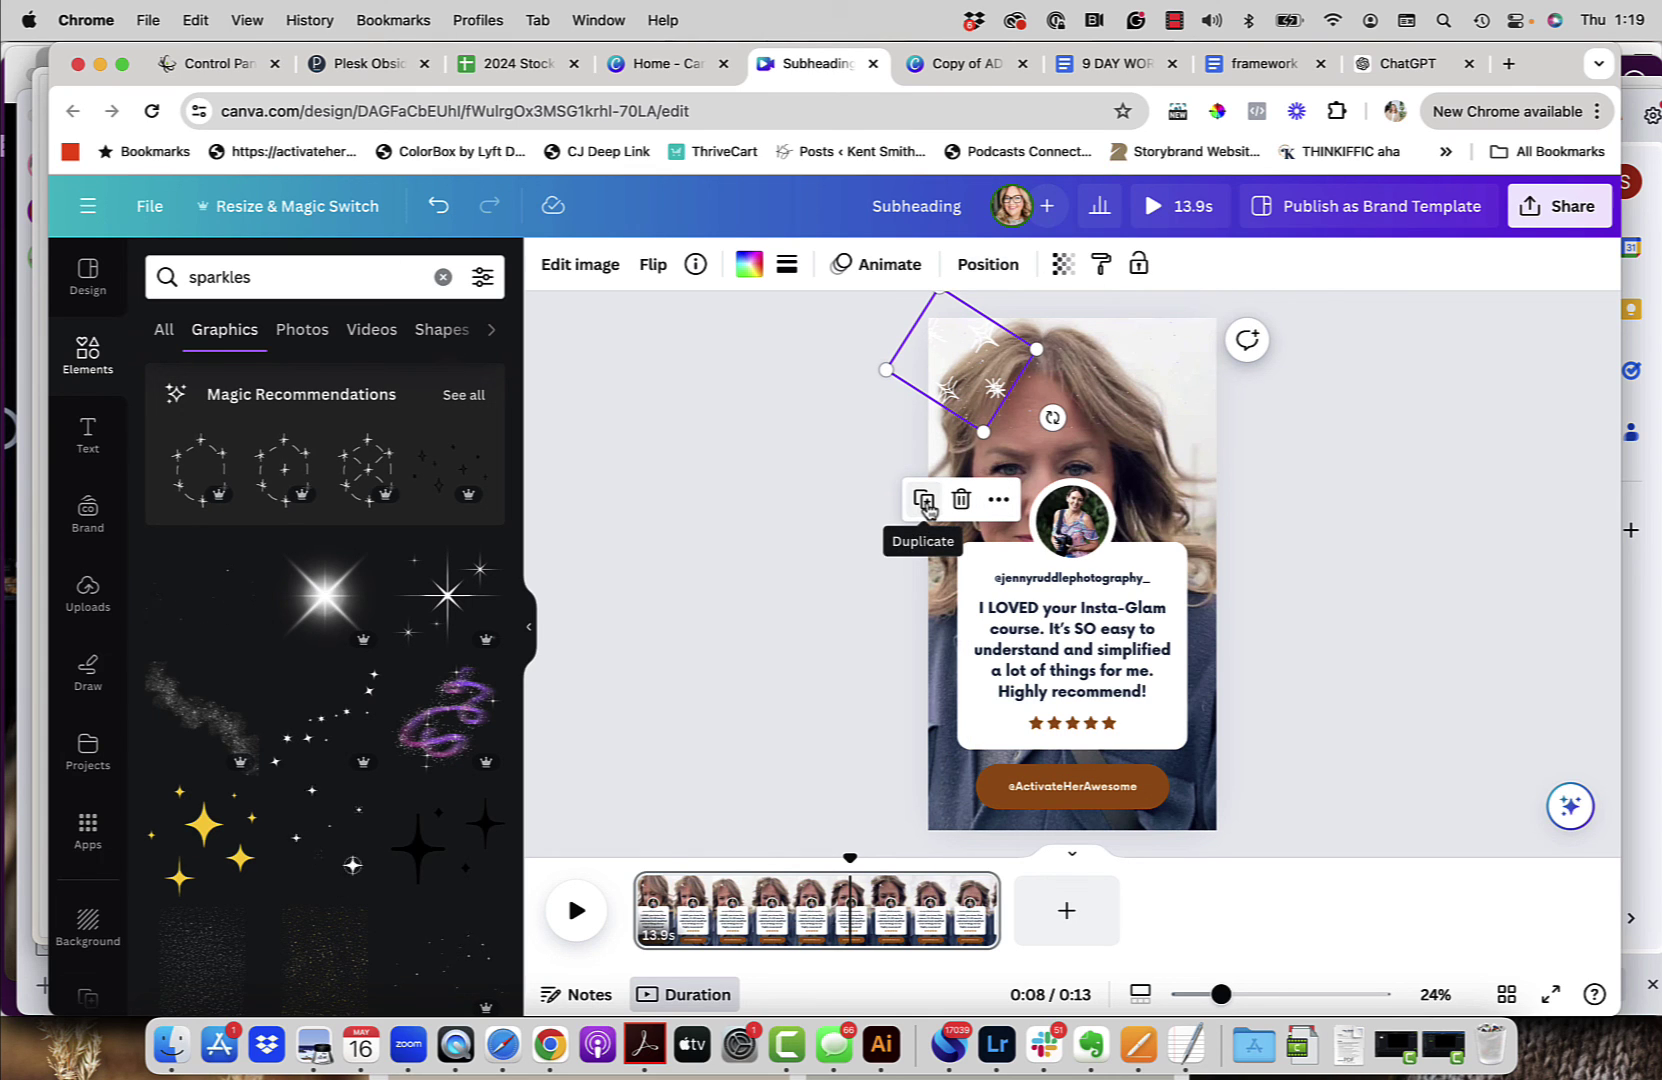
{"action": "left_click_drag", "start_coordinate": [947, 393], "coordinate": [1200, 814]}
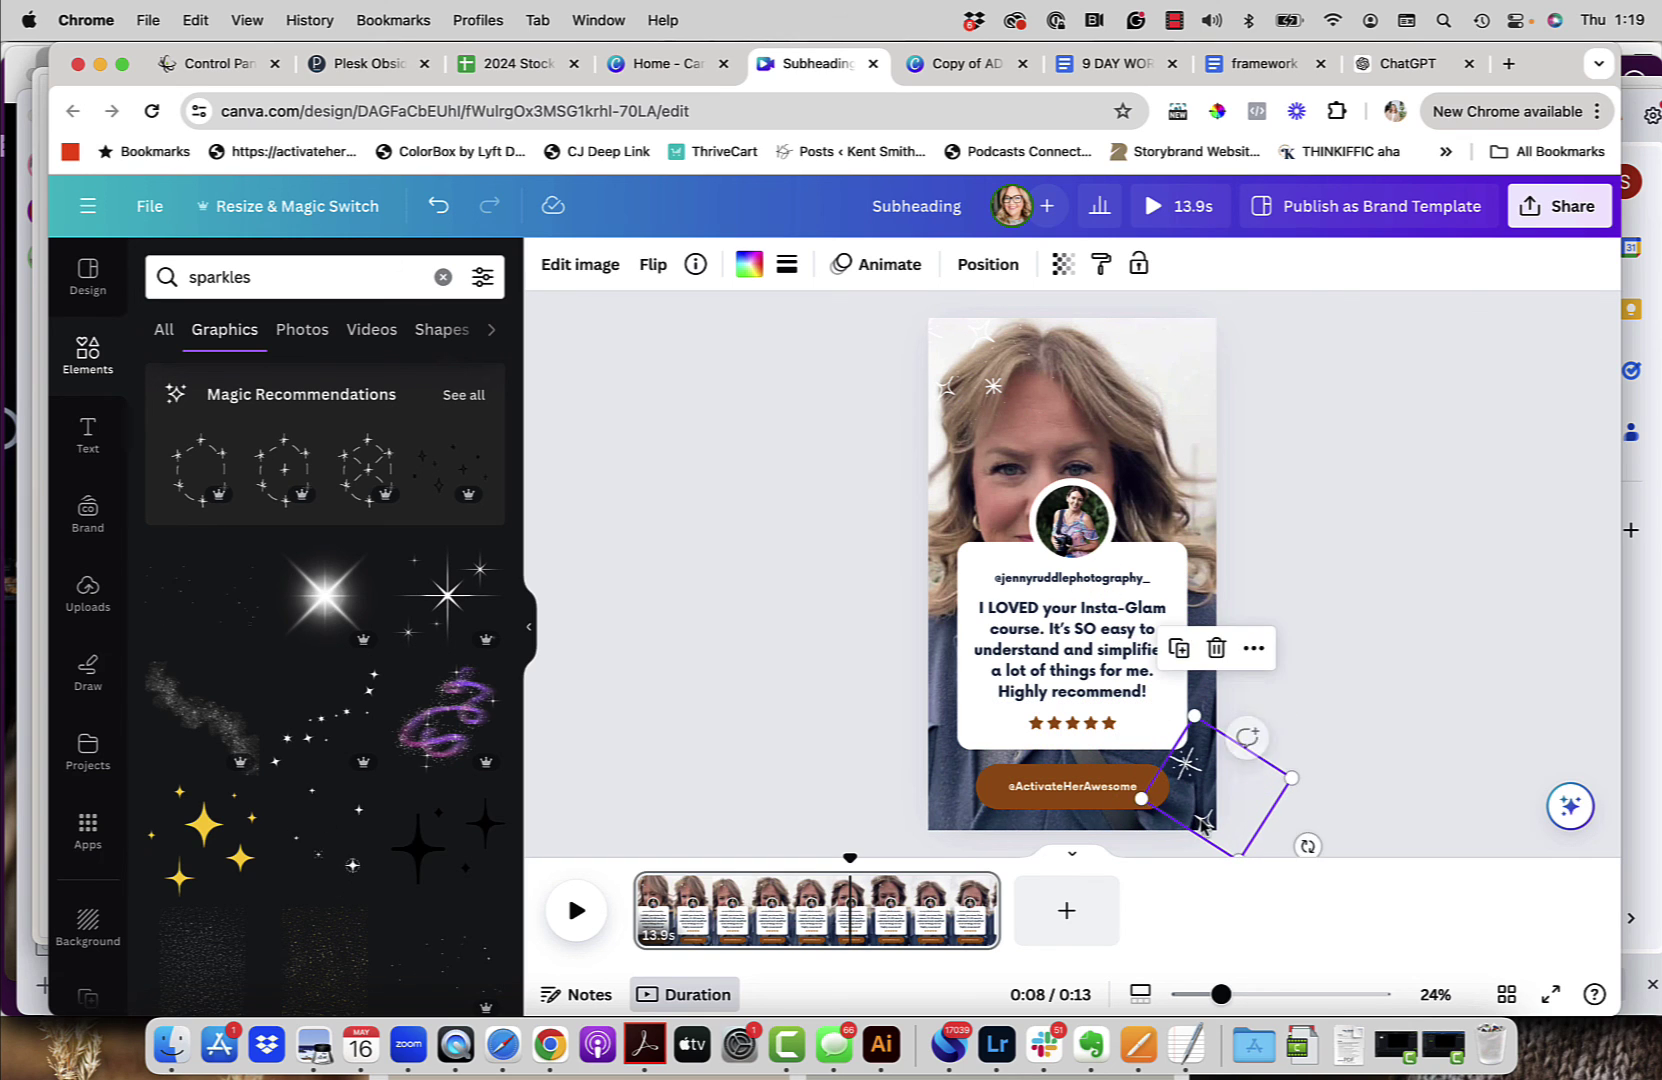
{"action": "left_click", "coordinate": [1408, 605]}
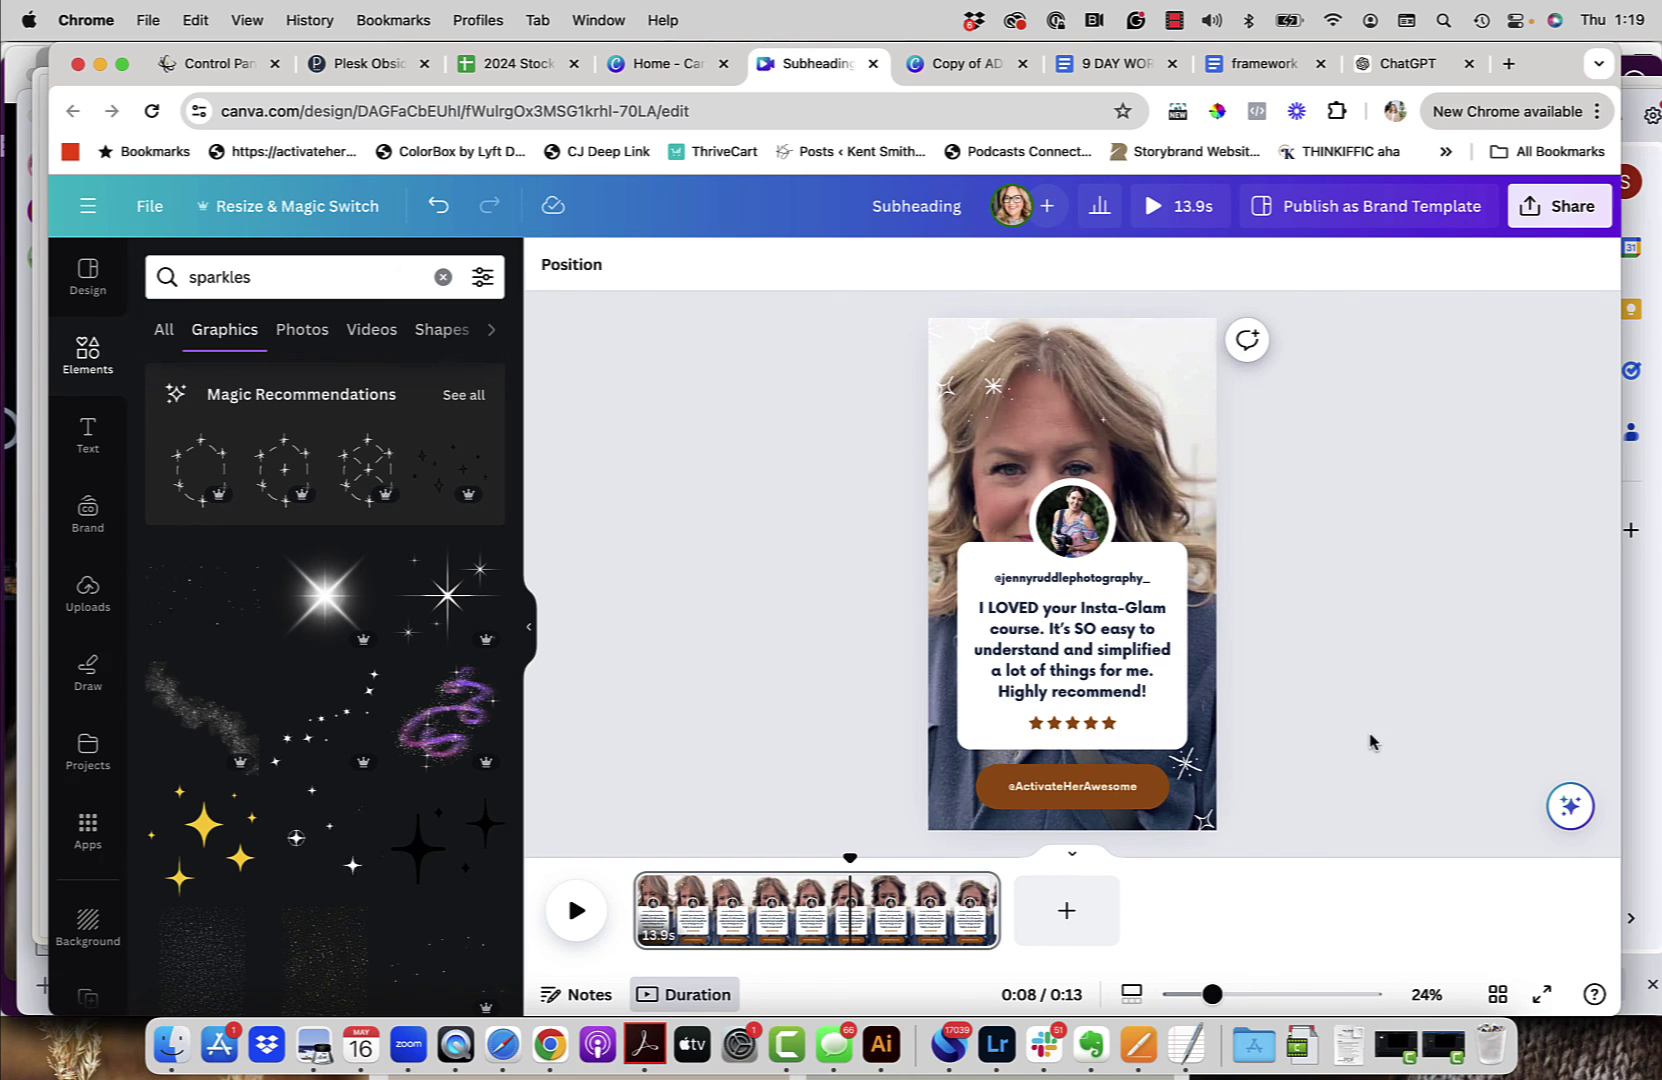
Step: Download the testimonial design from Share as an MP4 video at 1080p
{"action": "left_click", "coordinate": [1566, 219]}
{"action": "left_click", "coordinate": [1298, 760]}
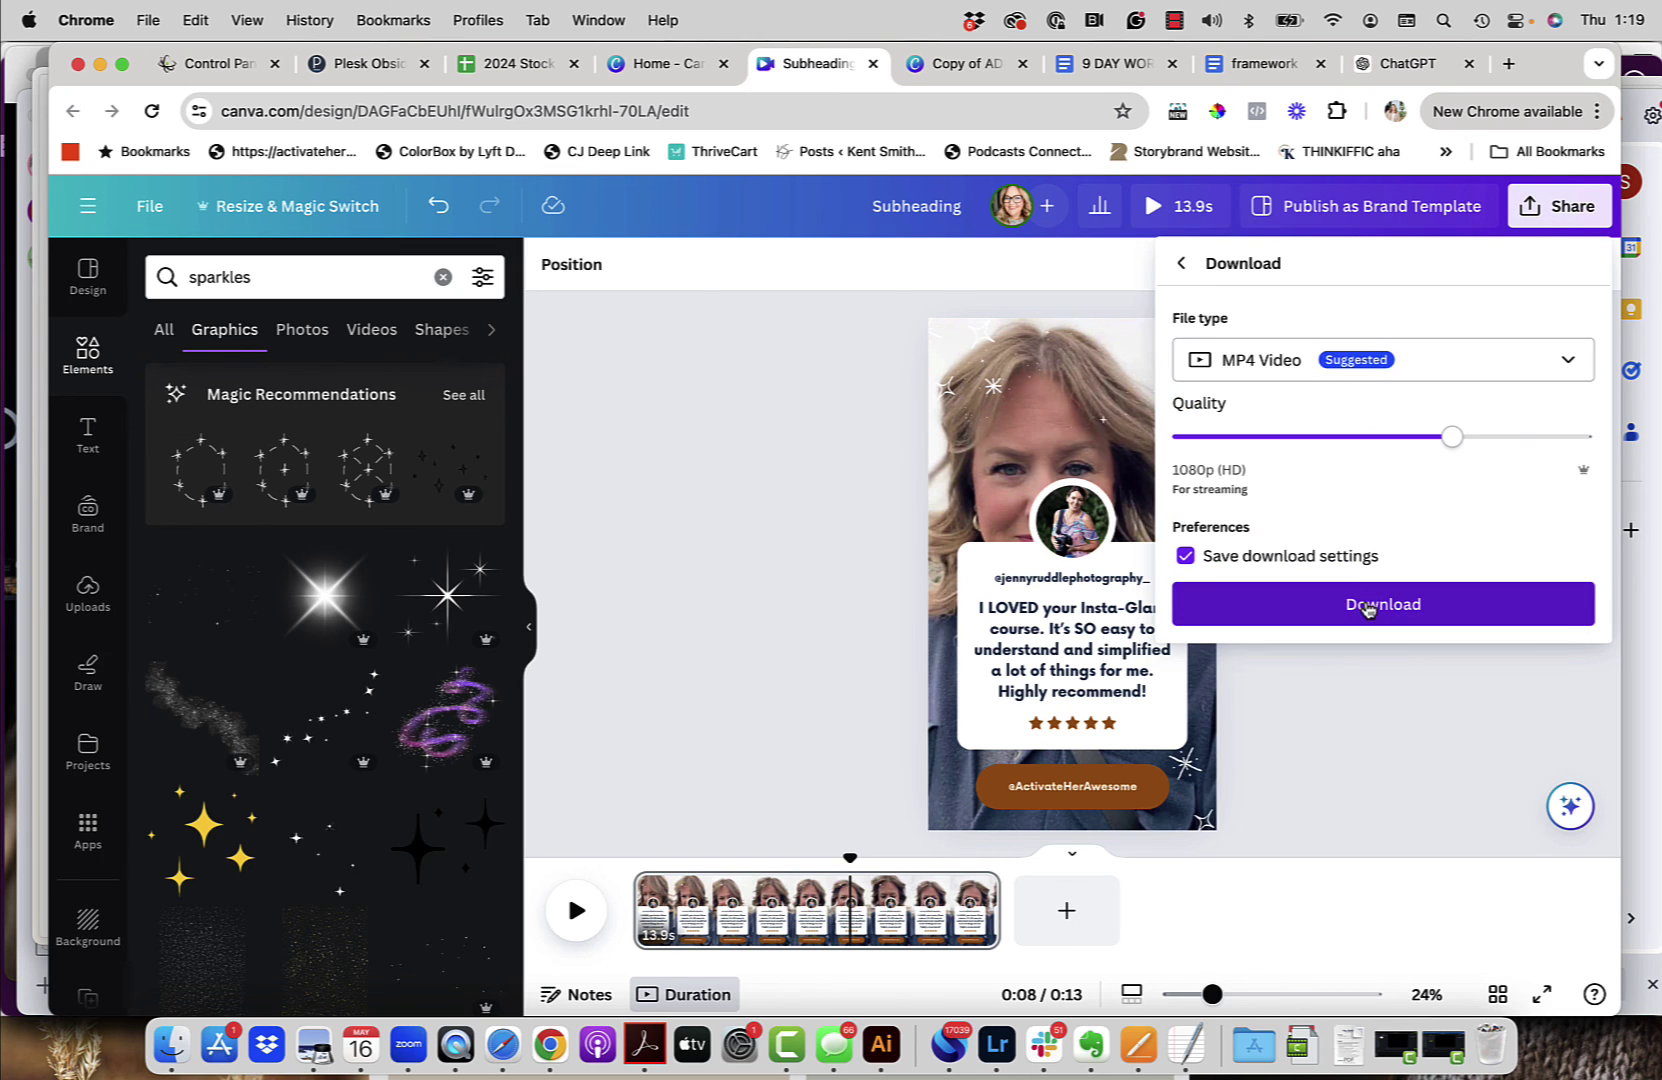
{"action": "left_click", "coordinate": [1367, 605]}
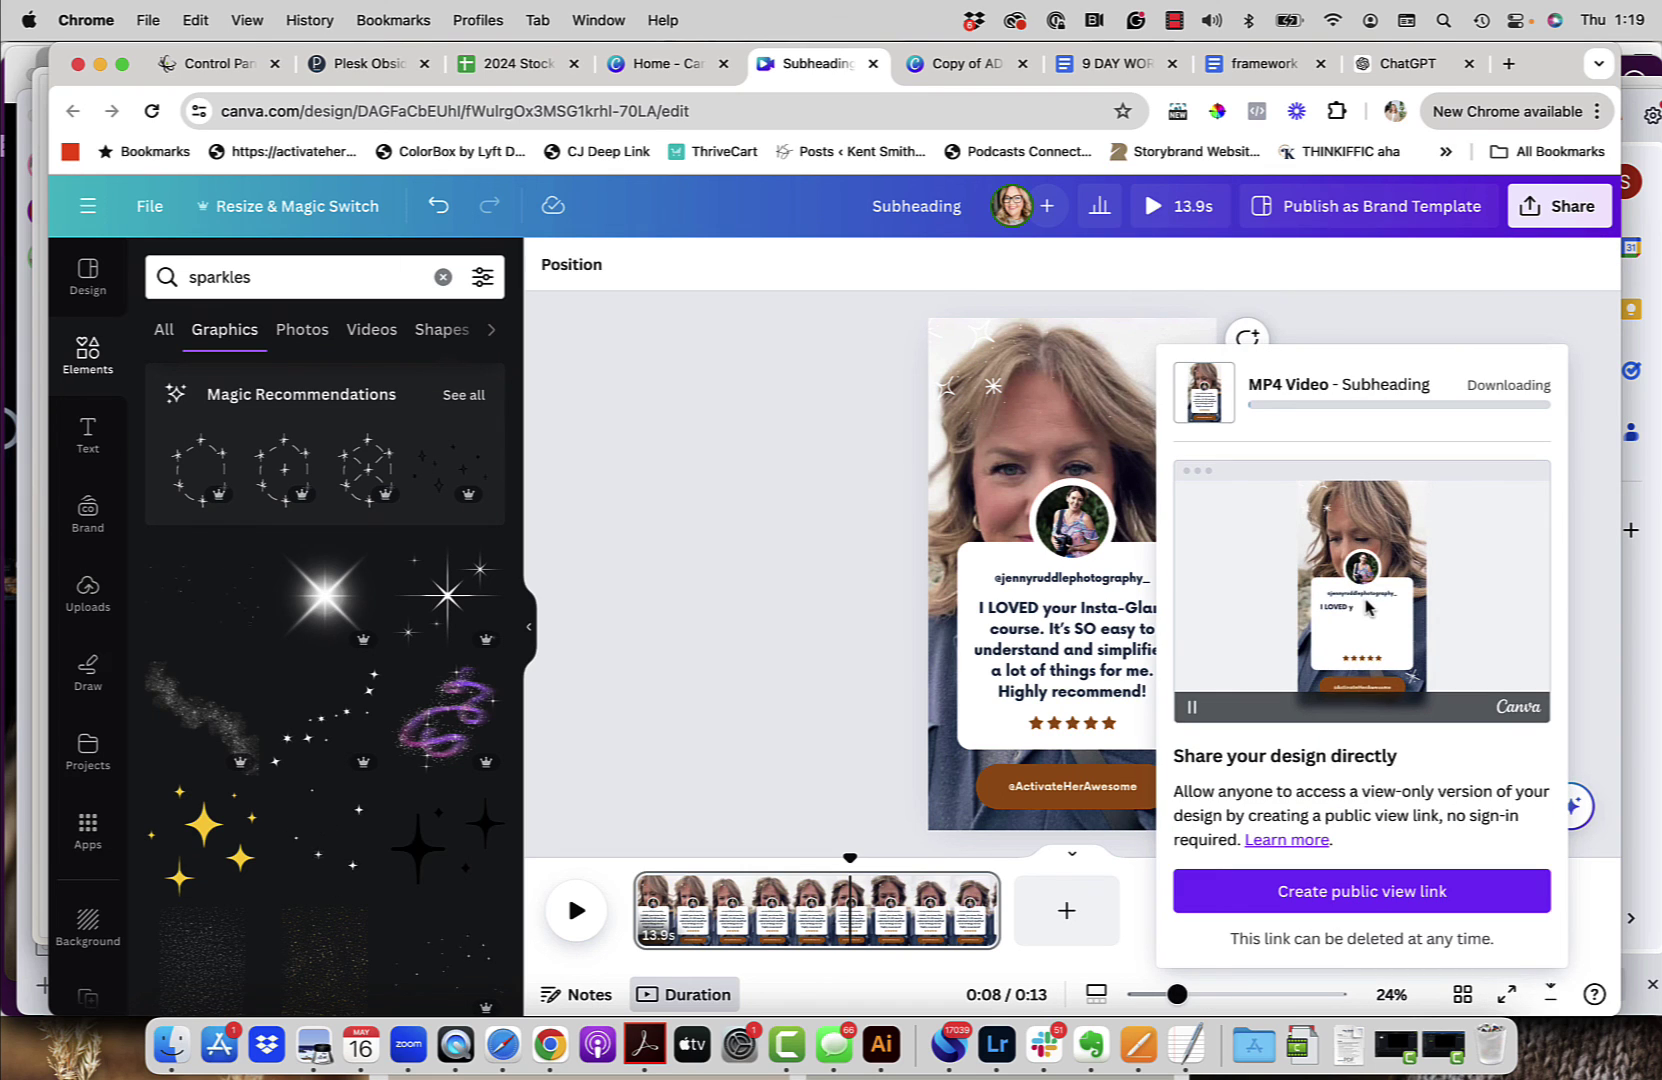